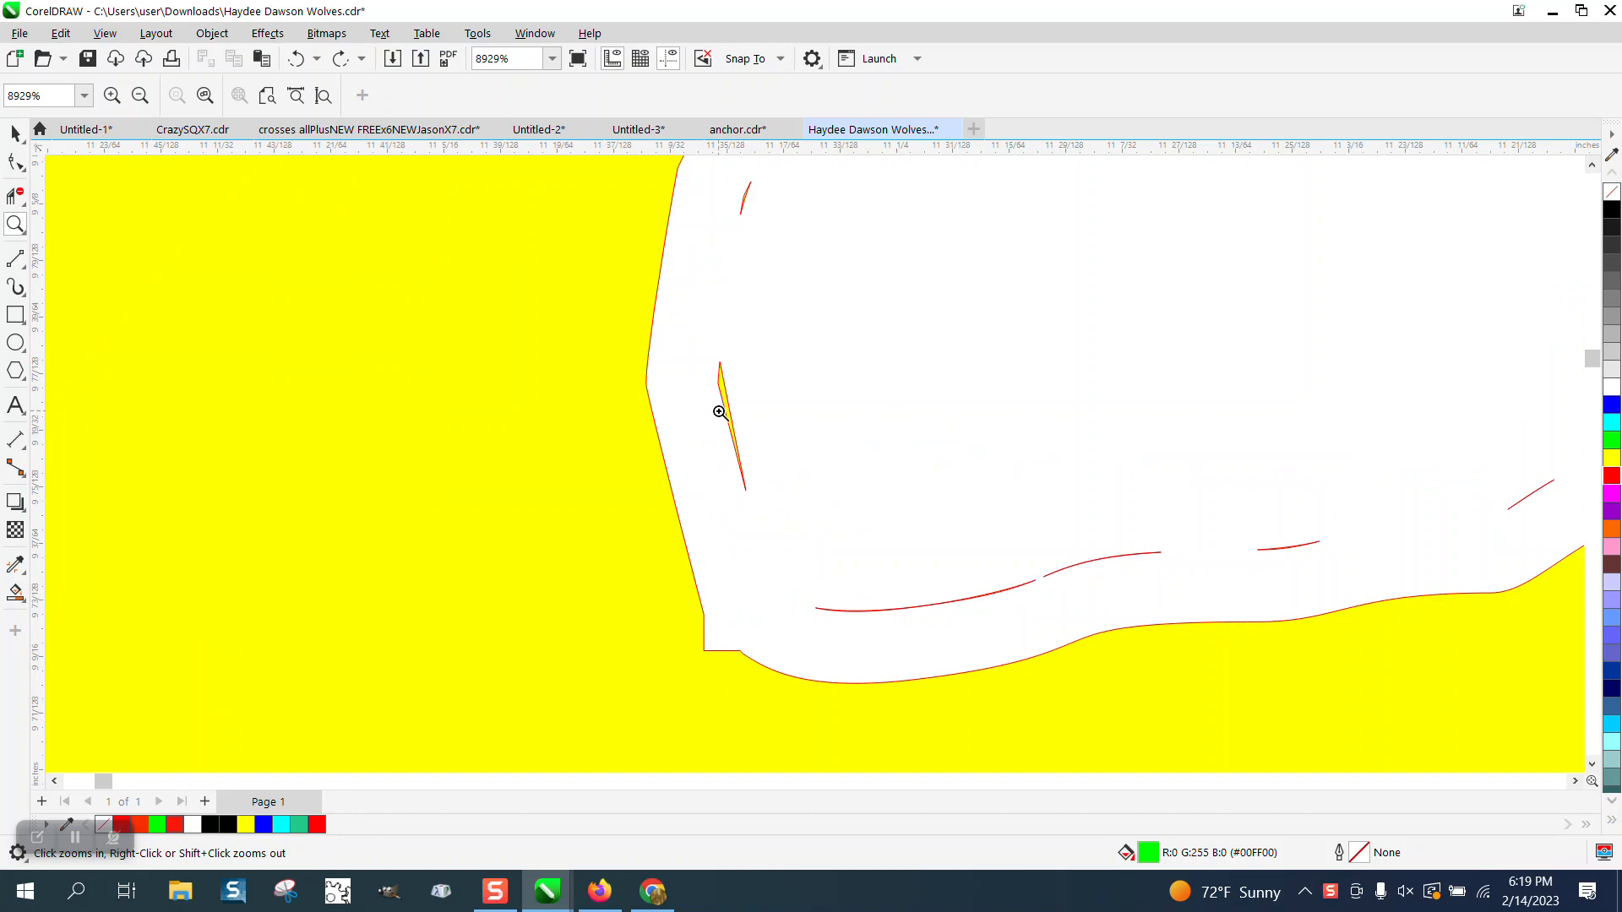
# Step: Examine the stray slivers inside the yellow disc's cut-out and the matching edges of the green crescent with its cyan outline
pyautogui.scroll(-5, 717, 409)
pyautogui.scroll(-4, 331, 423)
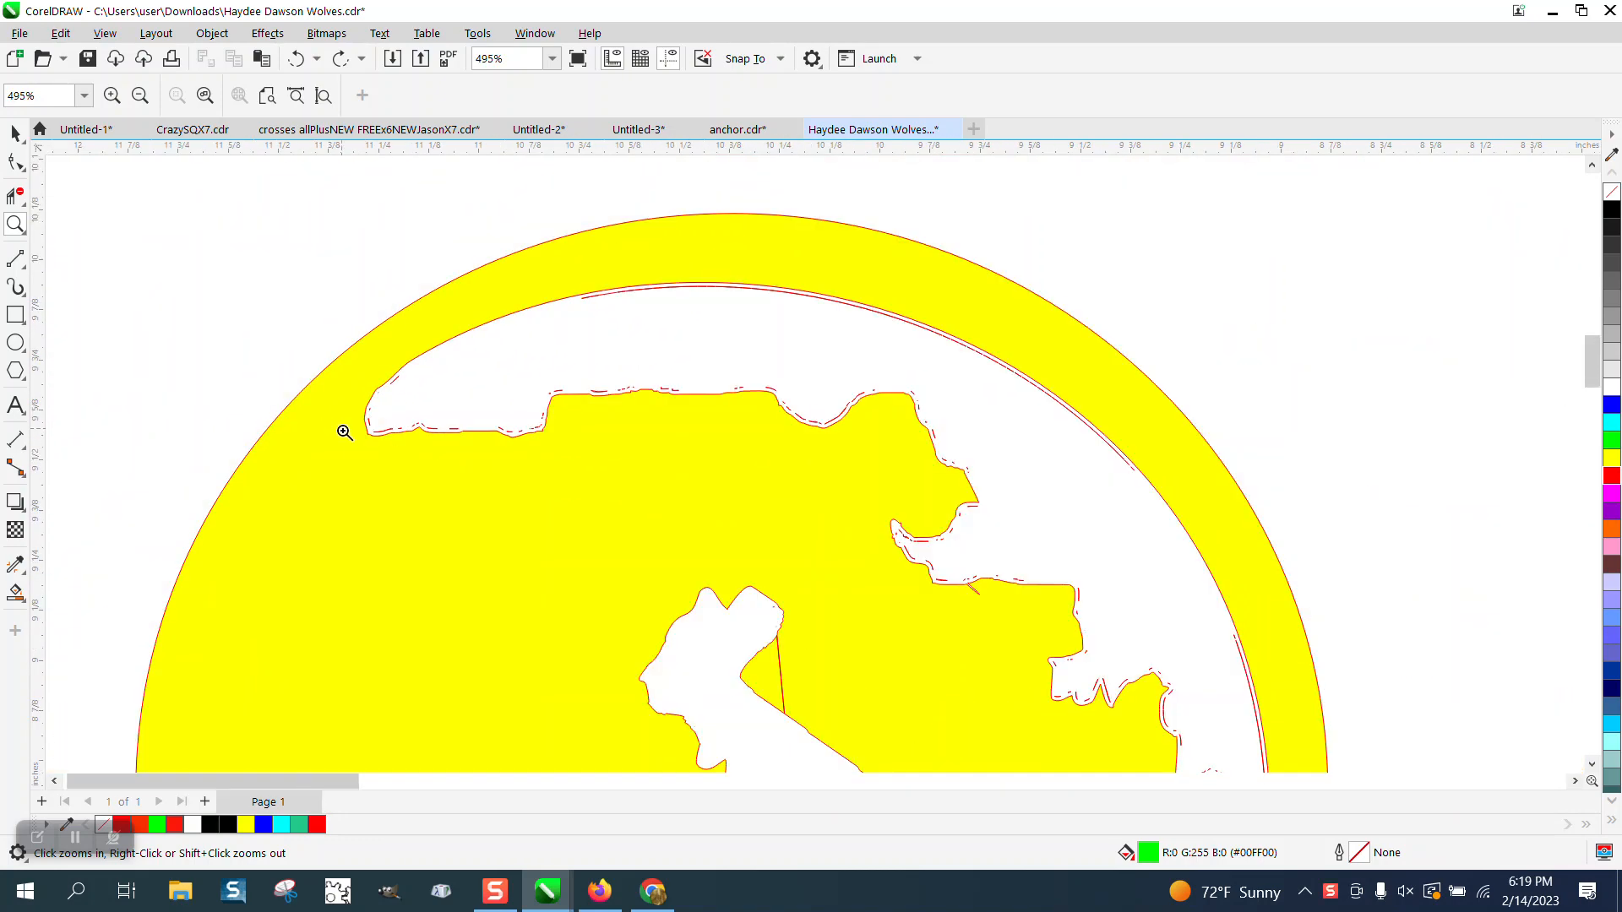
pyautogui.scroll(7, 965, 350)
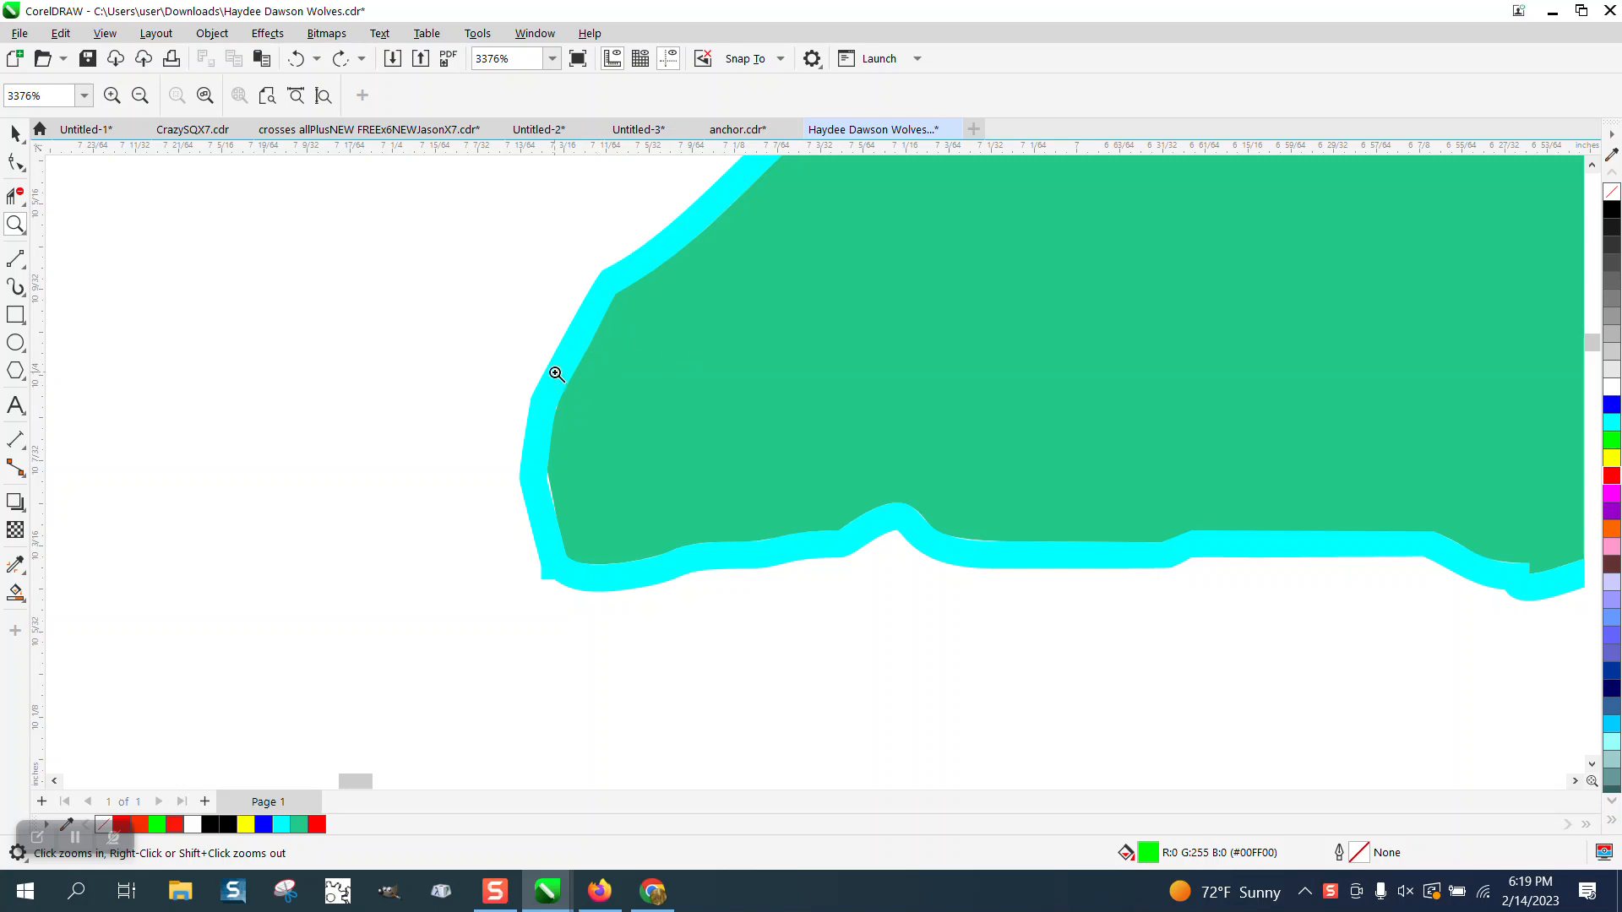
pyautogui.click(15, 134)
pyautogui.click(714, 306)
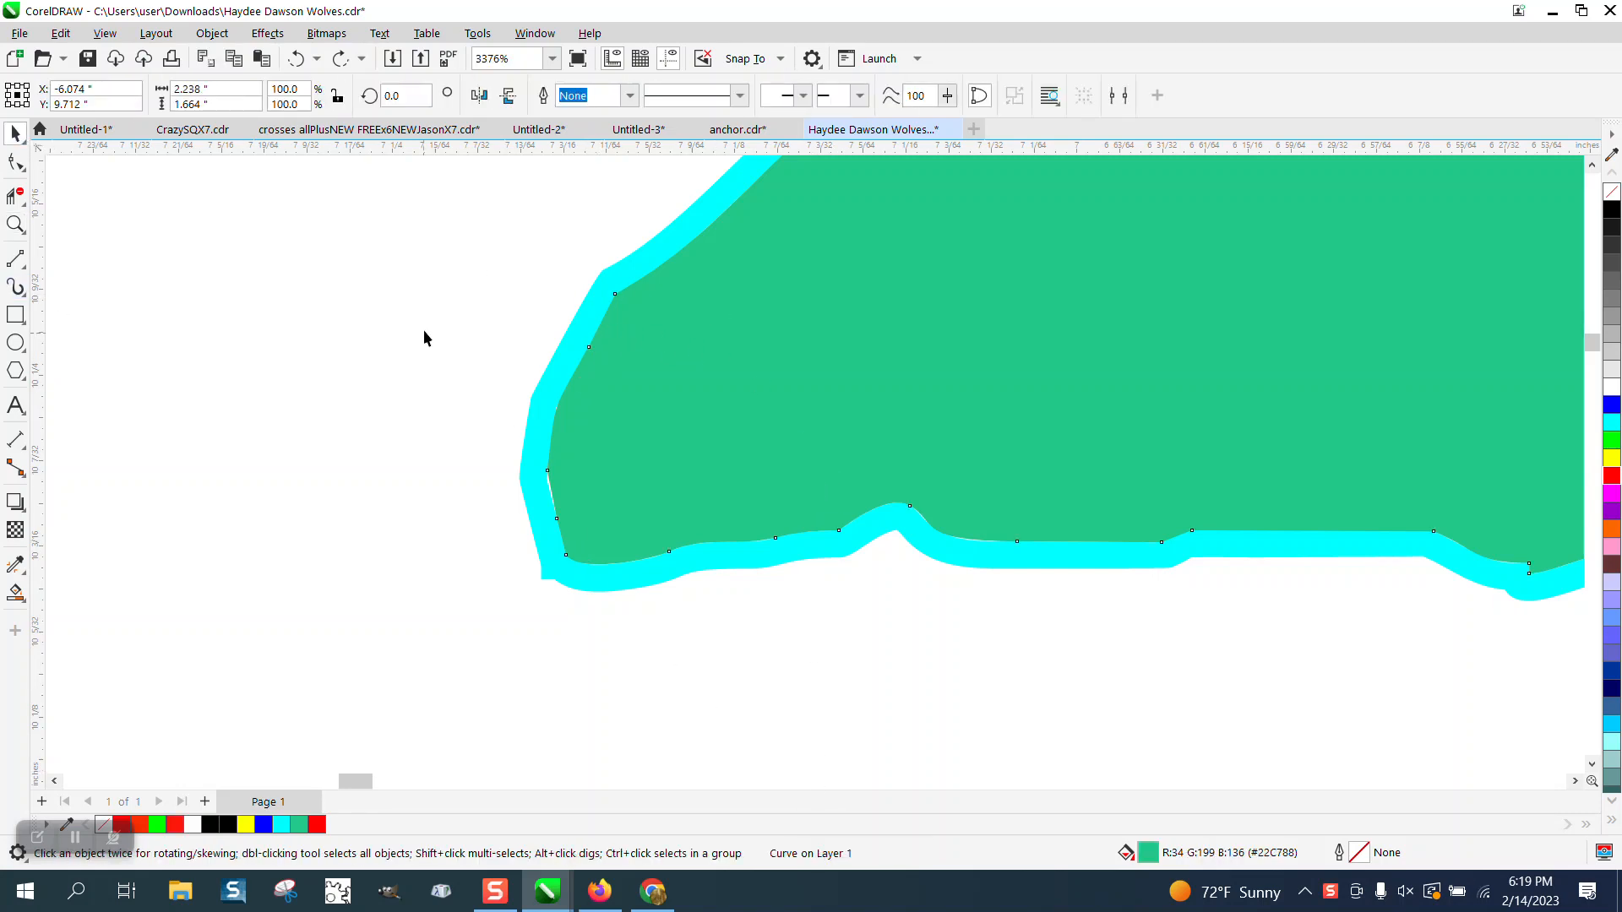
pyautogui.click(212, 33)
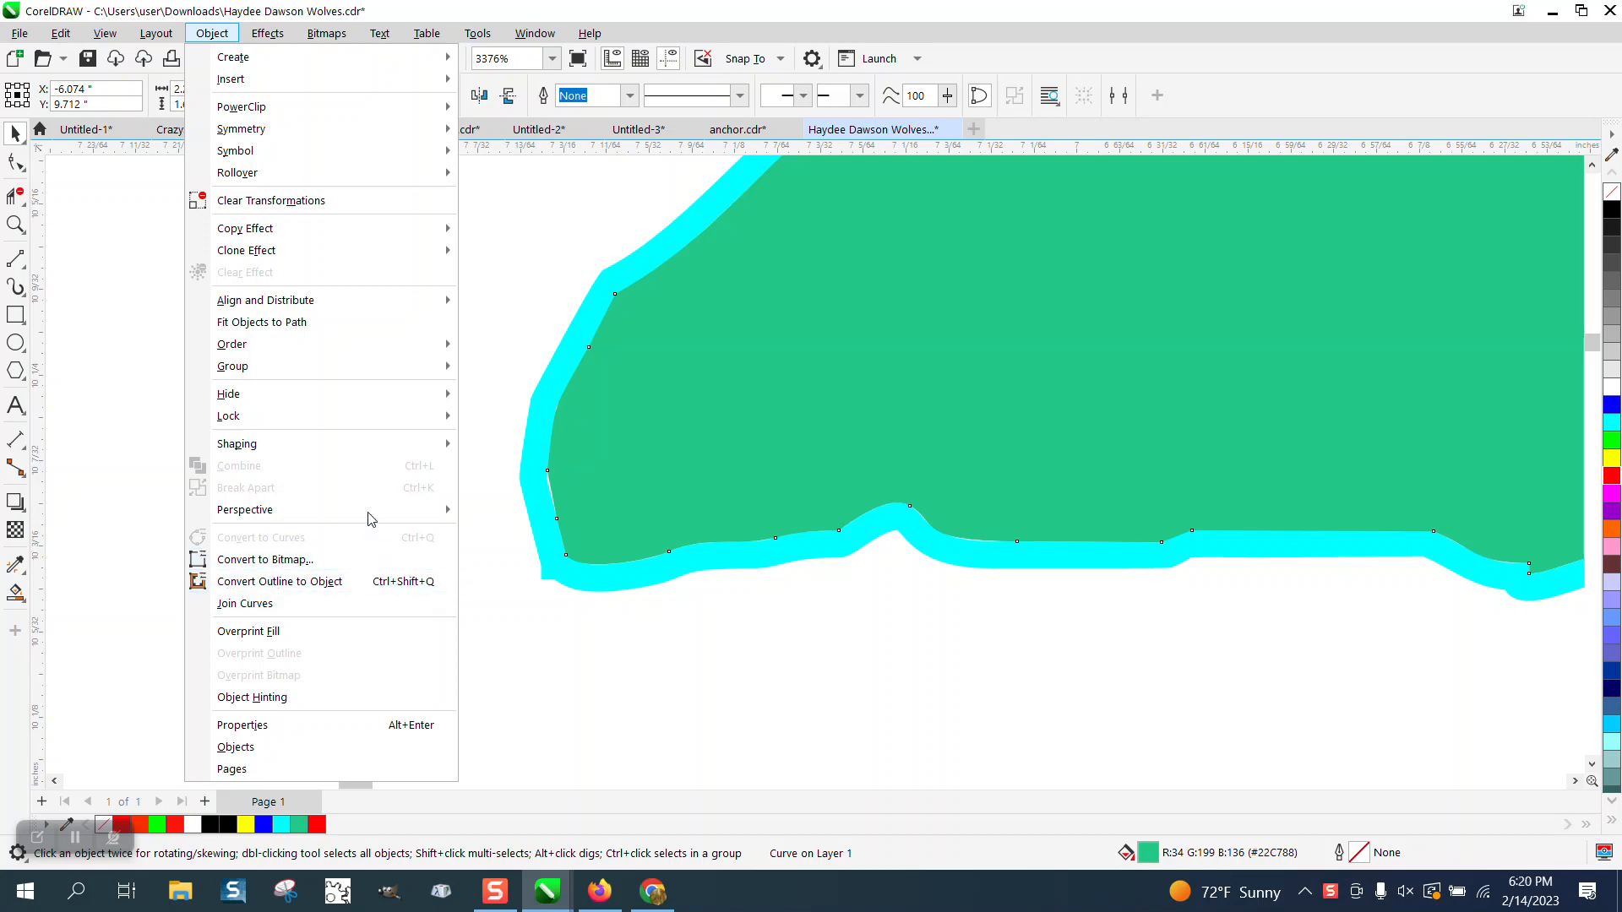
pyautogui.moveTo(238, 517)
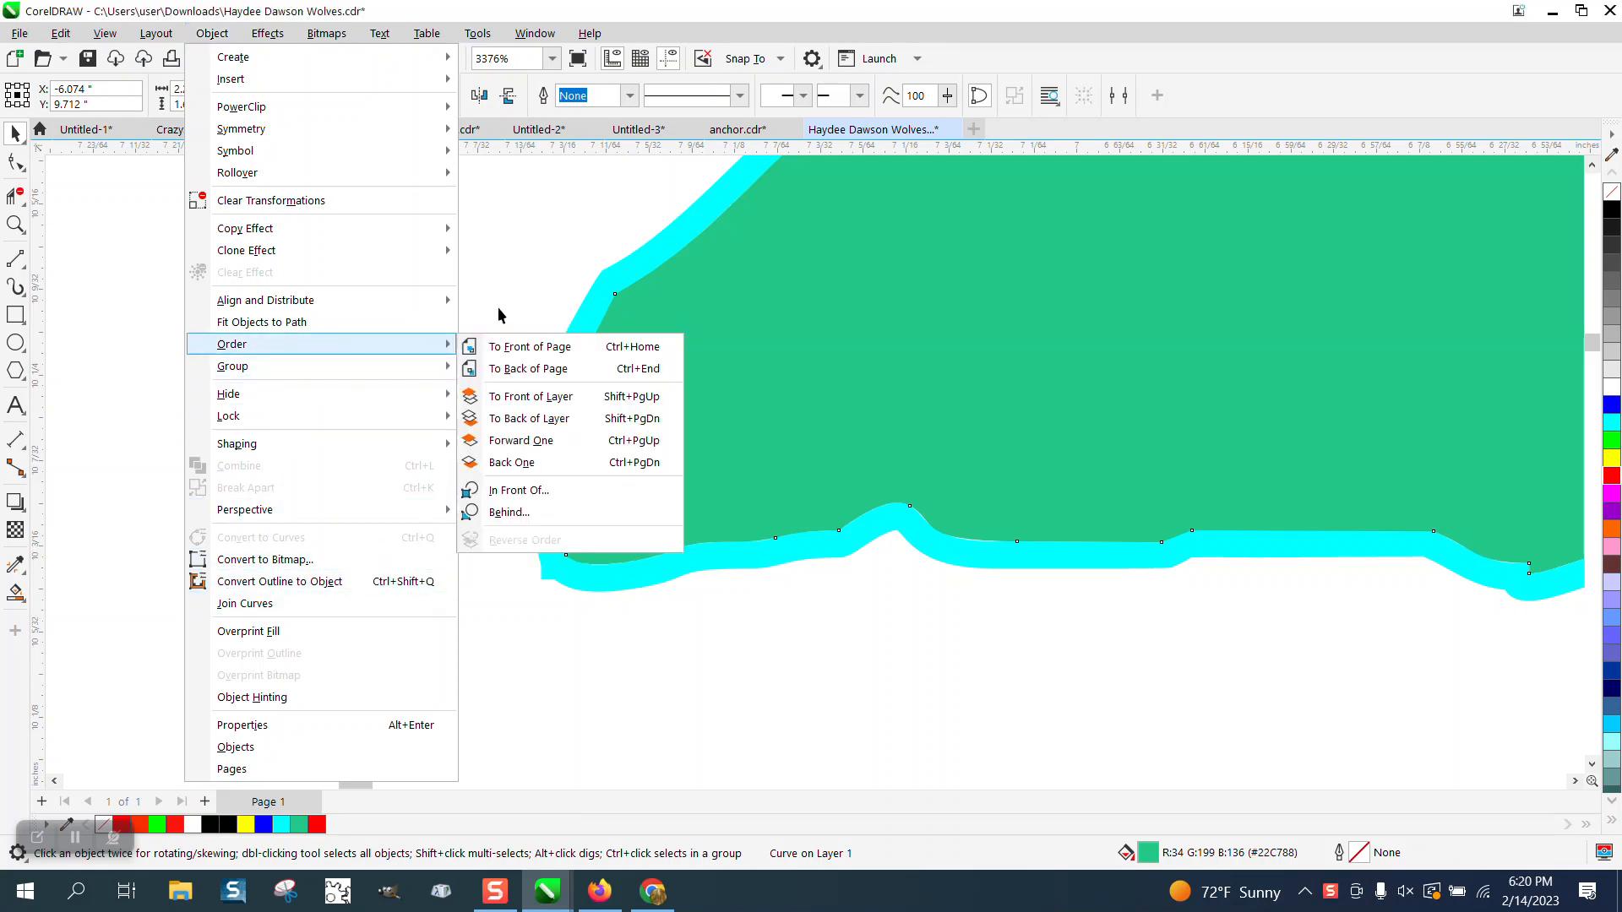
pyautogui.click(469, 350)
pyautogui.scroll(-2, 353, 433)
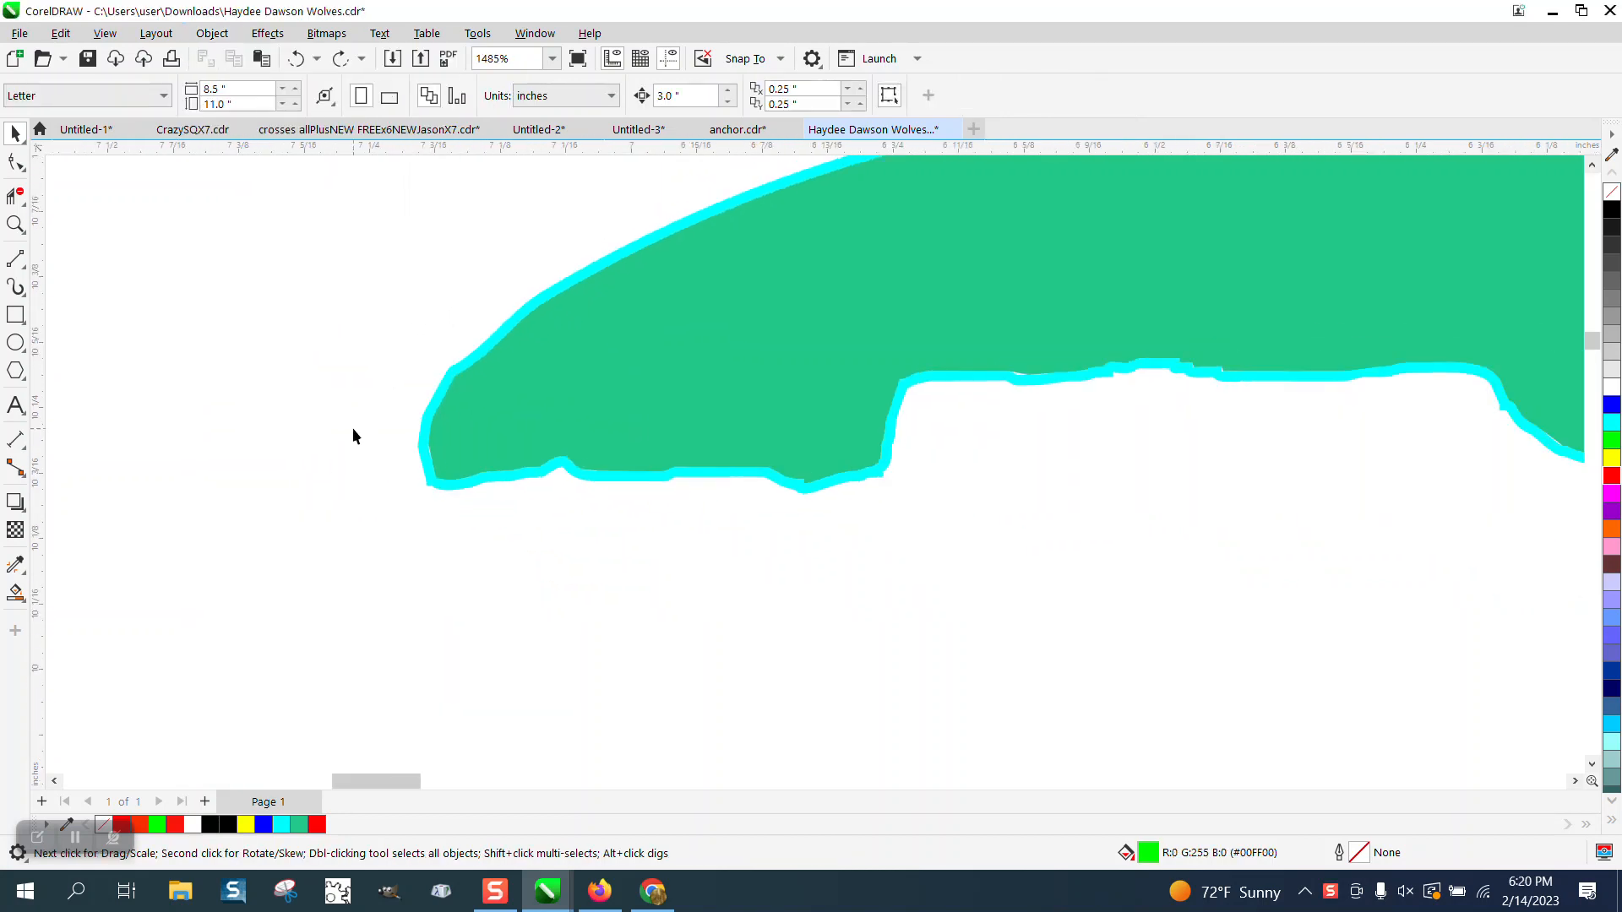
pyautogui.scroll(-2, 265, 478)
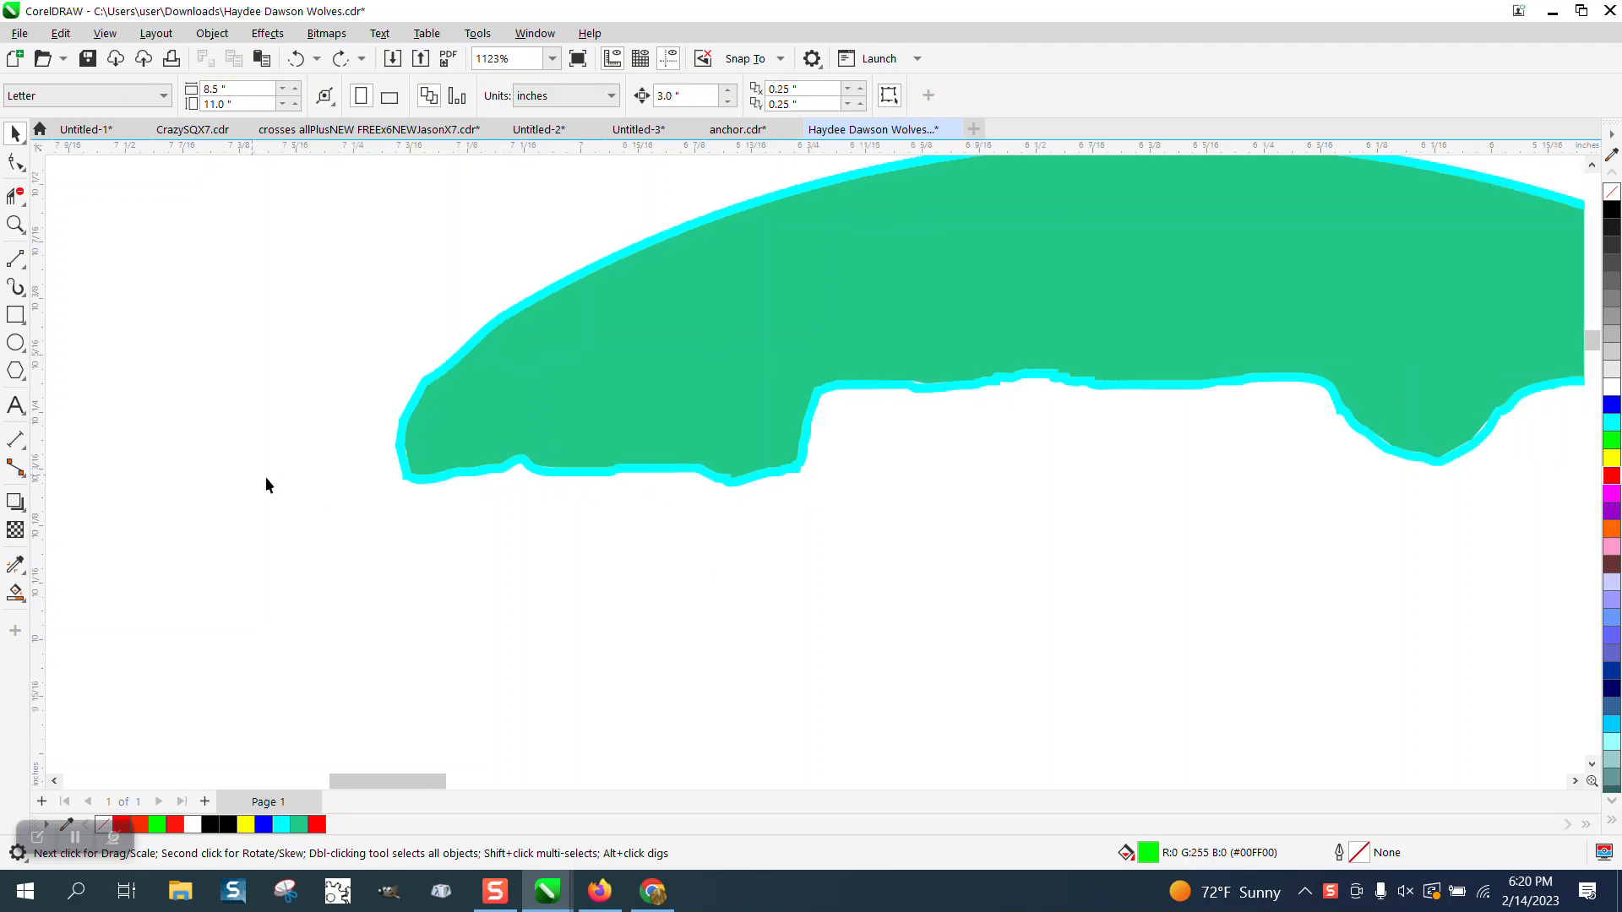
pyautogui.scroll(-1, 700, 556)
pyautogui.scroll(-1, 699, 556)
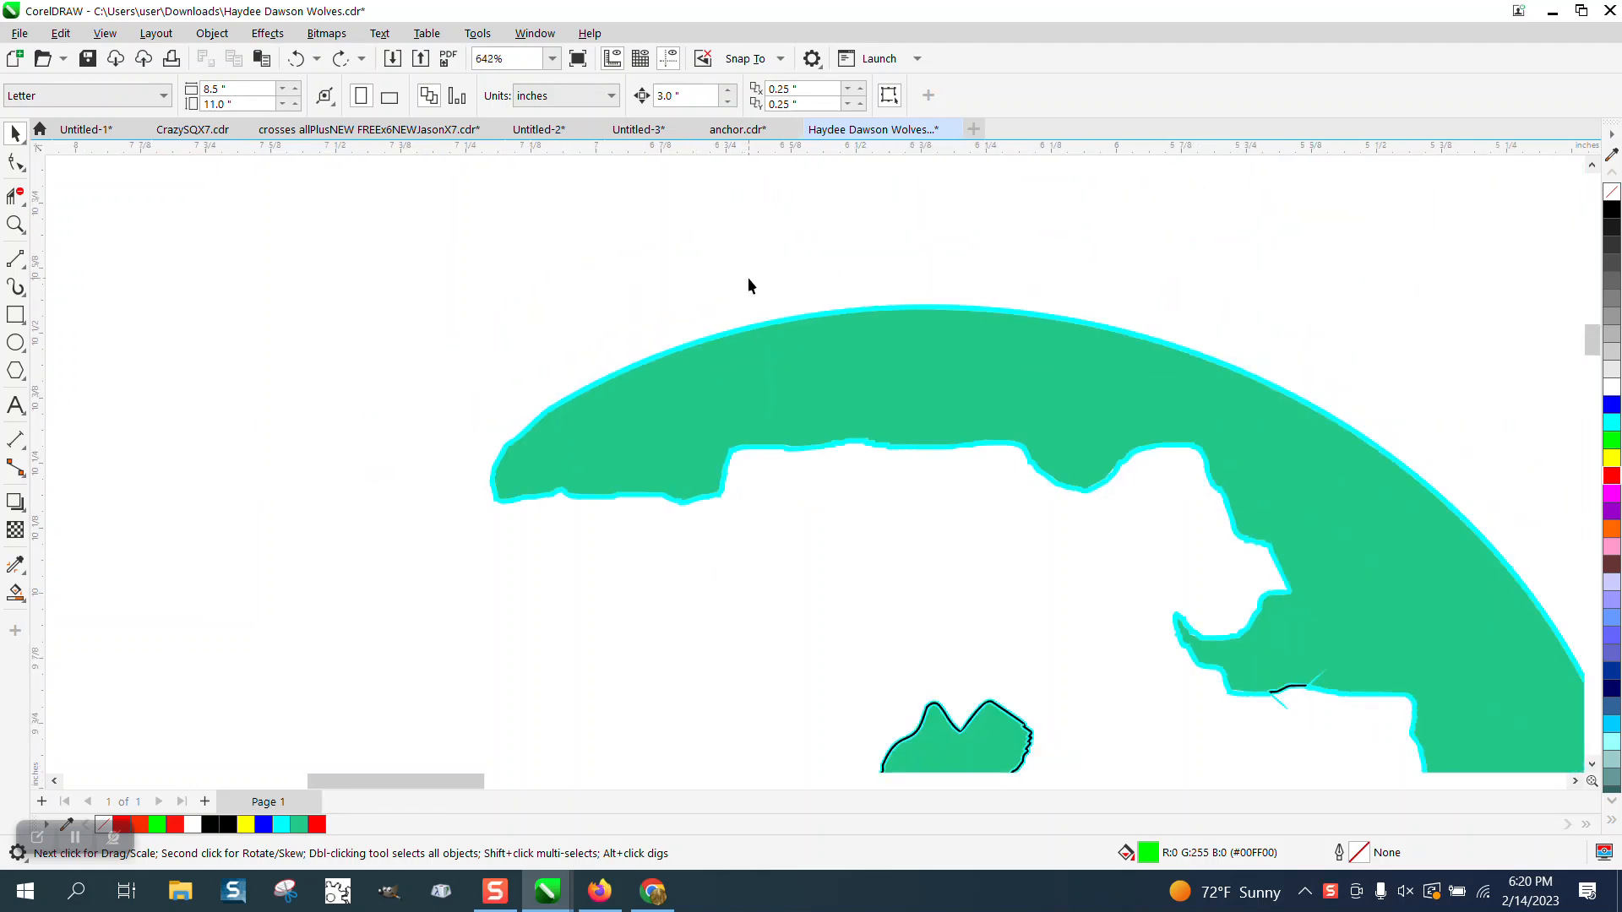
# Step: Set the document's duplicate distance to 0 inches both horizontally and vertically
pyautogui.click(785, 89)
pyautogui.write('0')
pyautogui.press('Tab')
pyautogui.write('0')
pyautogui.press('Return')
pyautogui.scroll(-3, 572, 197)
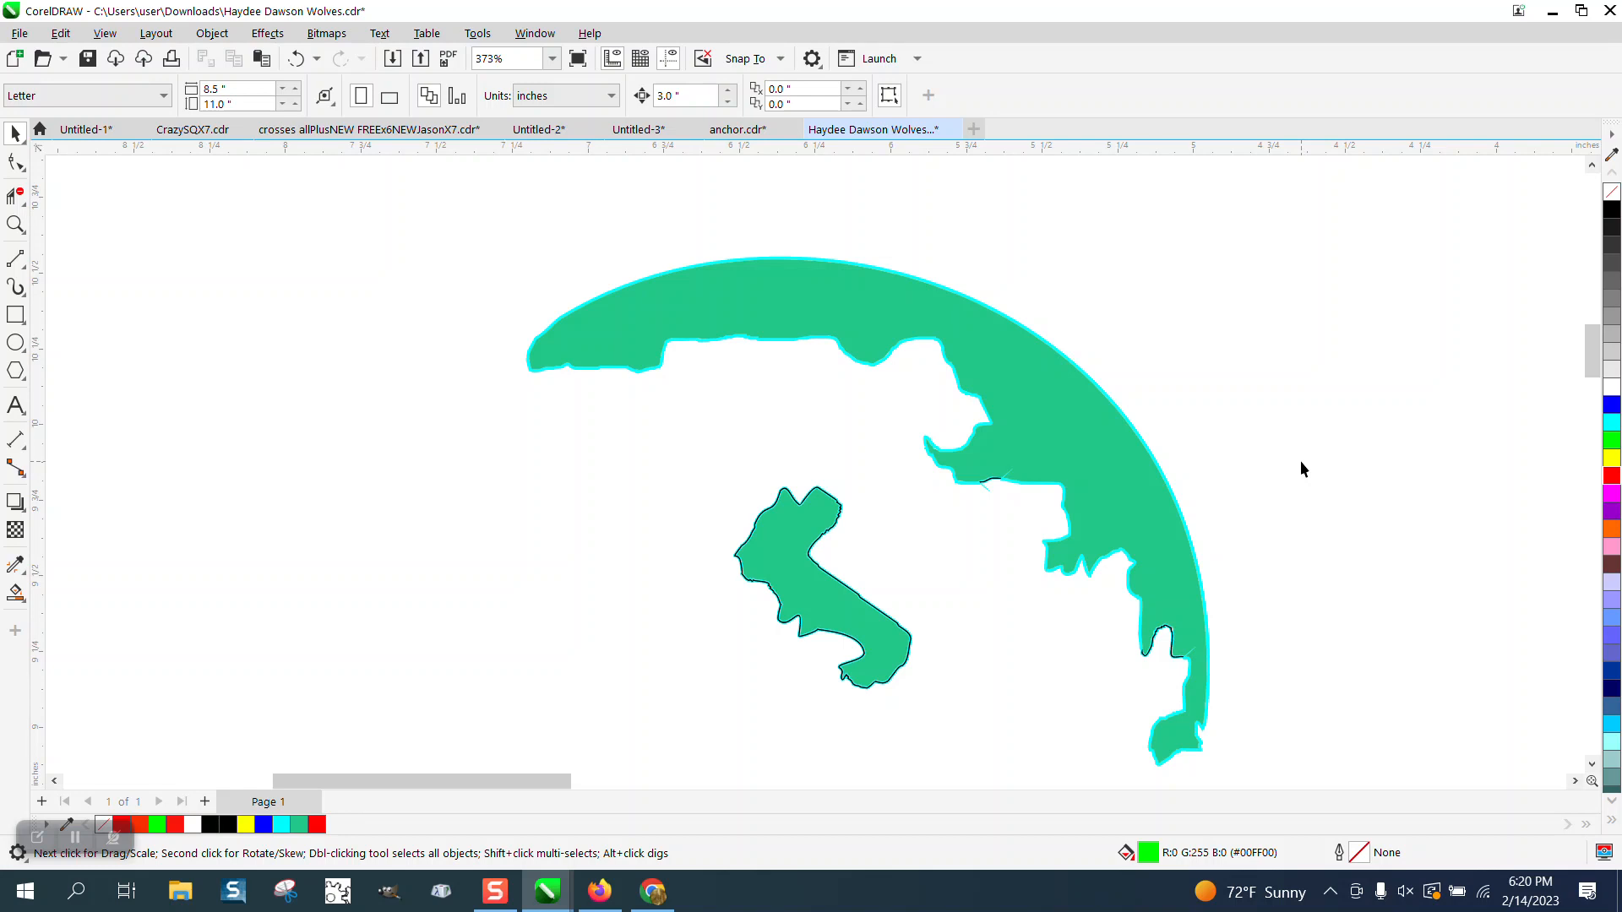
# Step: Set the document's default fill to none
pyautogui.doubleClick(1146, 853)
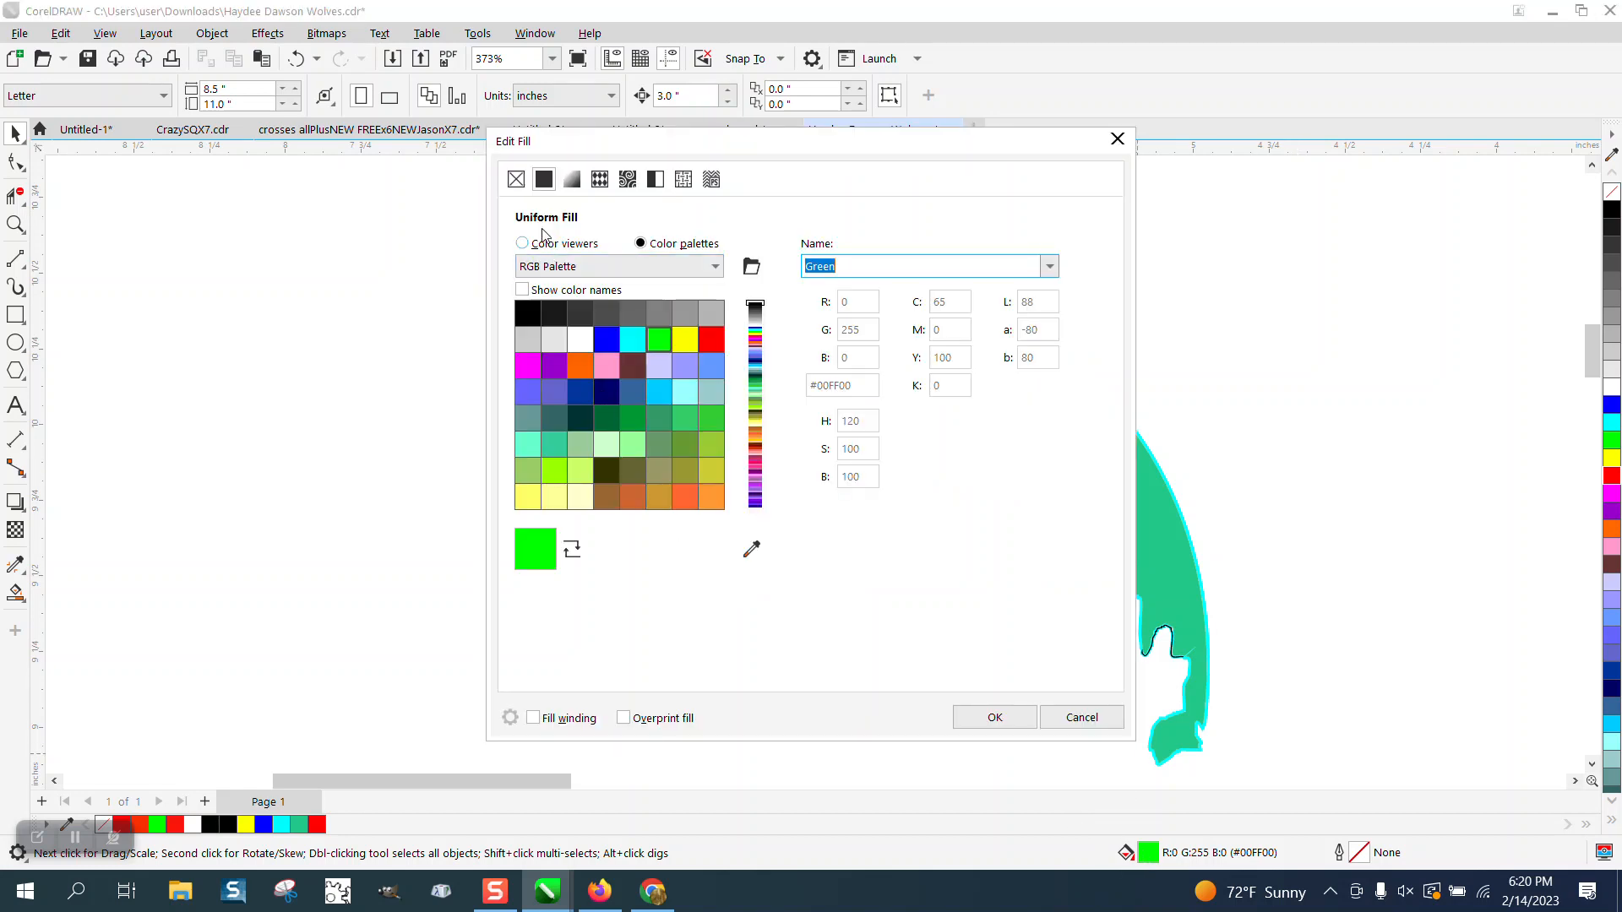
pyautogui.click(515, 186)
pyautogui.click(1011, 724)
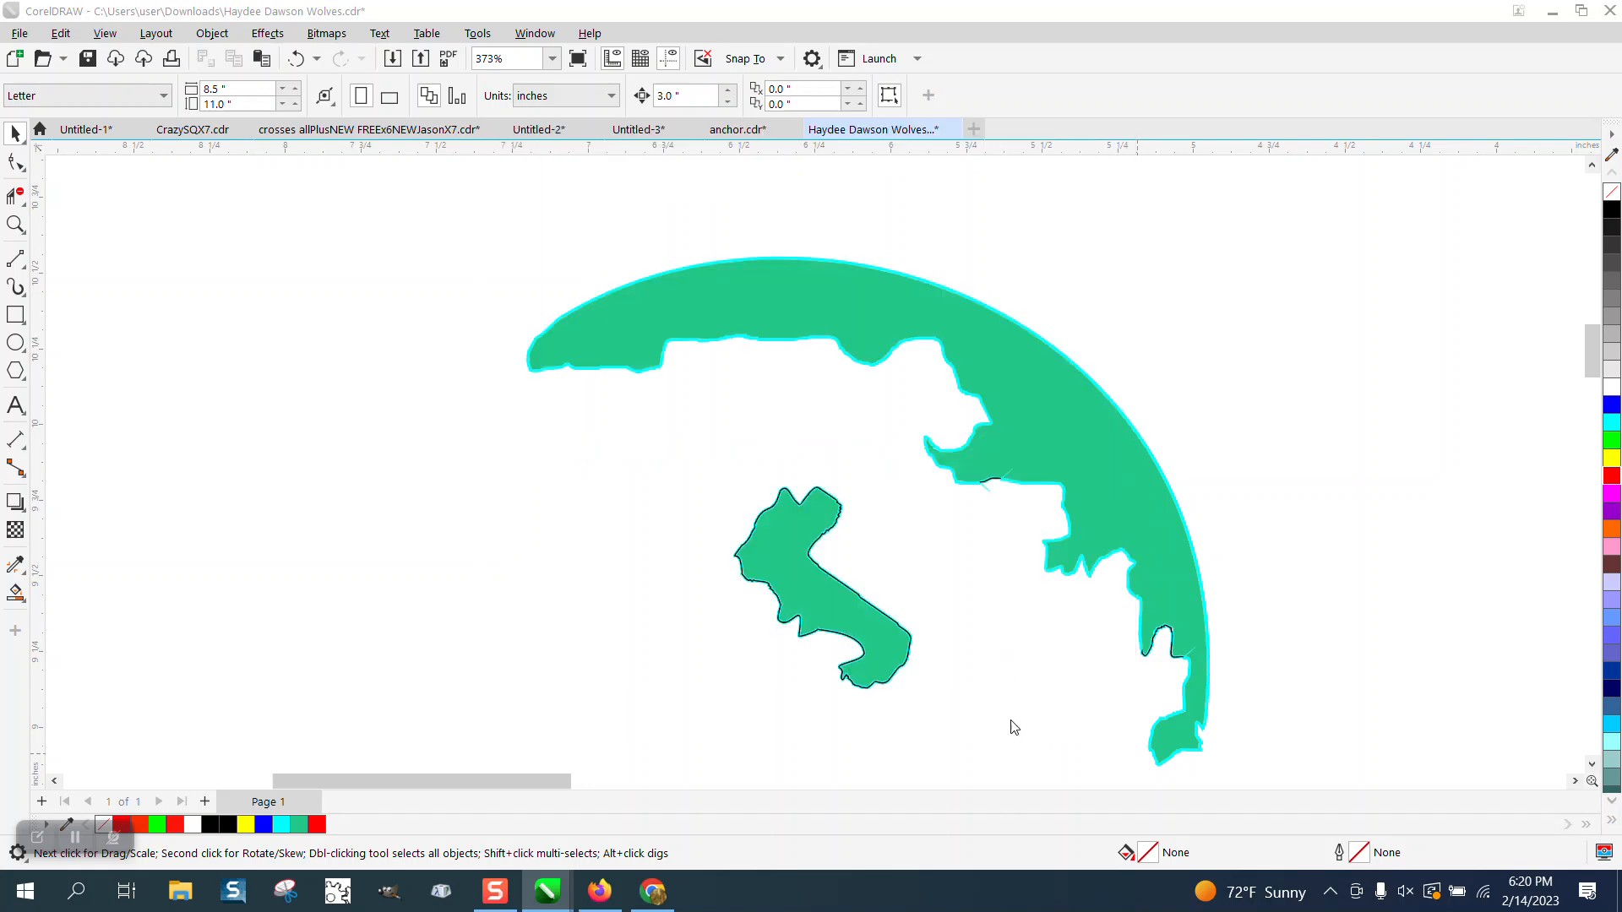
pyautogui.click(860, 562)
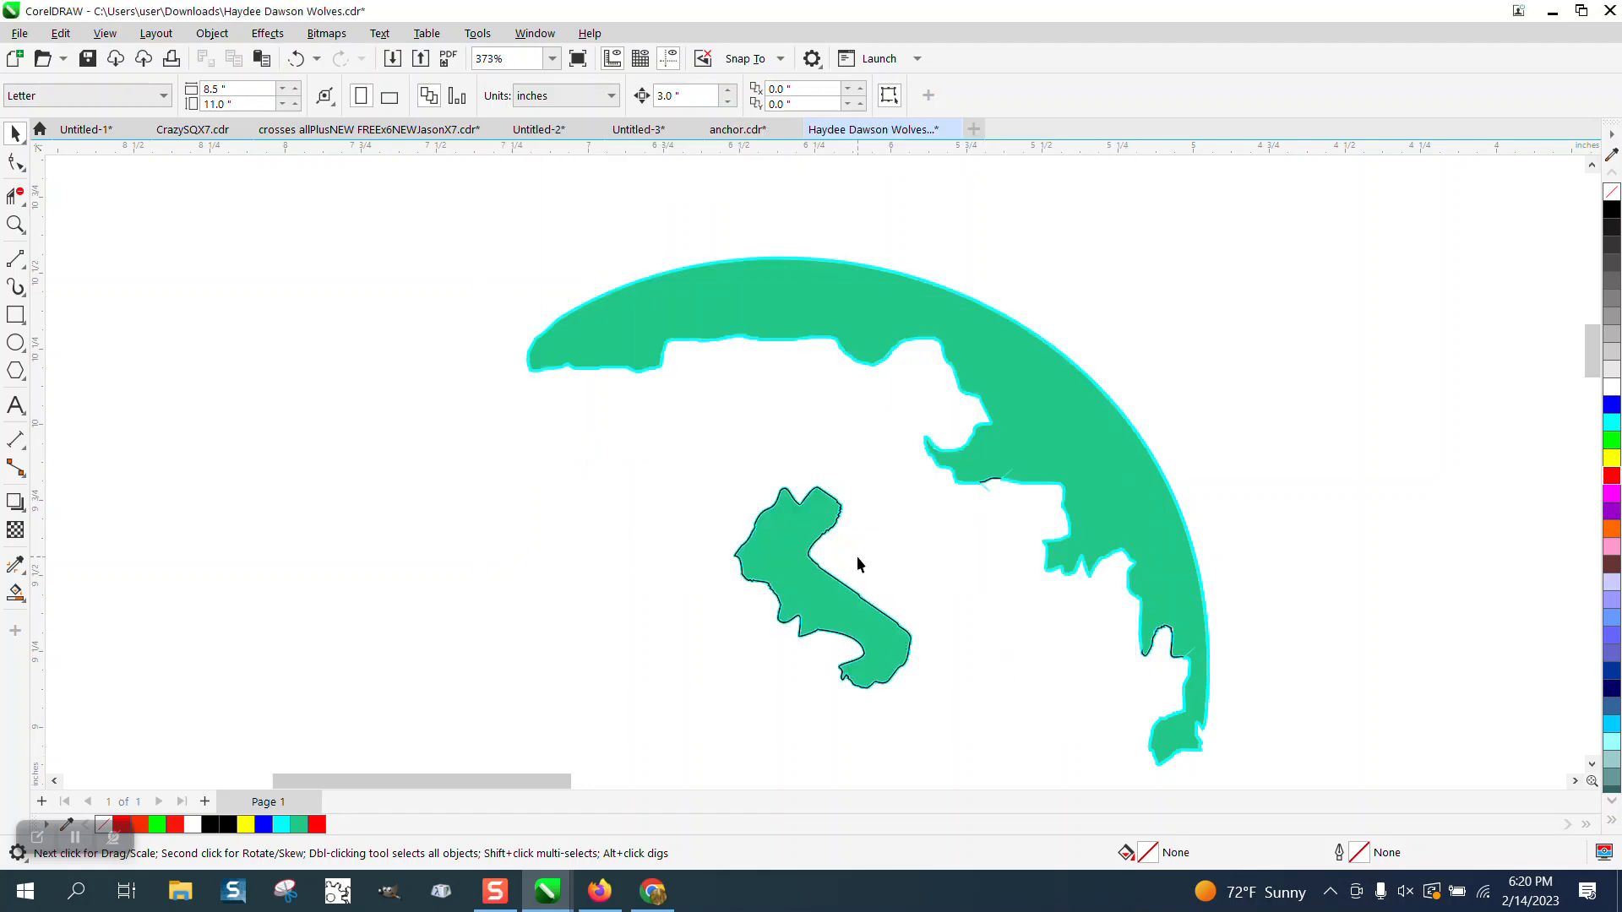
# Step: Change the document's default outline width for graphic objects to Hairline
pyautogui.doubleClick(1360, 853)
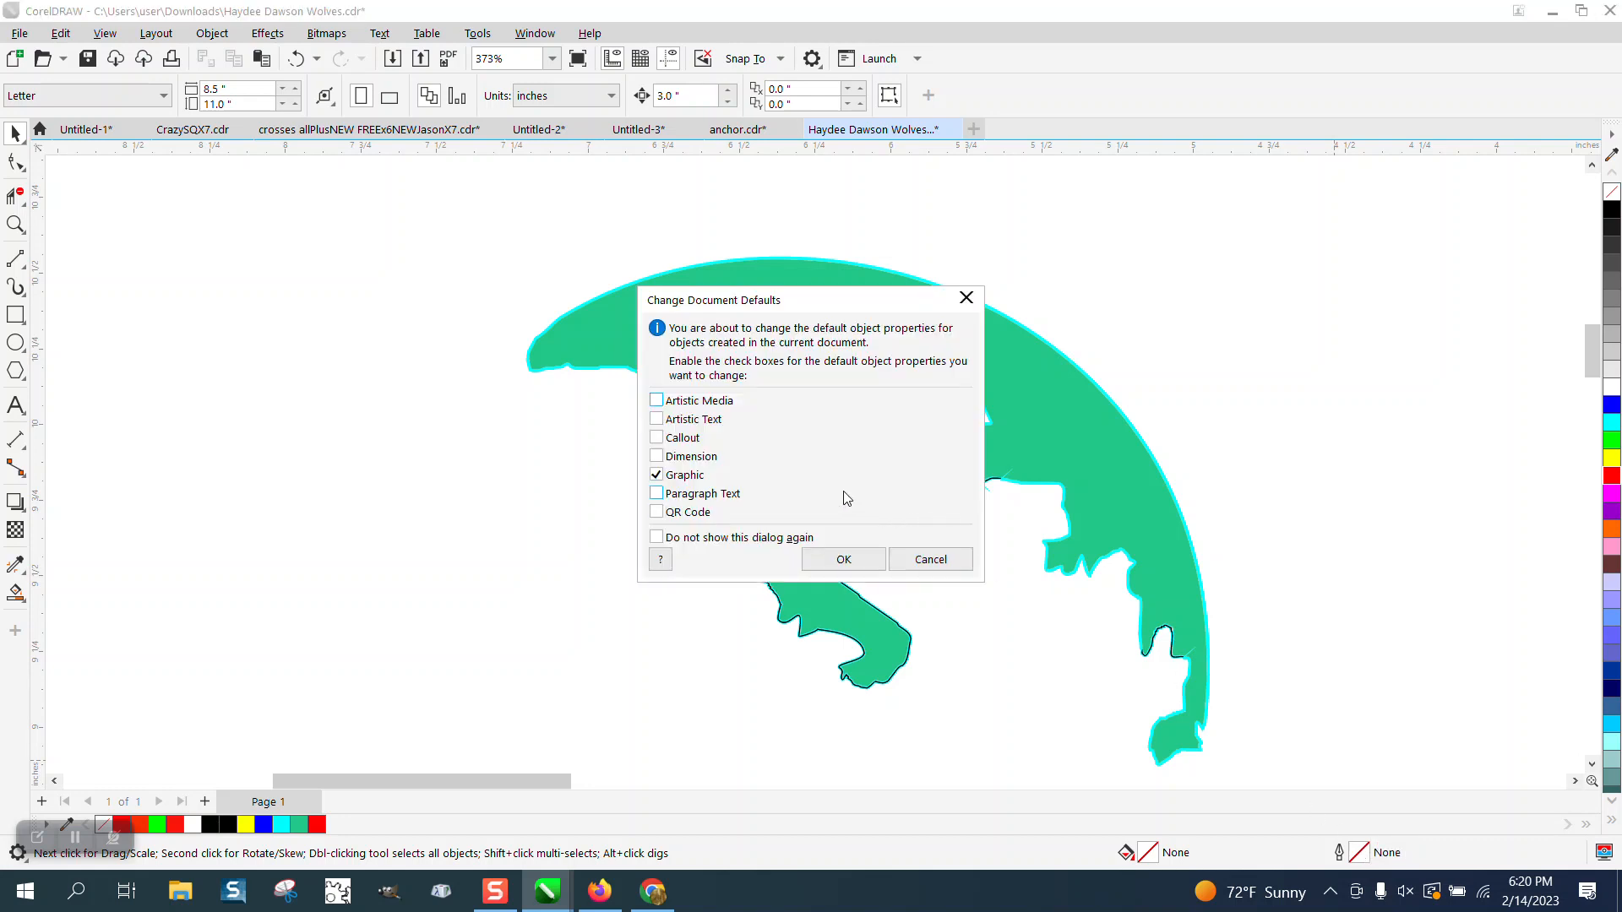
pyautogui.click(851, 561)
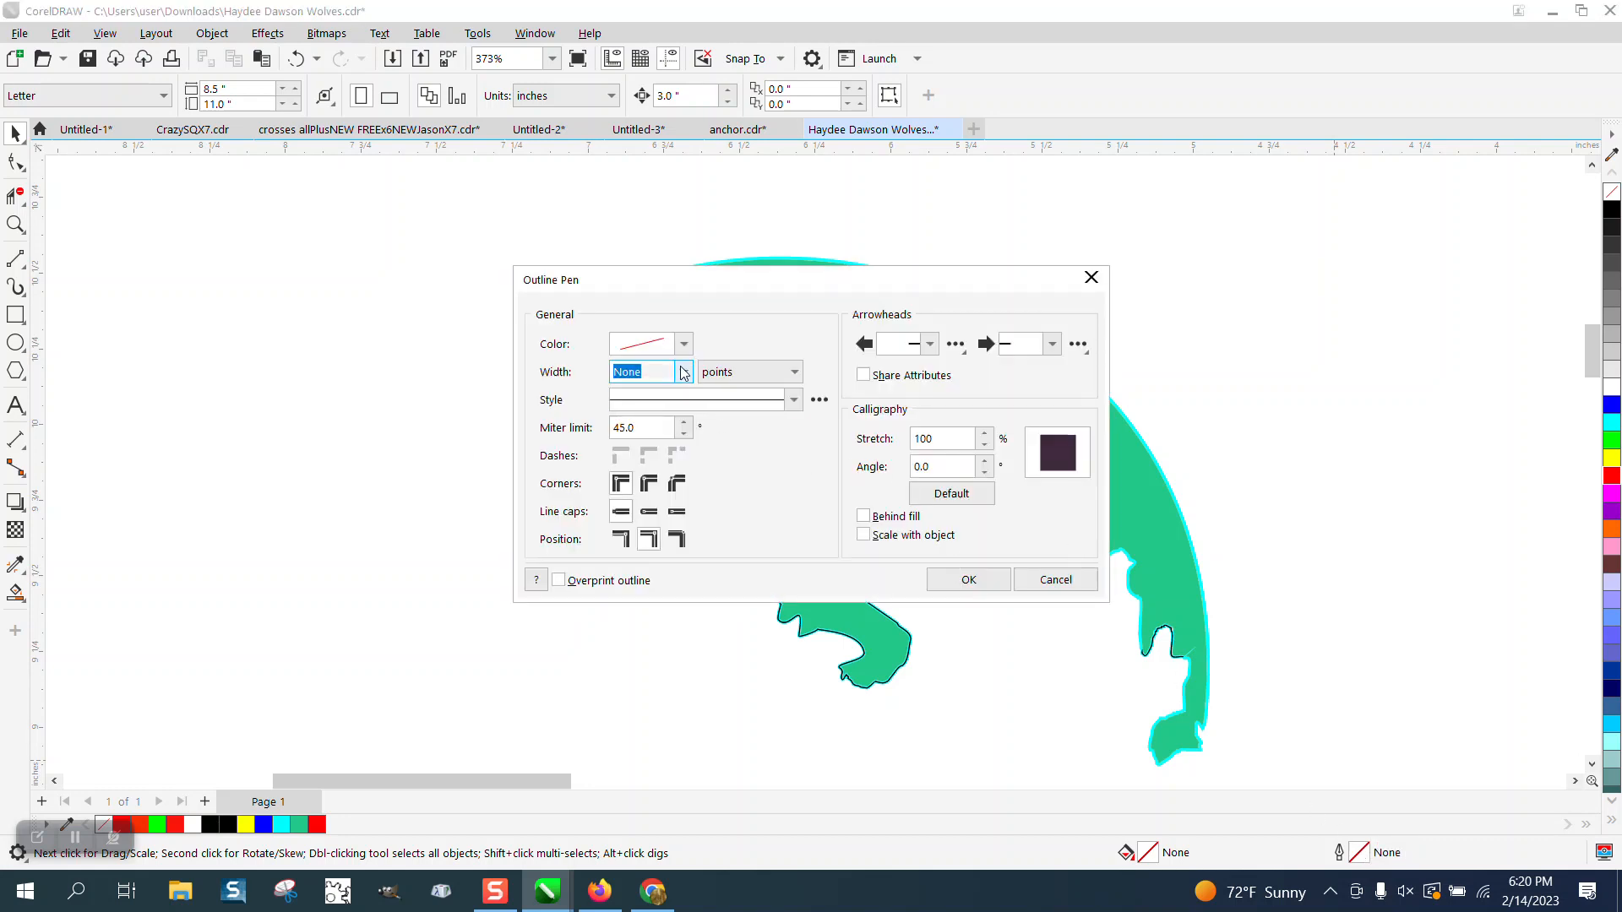
pyautogui.click(685, 371)
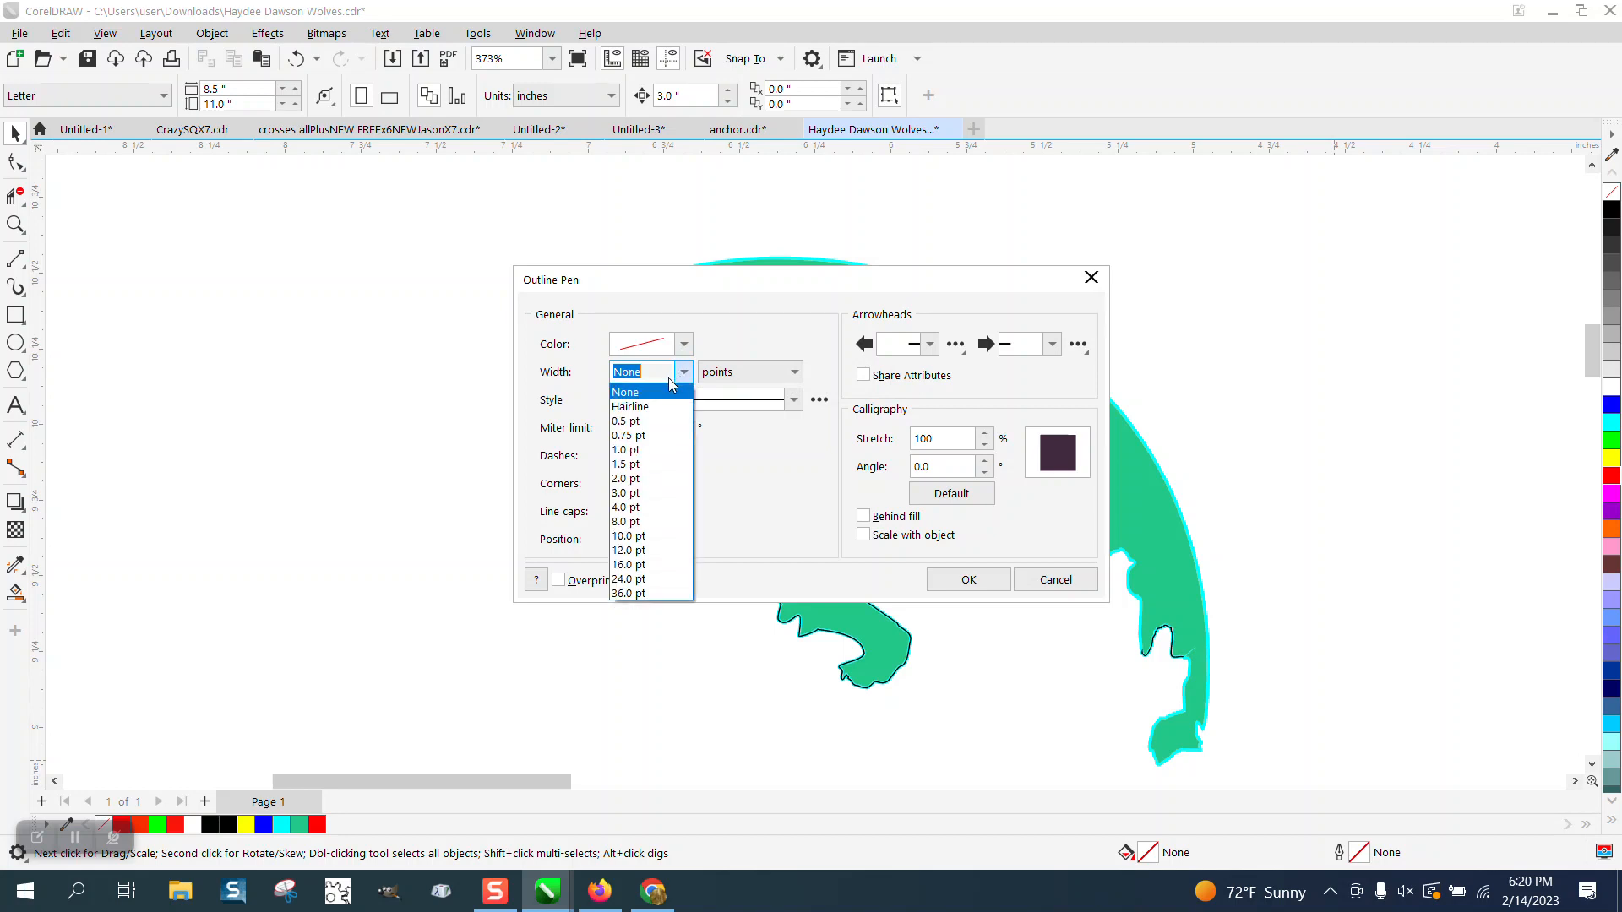
pyautogui.click(652, 397)
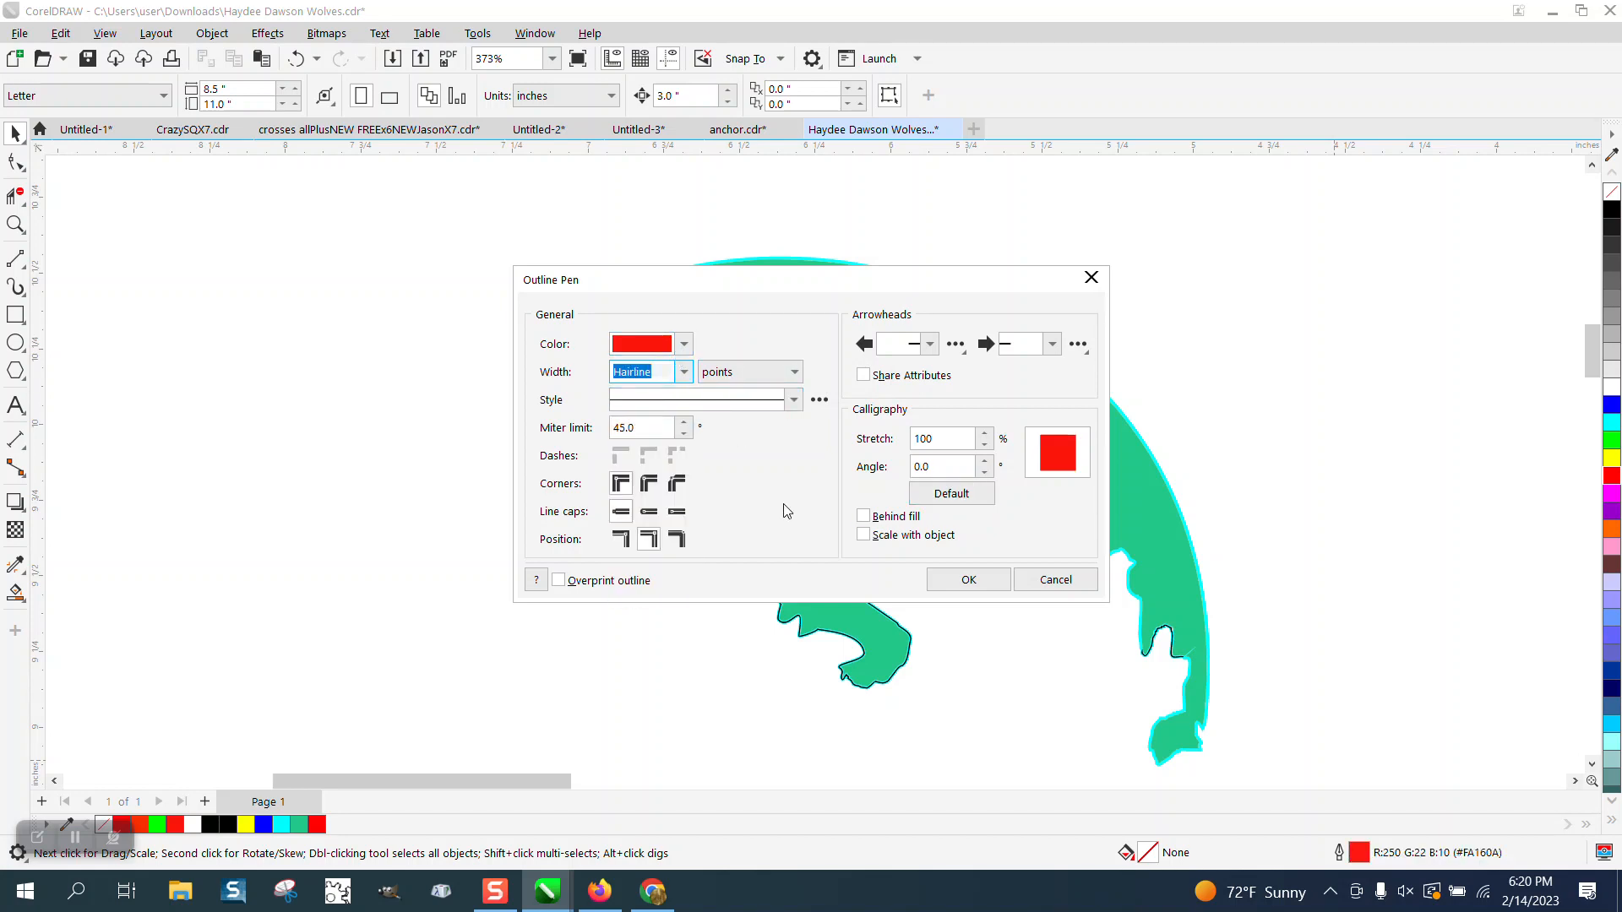
pyautogui.click(970, 579)
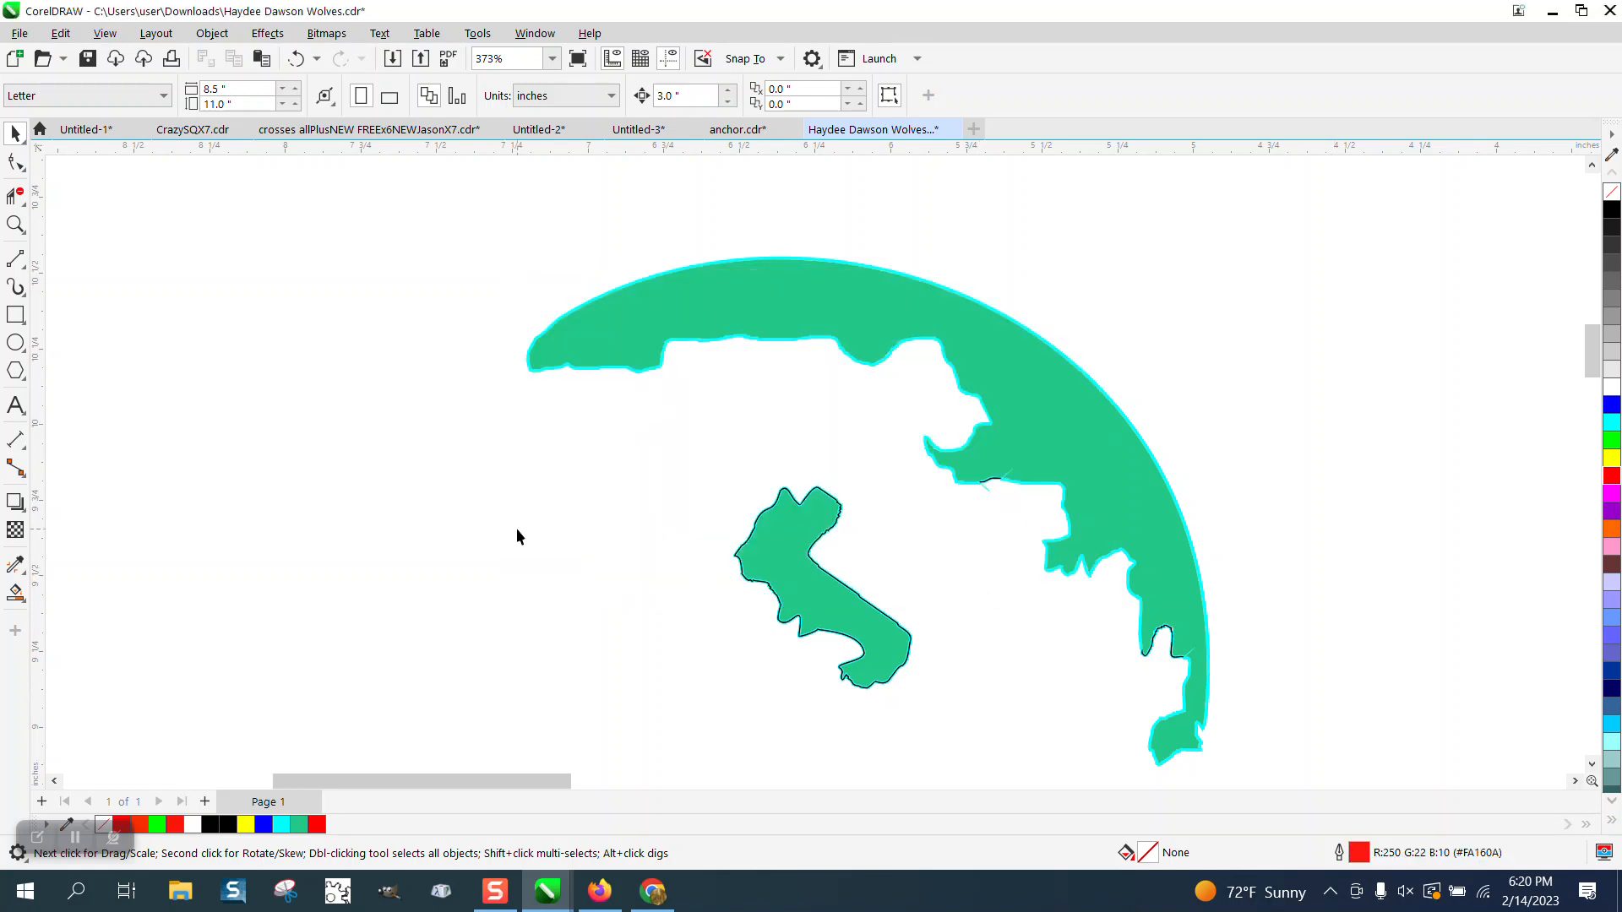
# Step: Draw a test rectangle in the empty area beside the green crescent and delete it
pyautogui.click(15, 314)
pyautogui.moveTo(230, 355); pyautogui.dragTo(478, 563)
pyautogui.press('Delete')
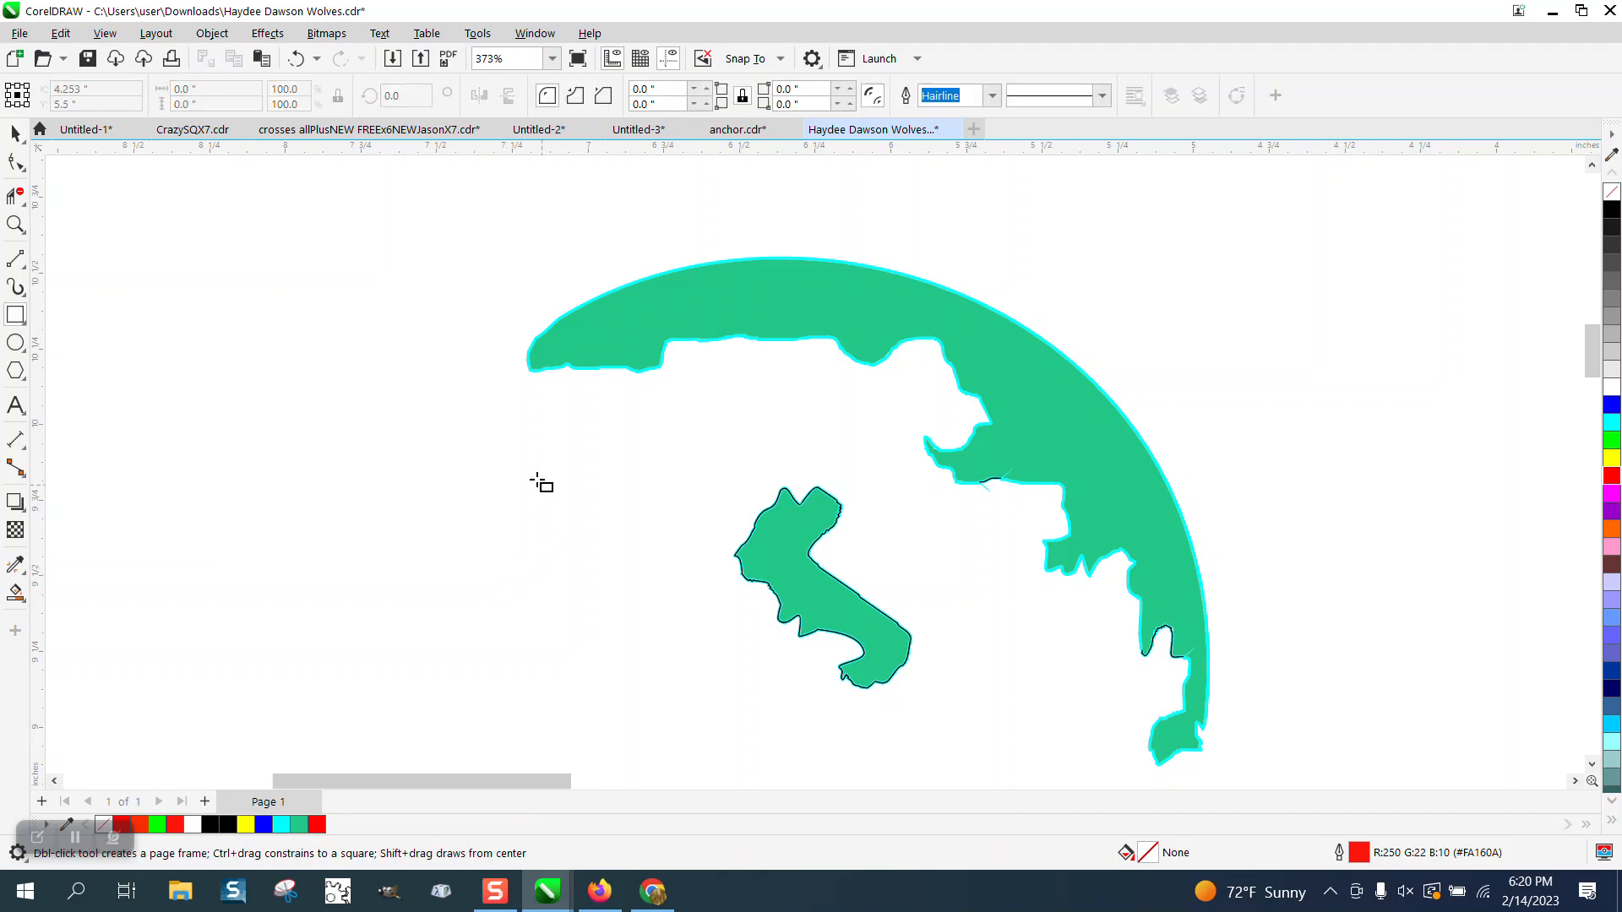
# Step: Undo the default outline change, draw a test rectangle about 0.57 by 0.69 inches beside the green crescent and delete it
pyautogui.click(297, 61)
pyautogui.click(296, 59)
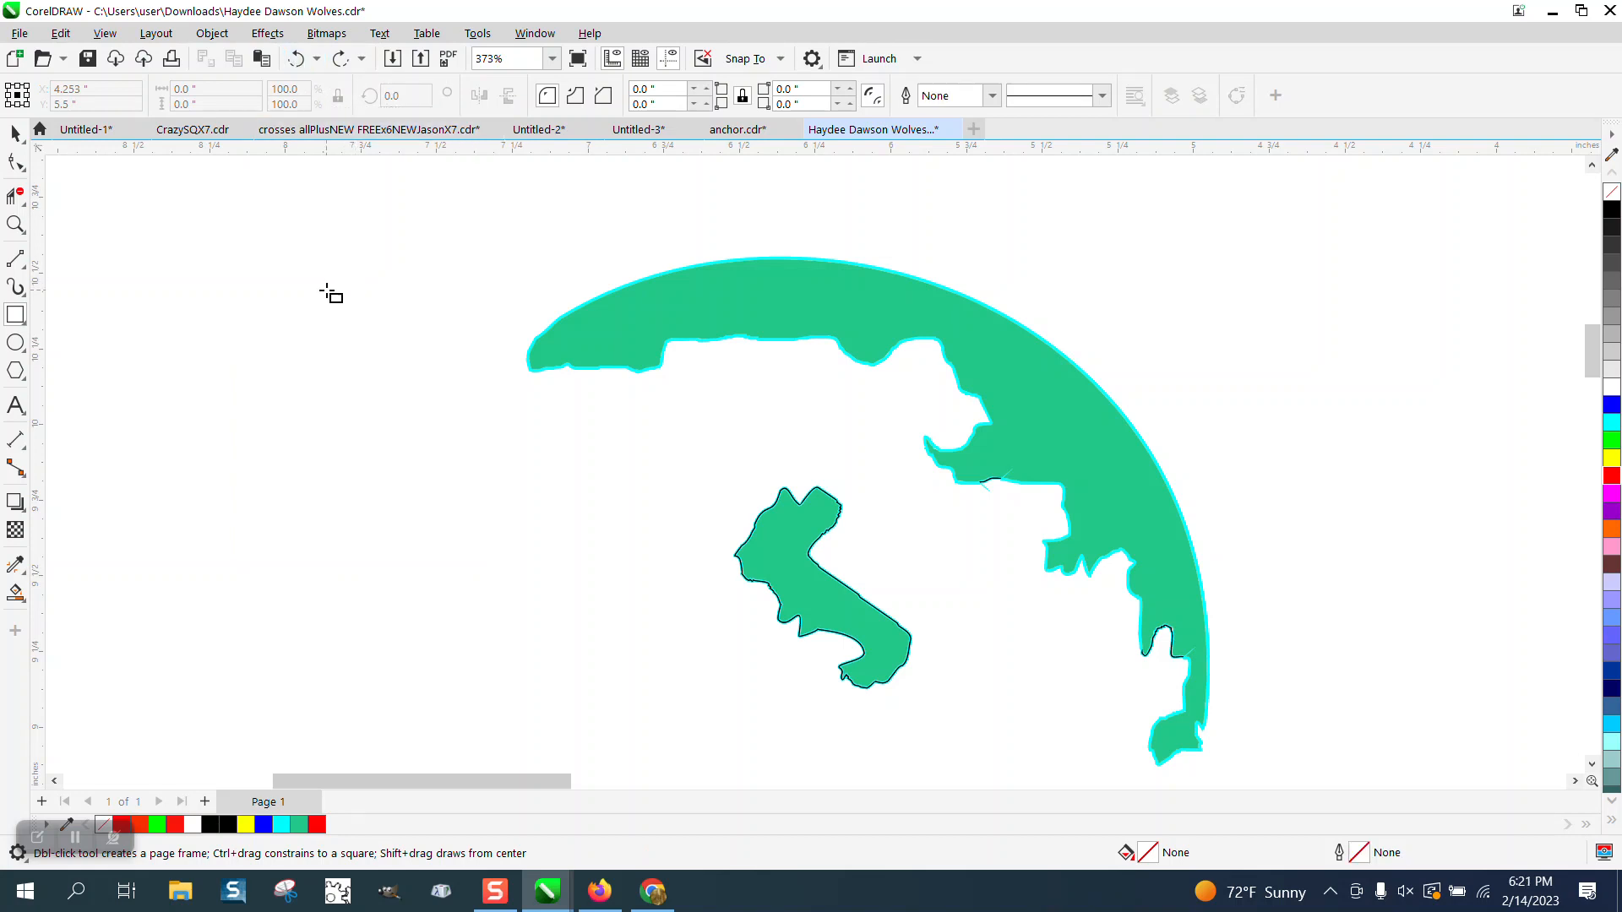
pyautogui.moveTo(234, 247); pyautogui.dragTo(417, 467)
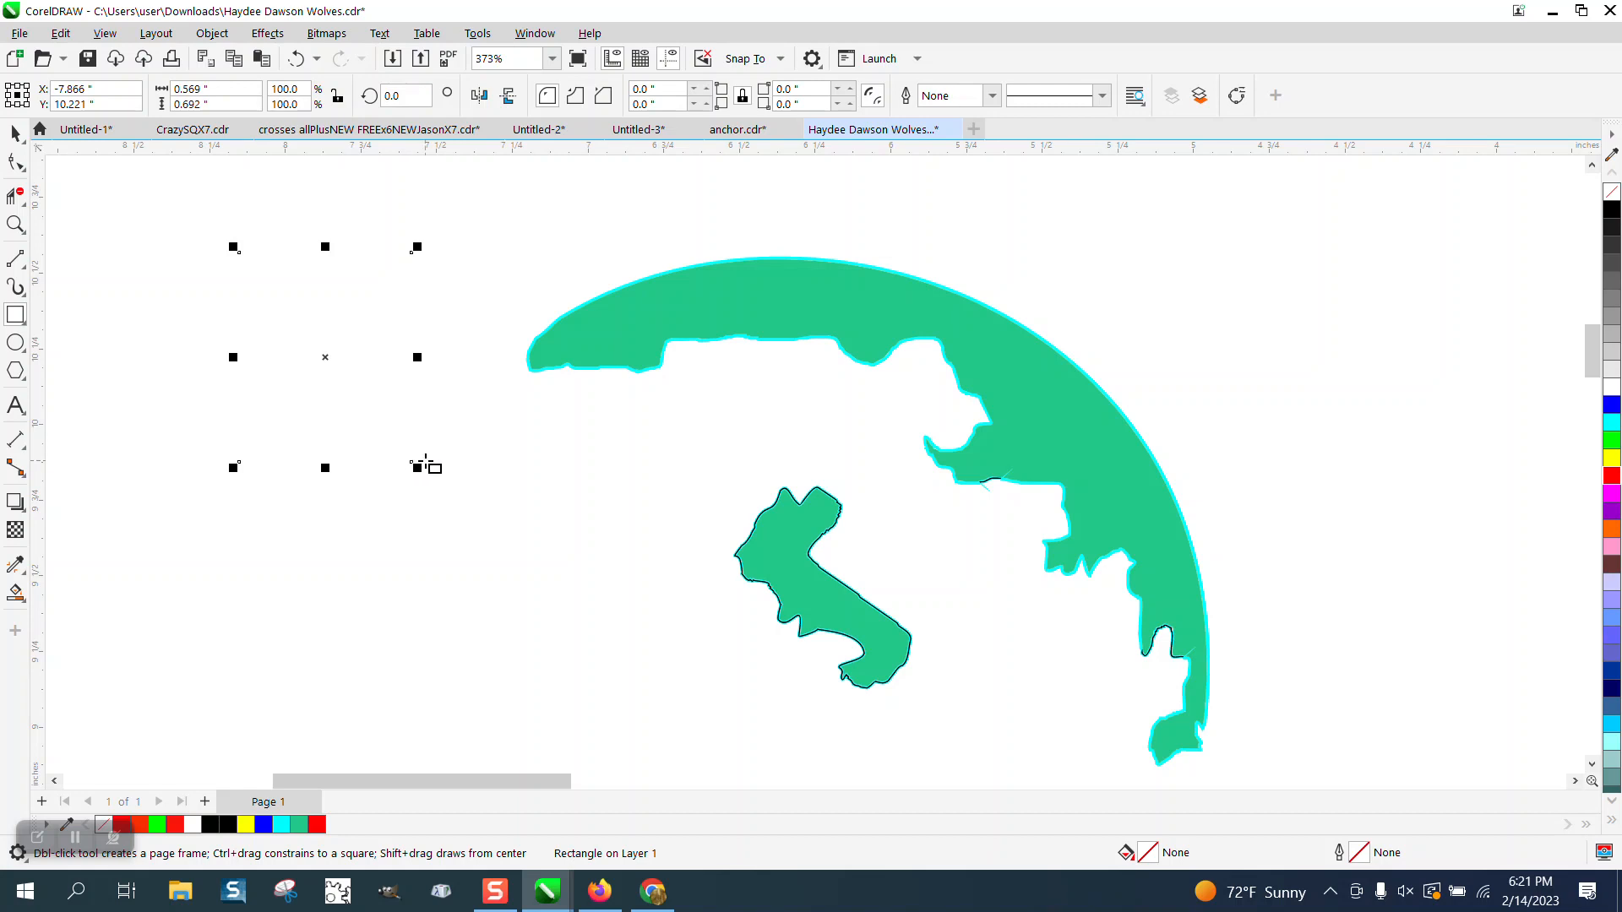
pyautogui.press('Delete')
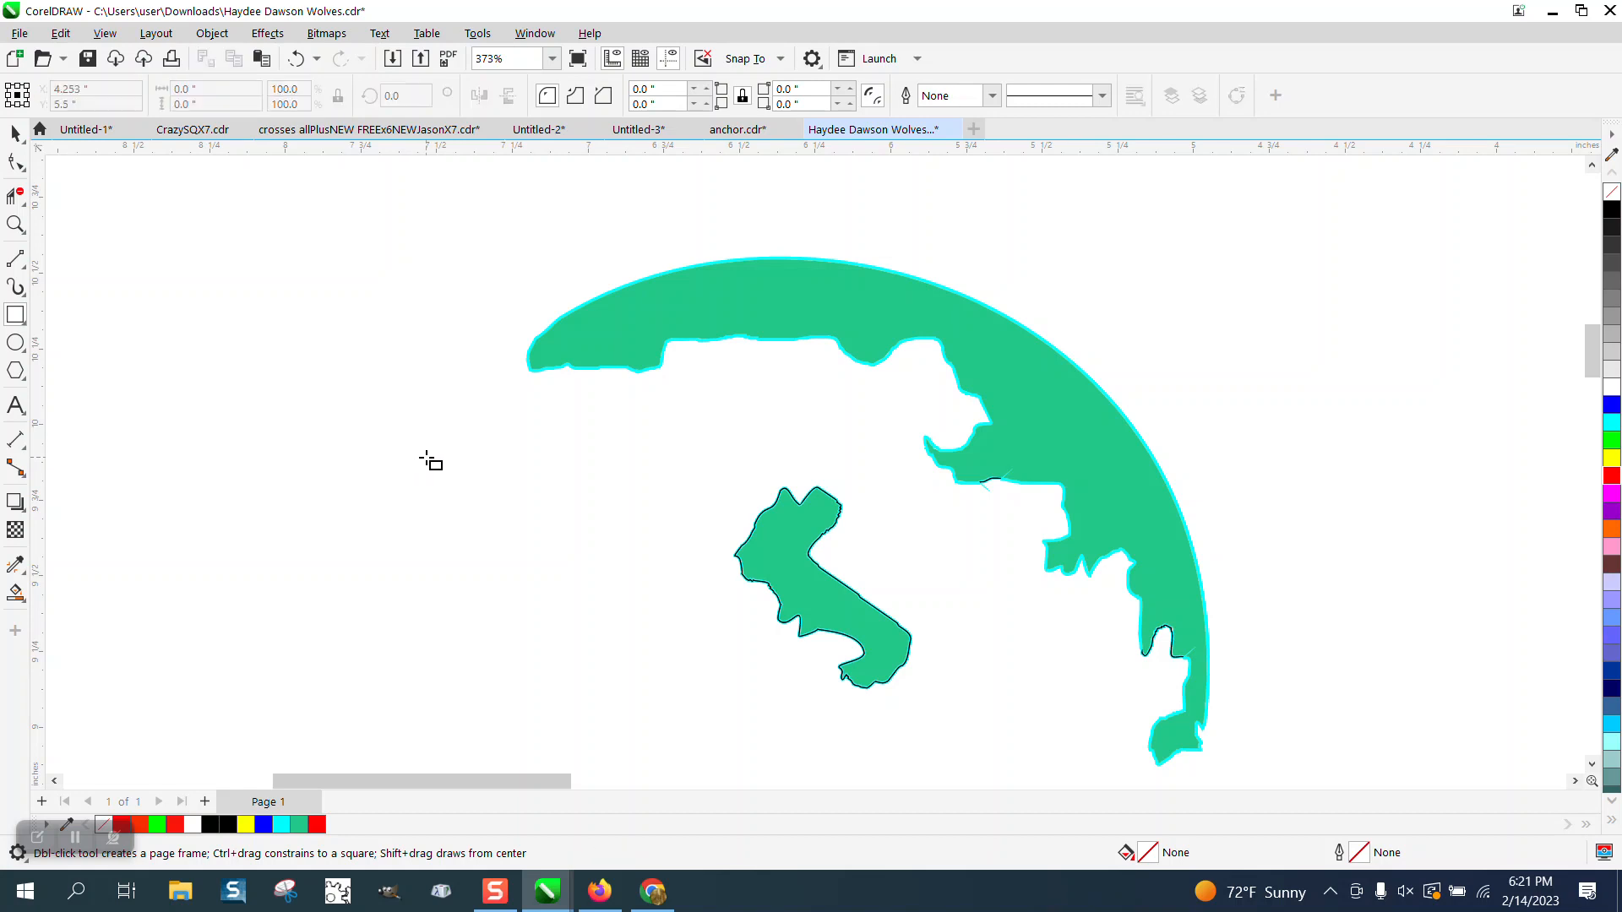
# Step: Set the default outline width for new graphic objects in this document to Hairline
pyautogui.doubleClick(1361, 855)
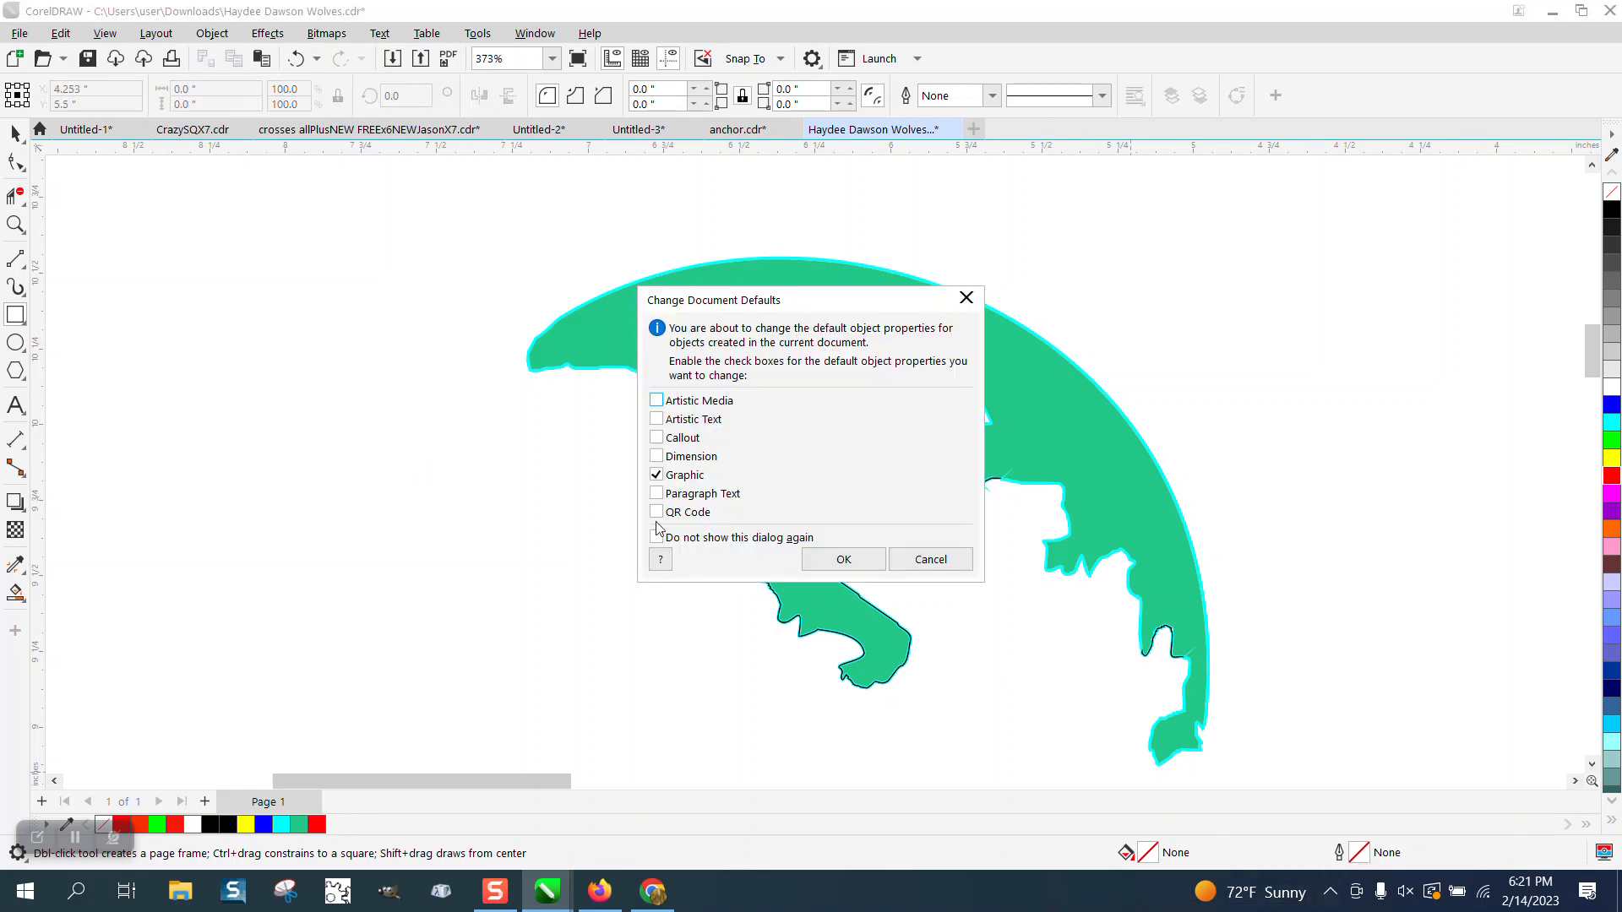
pyautogui.click(841, 558)
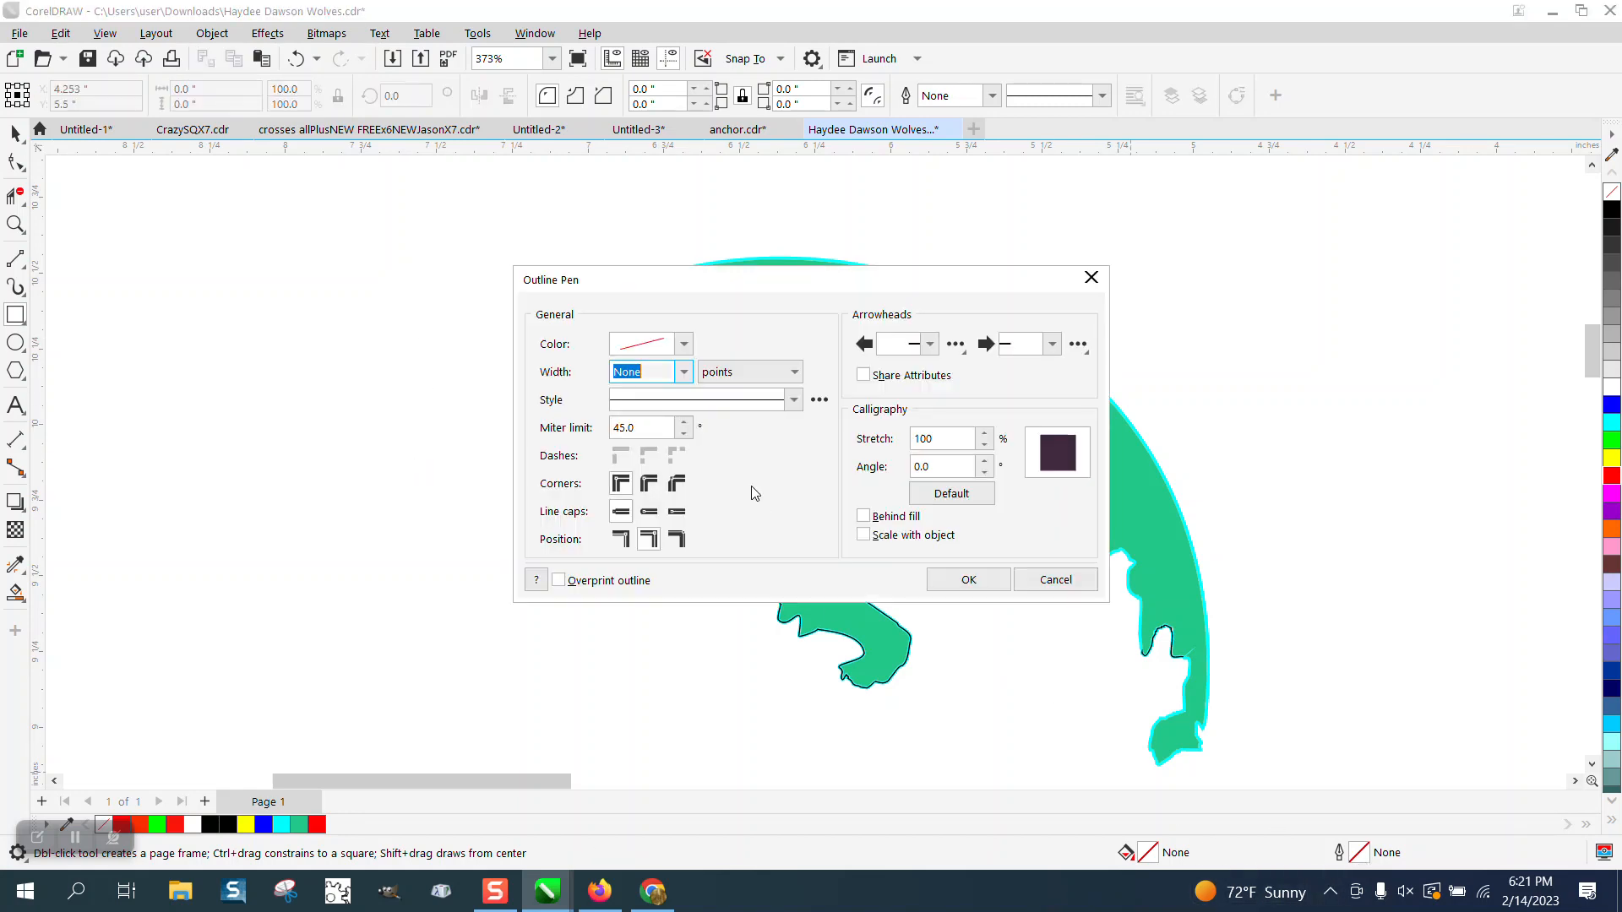
pyautogui.click(683, 372)
pyautogui.click(652, 408)
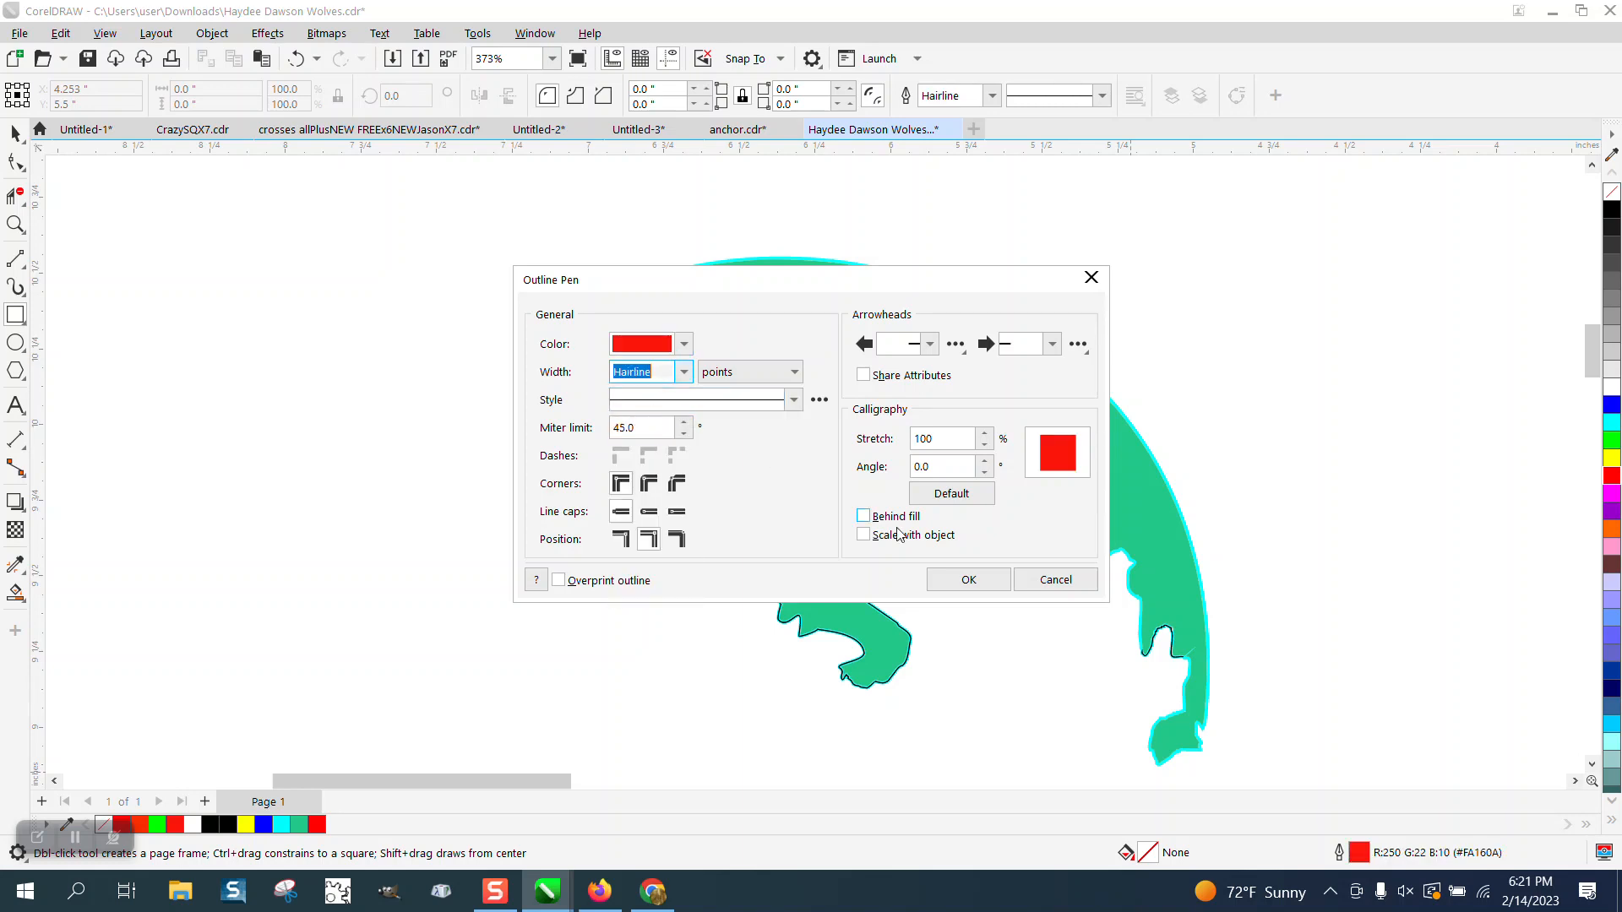
pyautogui.click(980, 582)
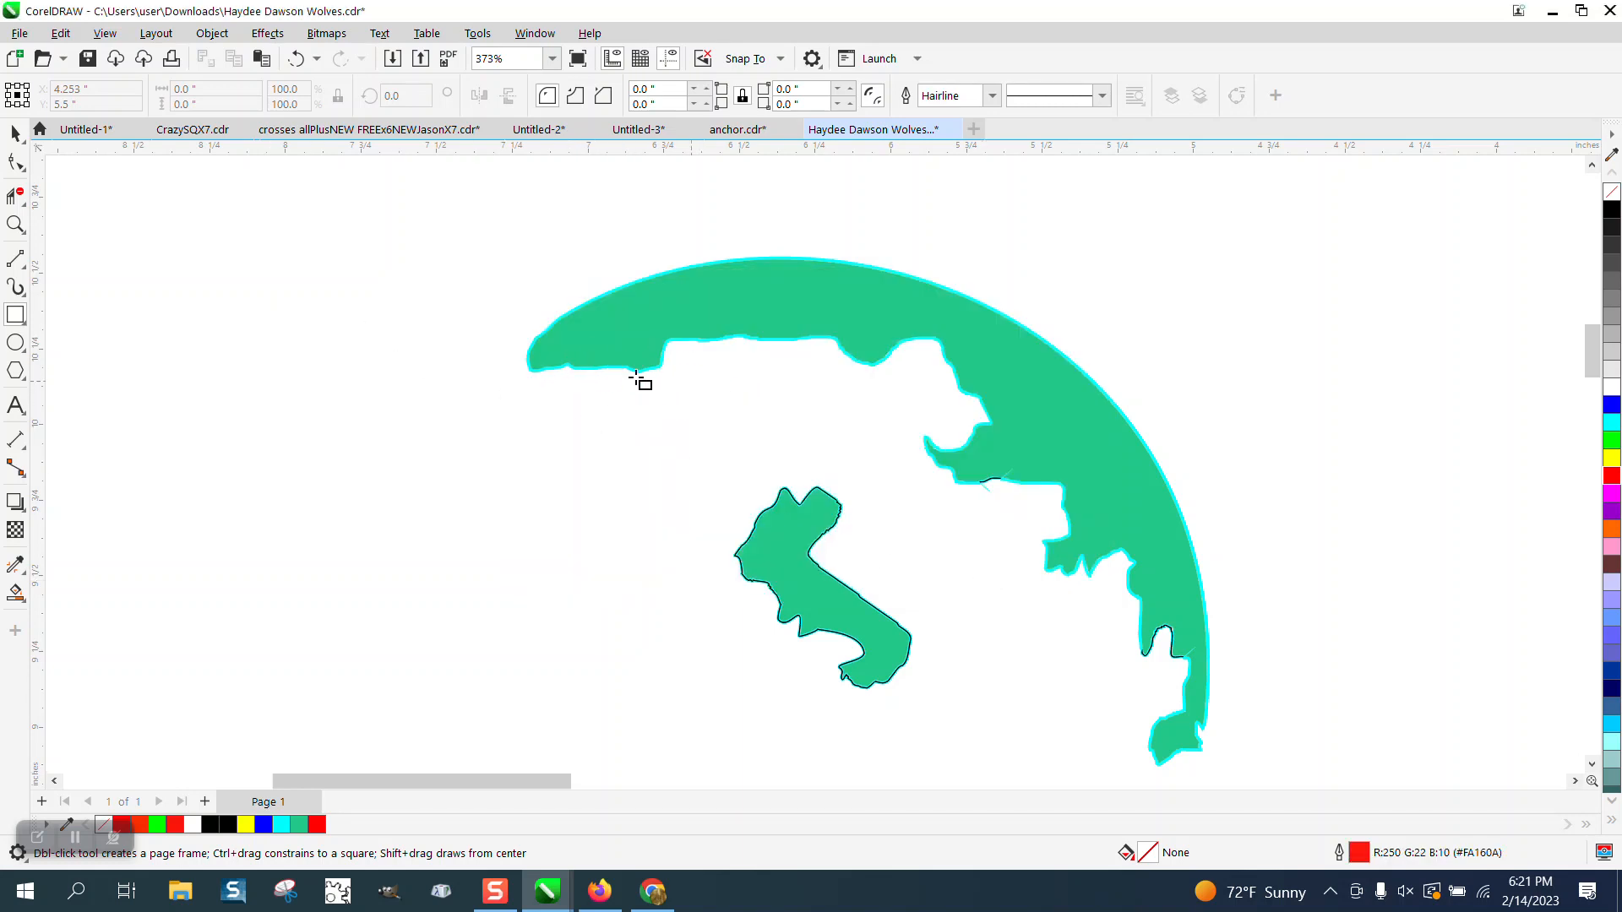
# Step: Inspect the broken line fragments in the yellow disc's cut-out and the gaps between the green crescent's fill and cyan outline
pyautogui.scroll(-1, 602, 376)
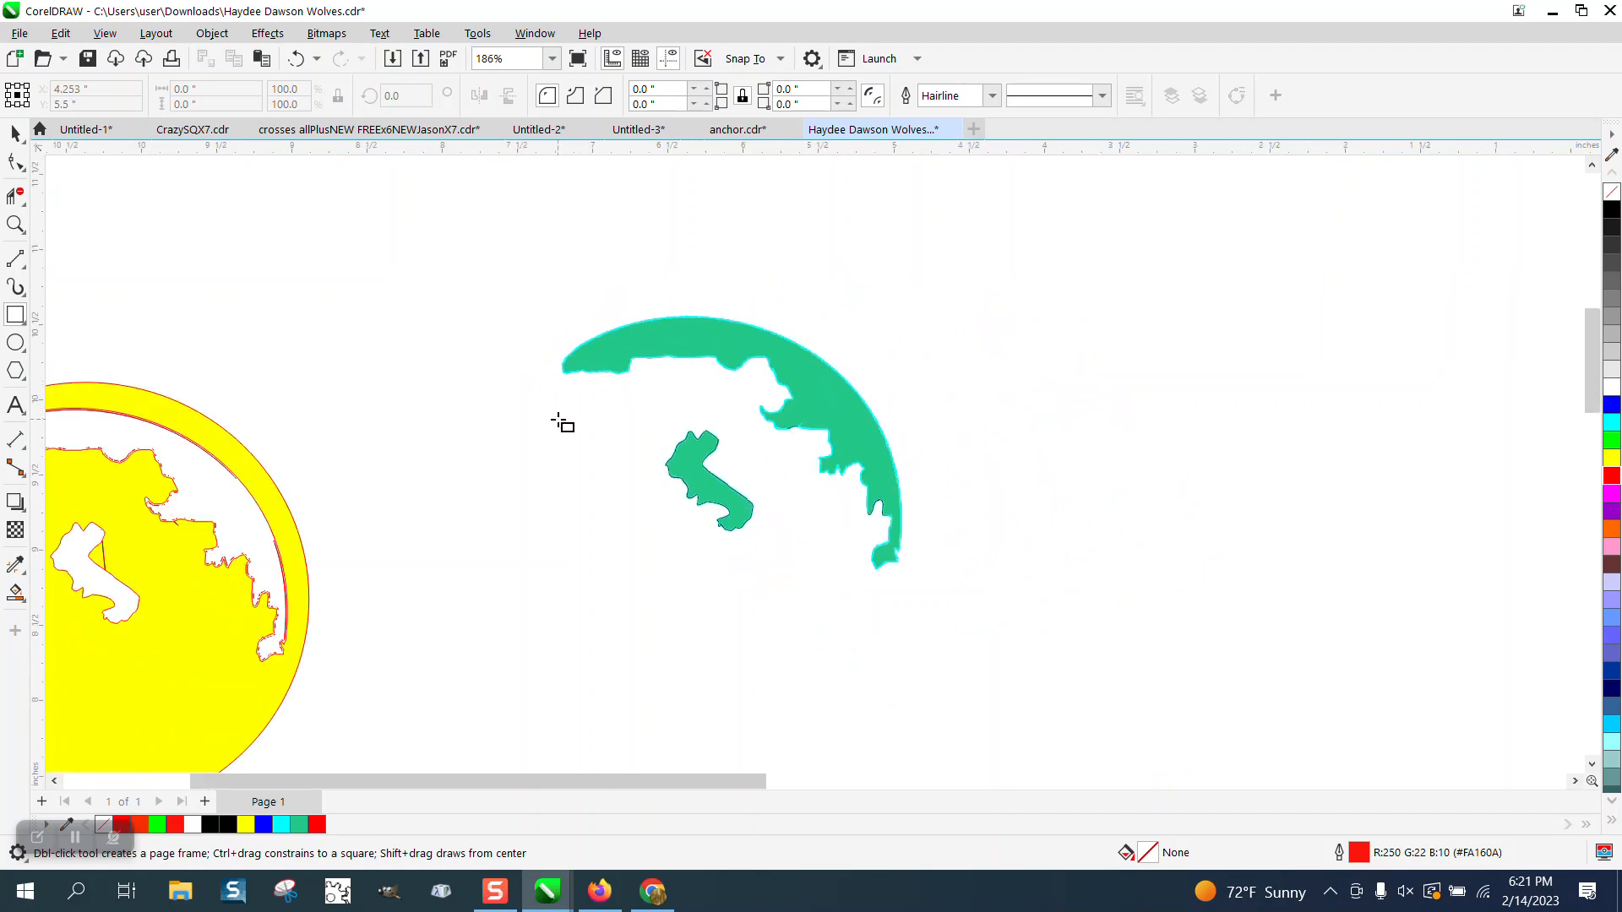
pyautogui.scroll(-1, 558, 422)
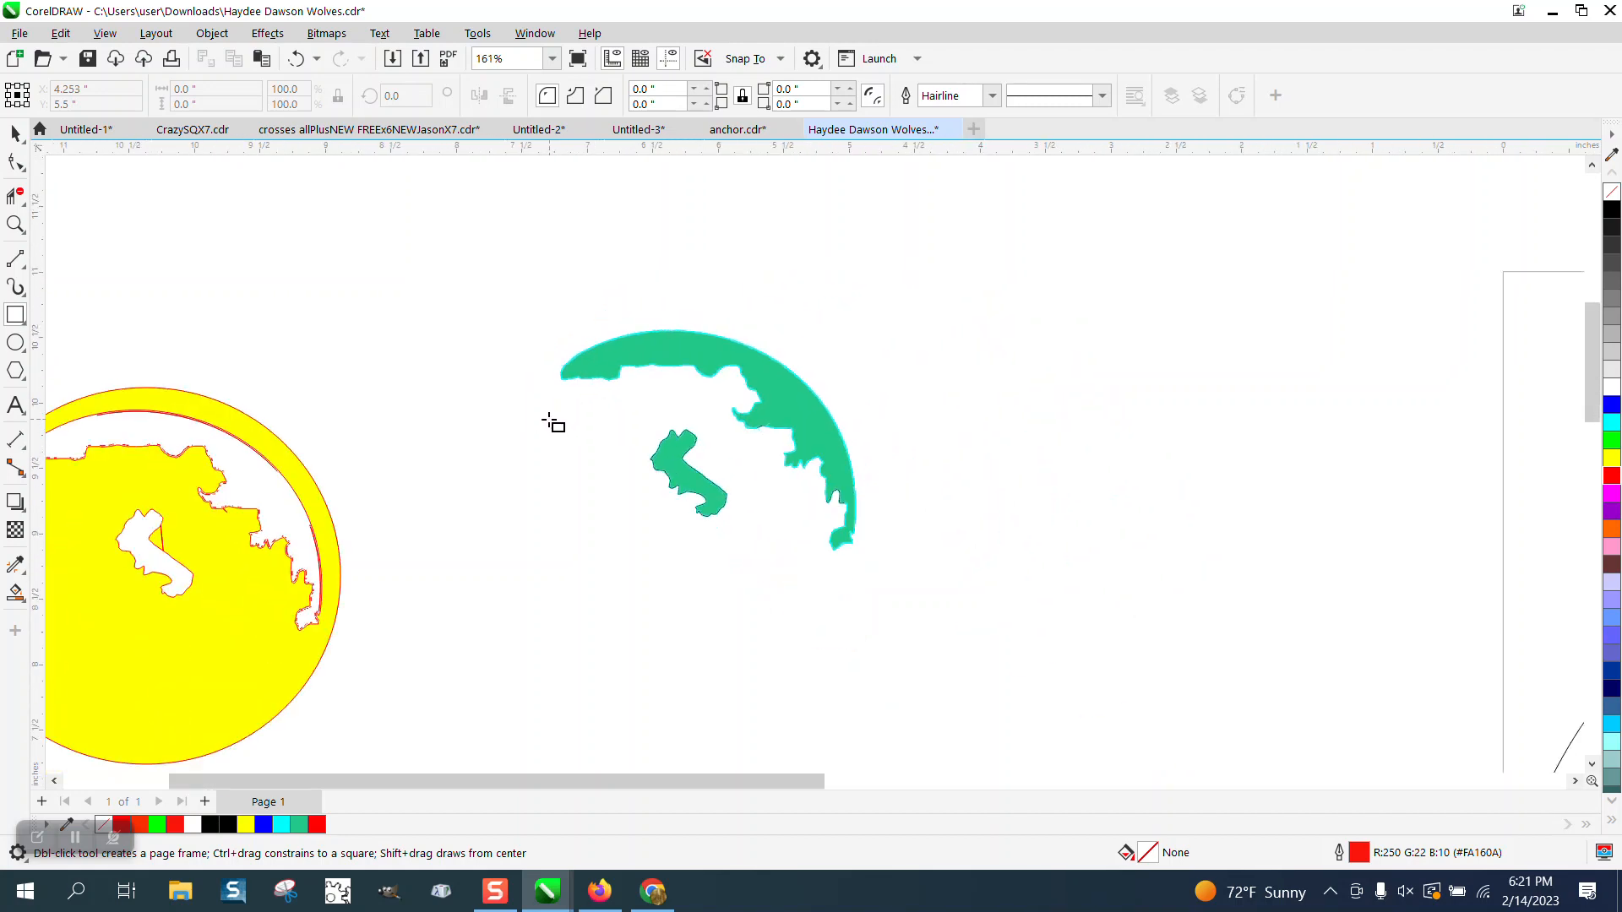
pyautogui.click(16, 224)
pyautogui.moveTo(217, 438); pyautogui.dragTo(289, 481)
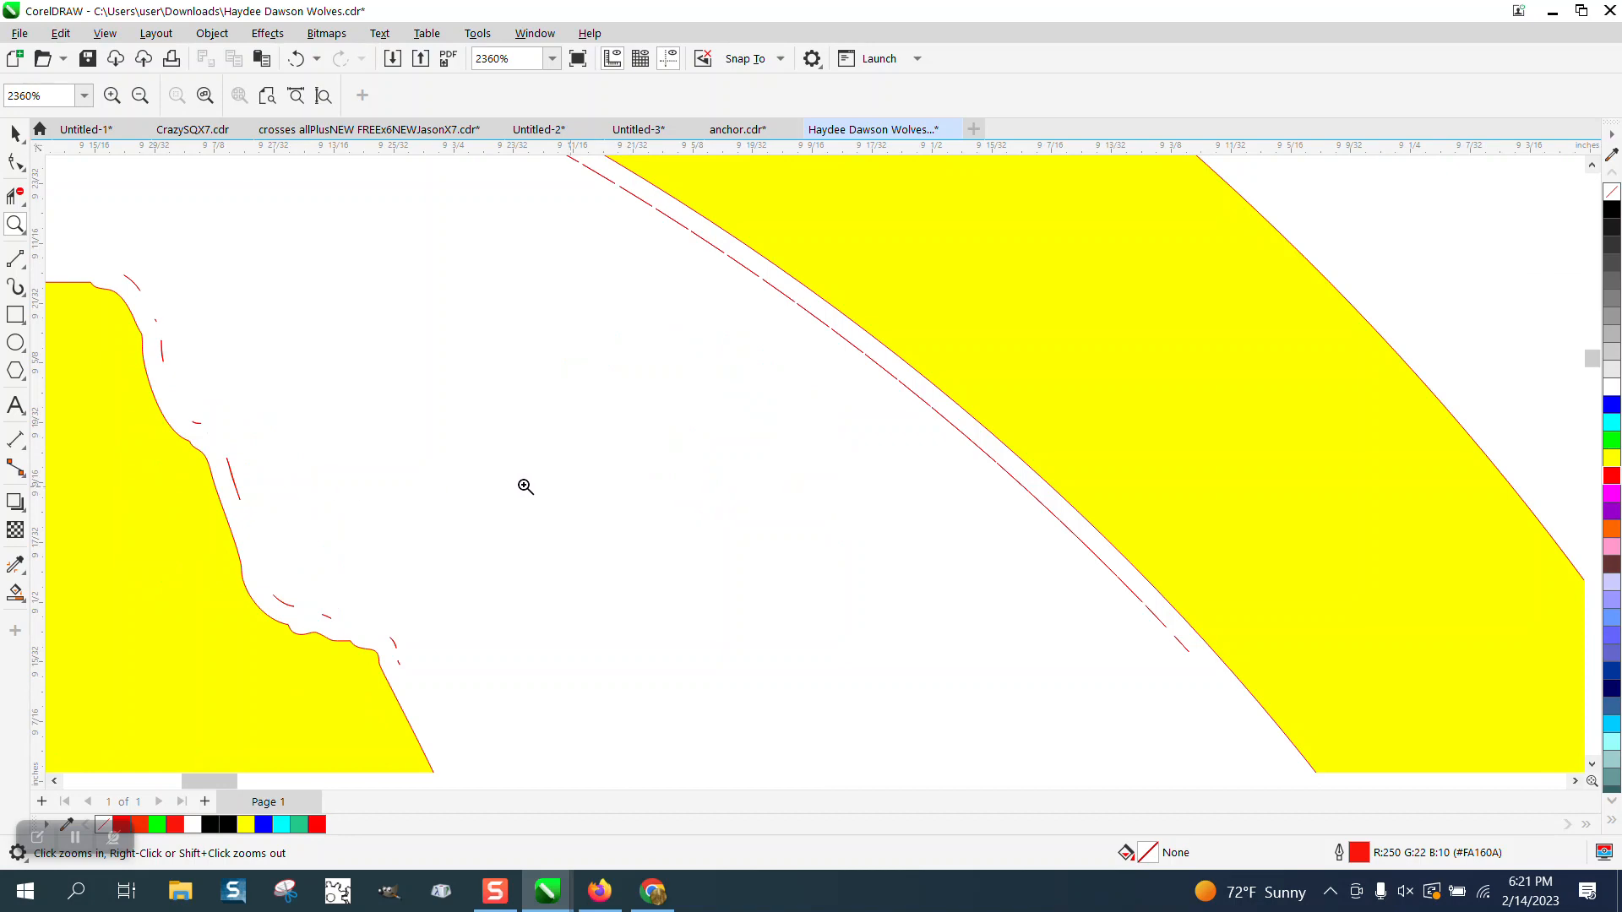
pyautogui.scroll(-1, 522, 484)
pyautogui.scroll(-1, 391, 464)
pyautogui.scroll(-3, 391, 463)
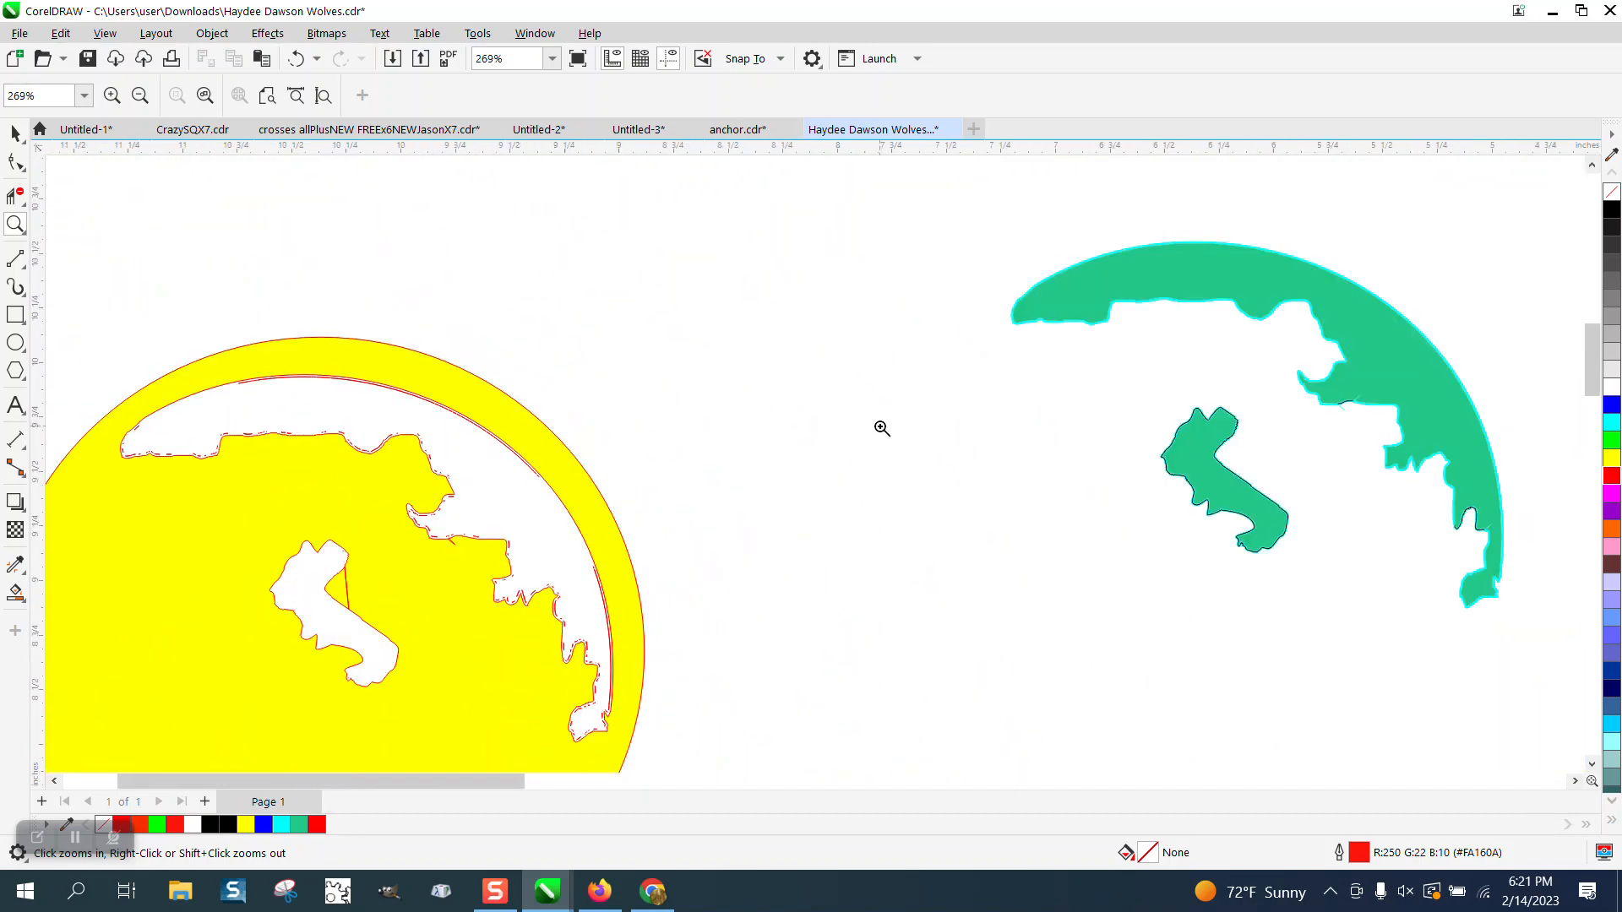
pyautogui.moveTo(1059, 309); pyautogui.dragTo(1132, 347)
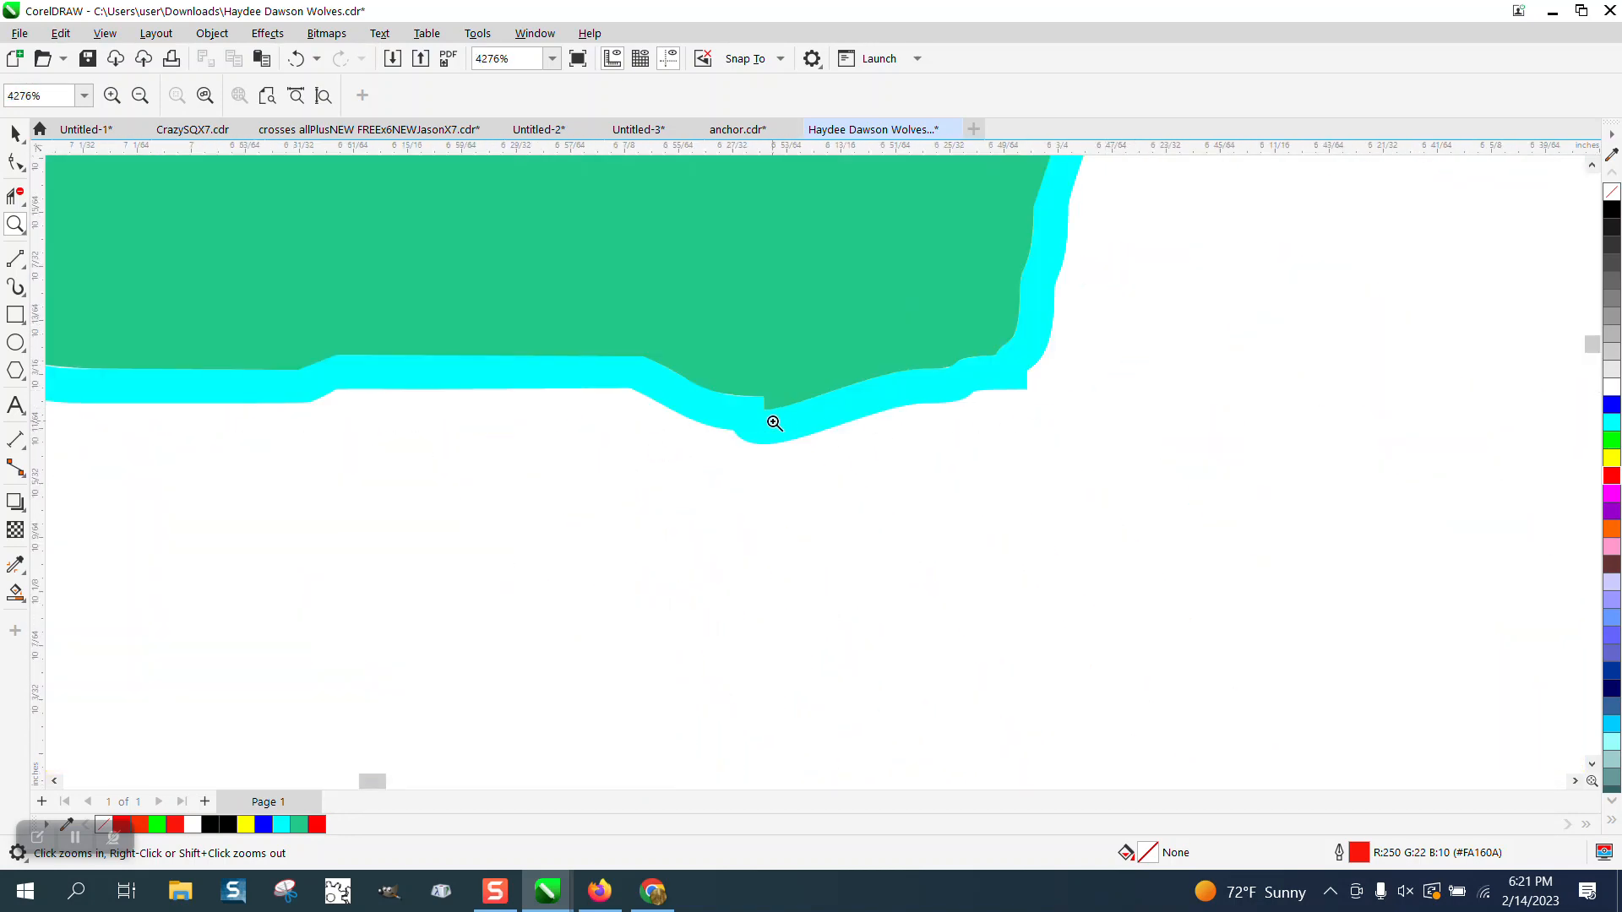
pyautogui.scroll(-1, 773, 436)
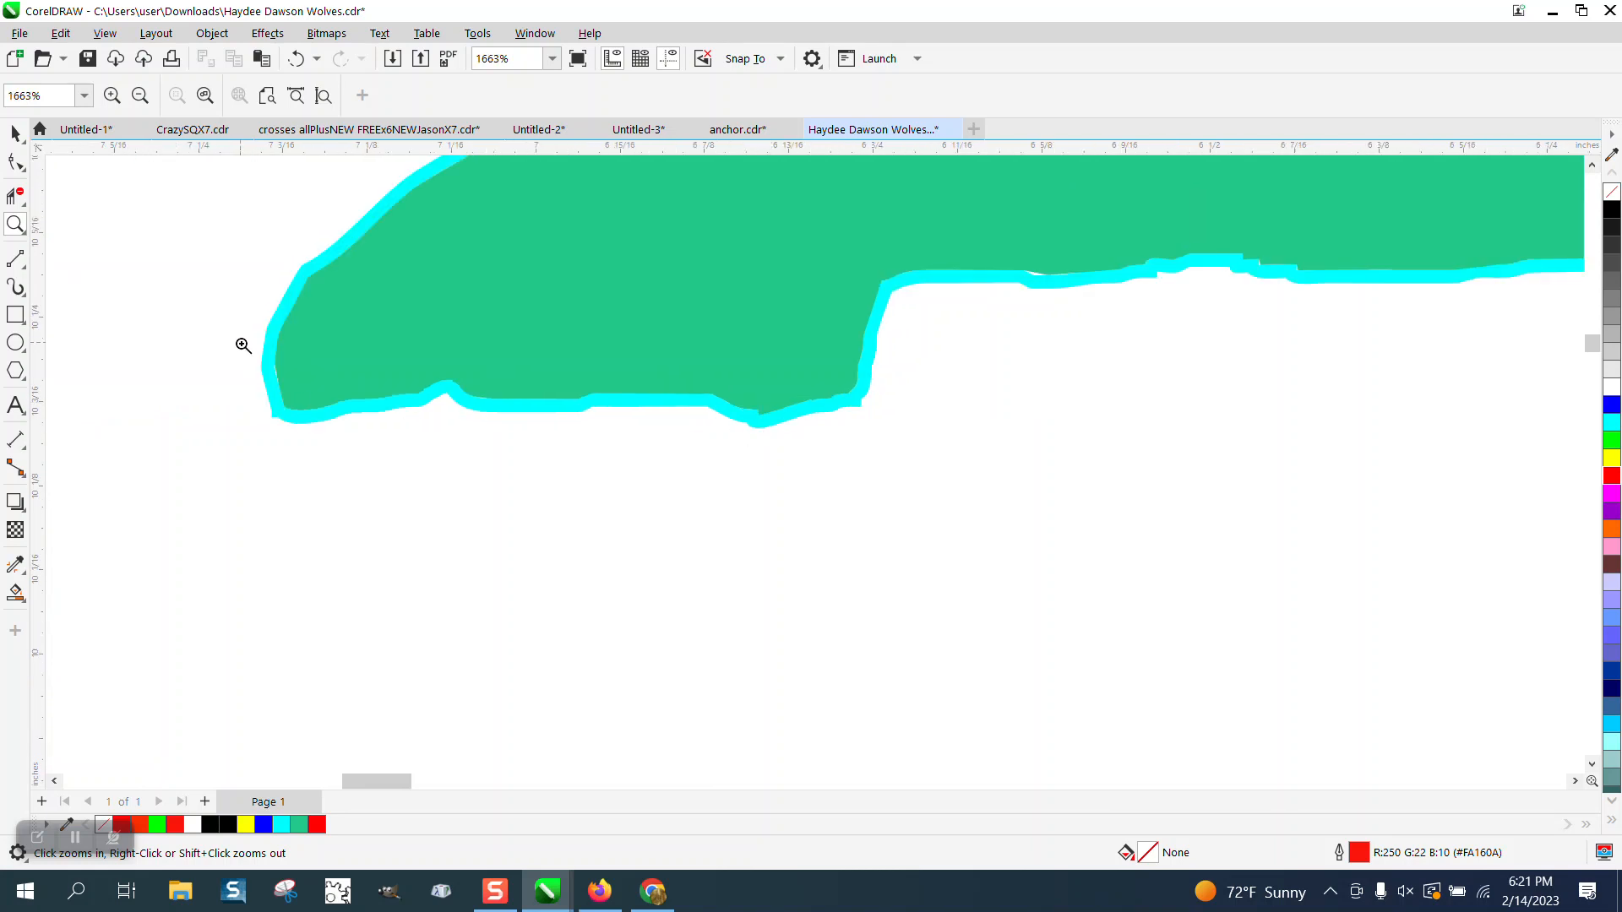
pyautogui.moveTo(244, 346); pyautogui.dragTo(416, 437)
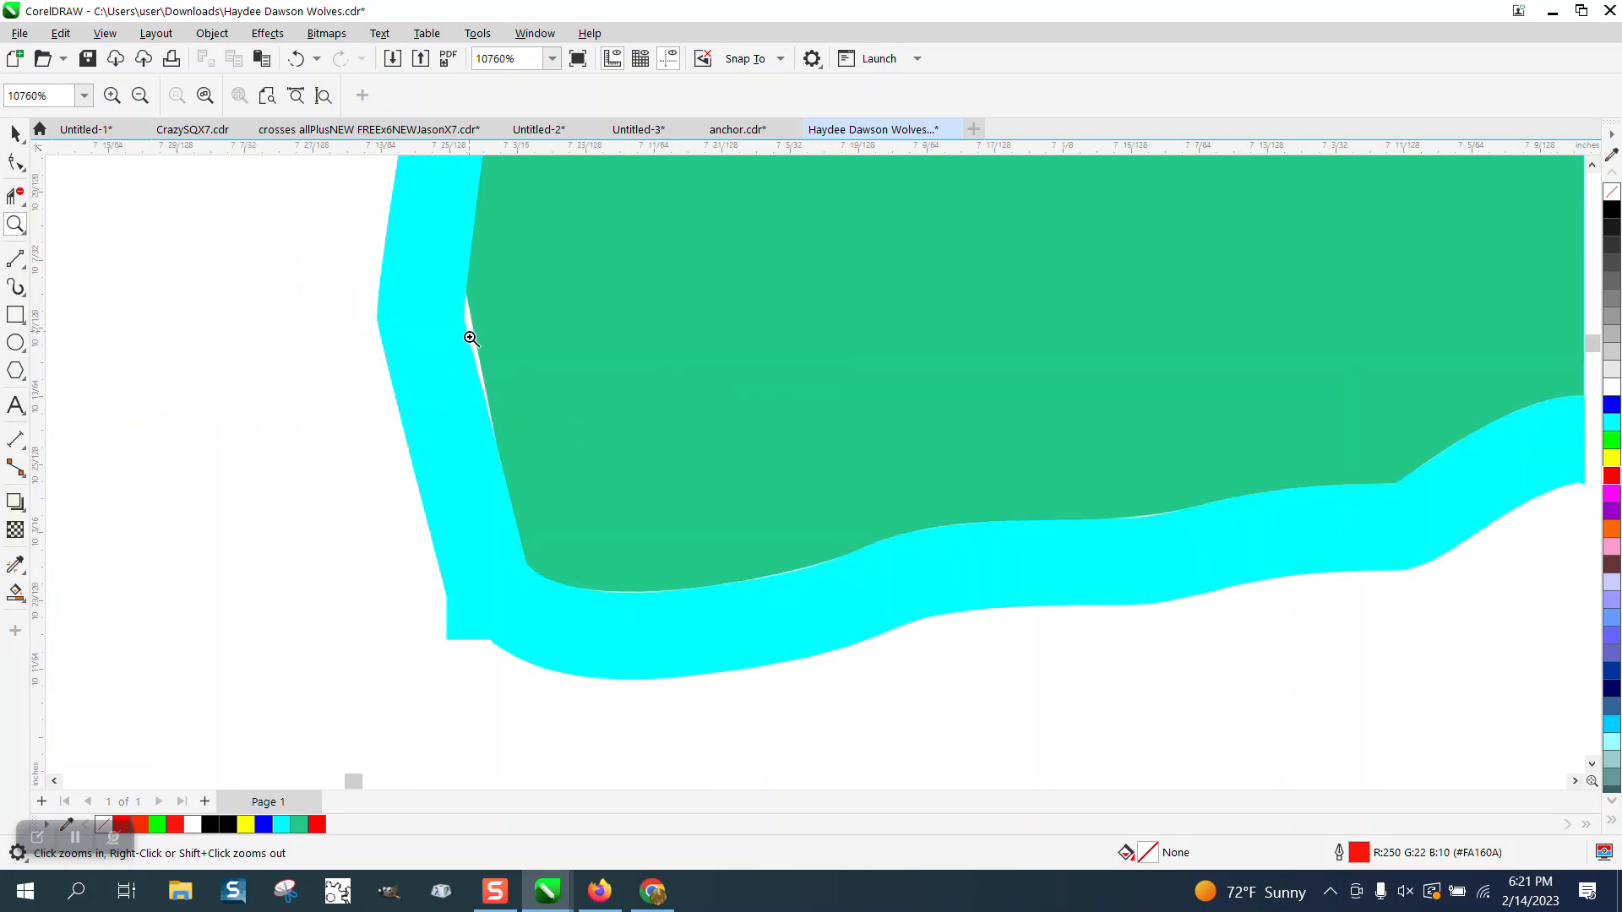
pyautogui.scroll(-9, 464, 417)
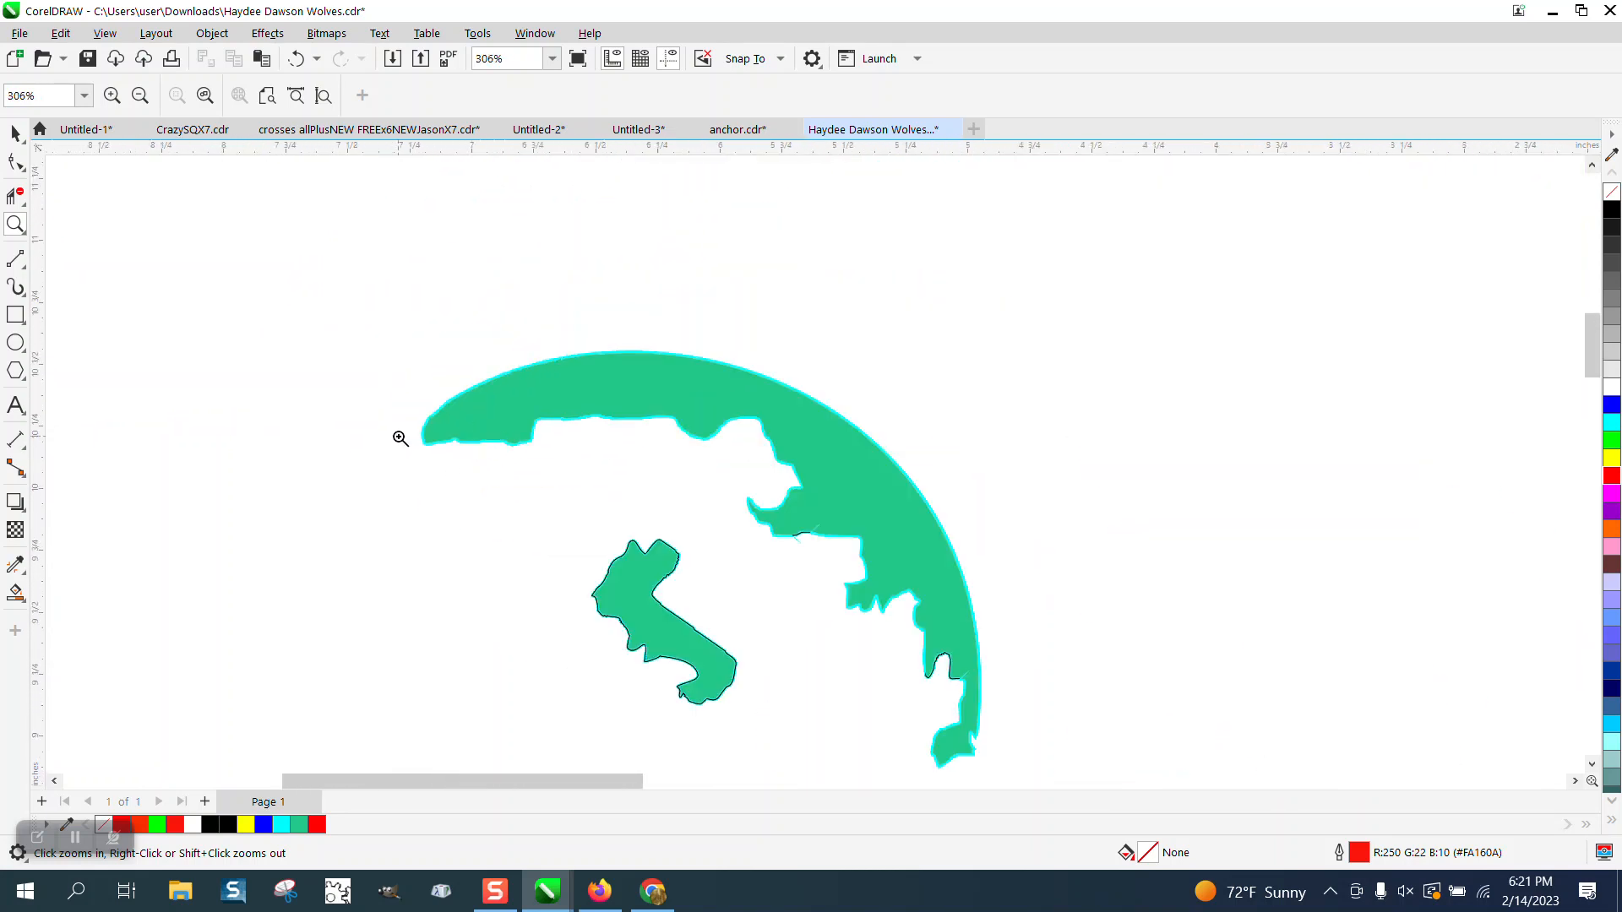
pyautogui.scroll(-1, 401, 439)
# Step: Draw a rectangle about 2.76 by 2.38 inches enclosing the green crescent and the small green shape
pyautogui.press('space')
pyautogui.scroll(-1, 399, 311)
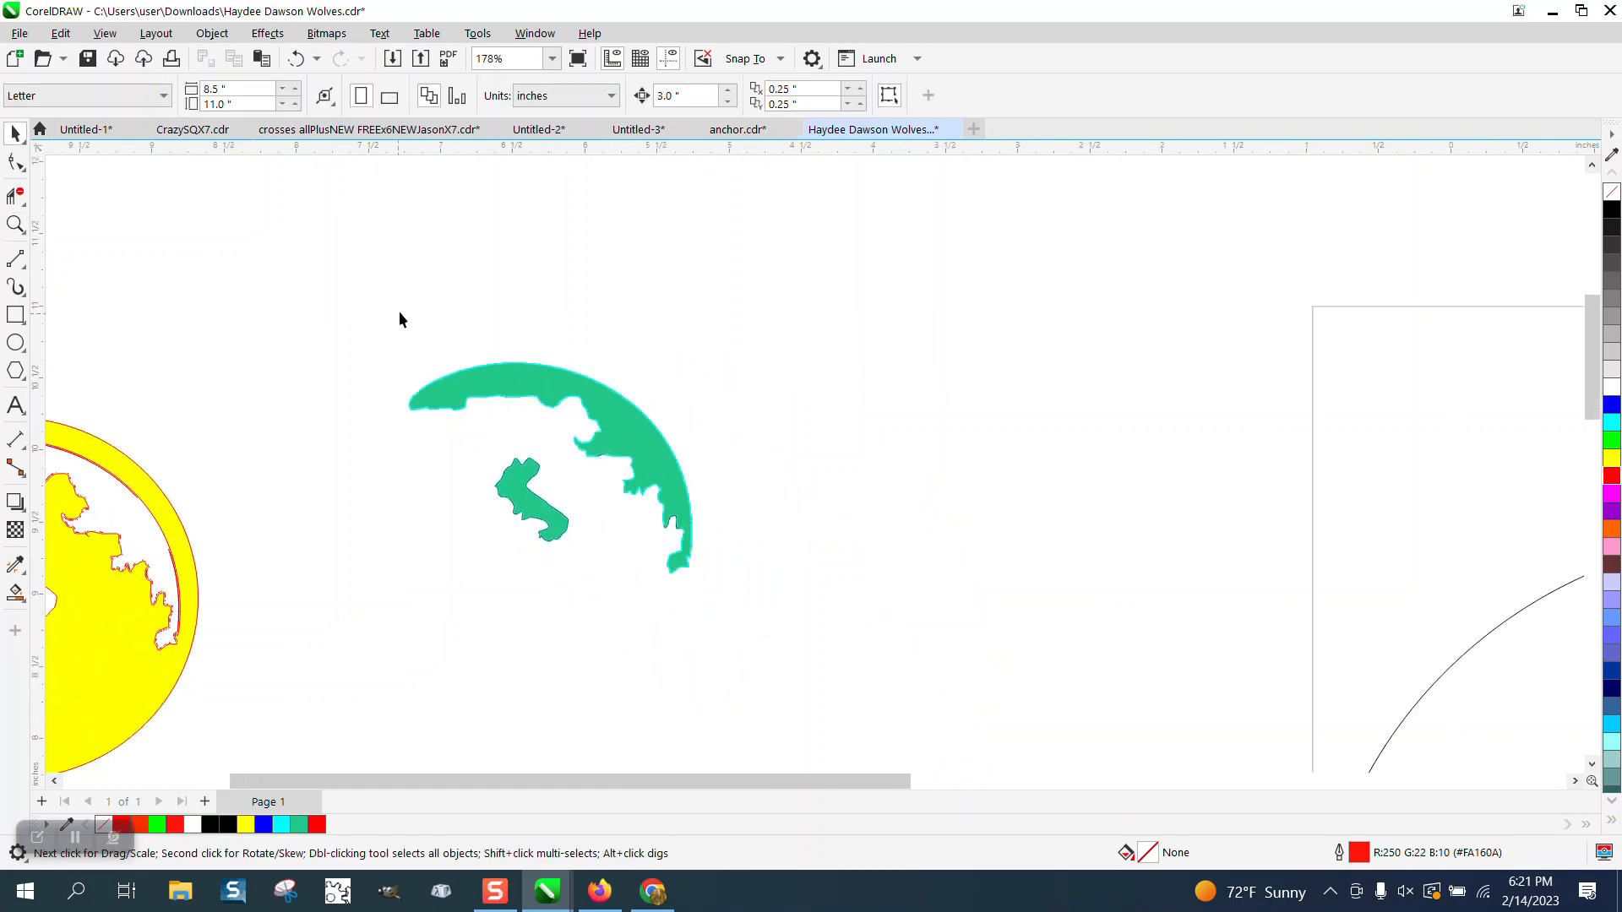
pyautogui.click(15, 314)
pyautogui.moveTo(385, 317); pyautogui.dragTo(731, 615)
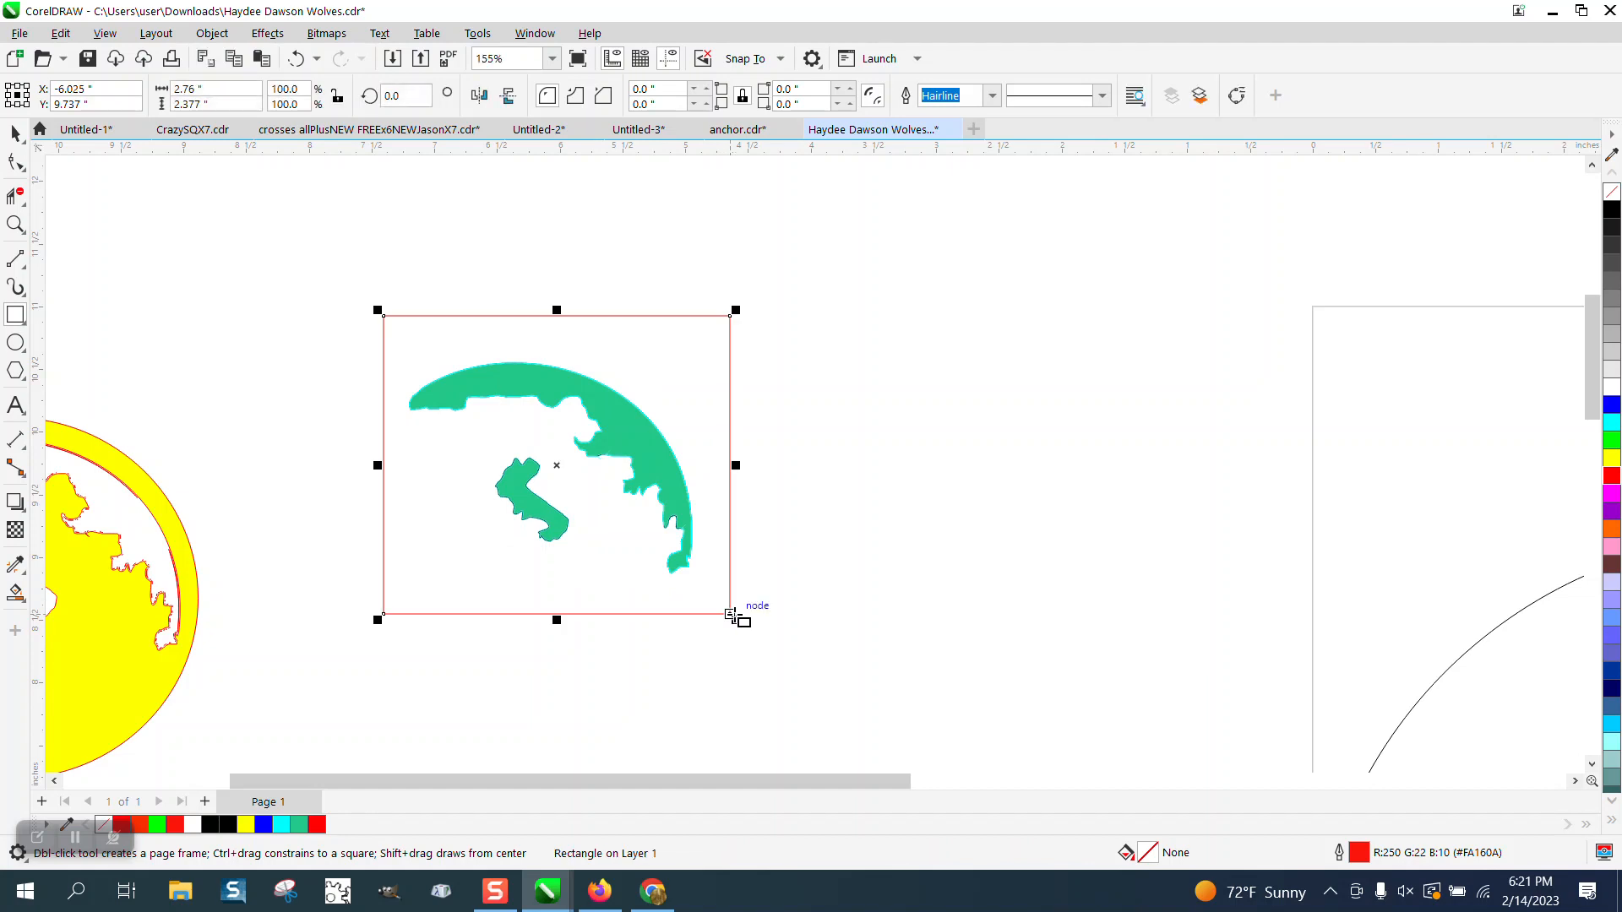
# Step: Smart-fill the area around the green shapes inside the rectangle in blue and move the new shape 3 inches to the right
pyautogui.click(16, 596)
pyautogui.click(438, 499)
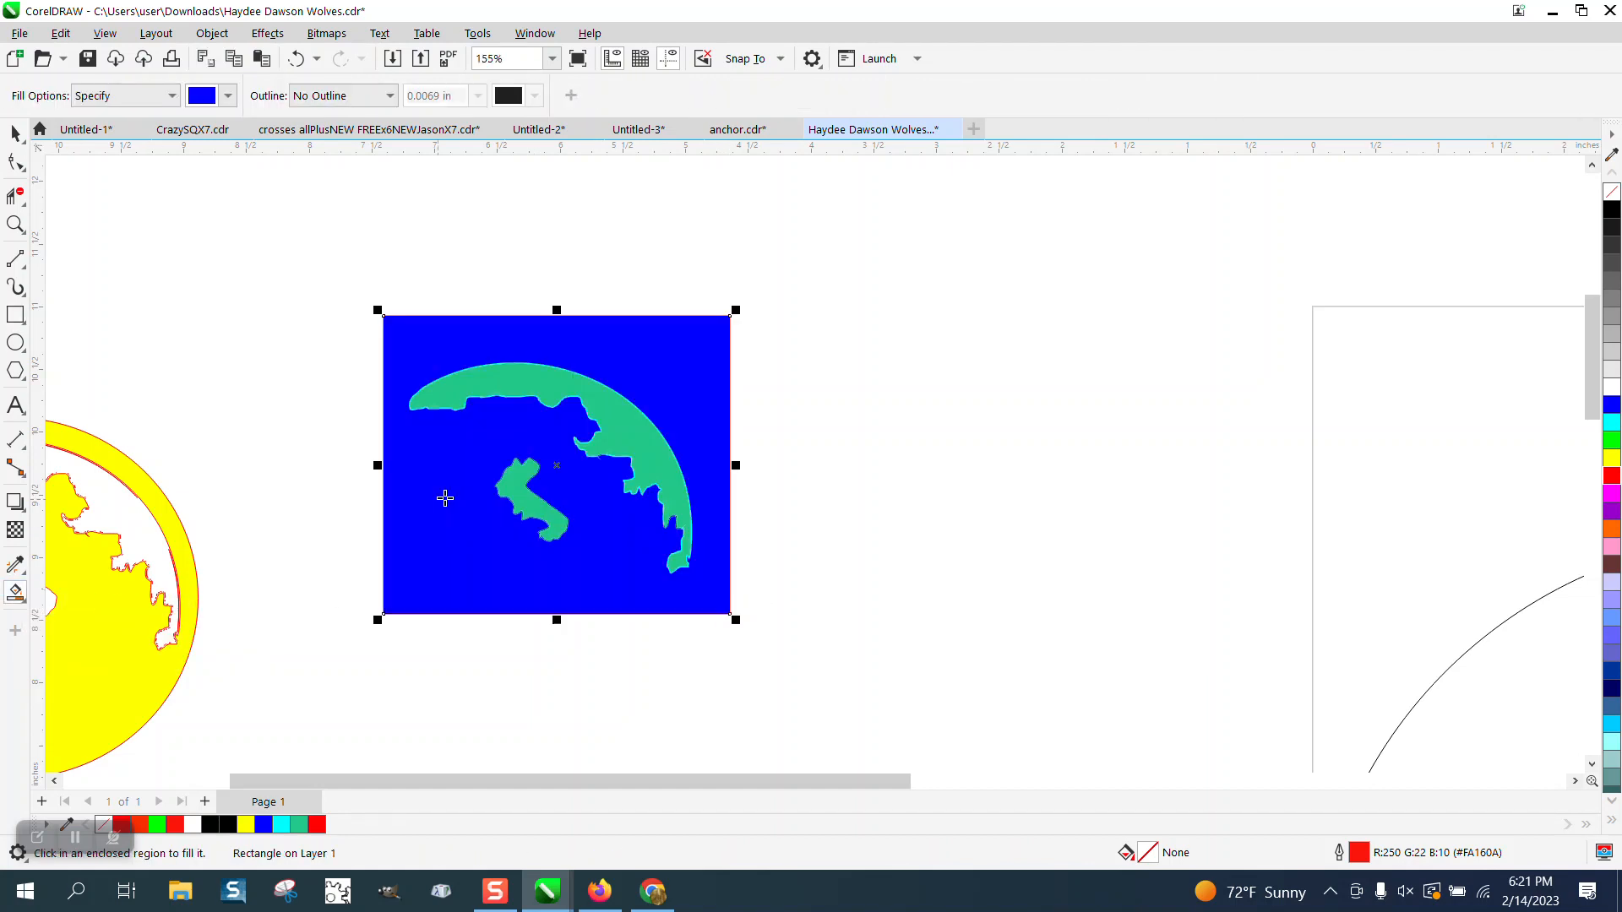
pyautogui.press('Right')
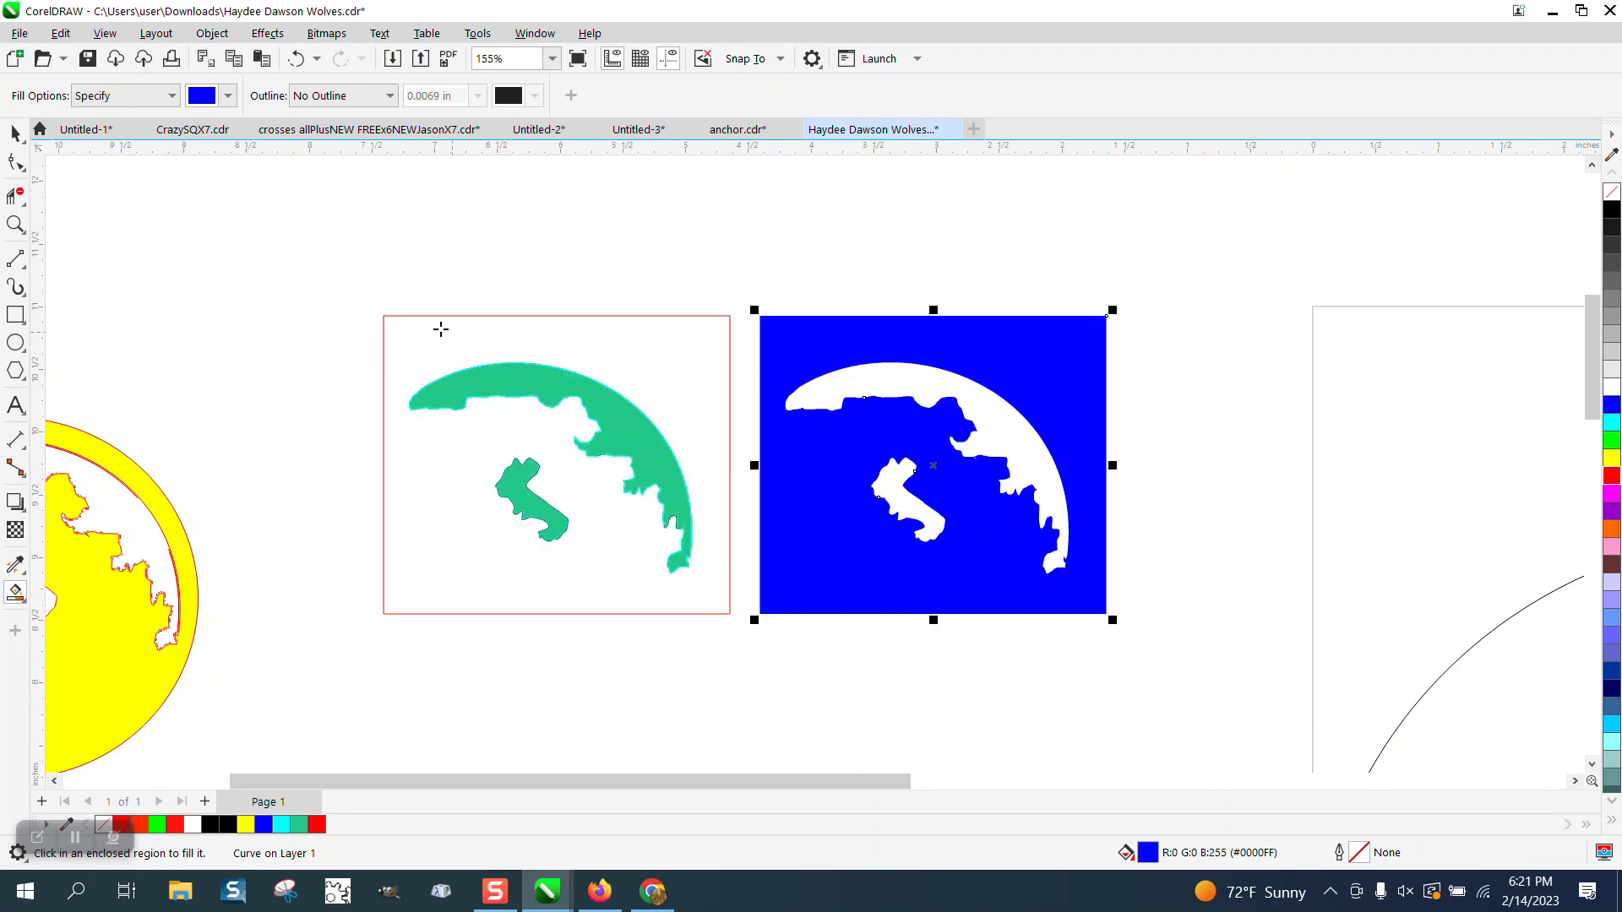
pyautogui.click(14, 134)
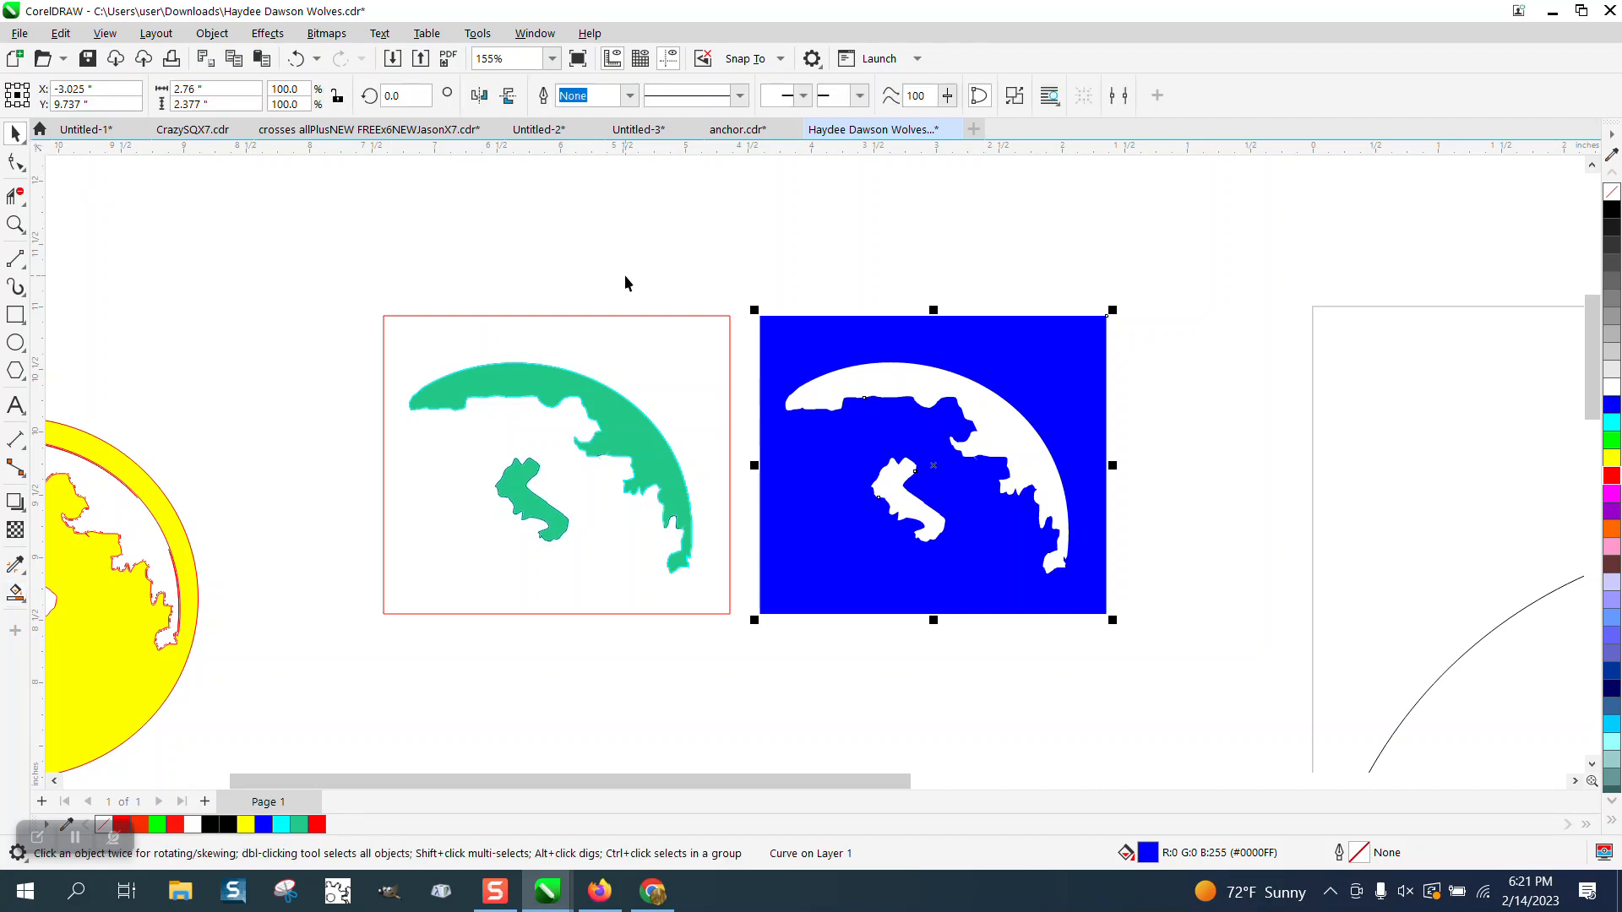
# Step: Duplicate the blue cut-out shape 3 inches to its right
pyautogui.click(25, 596)
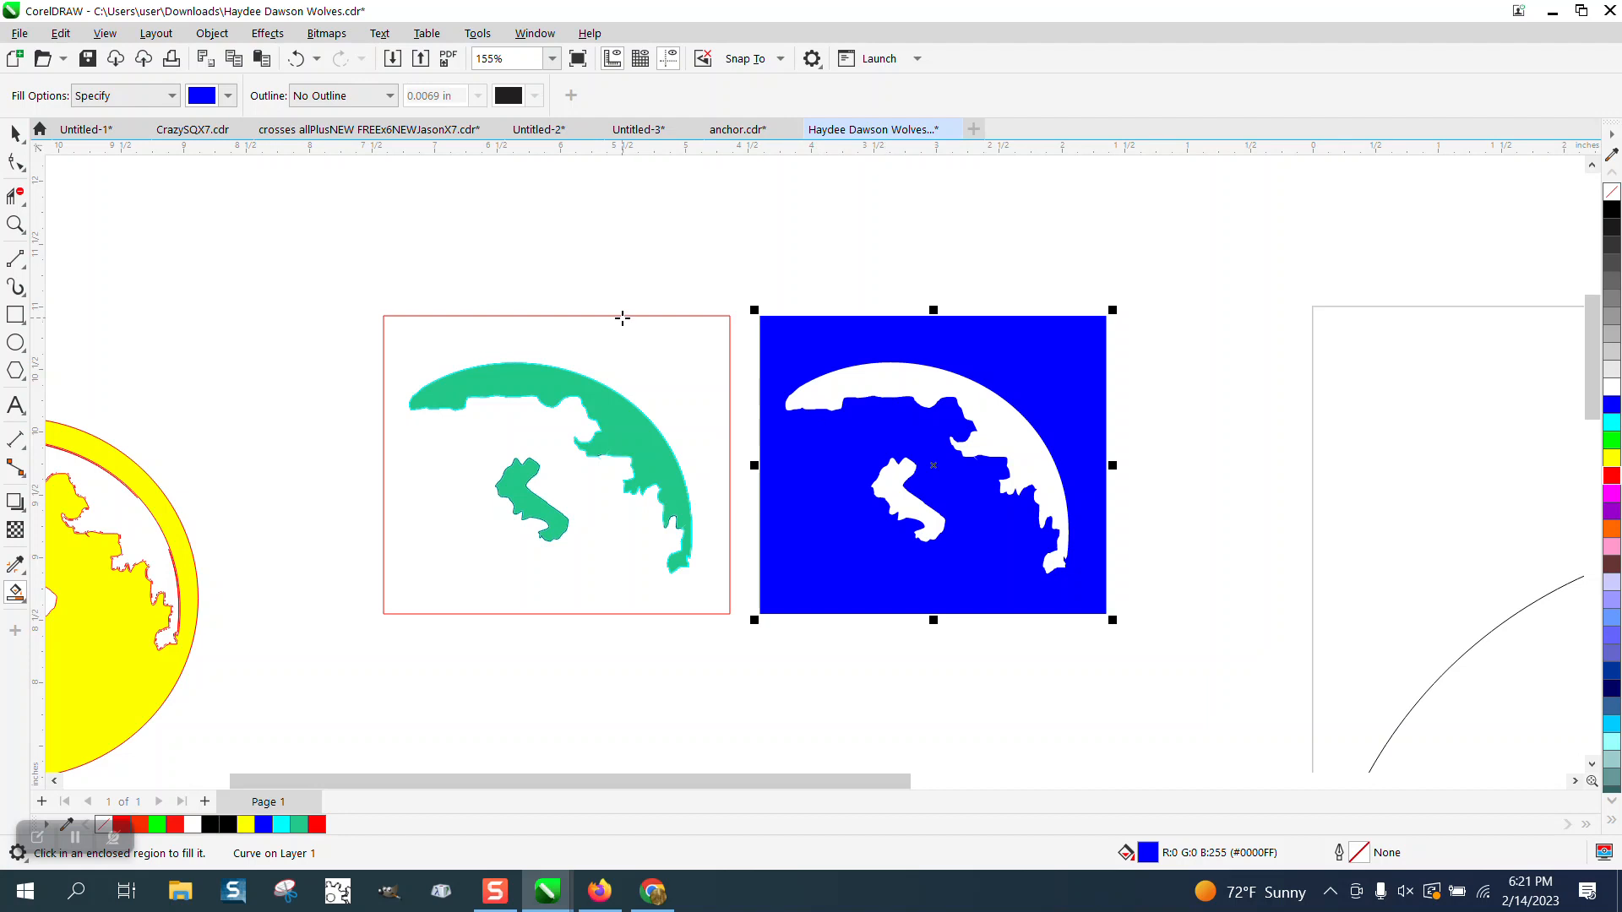
pyautogui.scroll(-2, 623, 318)
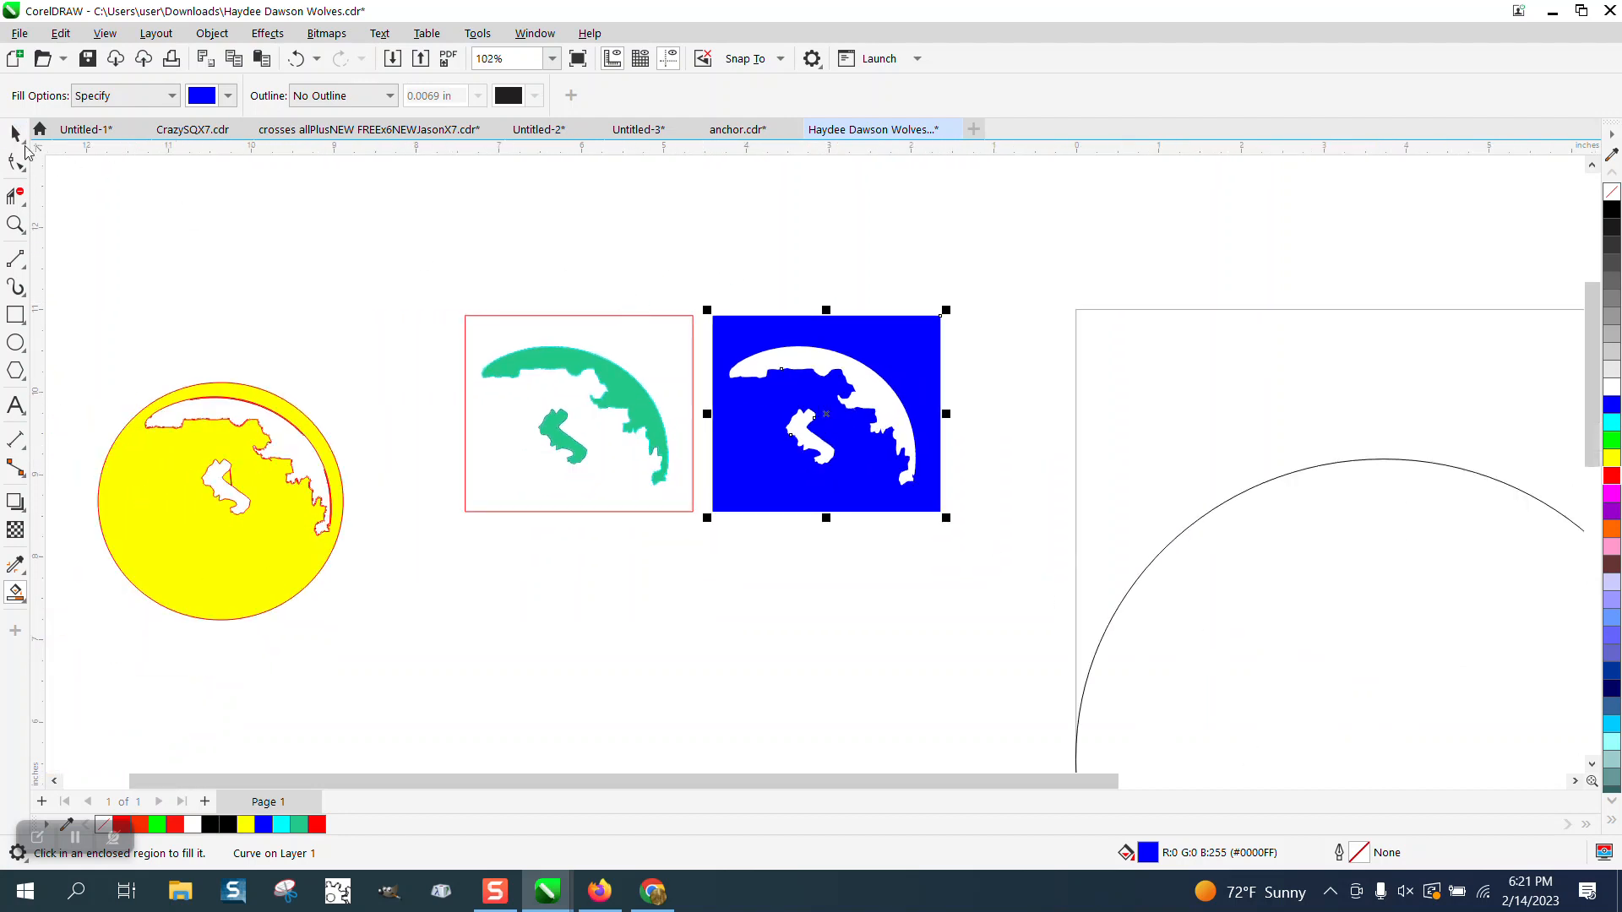
pyautogui.click(14, 134)
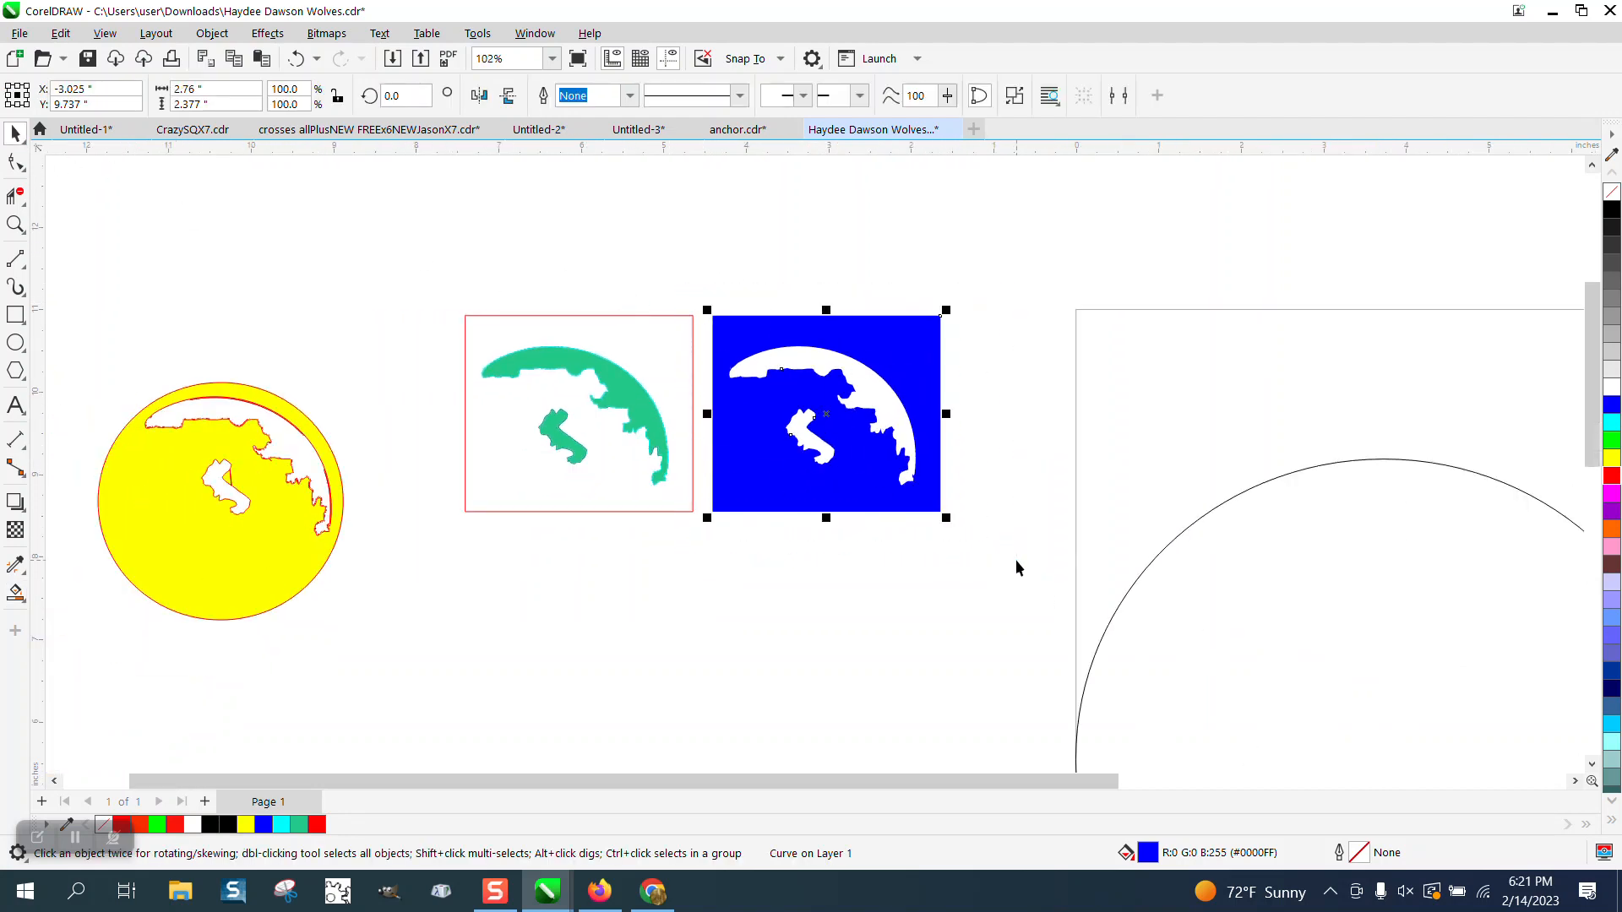
pyautogui.hotkey('ctrl', 'd')
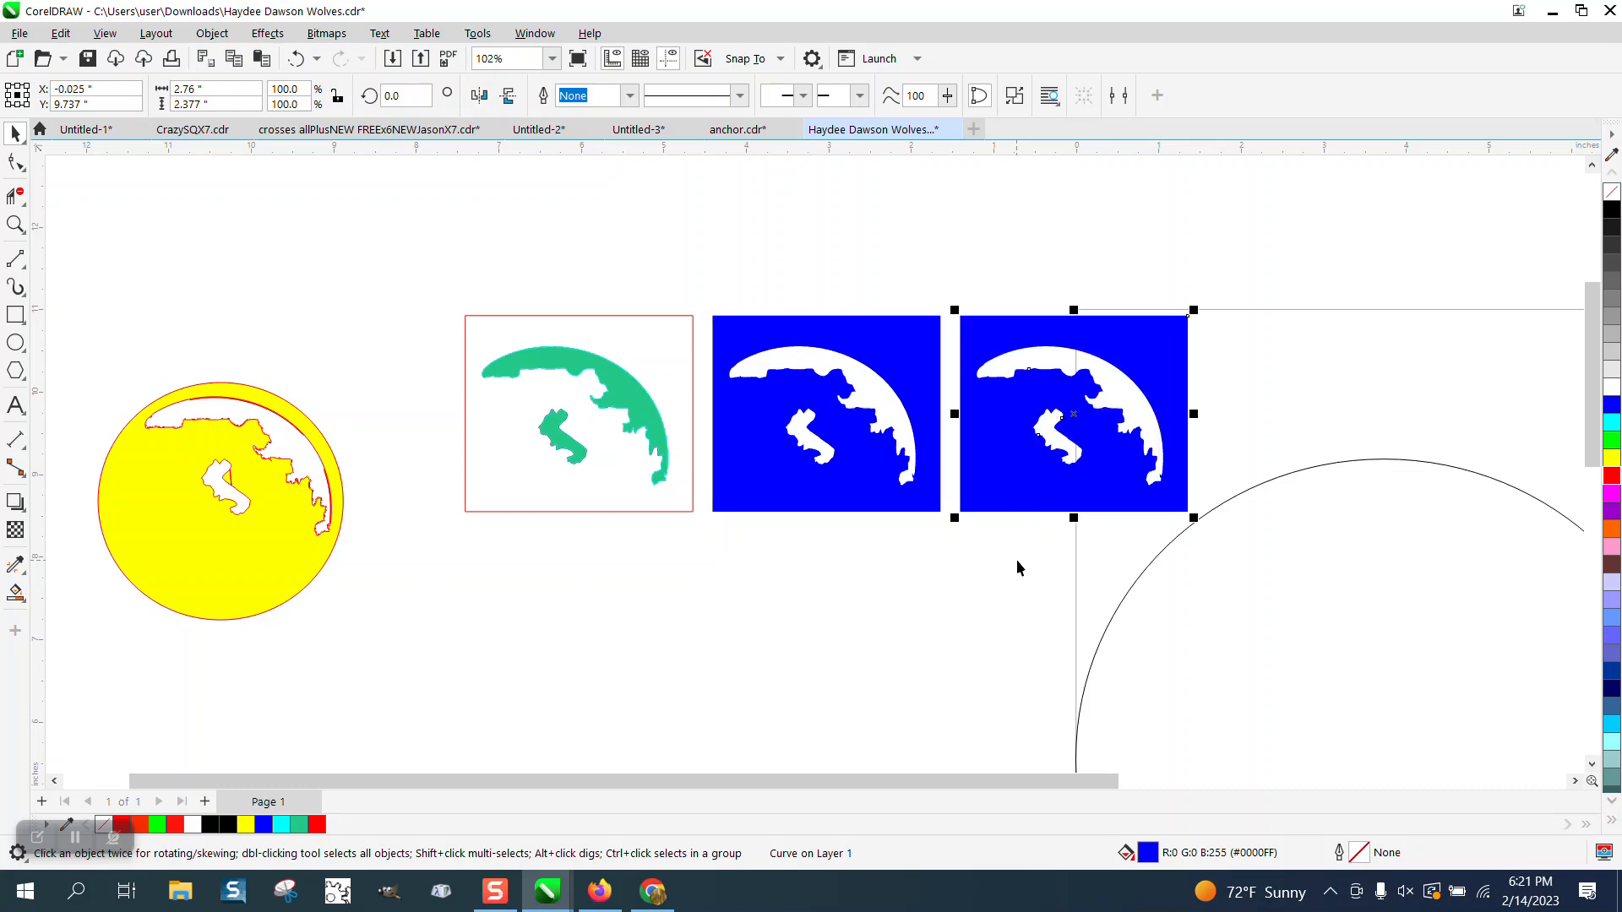
# Step: Break the first blue cut-out shape apart and give its pieces no fill and a black hairline outline
pyautogui.moveTo(698, 300); pyautogui.dragTo(964, 542)
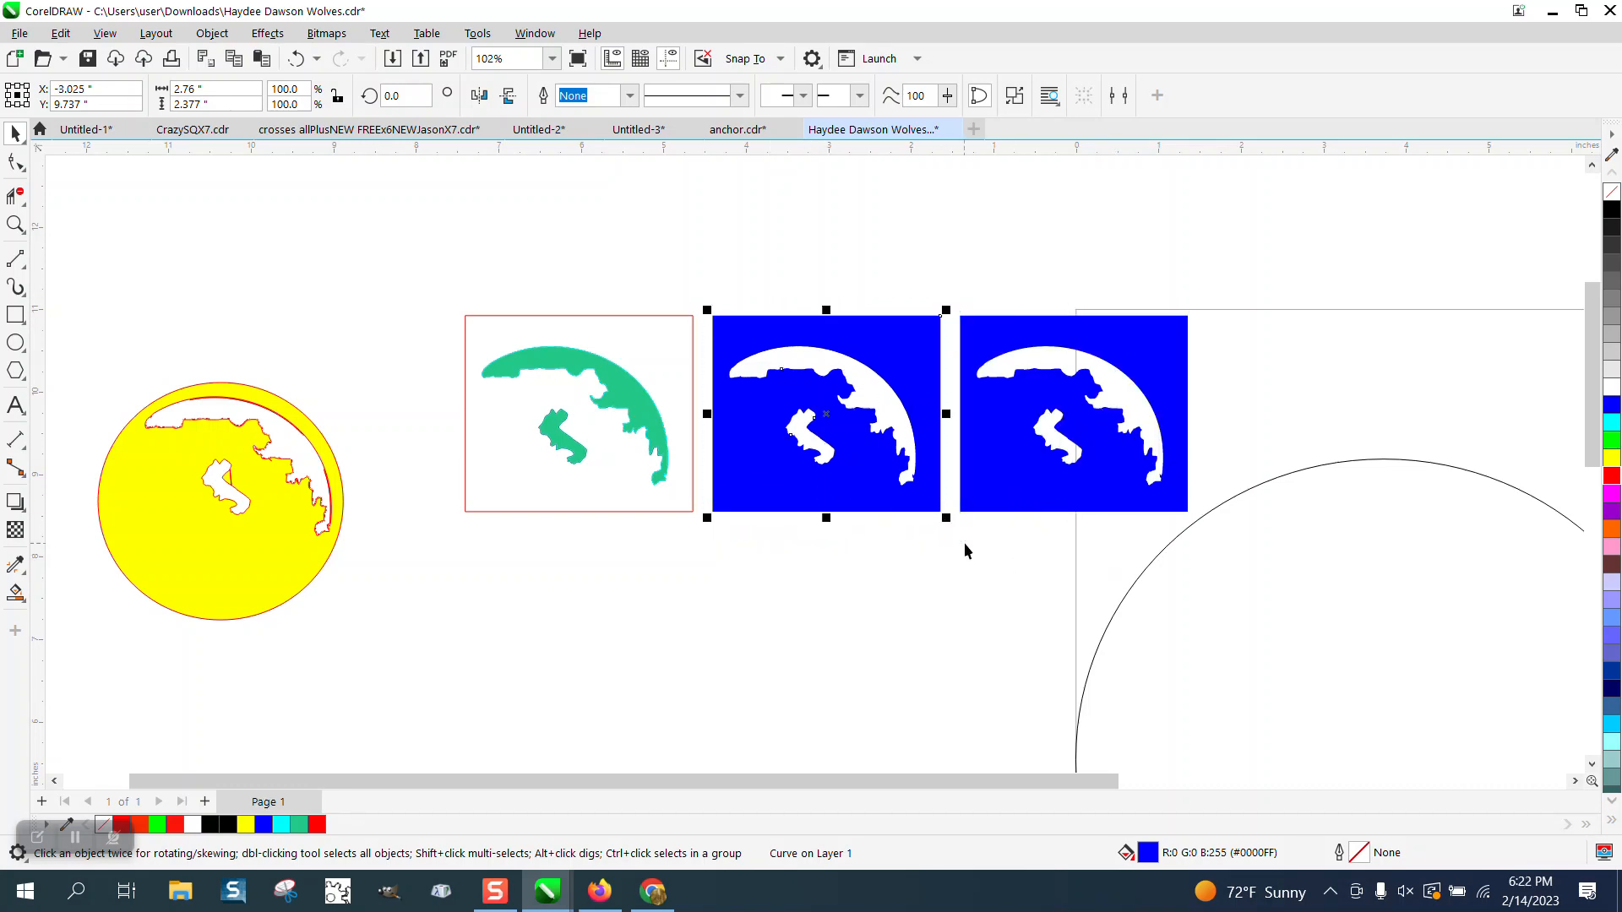
pyautogui.click(212, 33)
pyautogui.click(263, 490)
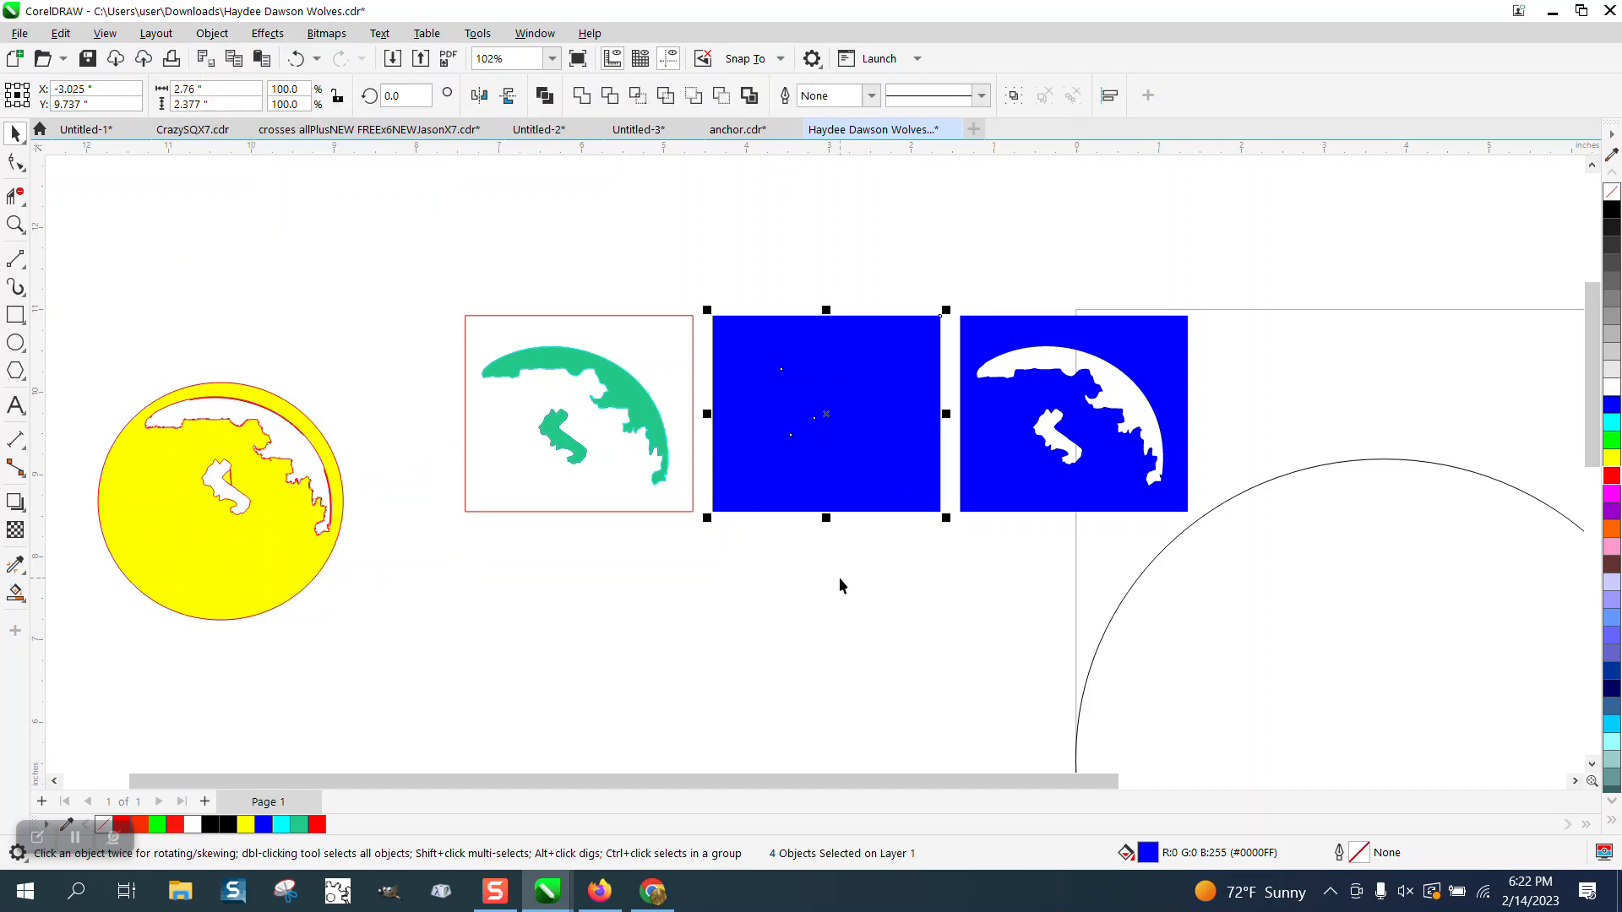
pyautogui.click(1612, 192)
pyautogui.rightClick(1612, 210)
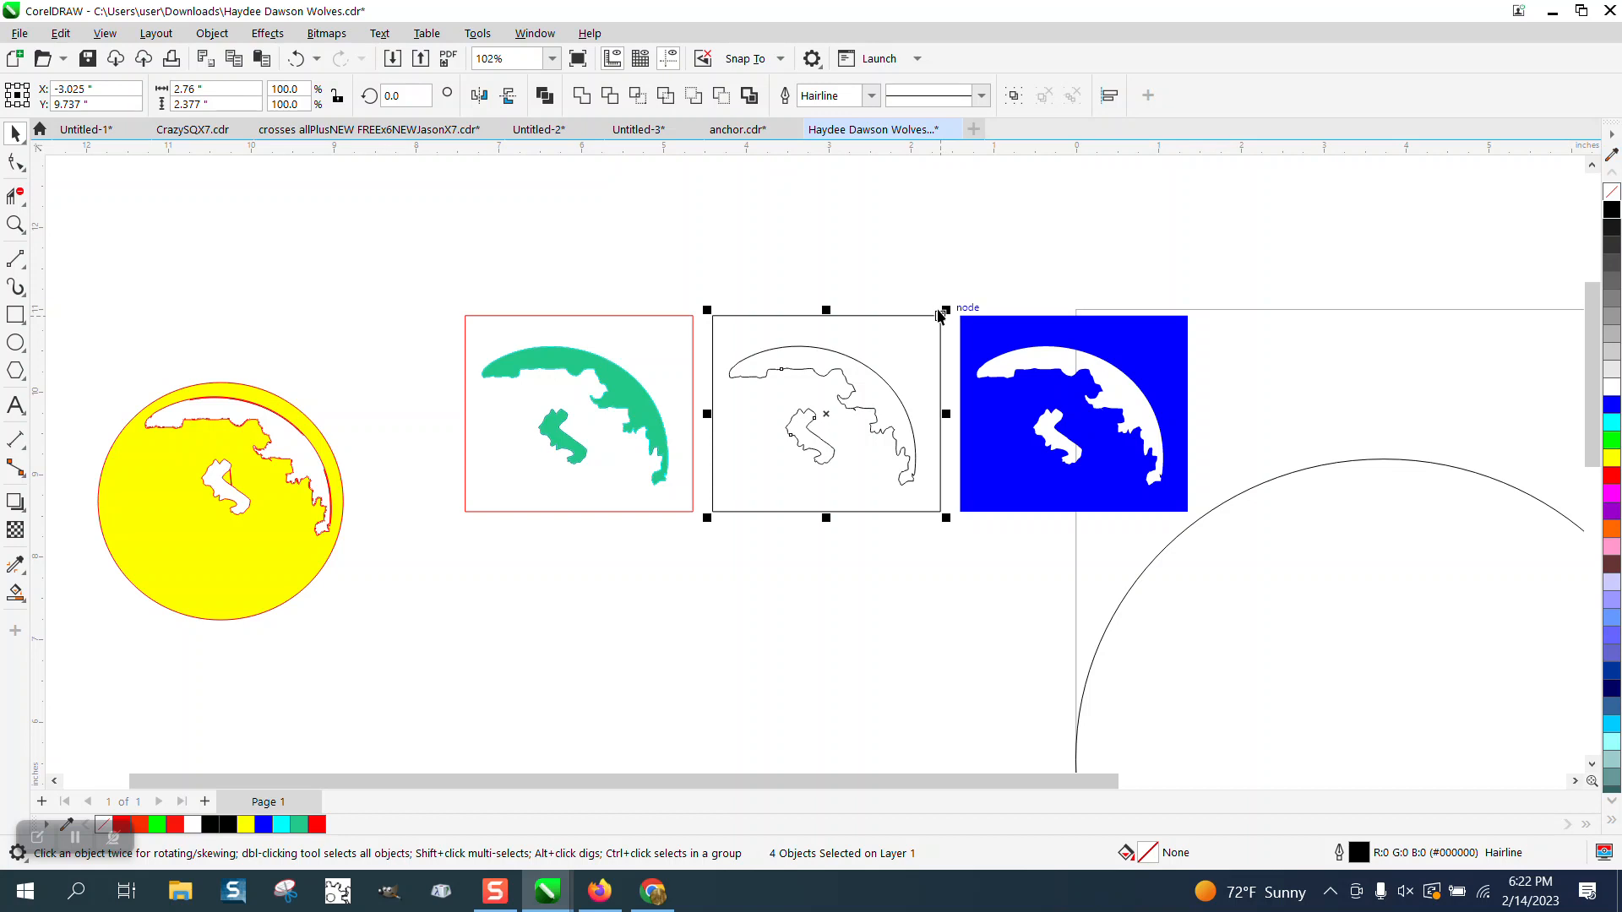
# Step: Delete the outer rectangle around the black-outlined artwork and check the crescent's cut line up close
pyautogui.click(925, 279)
pyautogui.click(924, 313)
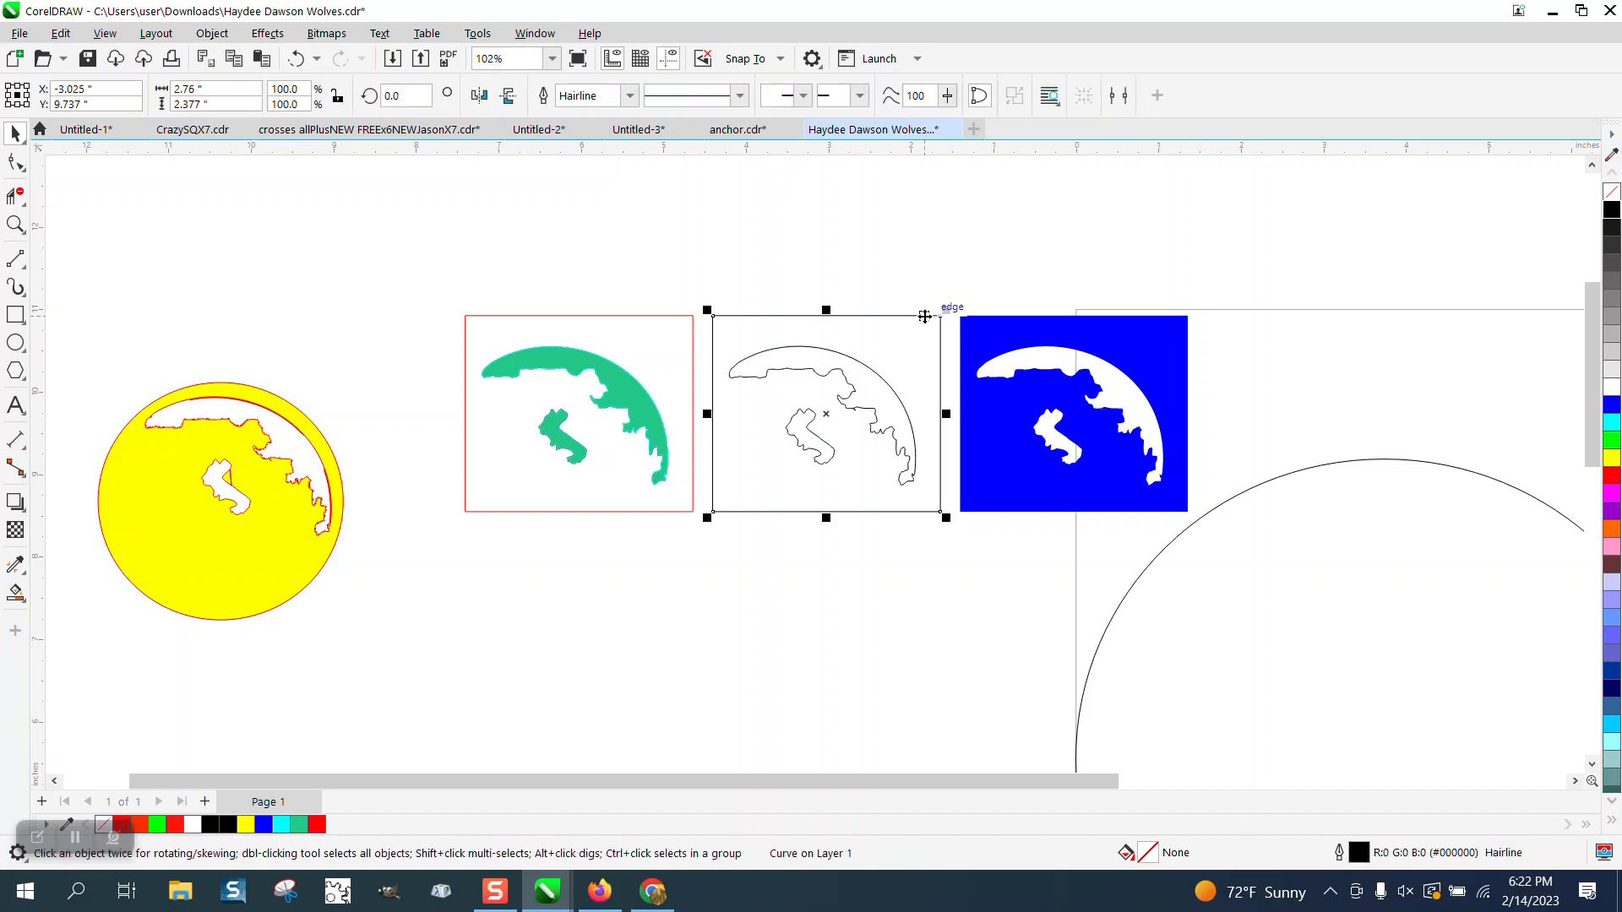
pyautogui.click(924, 315)
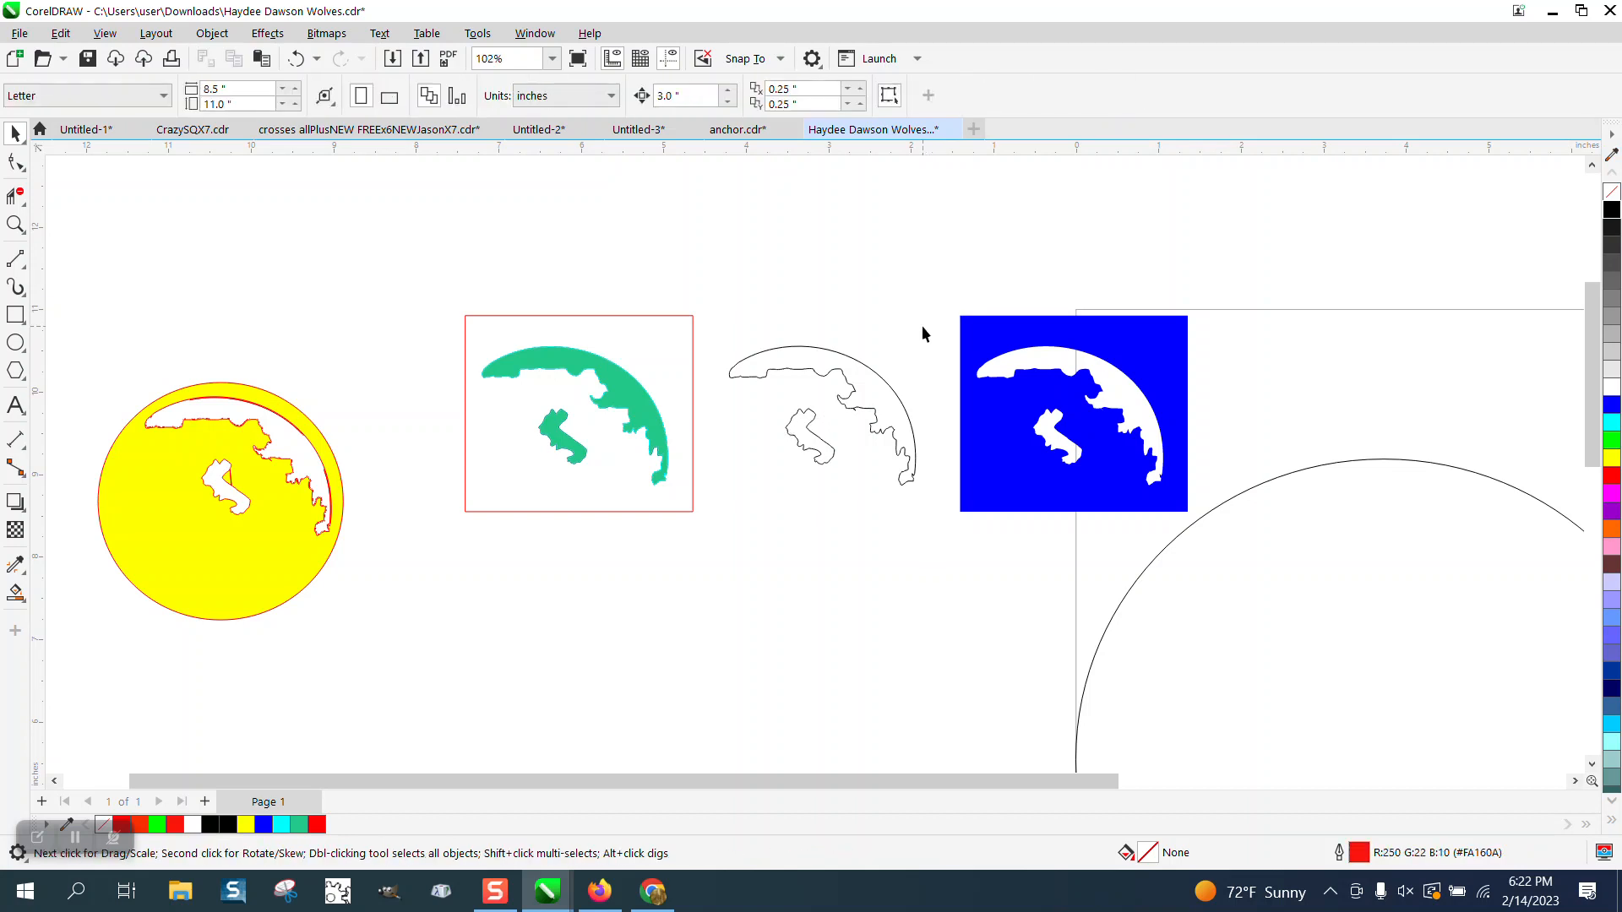
pyautogui.click(16, 225)
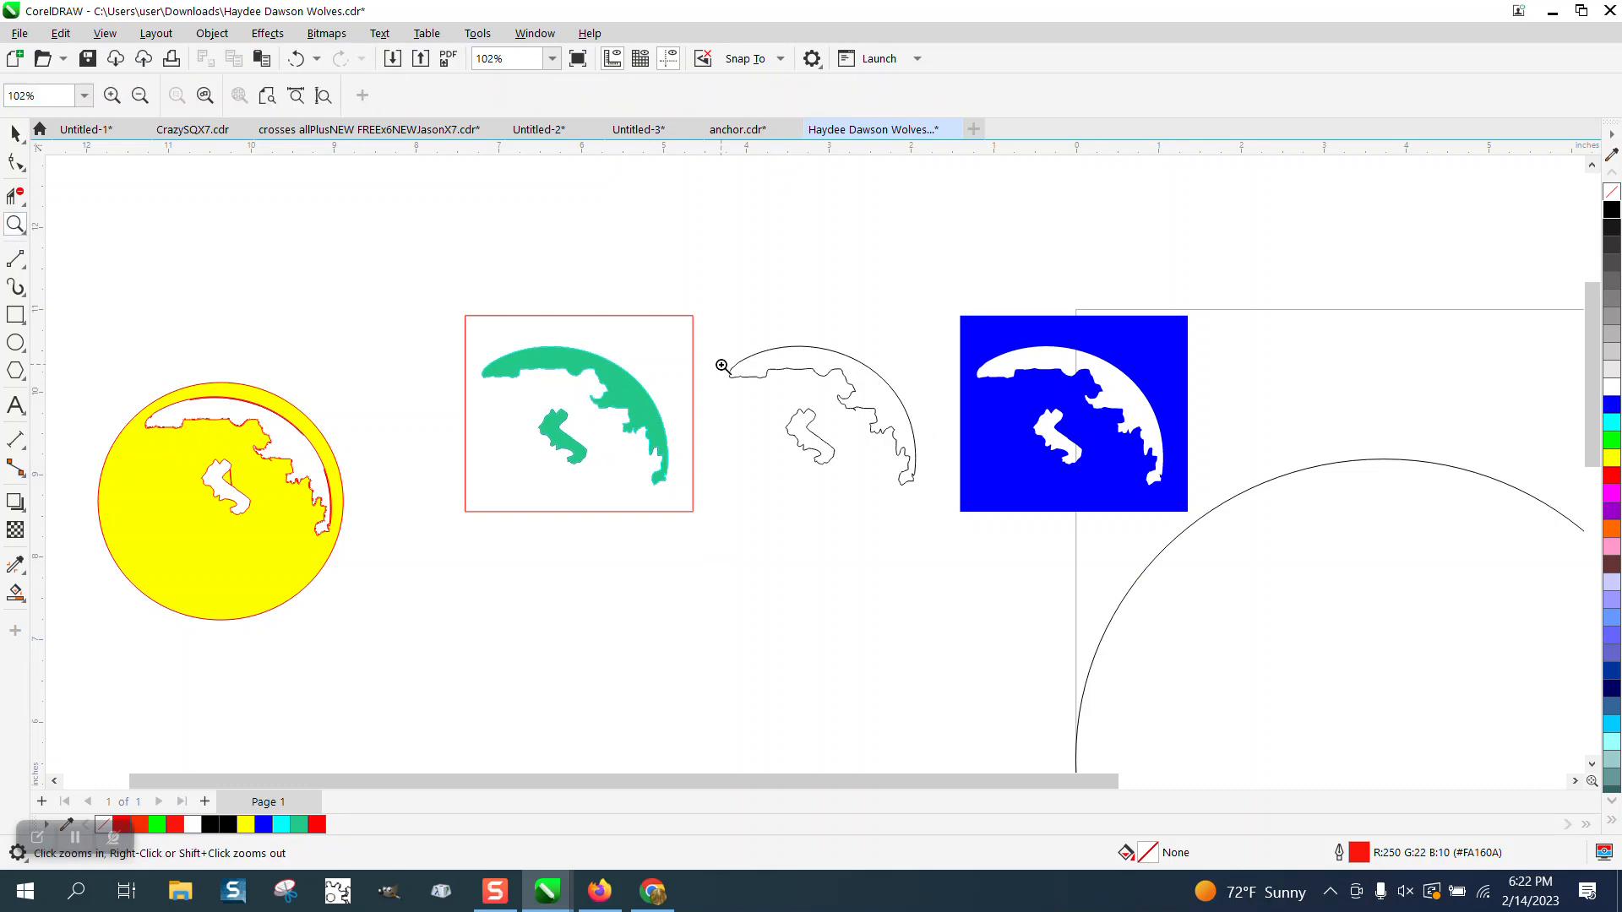
pyautogui.moveTo(721, 363); pyautogui.dragTo(793, 409)
pyautogui.click(610, 355)
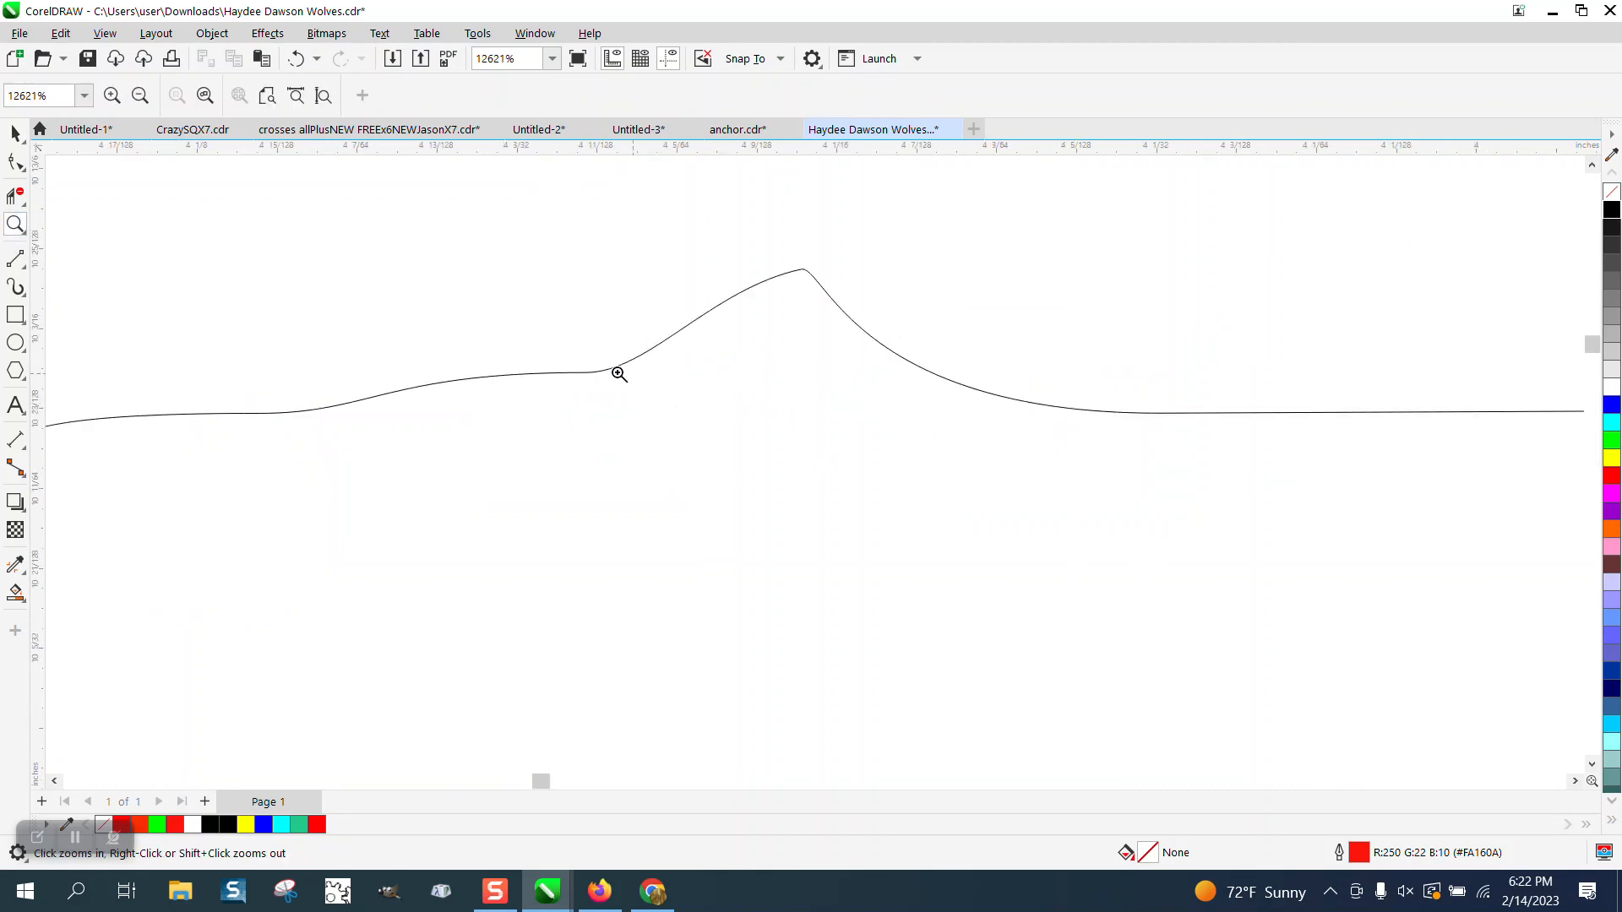
pyautogui.scroll(-10, 769, 406)
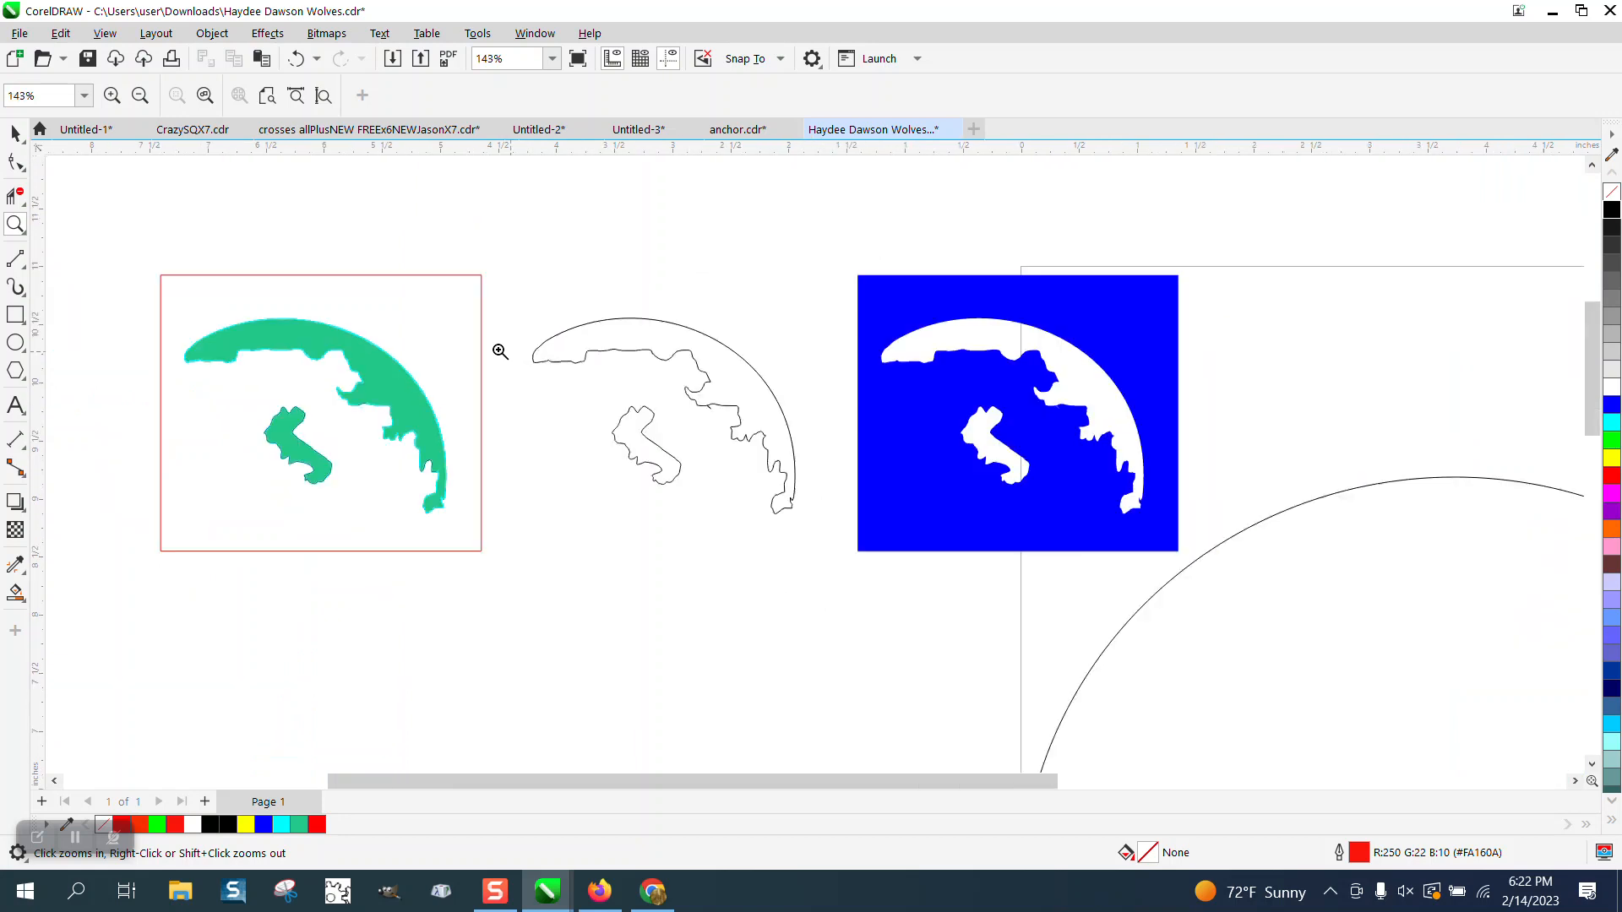
# Step: Smart-fill the blue shape's crescent and small inner cut-outs in green, moving each new shape 3 inches to the right
pyautogui.click(15, 134)
pyautogui.scroll(-1, 321, 208)
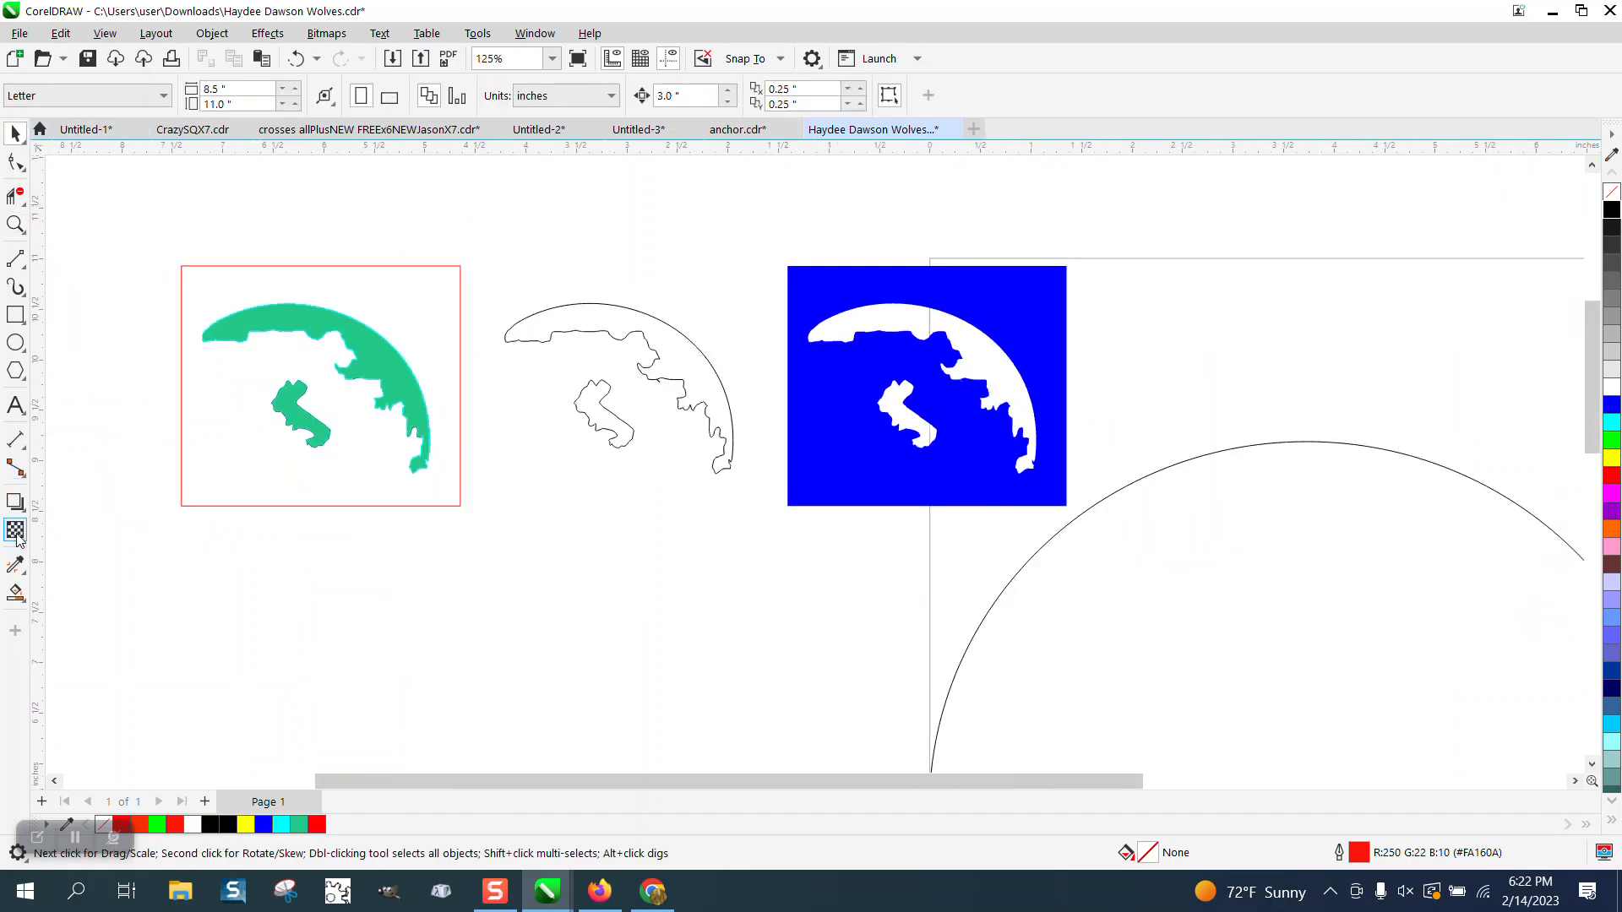
pyautogui.click(15, 593)
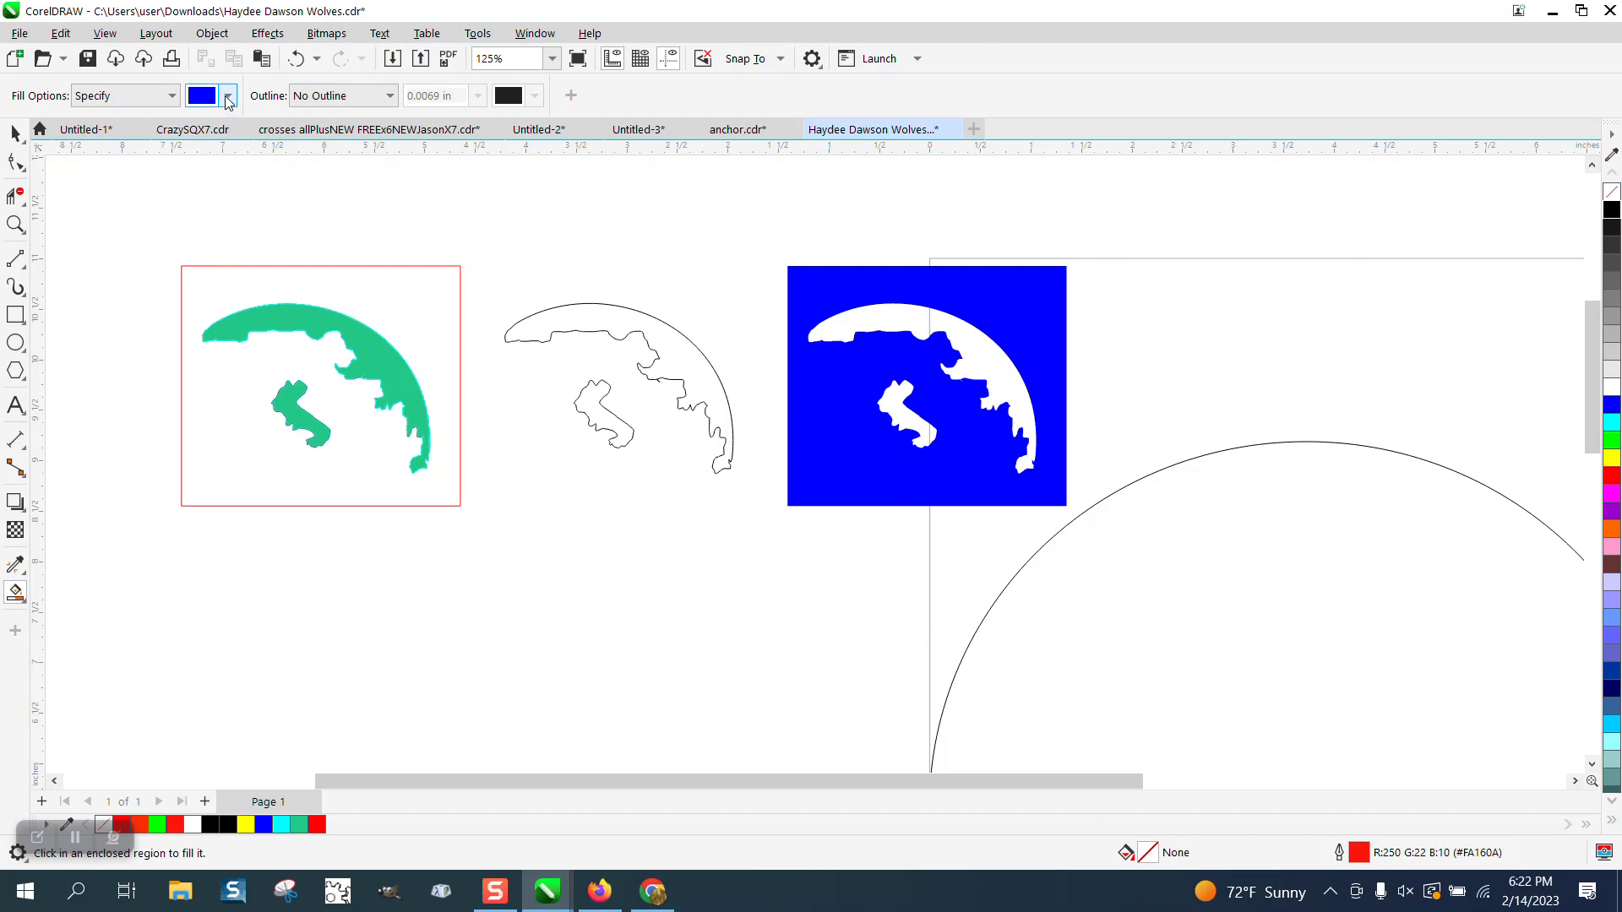
pyautogui.click(227, 95)
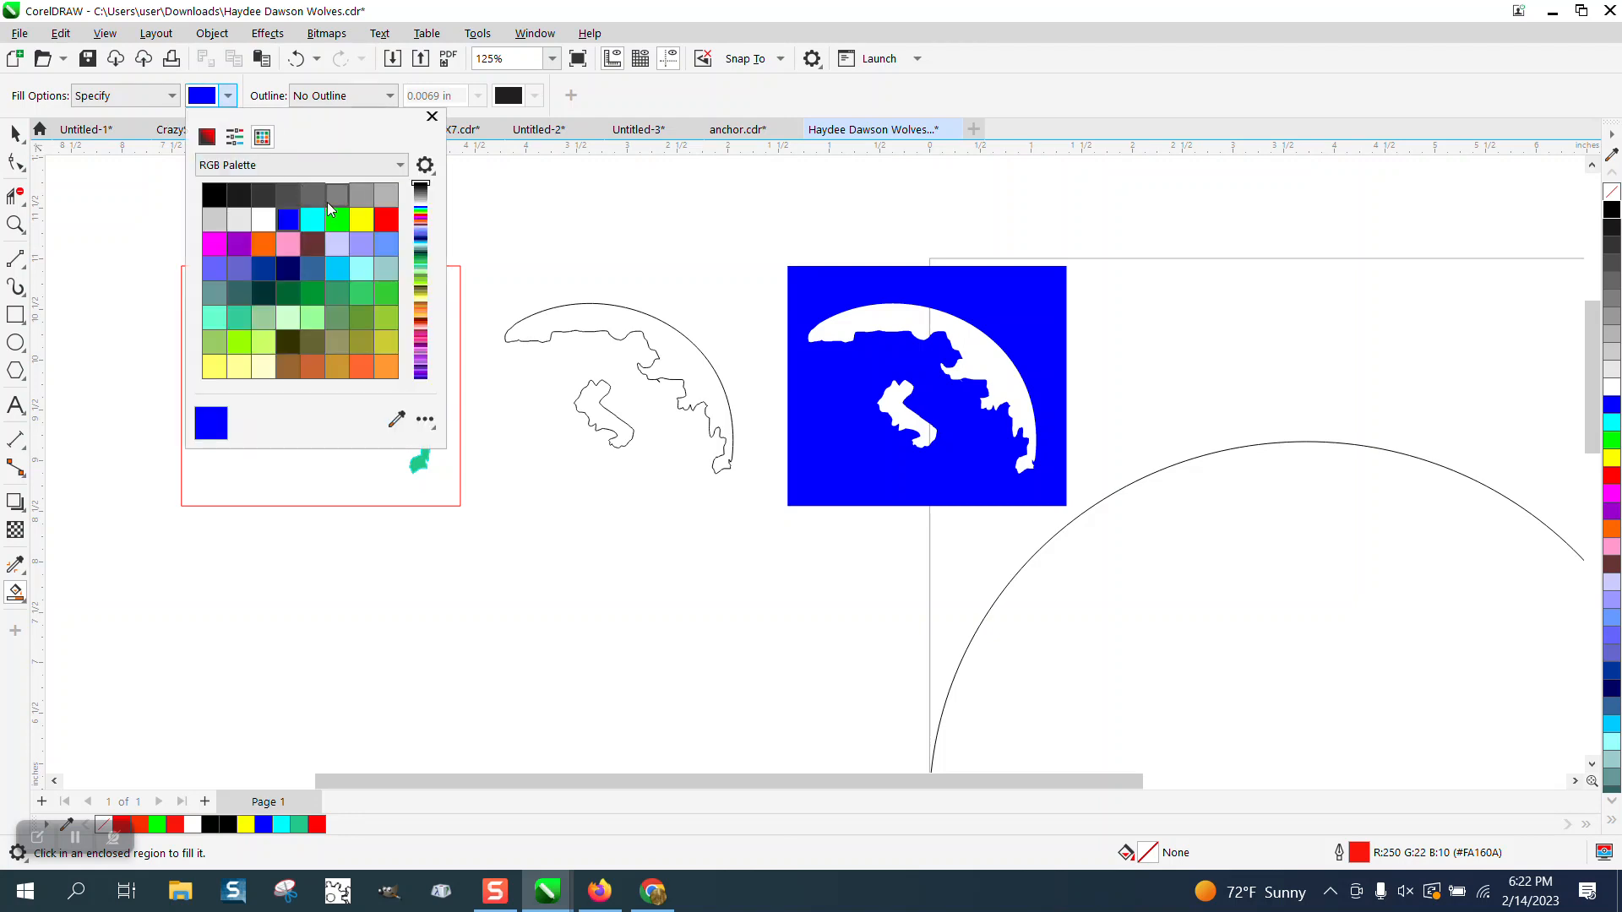
pyautogui.click(337, 221)
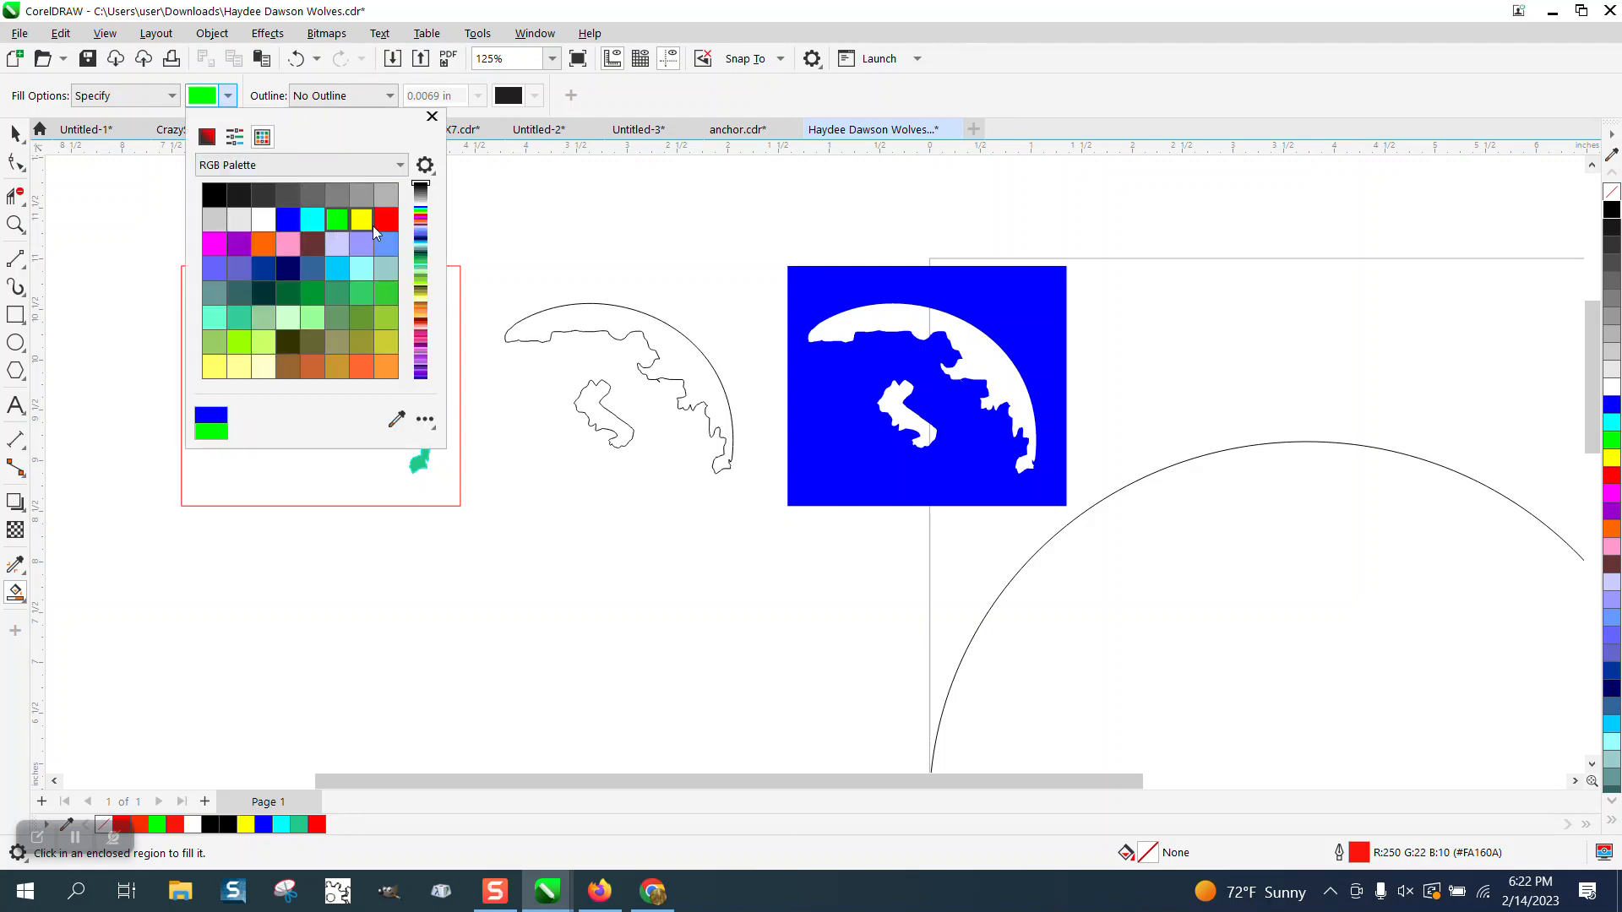
pyautogui.click(881, 326)
pyautogui.press('Right')
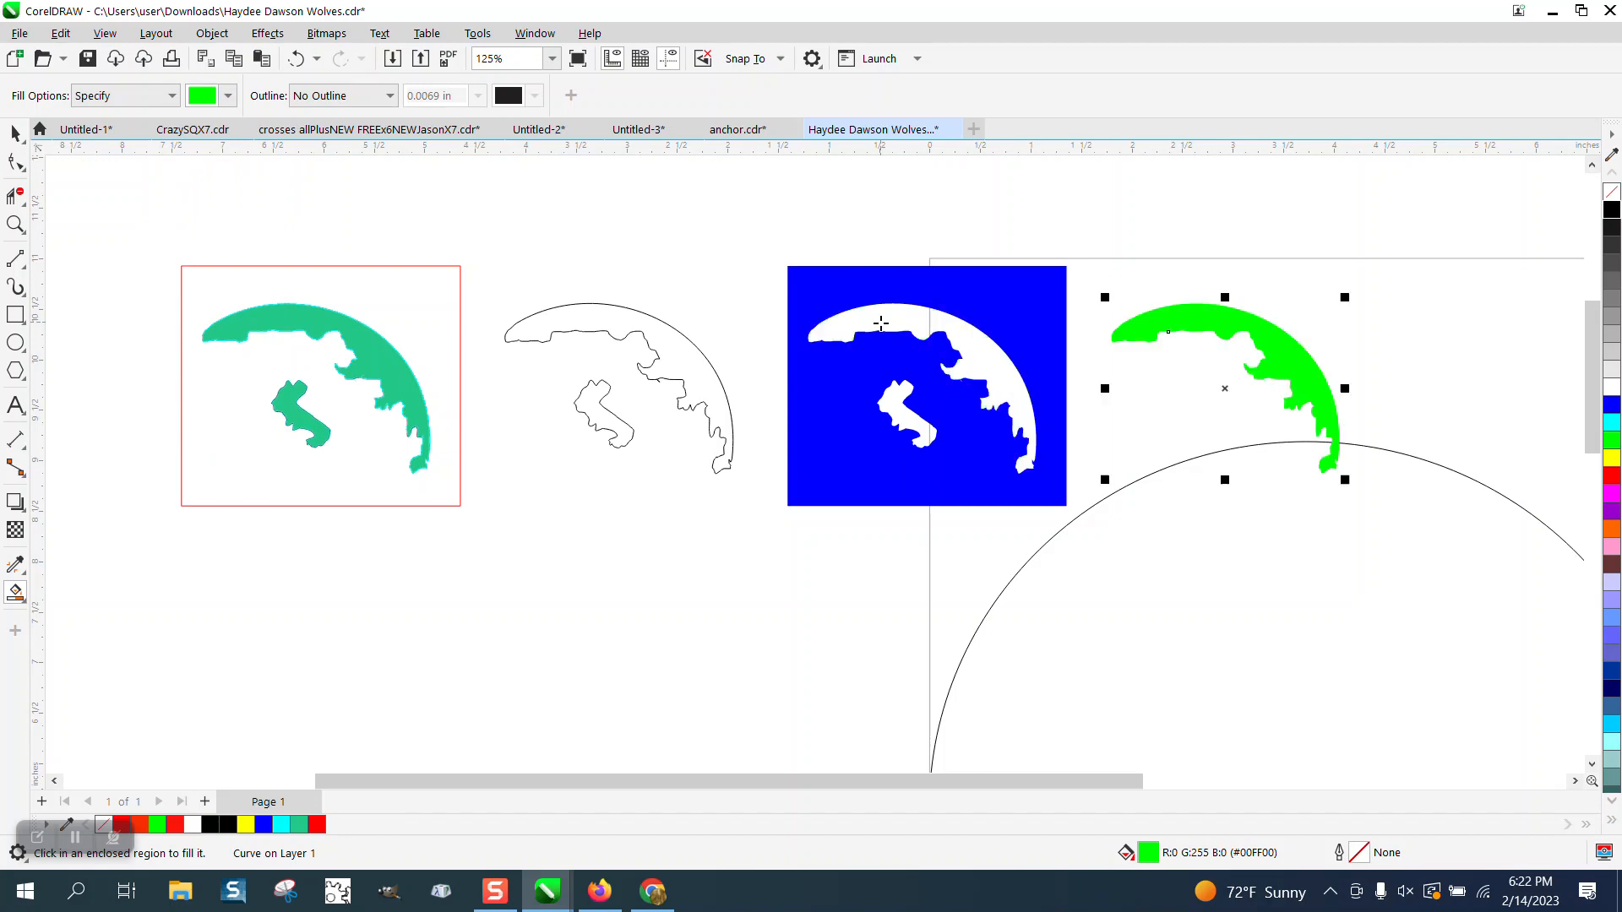
pyautogui.click(890, 387)
pyautogui.press('Right')
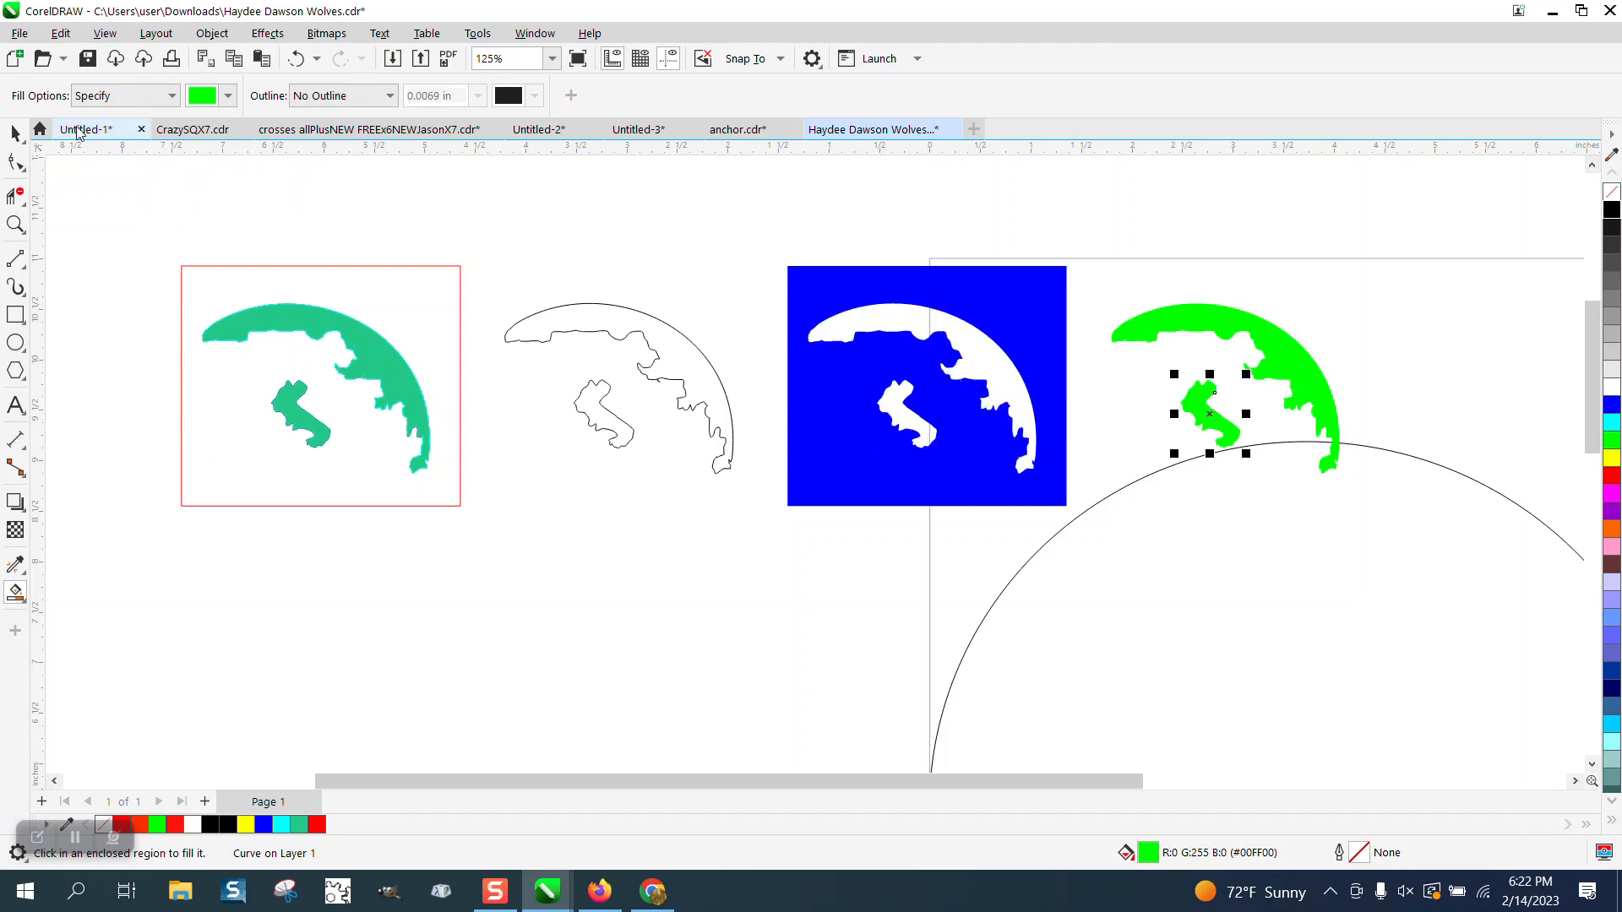
# Step: Give both bright green shapes no fill and a red outline, and place them below the black-outlined artwork
pyautogui.click(17, 133)
pyautogui.moveTo(1093, 265); pyautogui.dragTo(1410, 558)
pyautogui.click(1613, 196)
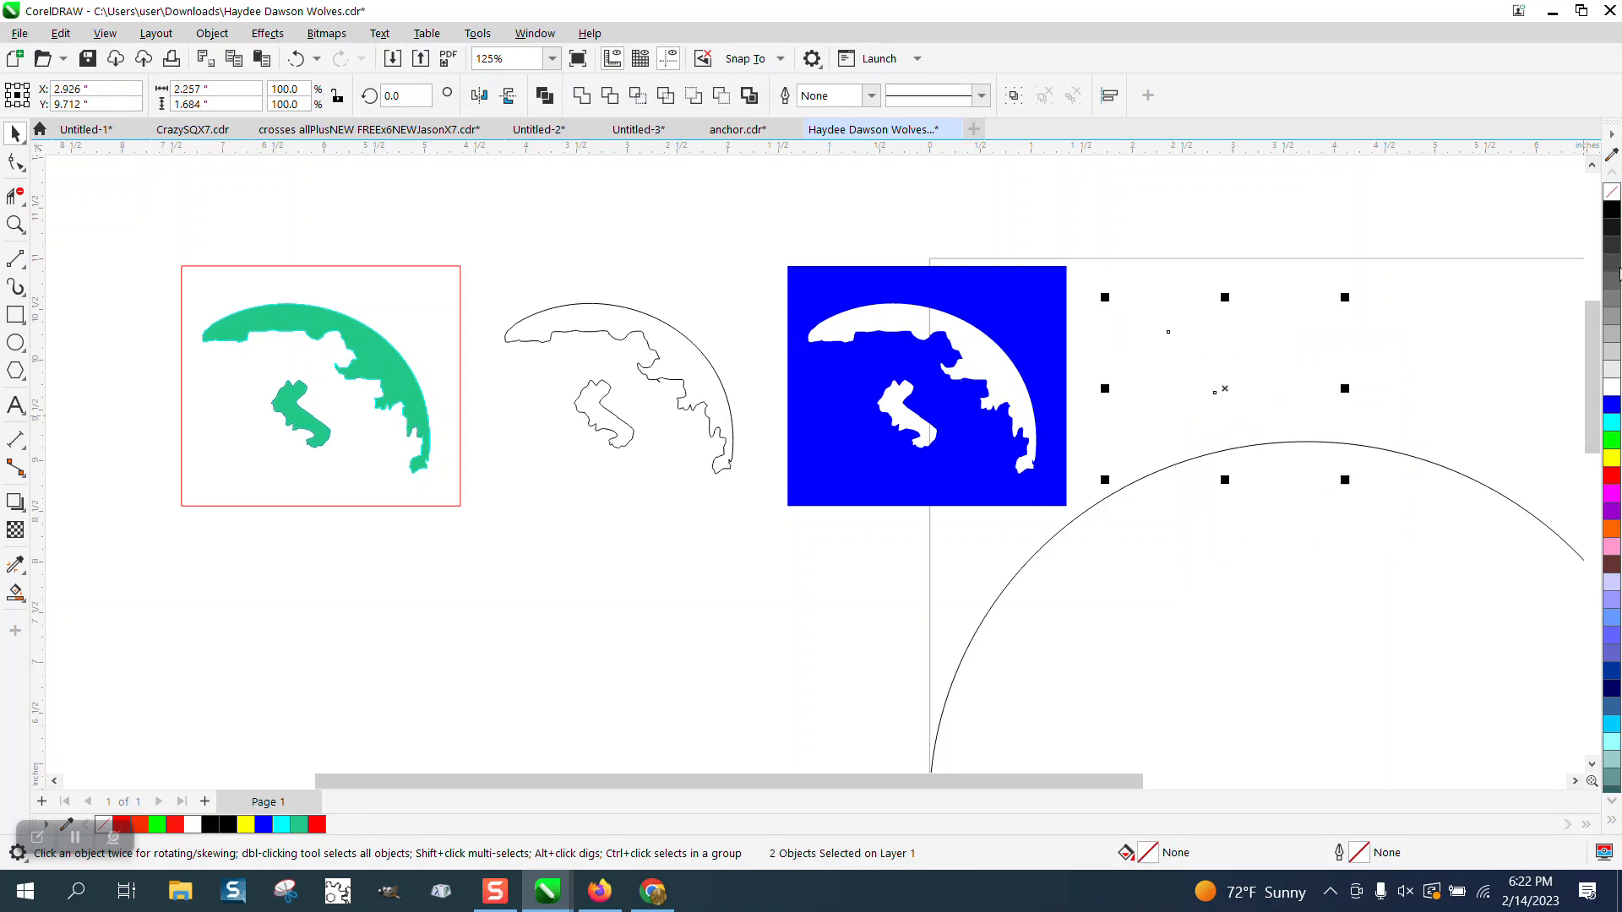
pyautogui.rightClick(1614, 486)
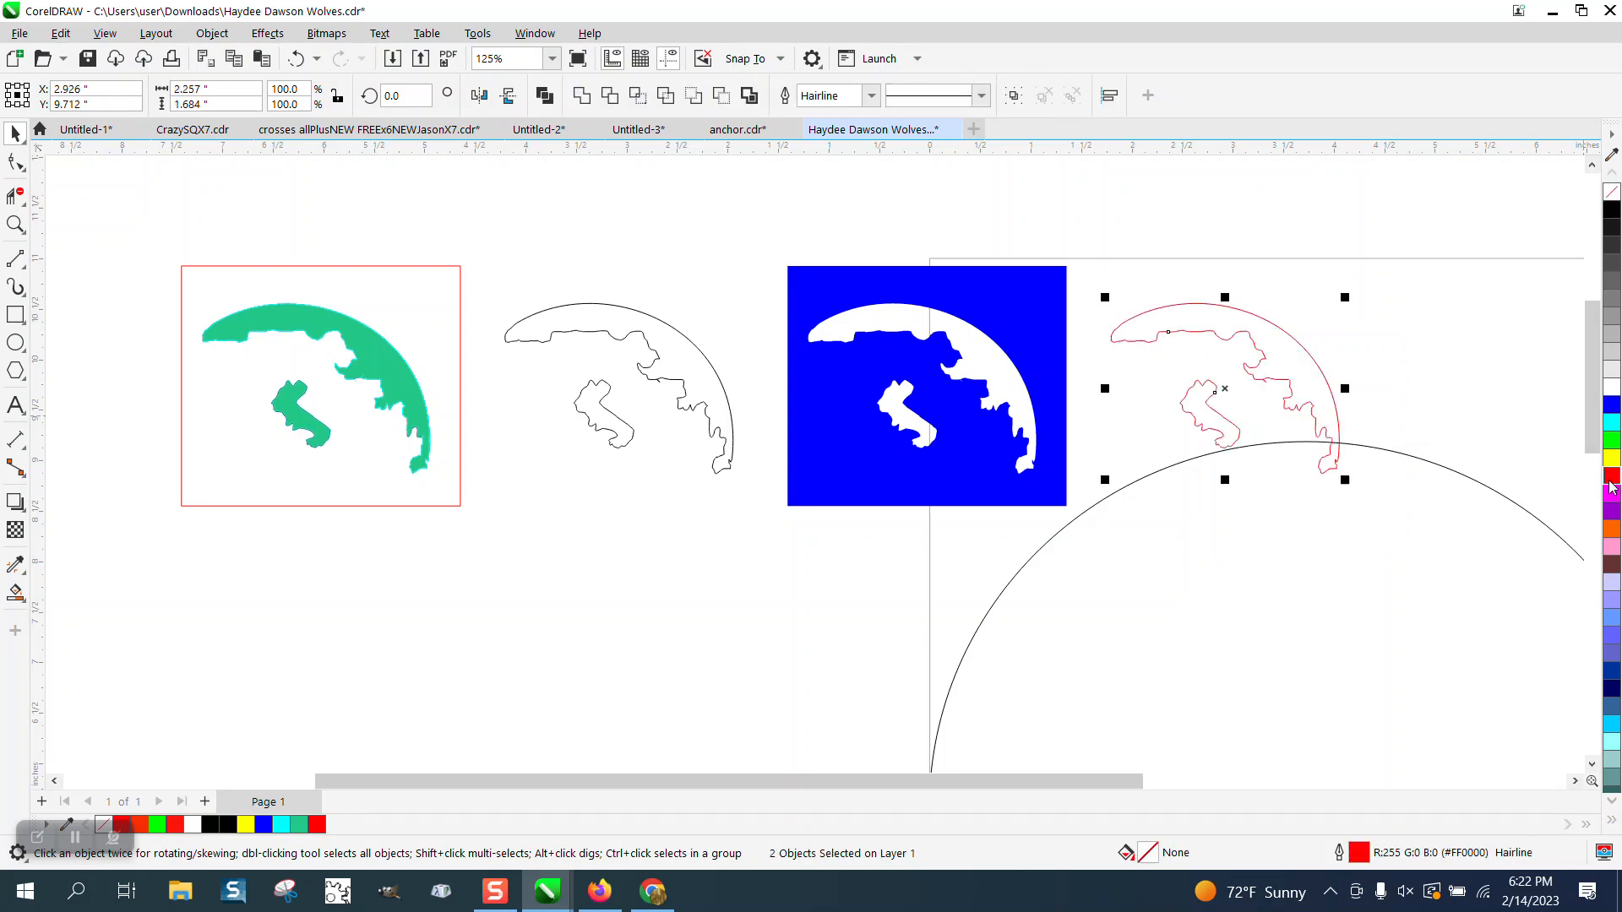
pyautogui.moveTo(1206, 397); pyautogui.dragTo(546, 572)
# Step: Examine the red crescent outline up close for stray lines, gaps and slivers
pyautogui.click(16, 225)
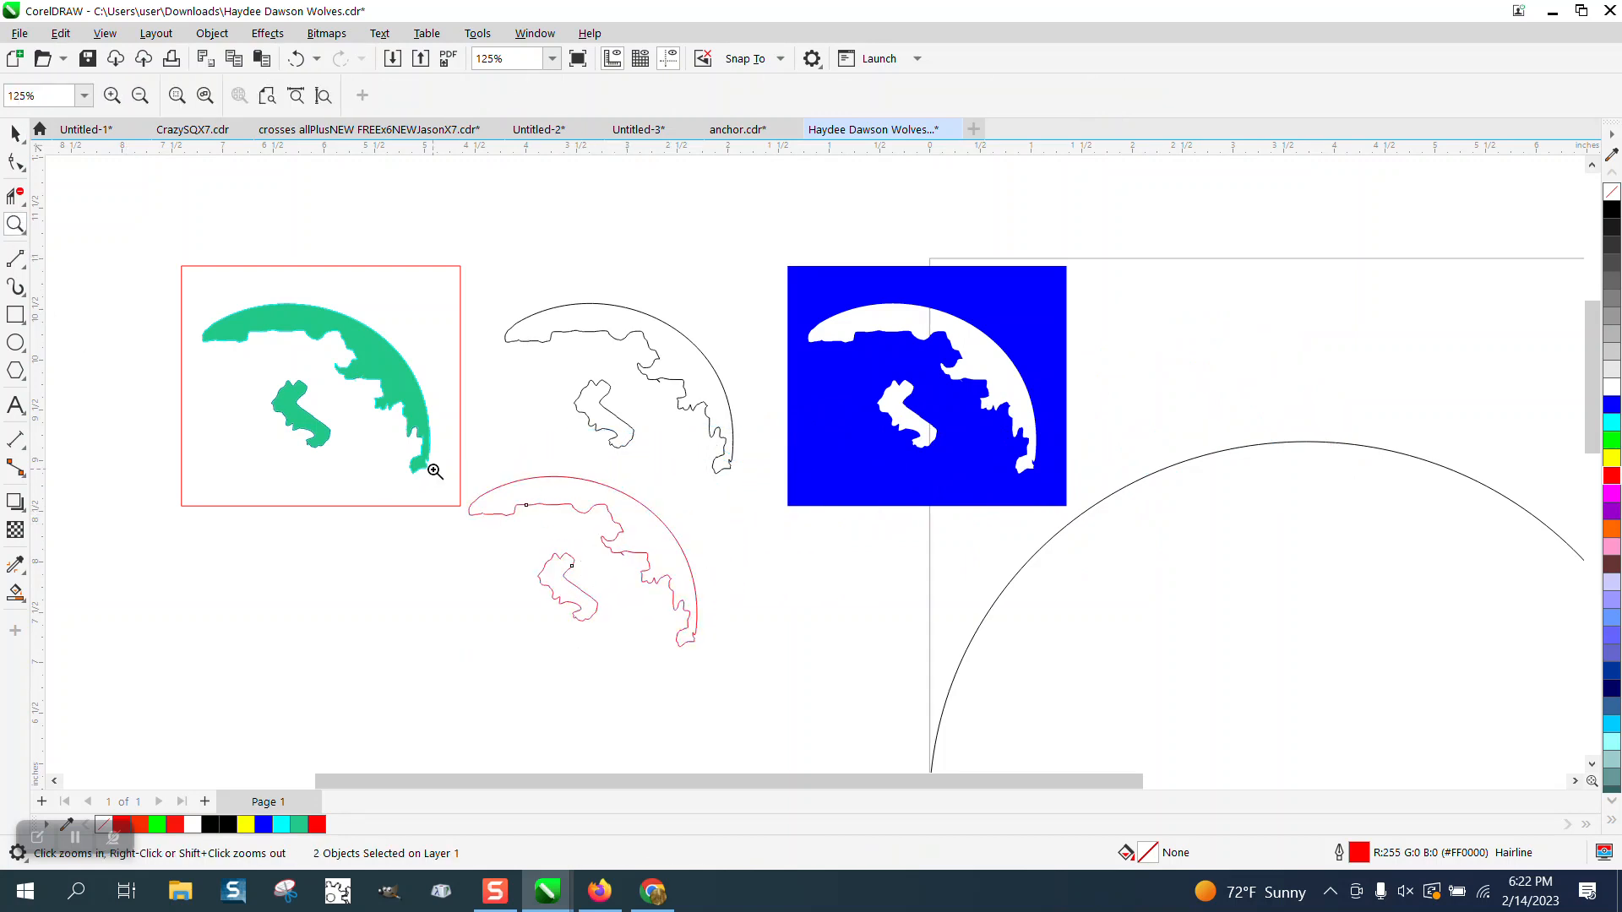
pyautogui.moveTo(448, 471); pyautogui.dragTo(601, 574)
pyautogui.moveTo(642, 385); pyautogui.dragTo(870, 466)
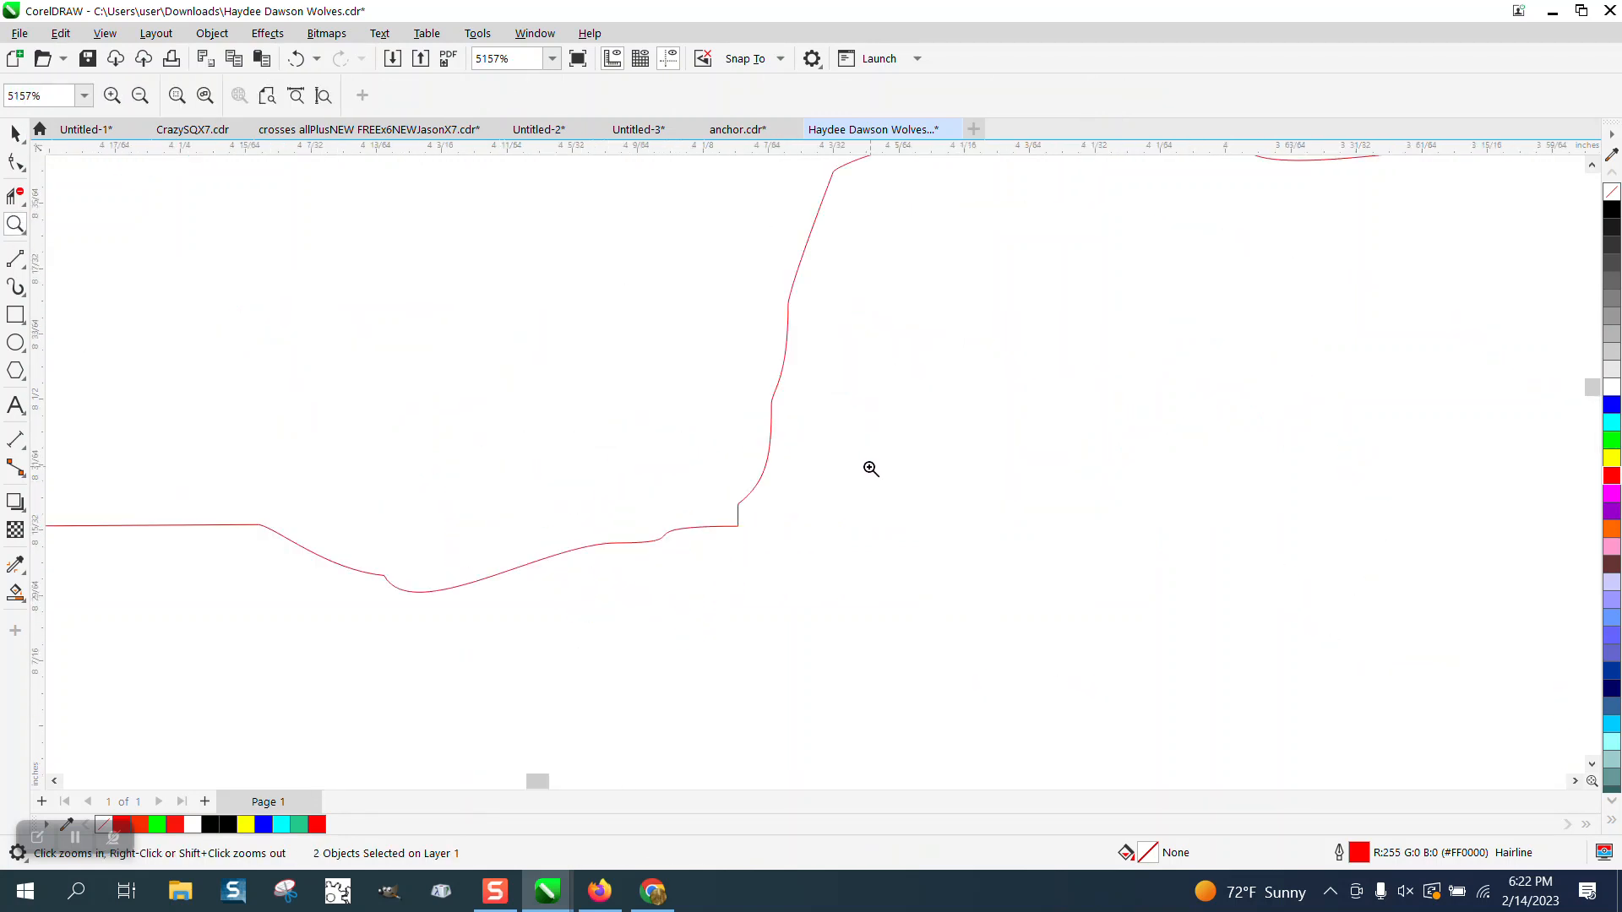
pyautogui.moveTo(941, 334); pyautogui.dragTo(1014, 388)
pyautogui.rightClick(663, 435)
pyautogui.rightClick(658, 448)
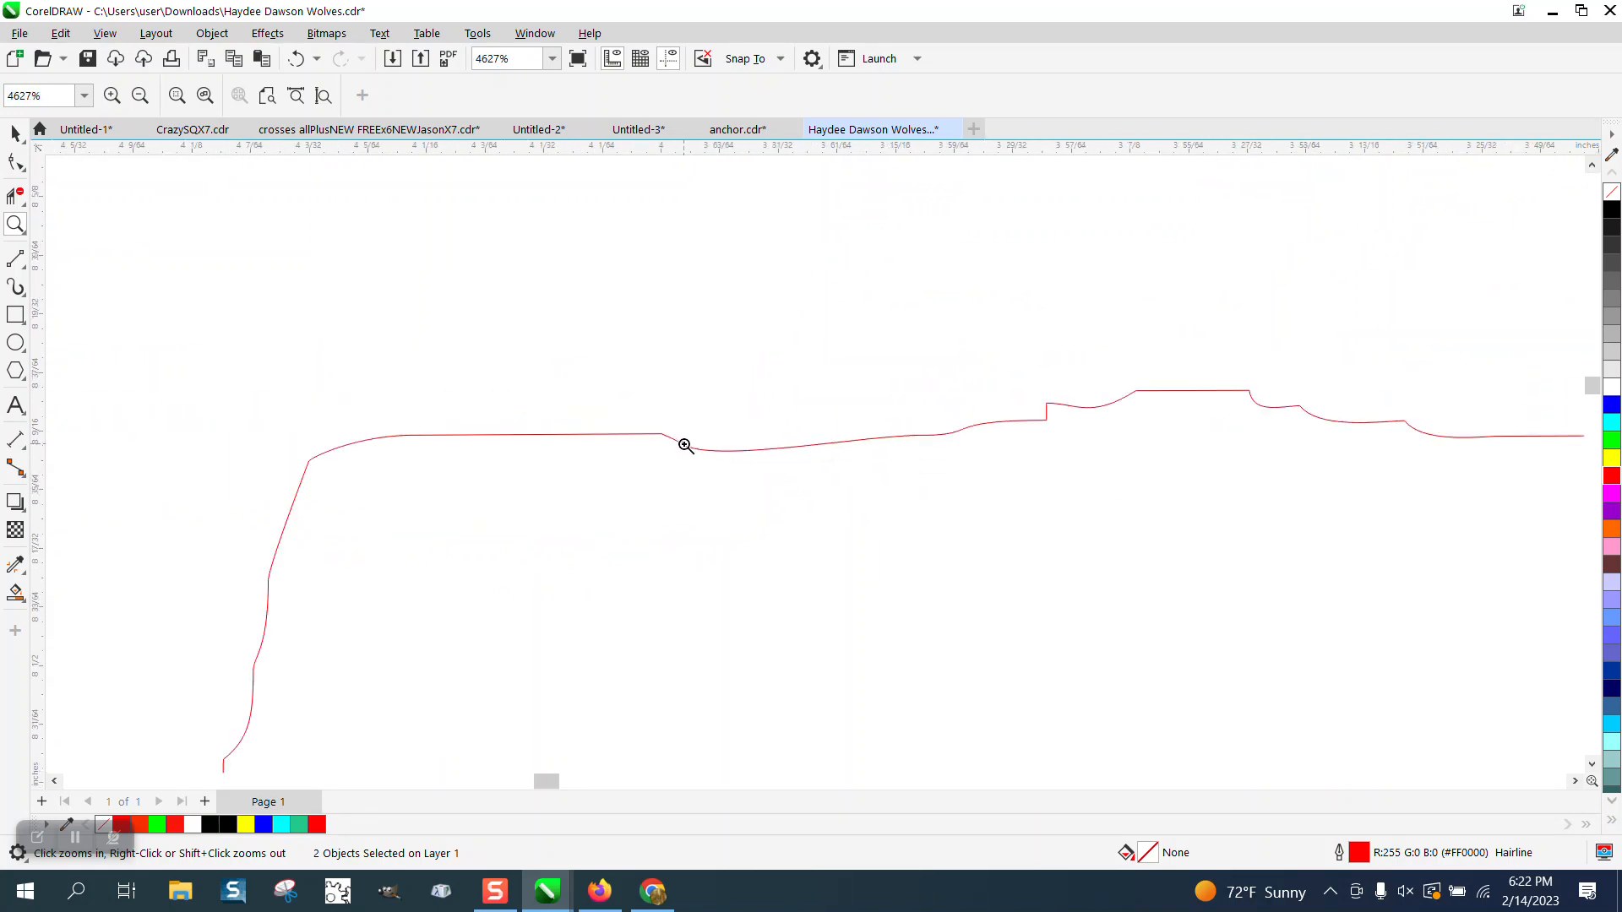
pyautogui.moveTo(910, 358); pyautogui.dragTo(1135, 484)
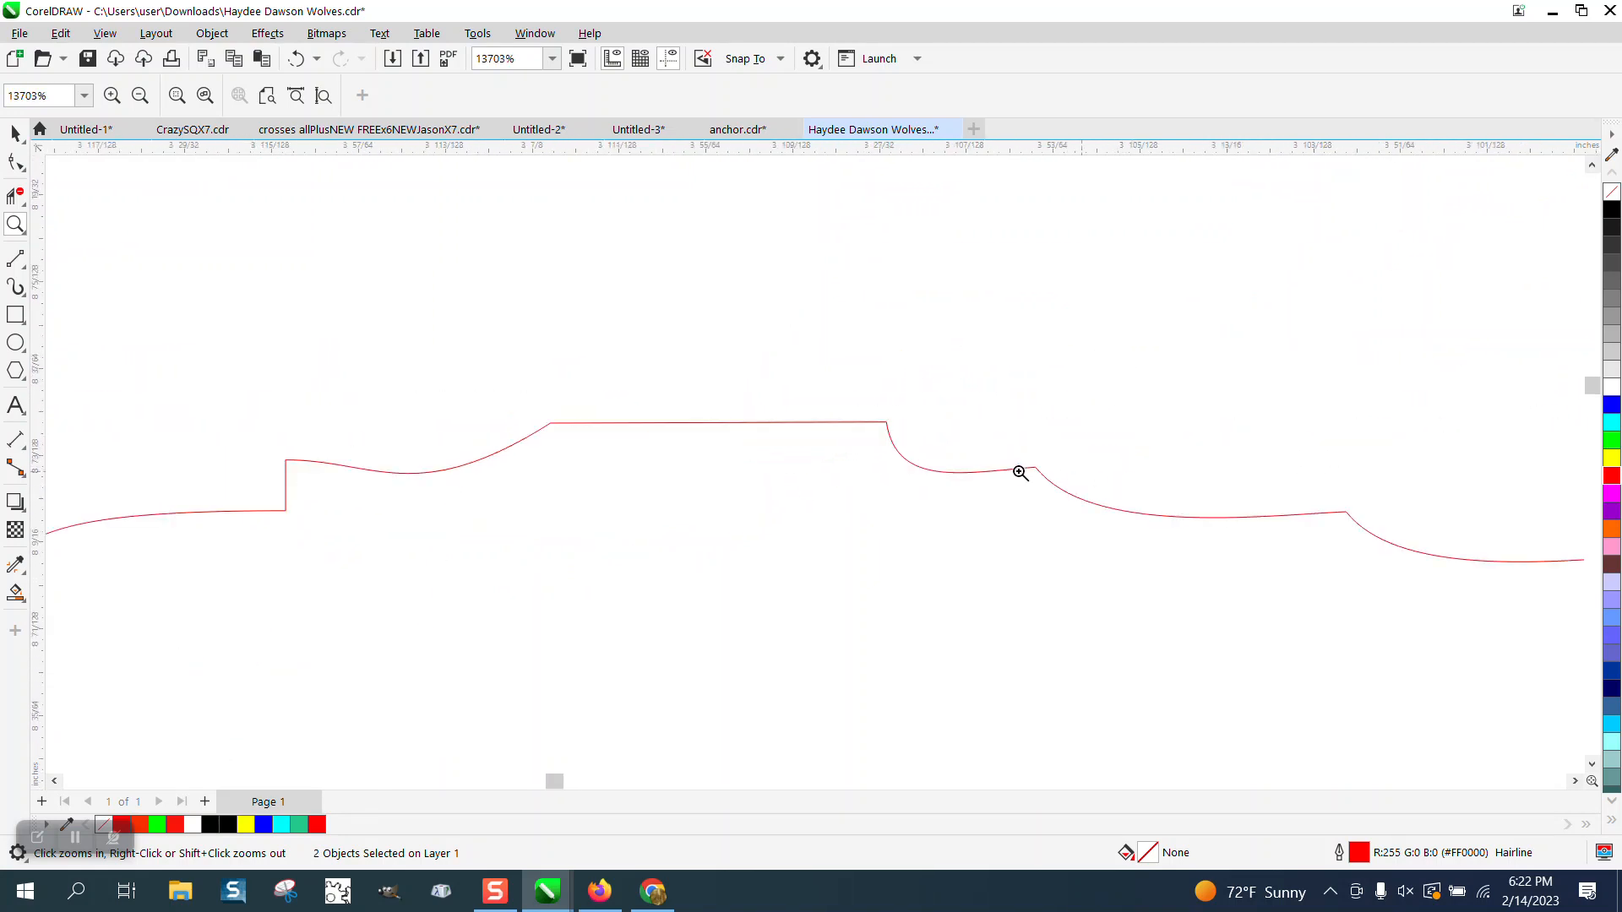
pyautogui.rightClick(814, 423)
pyautogui.rightClick(818, 420)
pyautogui.rightClick(938, 457)
pyautogui.rightClick(882, 450)
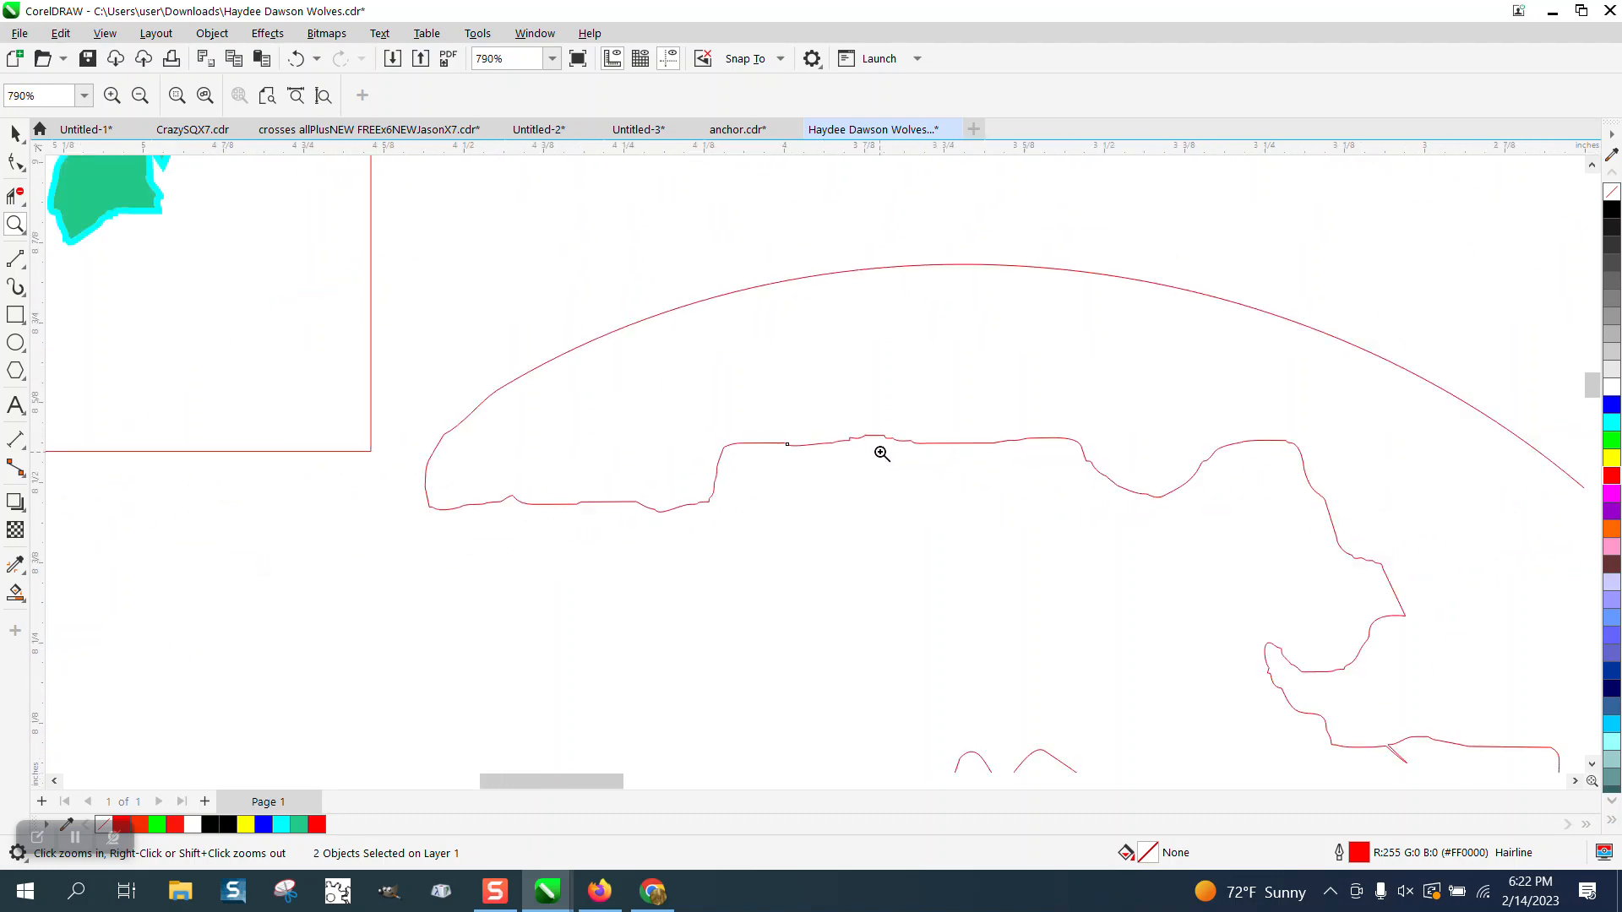
pyautogui.rightClick(853, 431)
pyautogui.rightClick(850, 426)
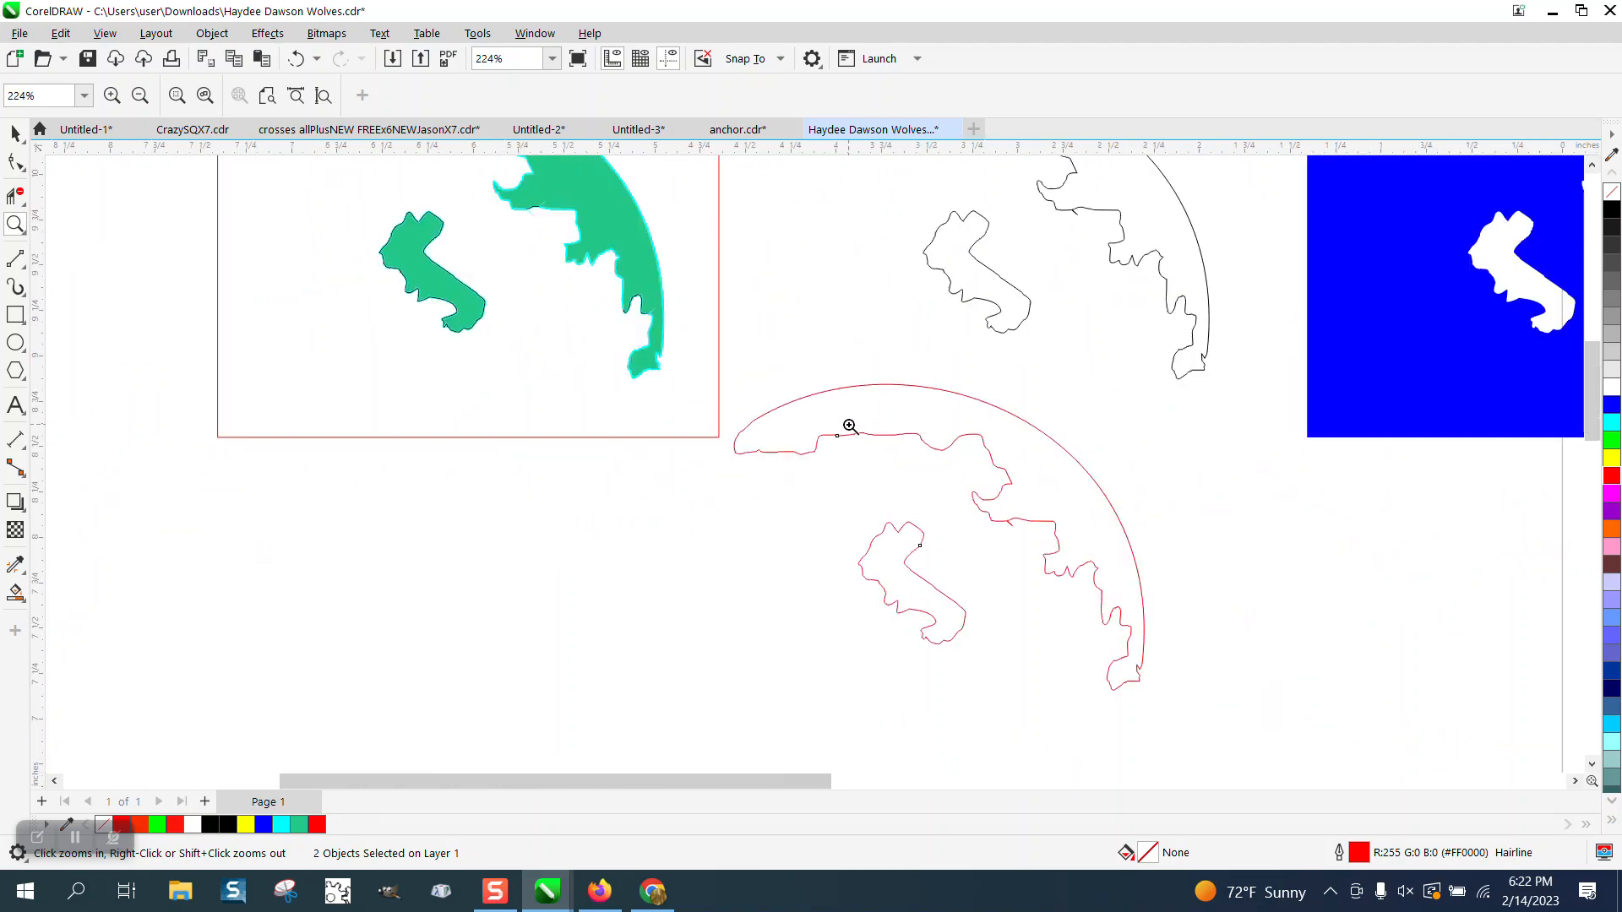
pyautogui.rightClick(852, 422)
# Step: Check the yellow disc's size and draw a circle about 2.84 inches in diameter below the framed green artwork
pyautogui.click(15, 134)
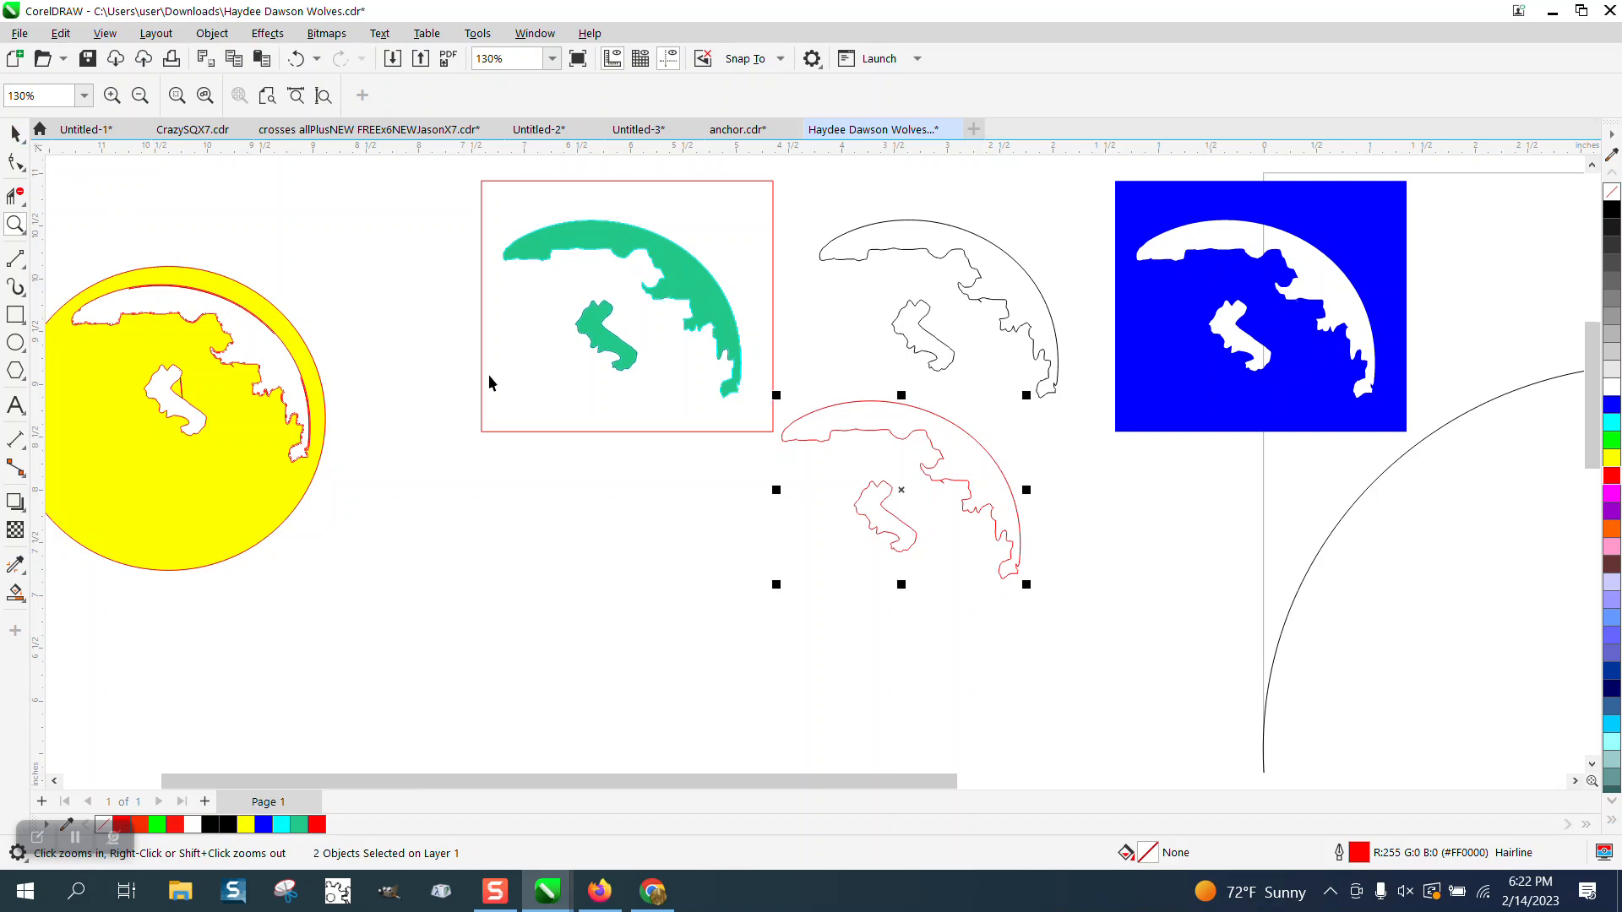
pyautogui.click(285, 459)
pyautogui.scroll(-2, 408, 460)
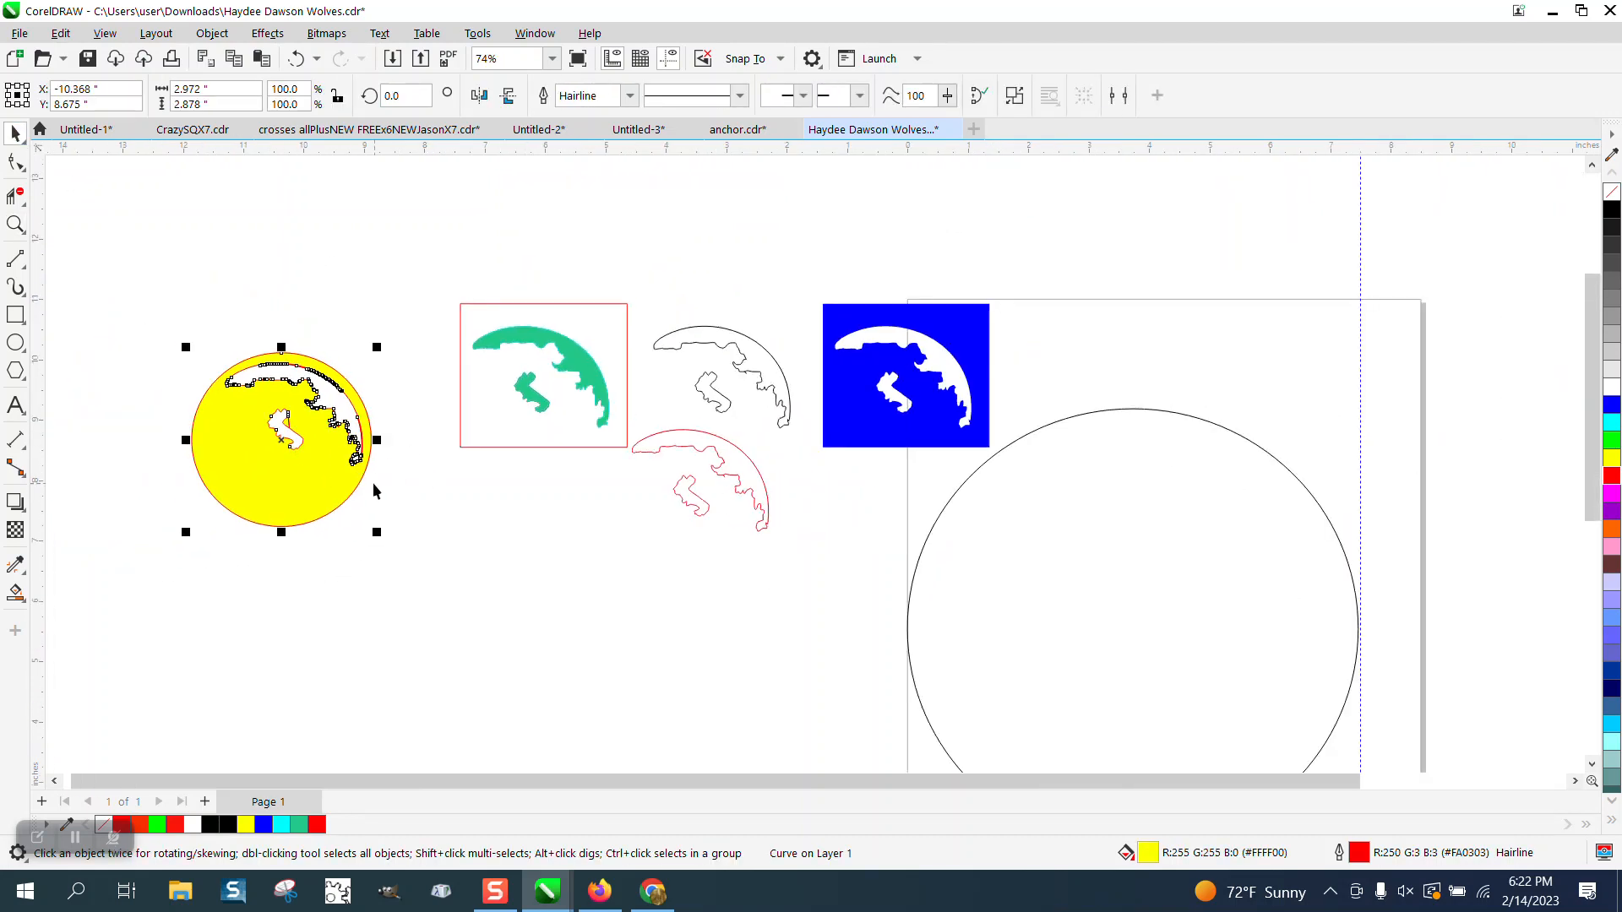
pyautogui.moveTo(128, 313); pyautogui.dragTo(399, 571)
pyautogui.click(16, 342)
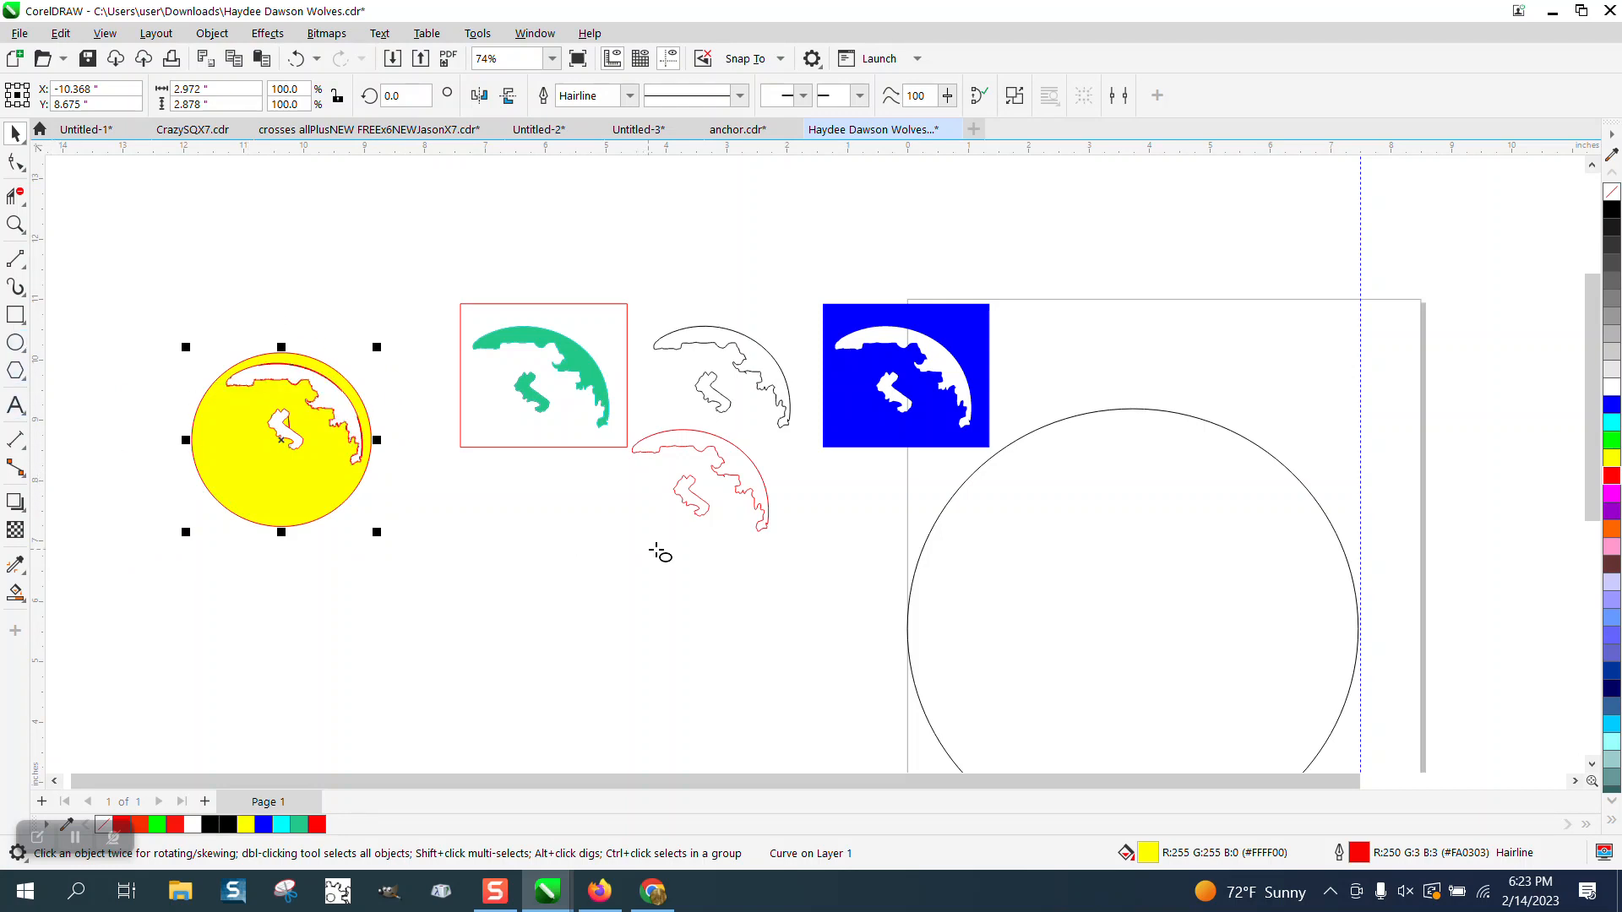
pyautogui.moveTo(647, 527); pyautogui.dragTo(464, 709)
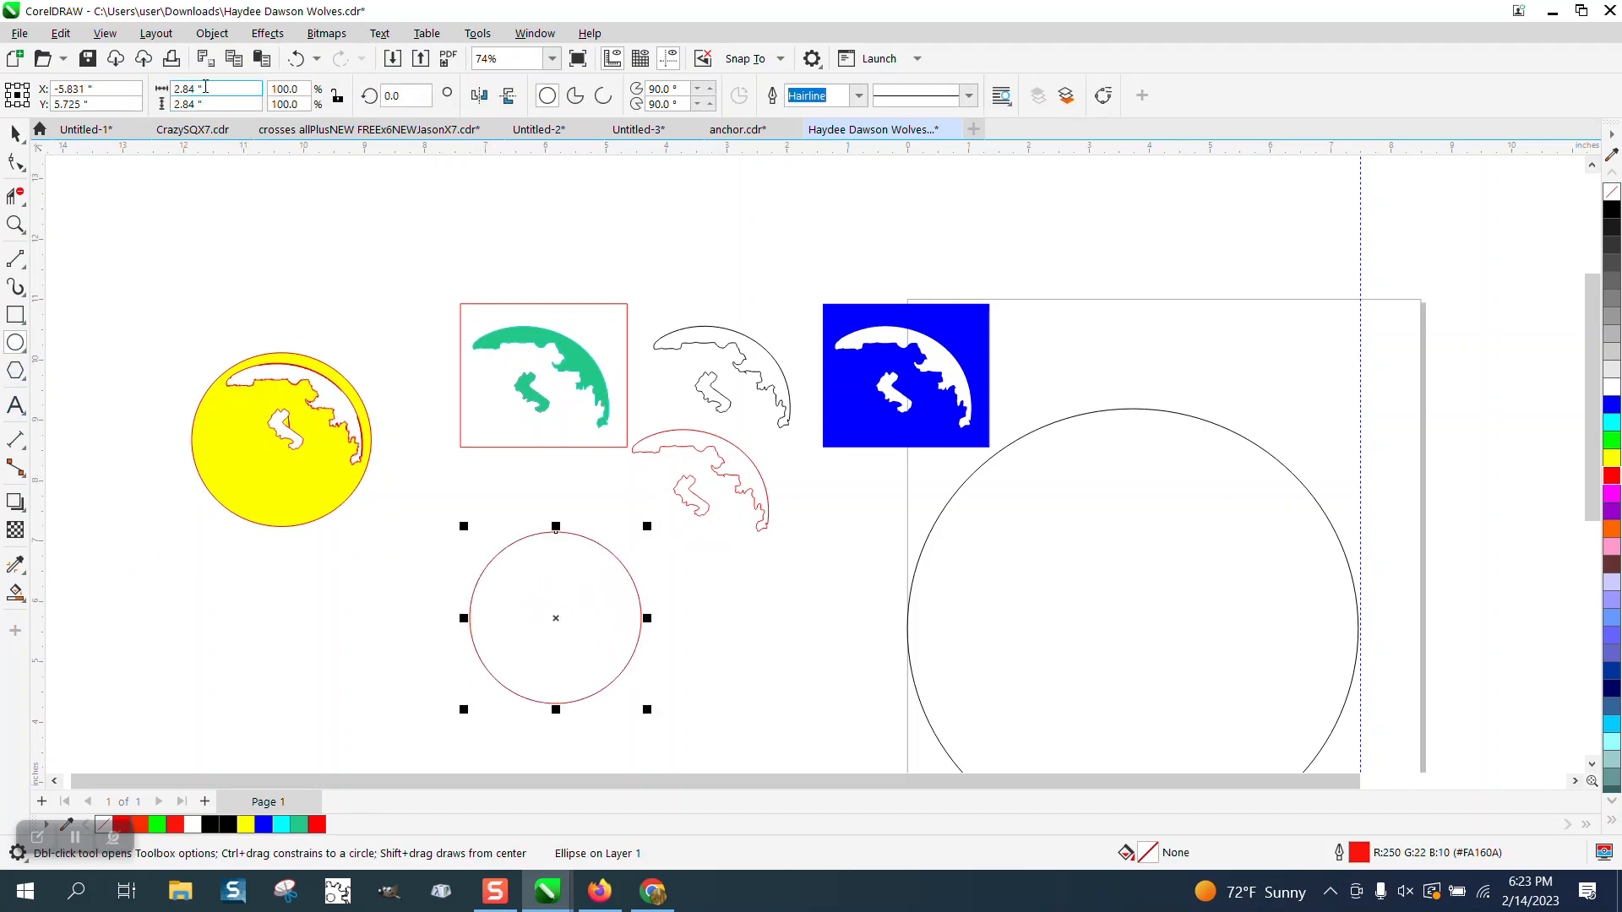
# Step: Try setting the new circle's width to 3 inches, and undo the width change
pyautogui.click(181, 89)
pyautogui.write('3')
pyautogui.press('Return')
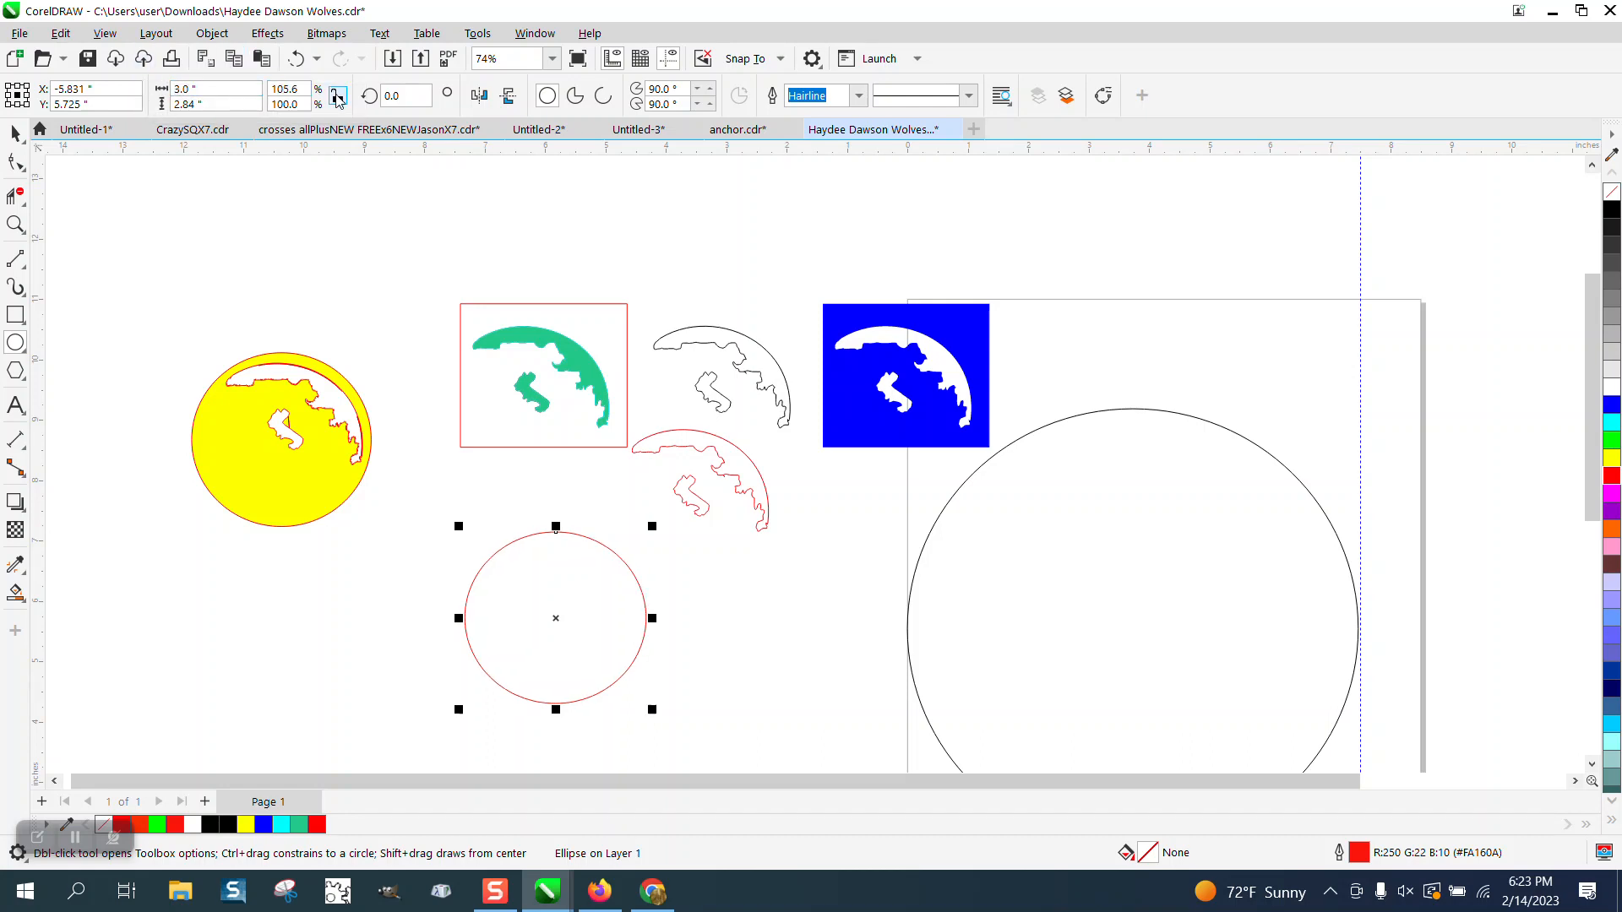
pyautogui.hotkey('ctrl', 'z')
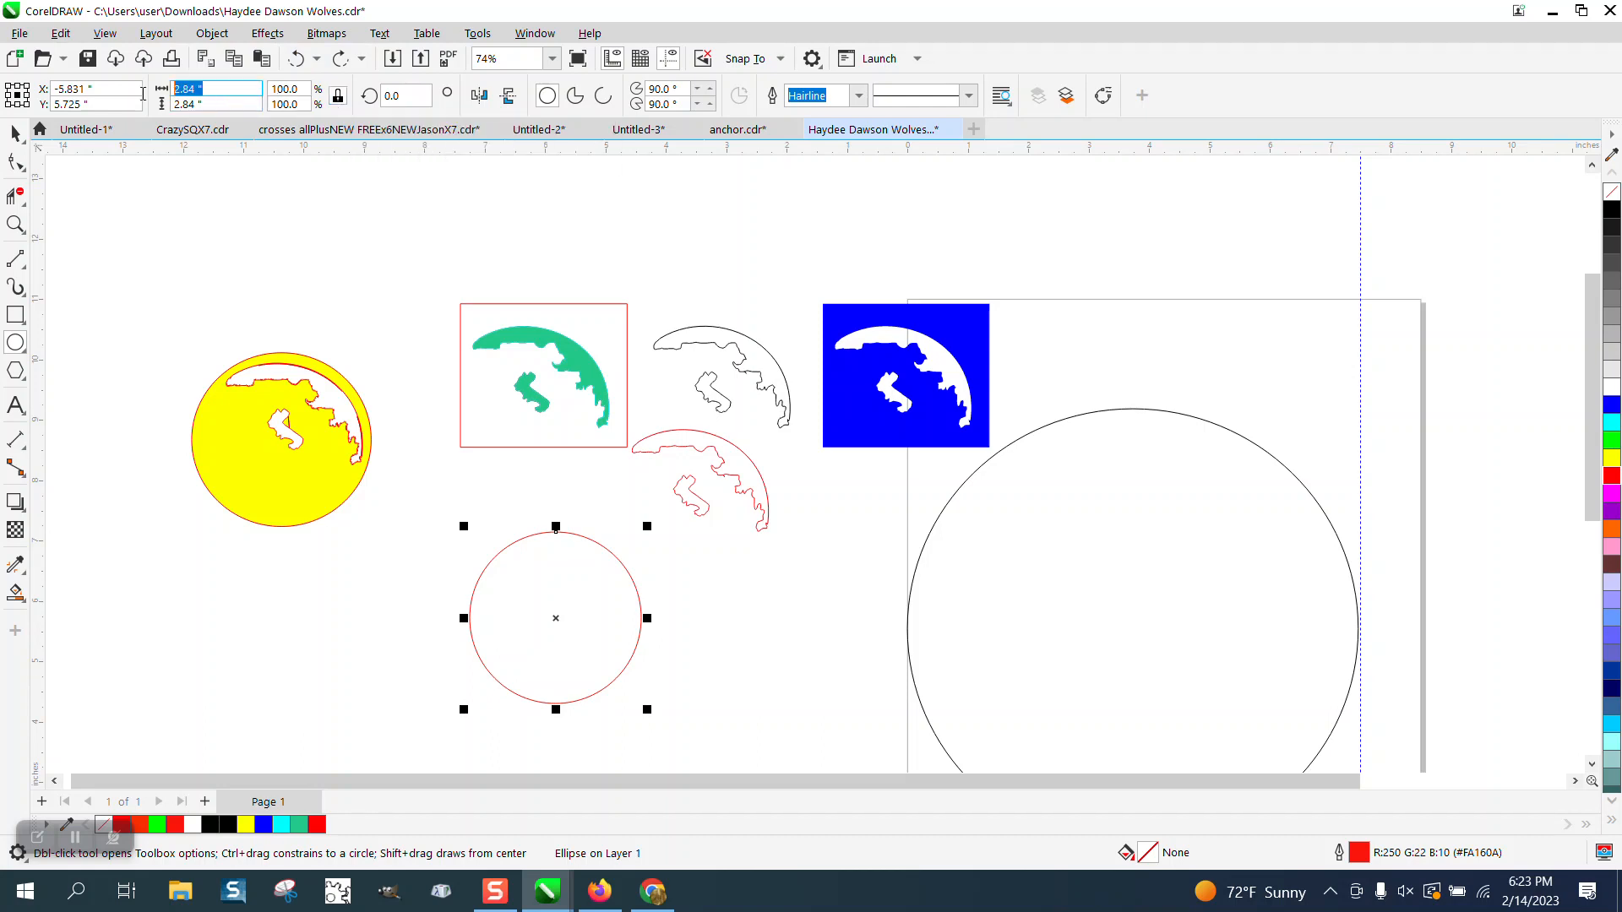
# Step: Restore the new circle's 3-inch width and move both red-outlined shapes inside its upper right area
pyautogui.hotkey('ctrl', 'shift', 'z')
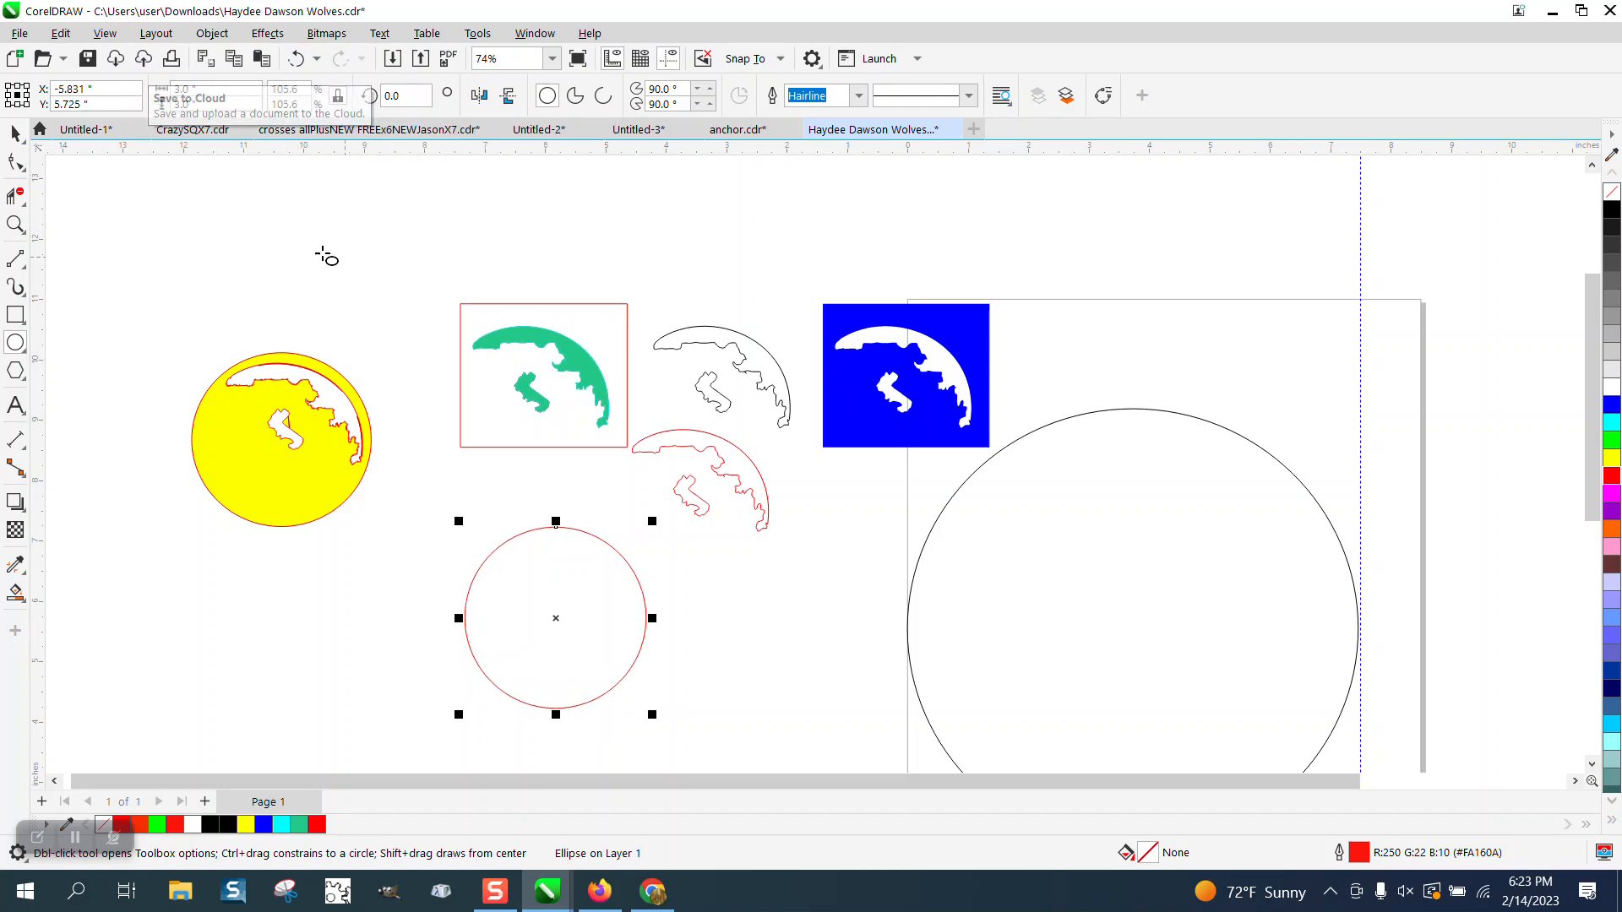
pyautogui.click(16, 133)
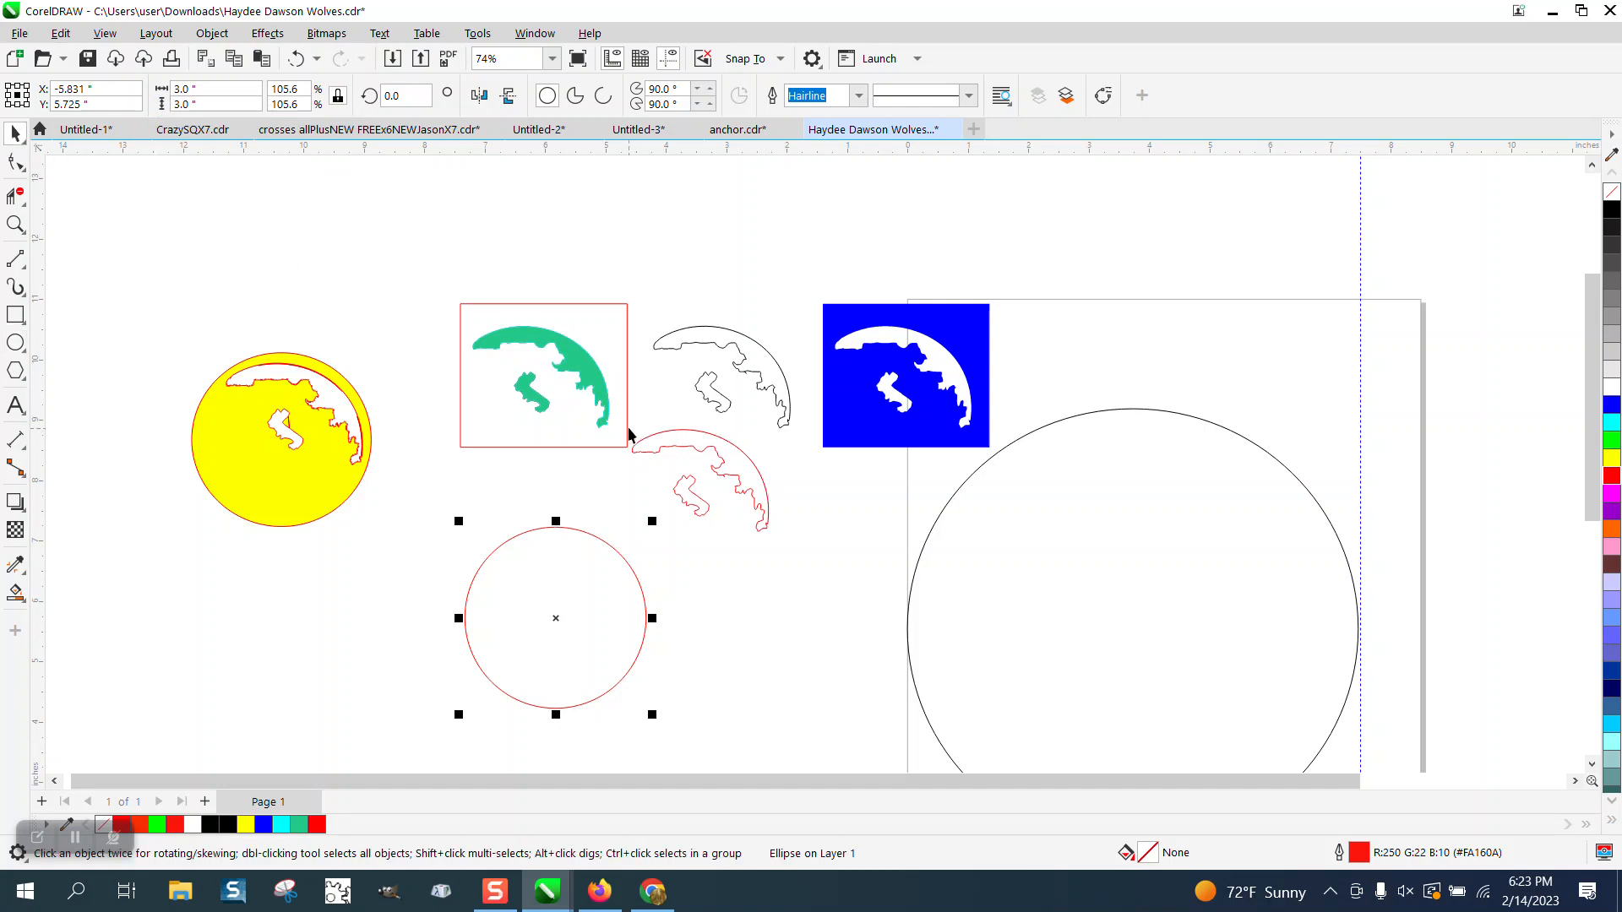
pyautogui.moveTo(631, 412); pyautogui.dragTo(806, 571)
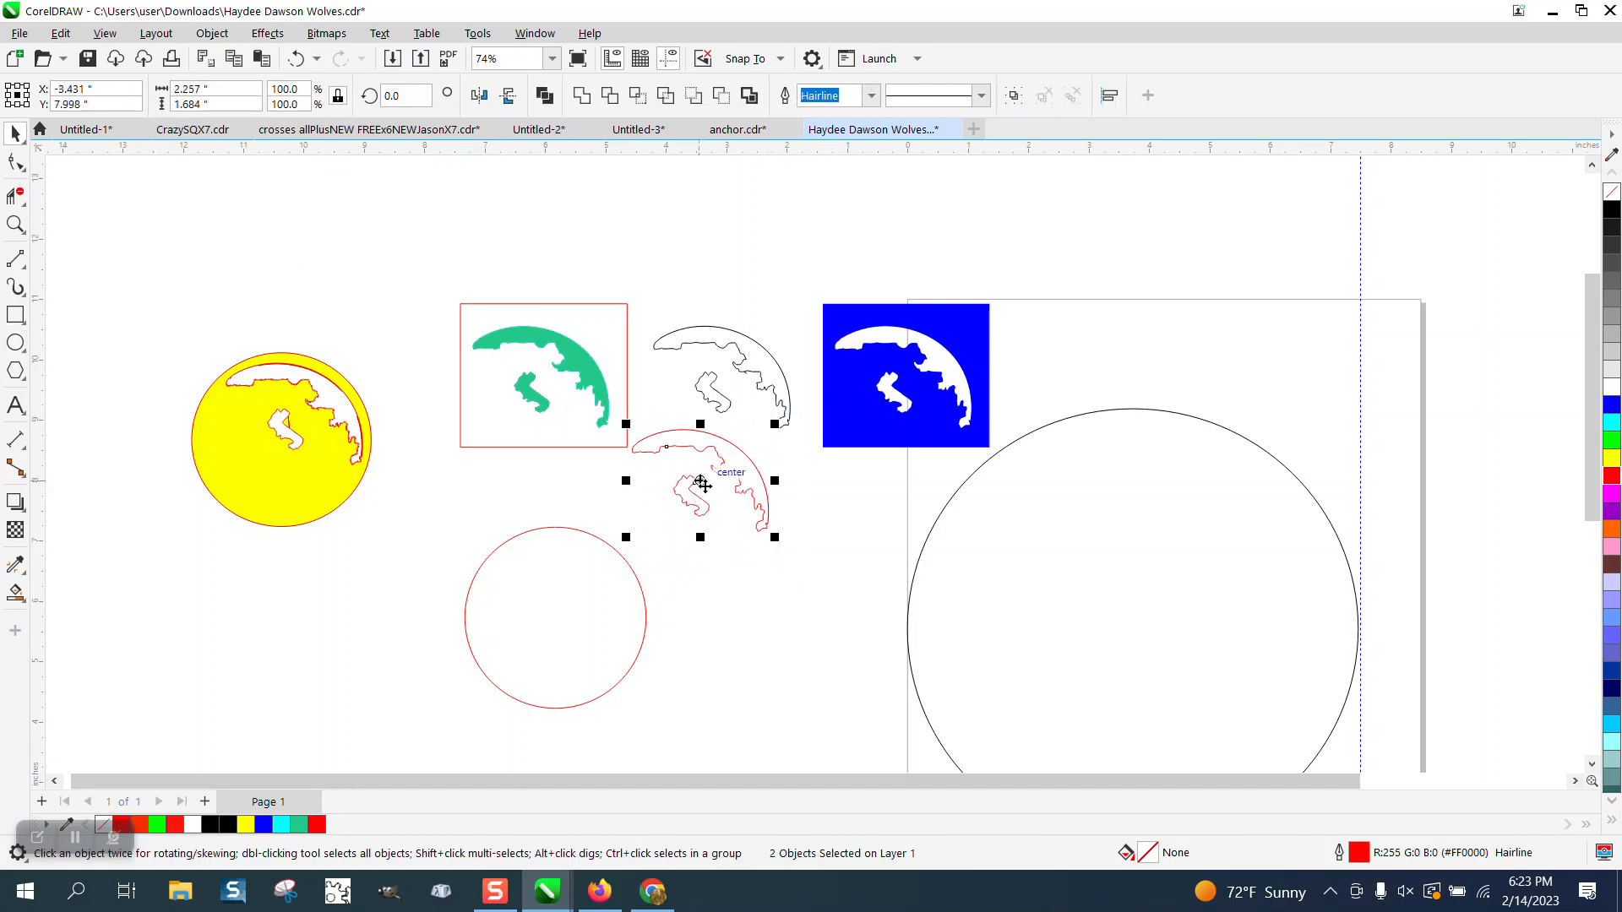
pyautogui.moveTo(702, 487); pyautogui.dragTo(571, 596)
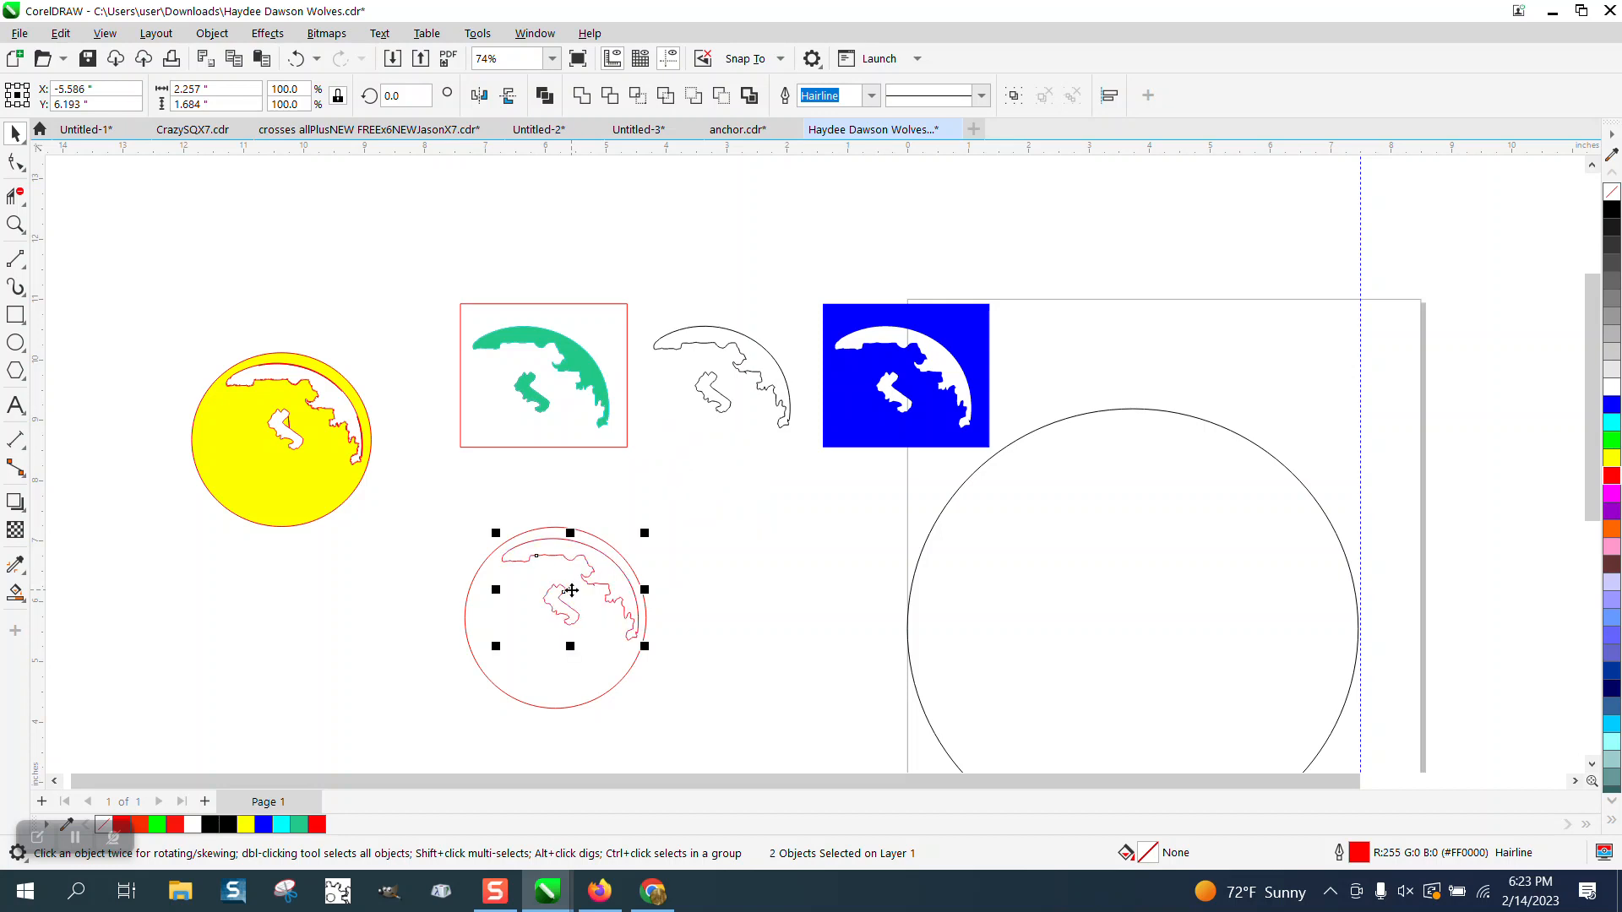
# Step: Smart-fill the circle area around the red shapes with black and no outline, and recolor the filled curve orange
pyautogui.click(15, 223)
pyautogui.click(464, 625)
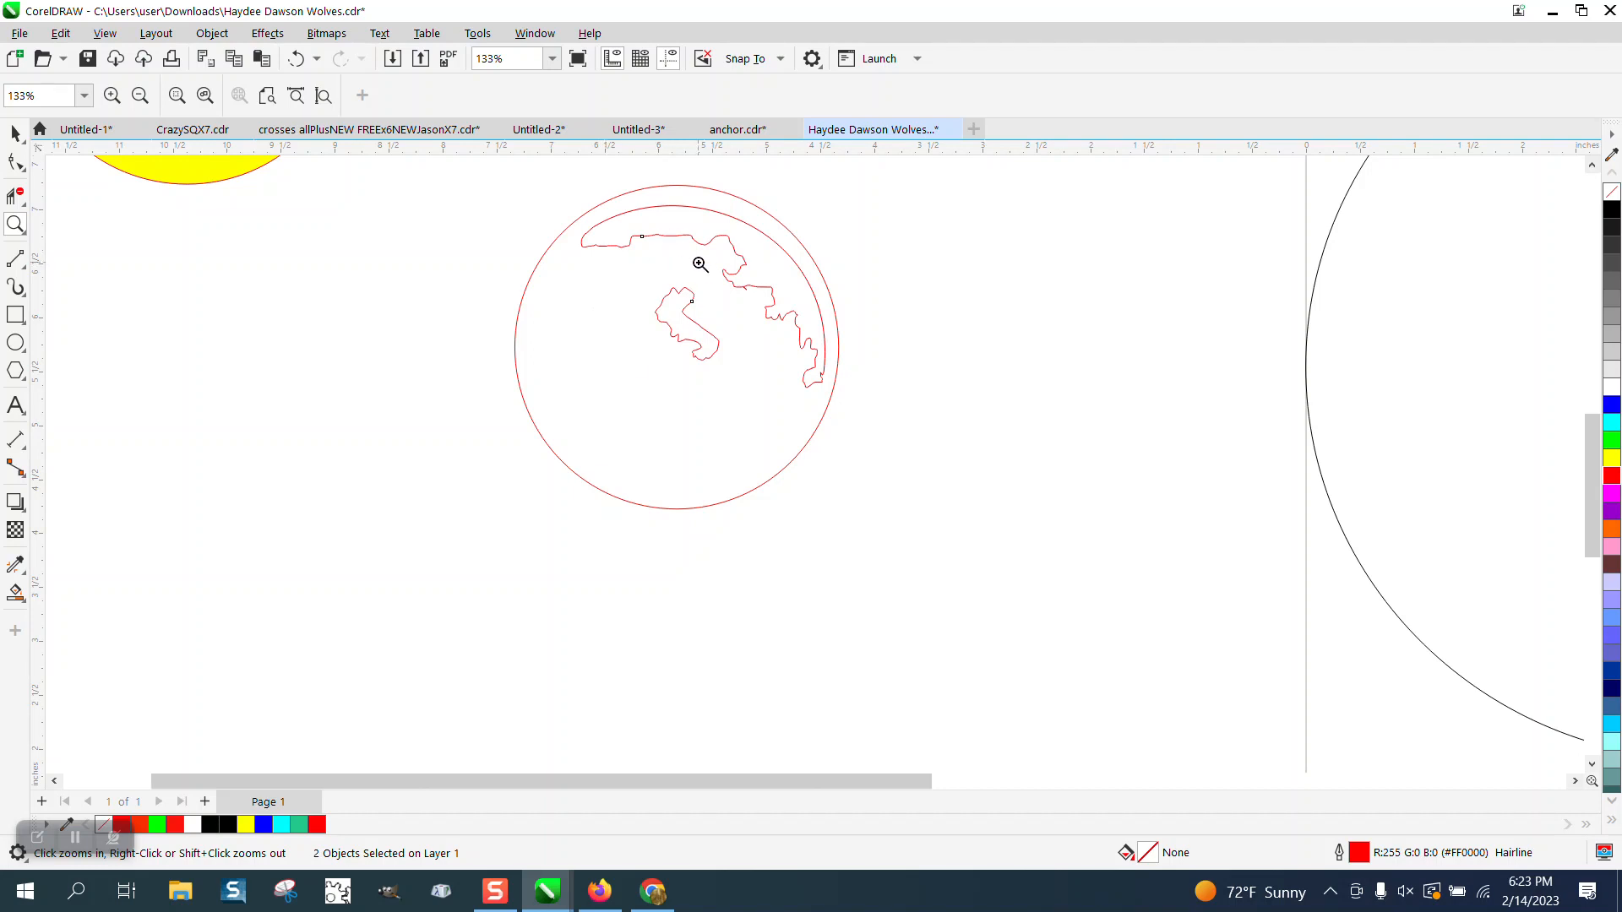
pyautogui.click(20, 600)
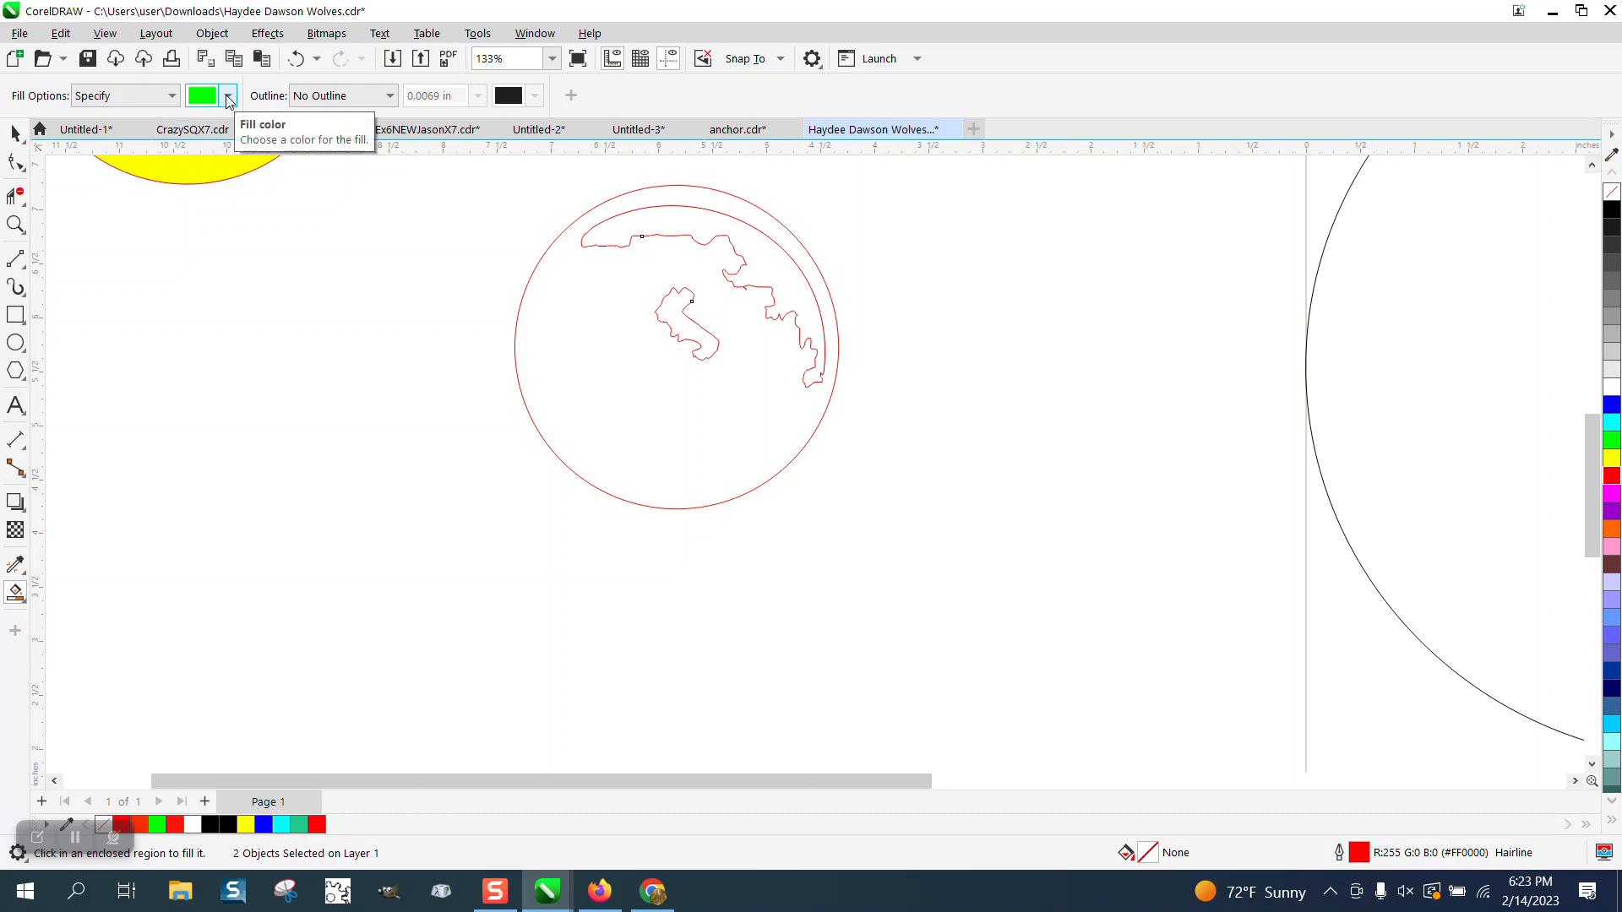
pyautogui.click(228, 98)
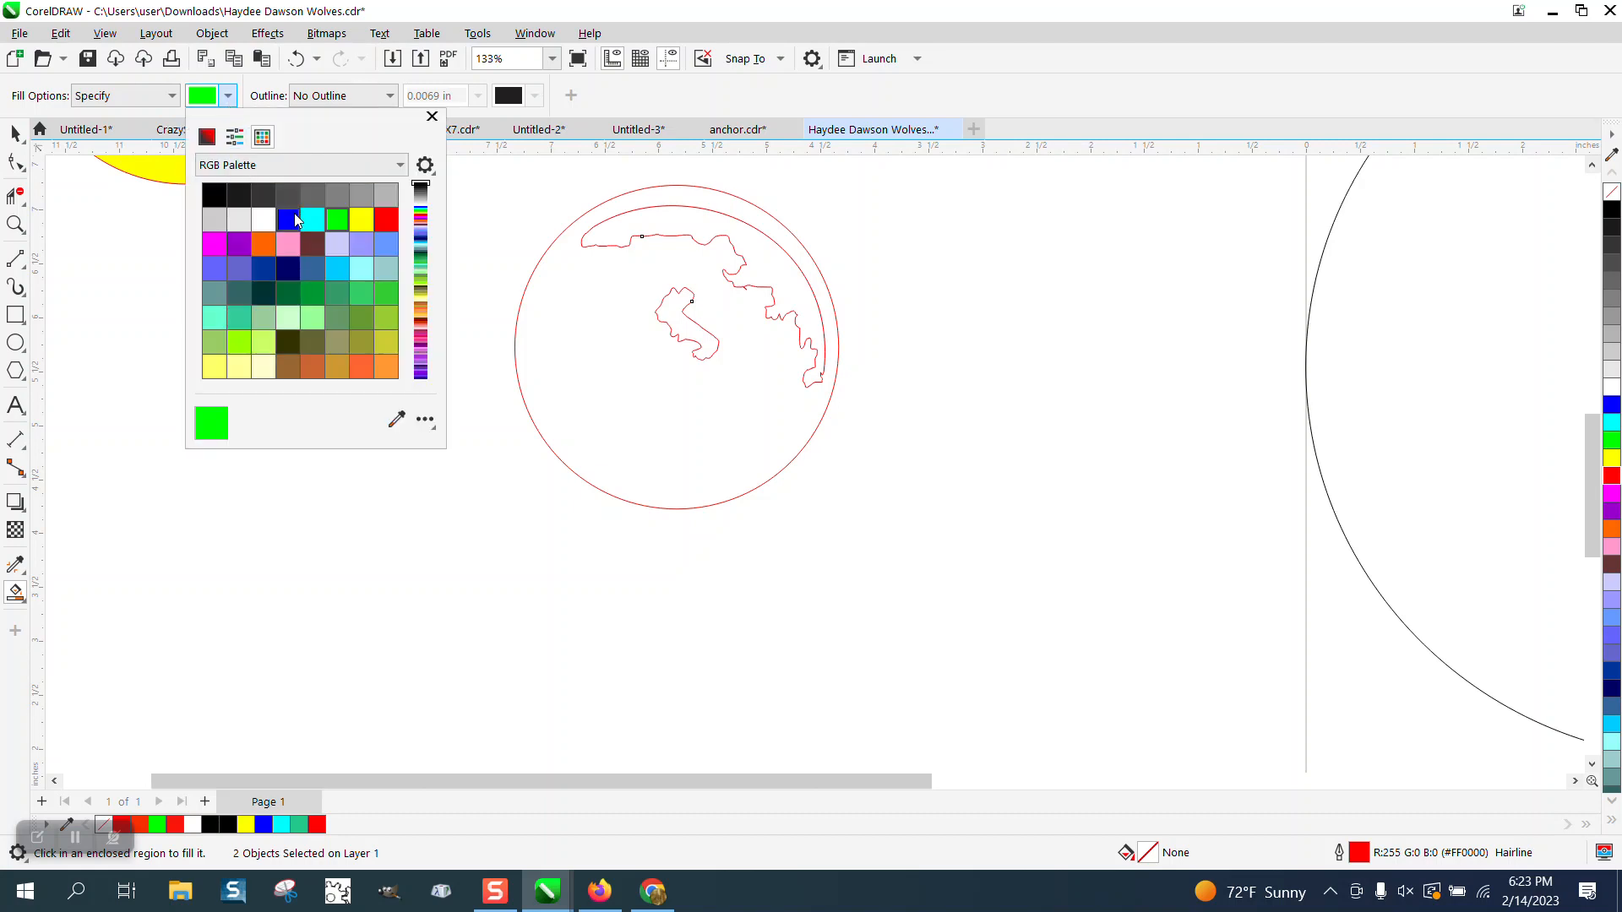
pyautogui.click(296, 221)
pyautogui.click(209, 202)
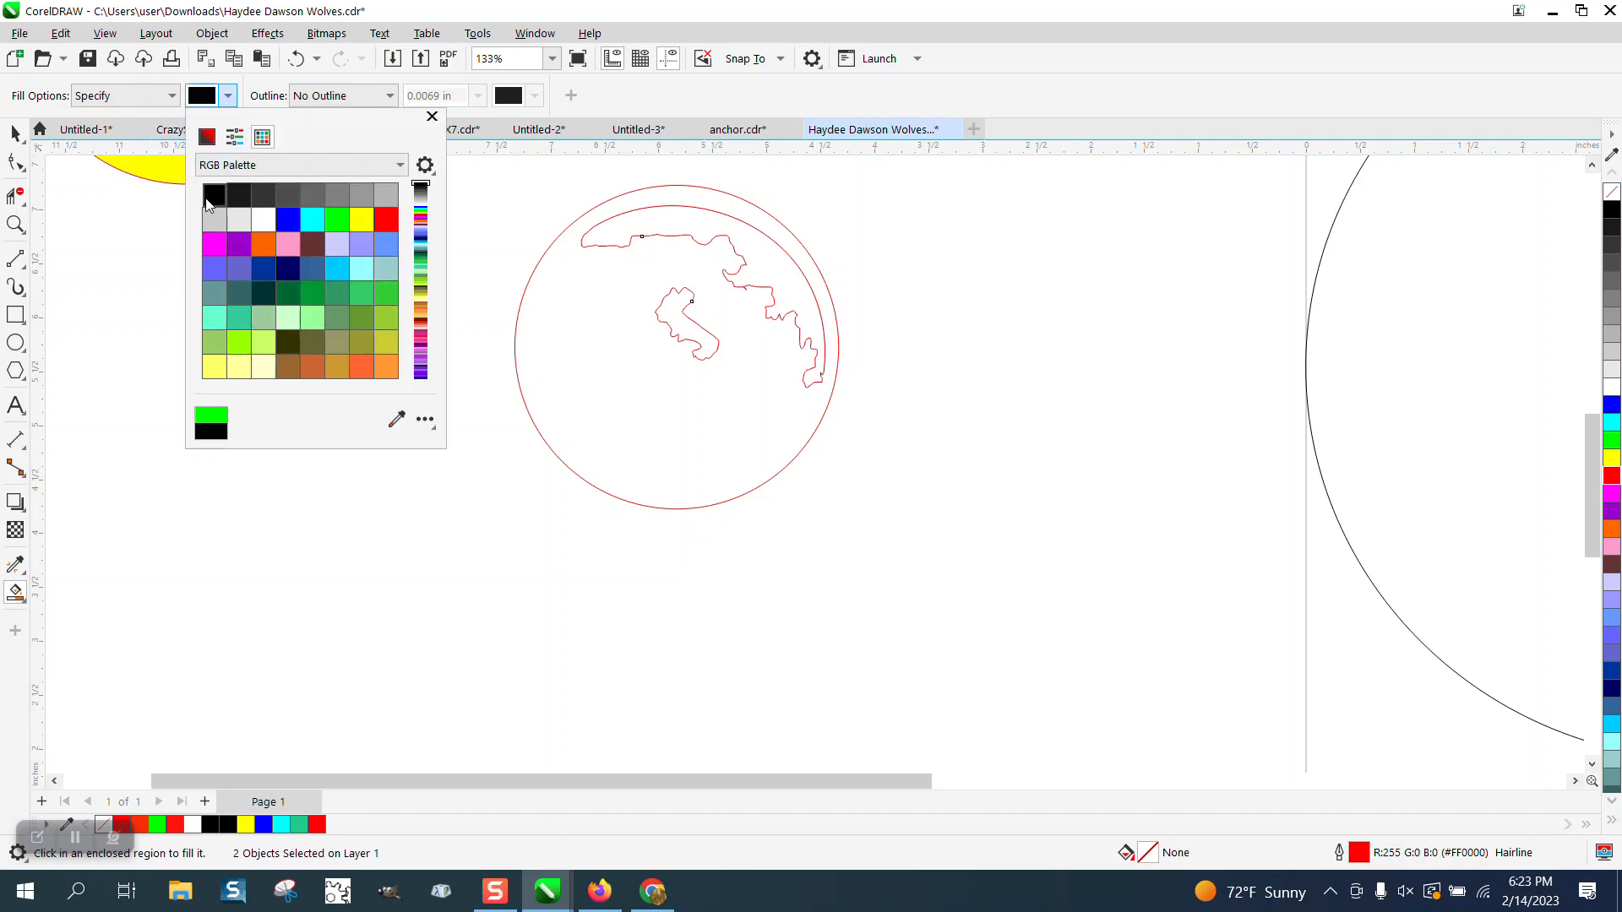
pyautogui.click(598, 329)
pyautogui.click(598, 329)
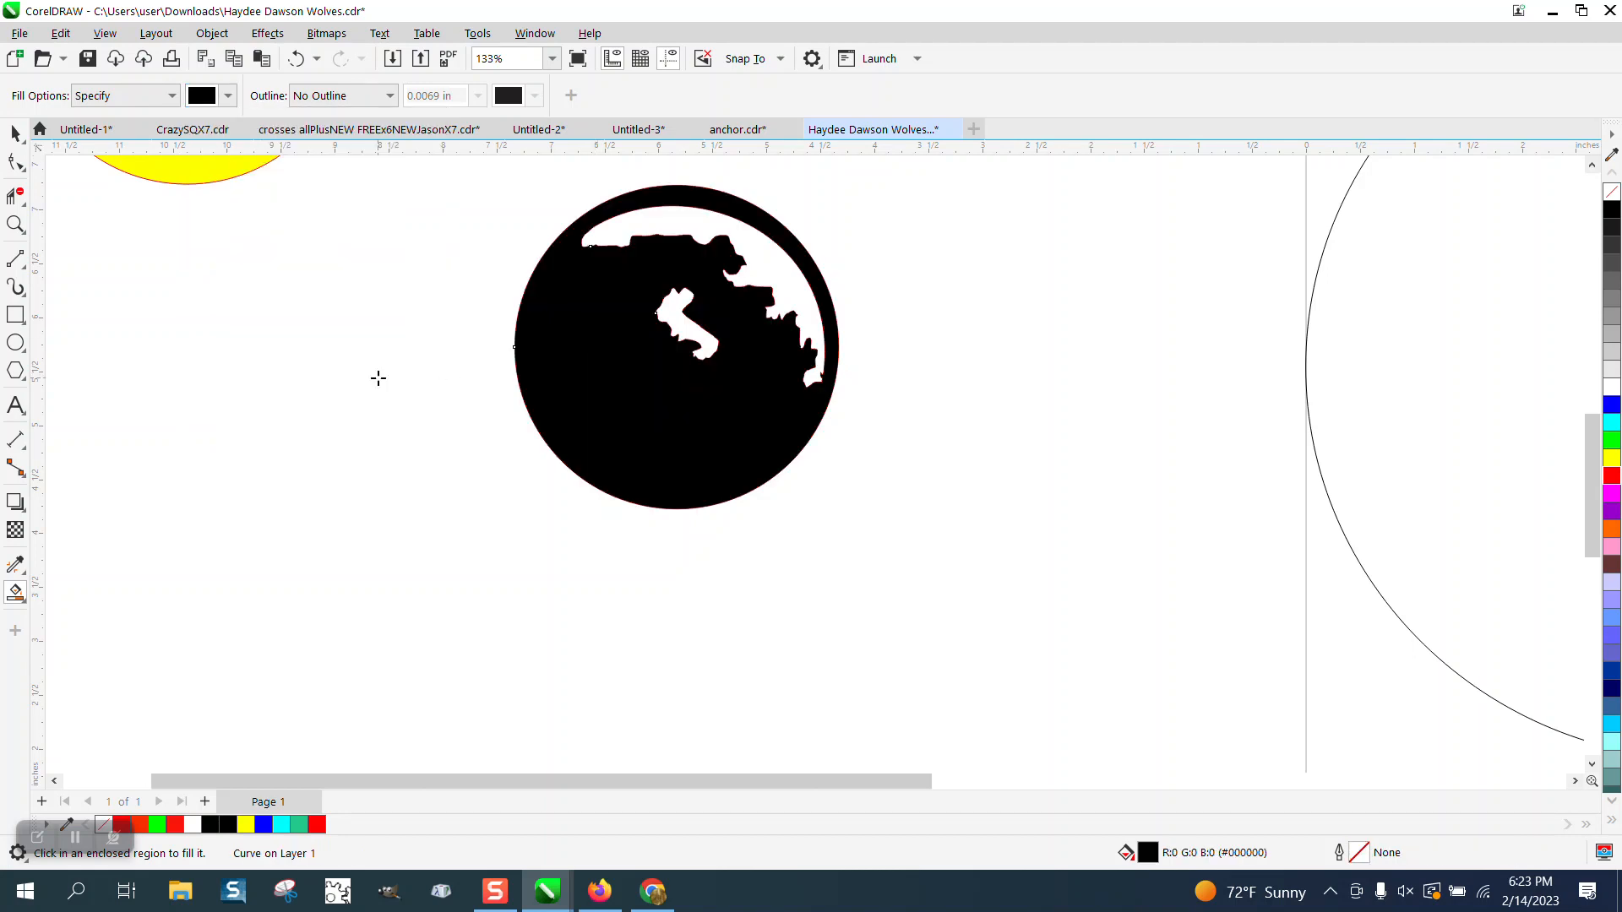
pyautogui.click(15, 133)
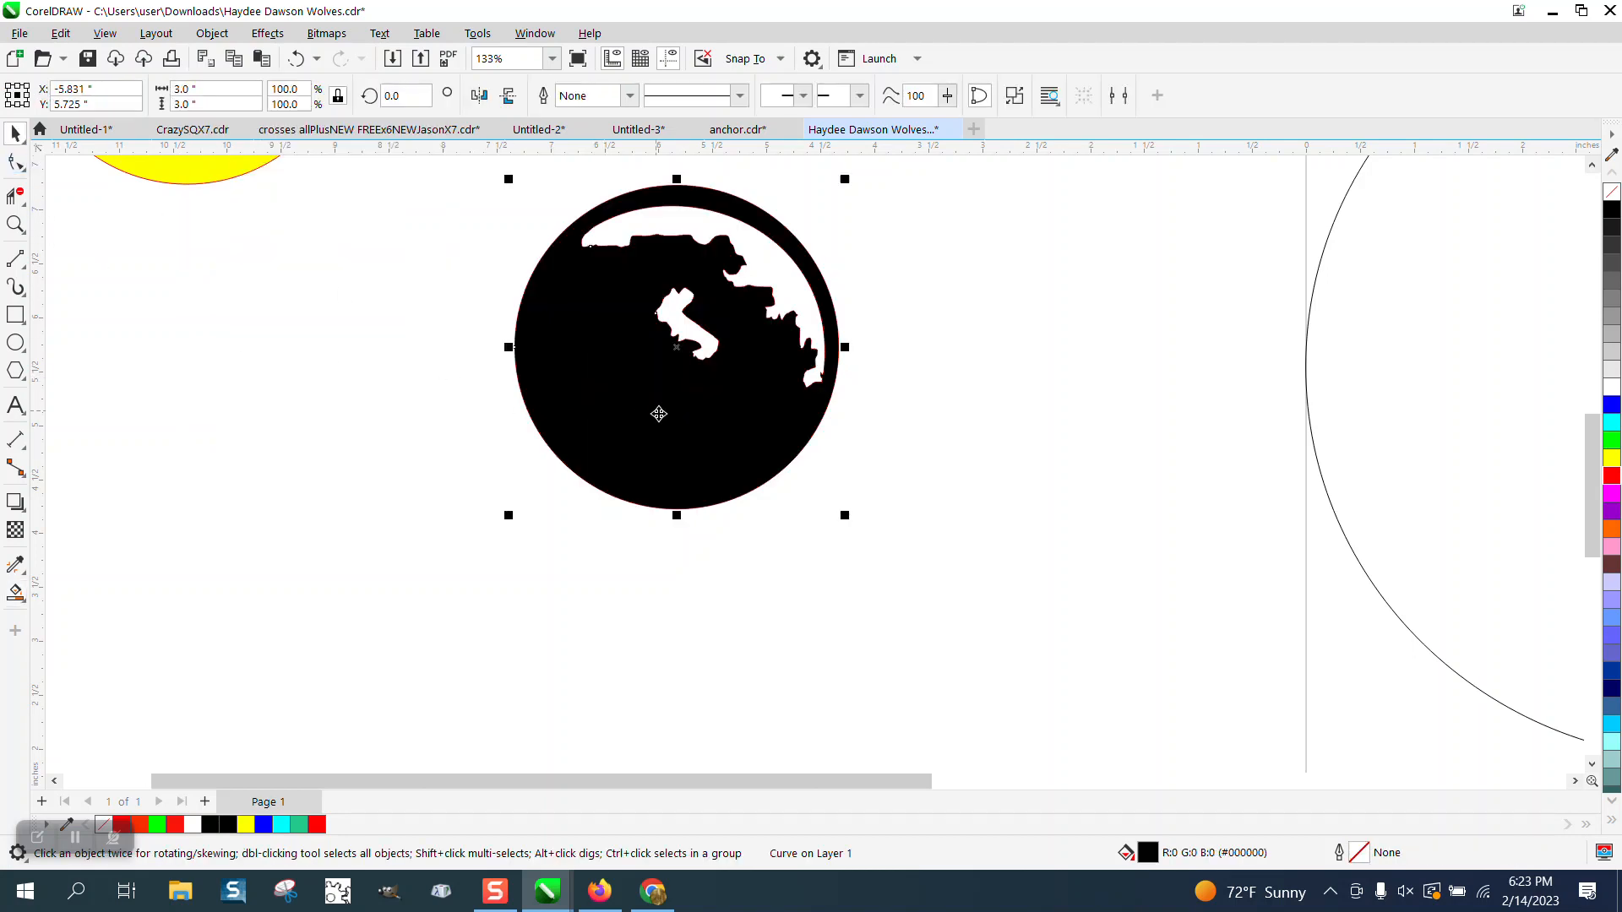
pyautogui.click(1612, 529)
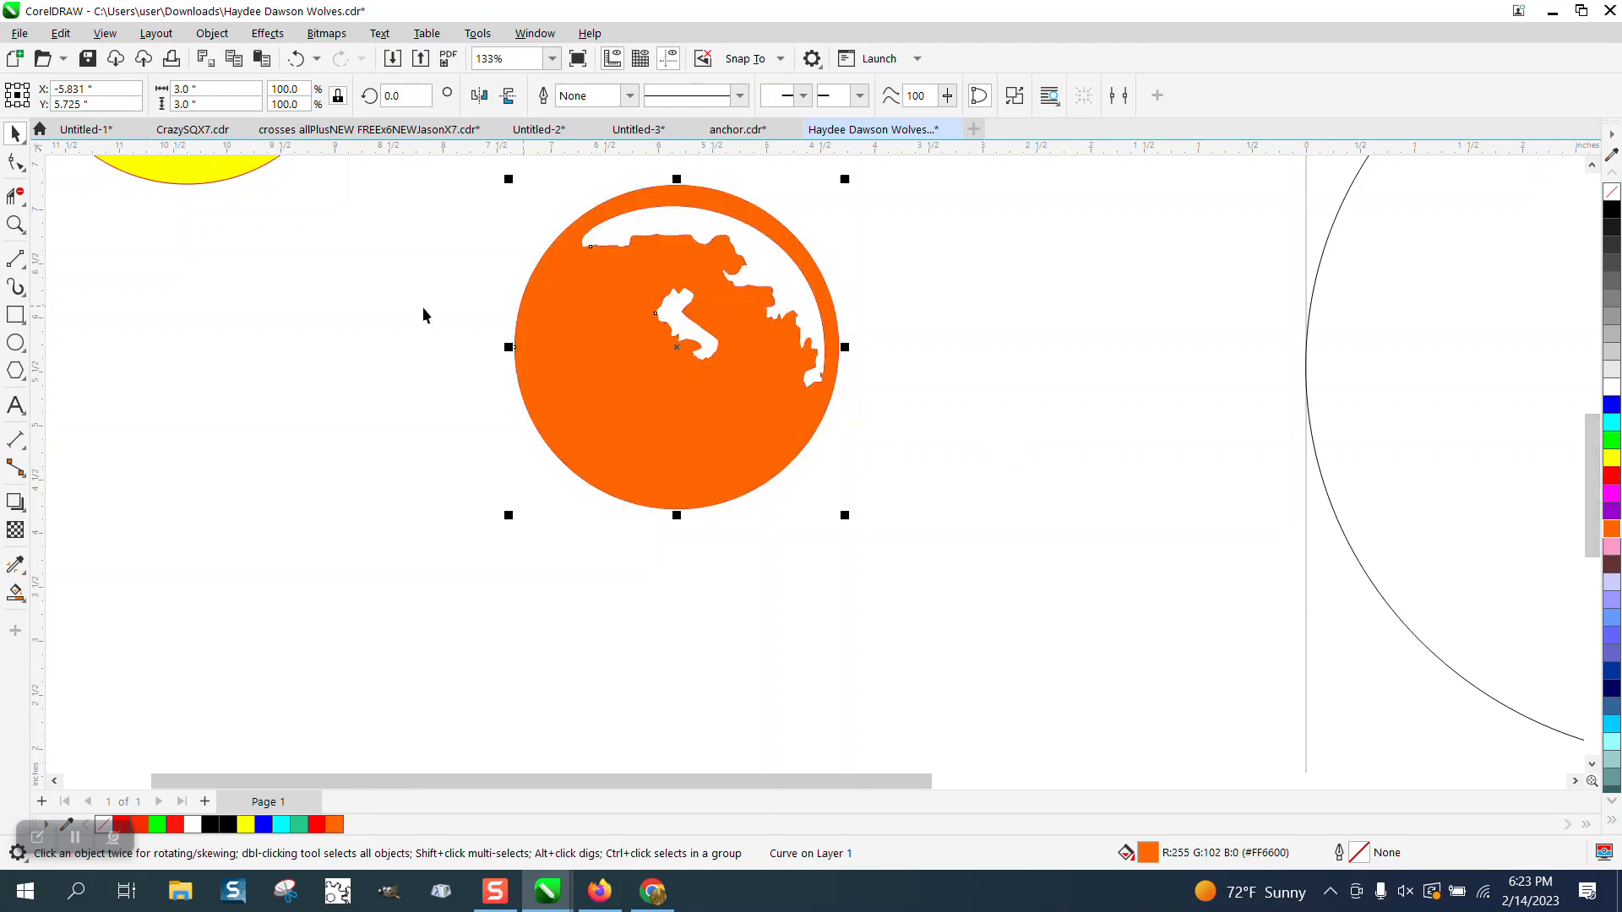
# Step: Draw a rectangle about 4.06 by 3.44 inches over the orange disc, fill it yellow and order it behind the disc
pyautogui.click(16, 314)
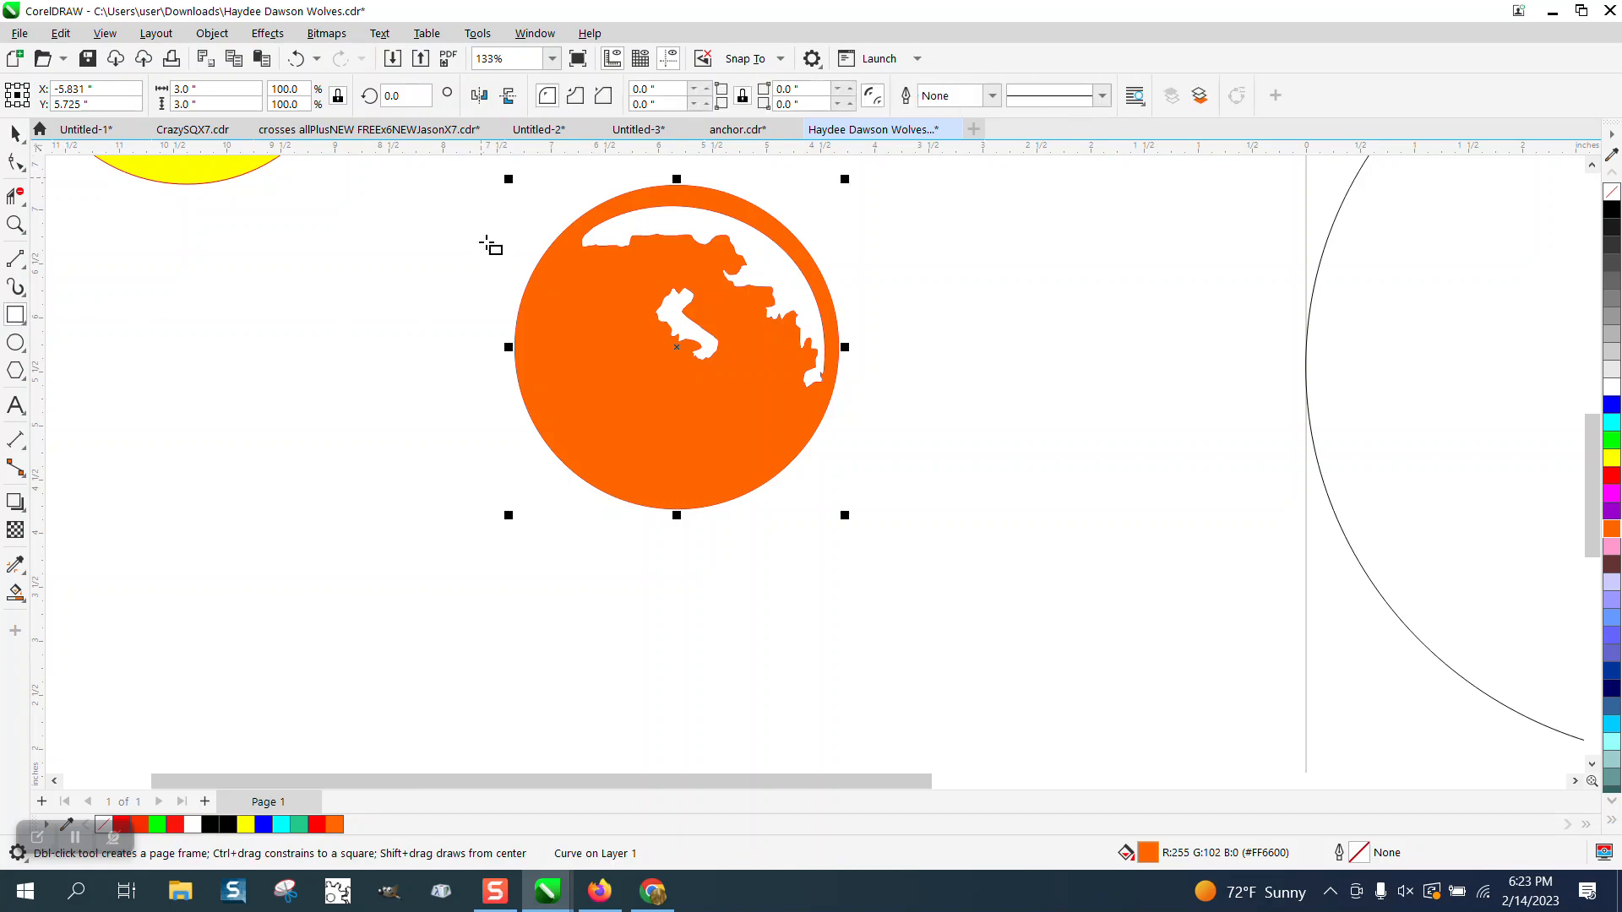
pyautogui.moveTo(482, 180); pyautogui.dragTo(920, 552)
pyautogui.click(1612, 457)
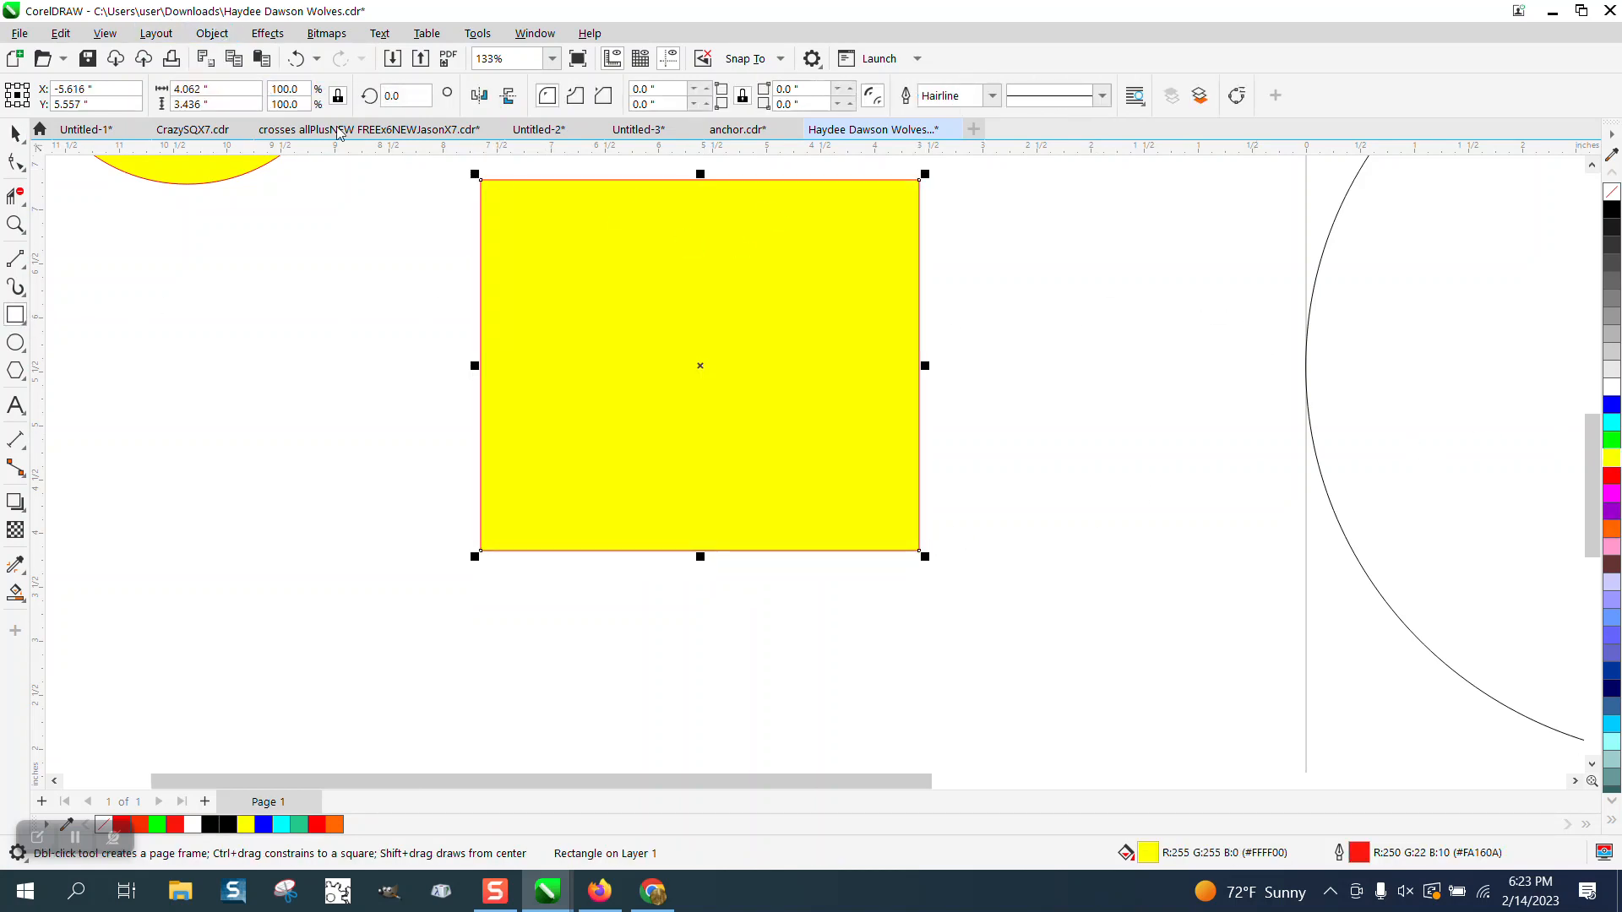
pyautogui.click(212, 33)
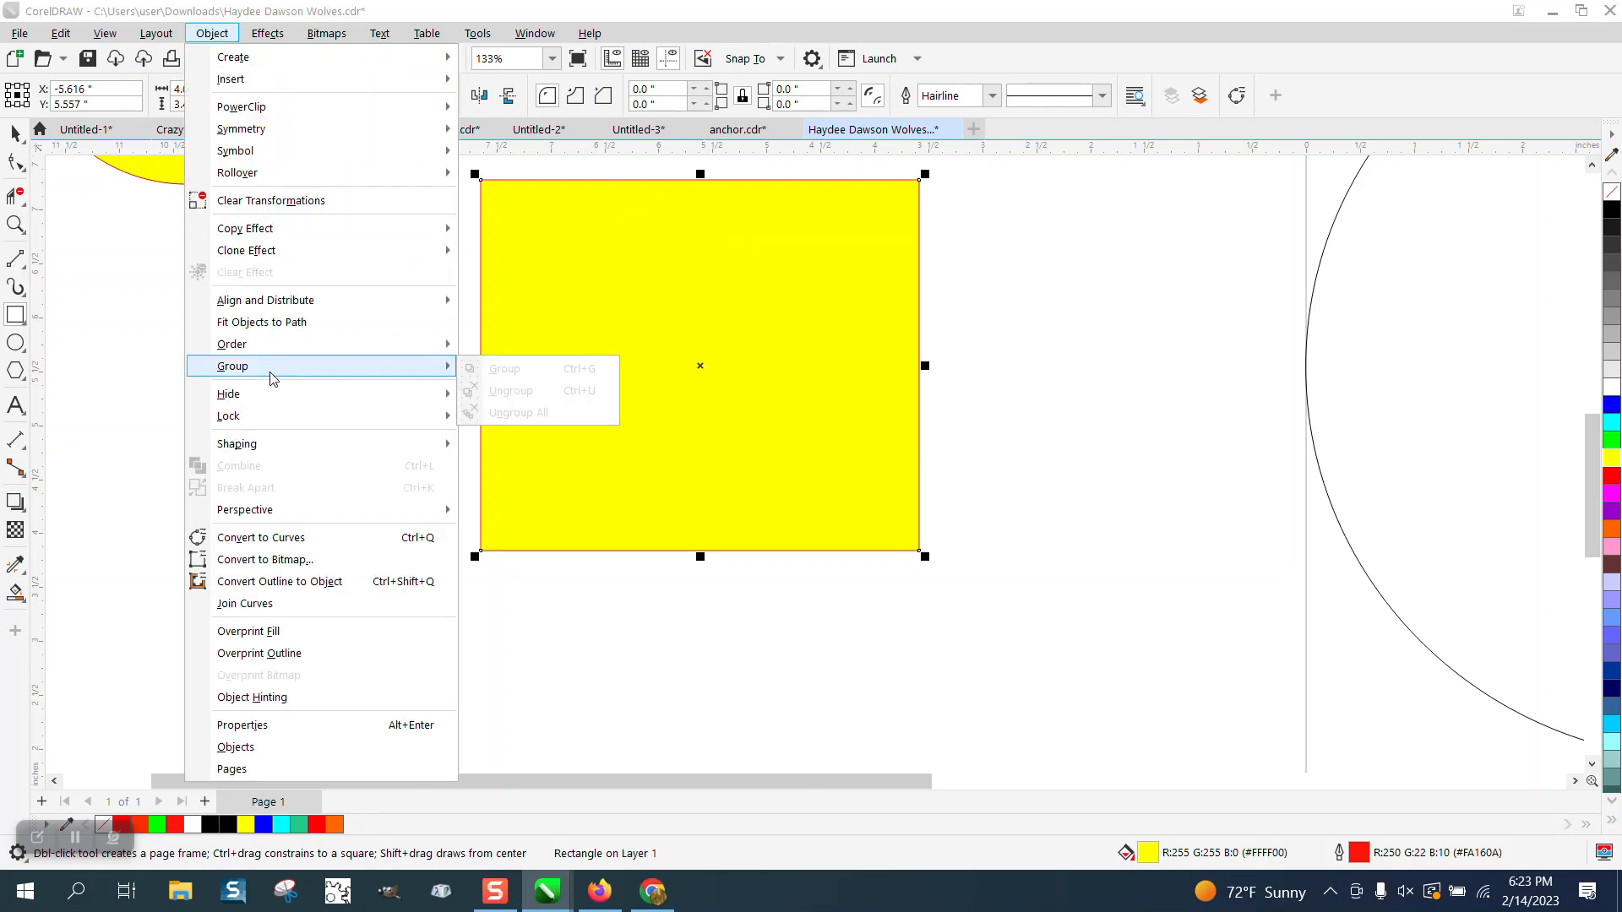
pyautogui.click(533, 366)
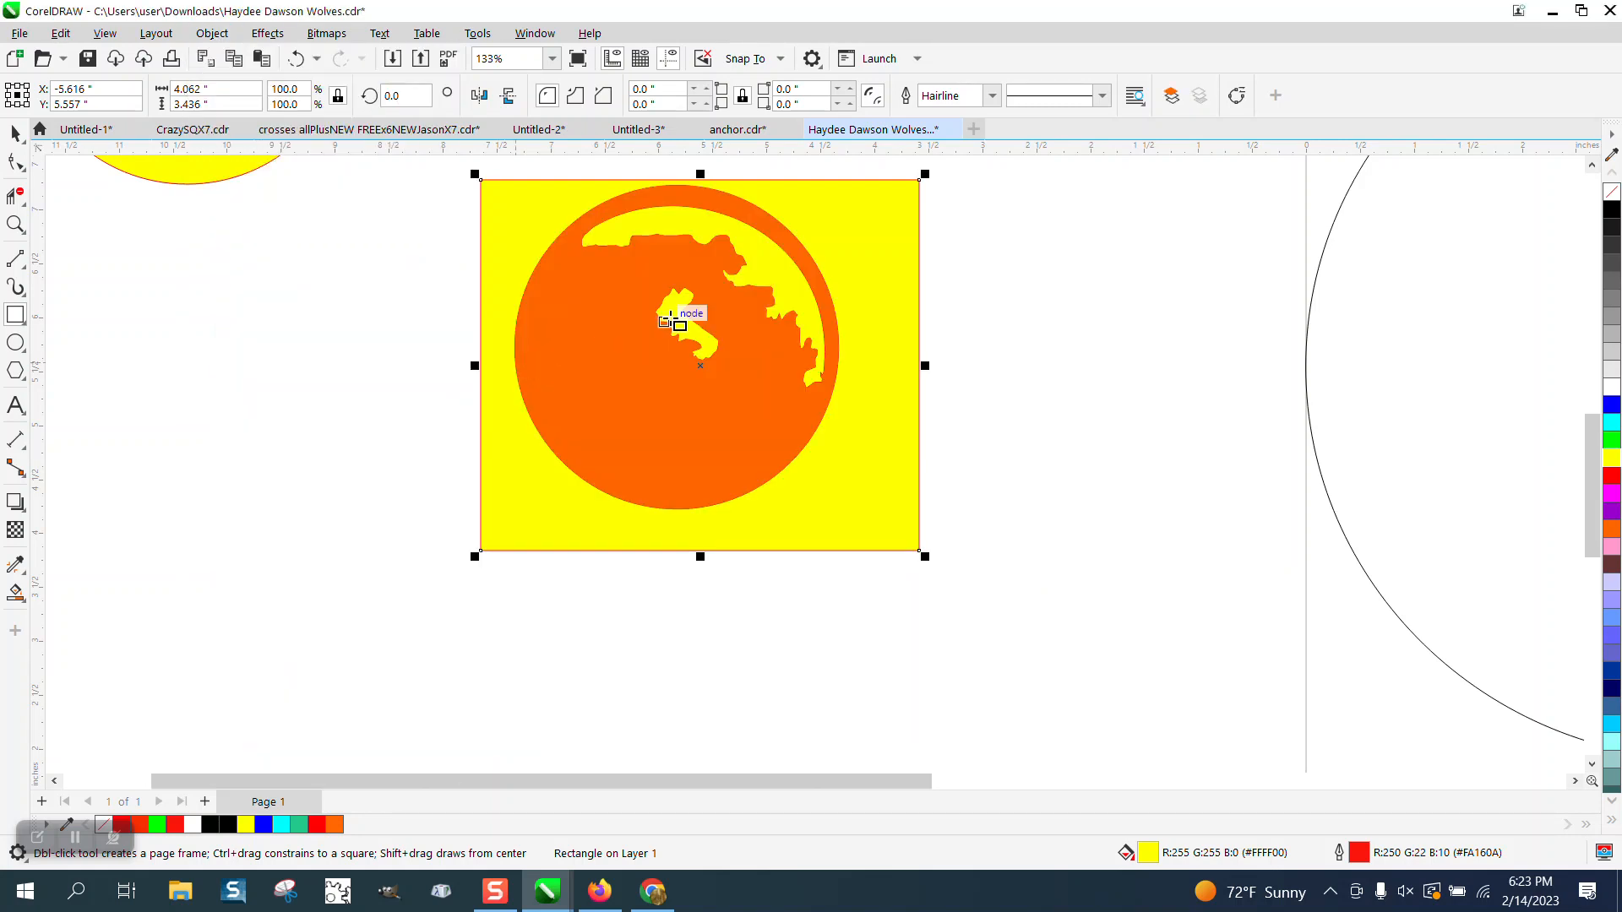
# Step: Delete the yellow rectangle and remove the fill from all four objects of the disc
pyautogui.click(15, 133)
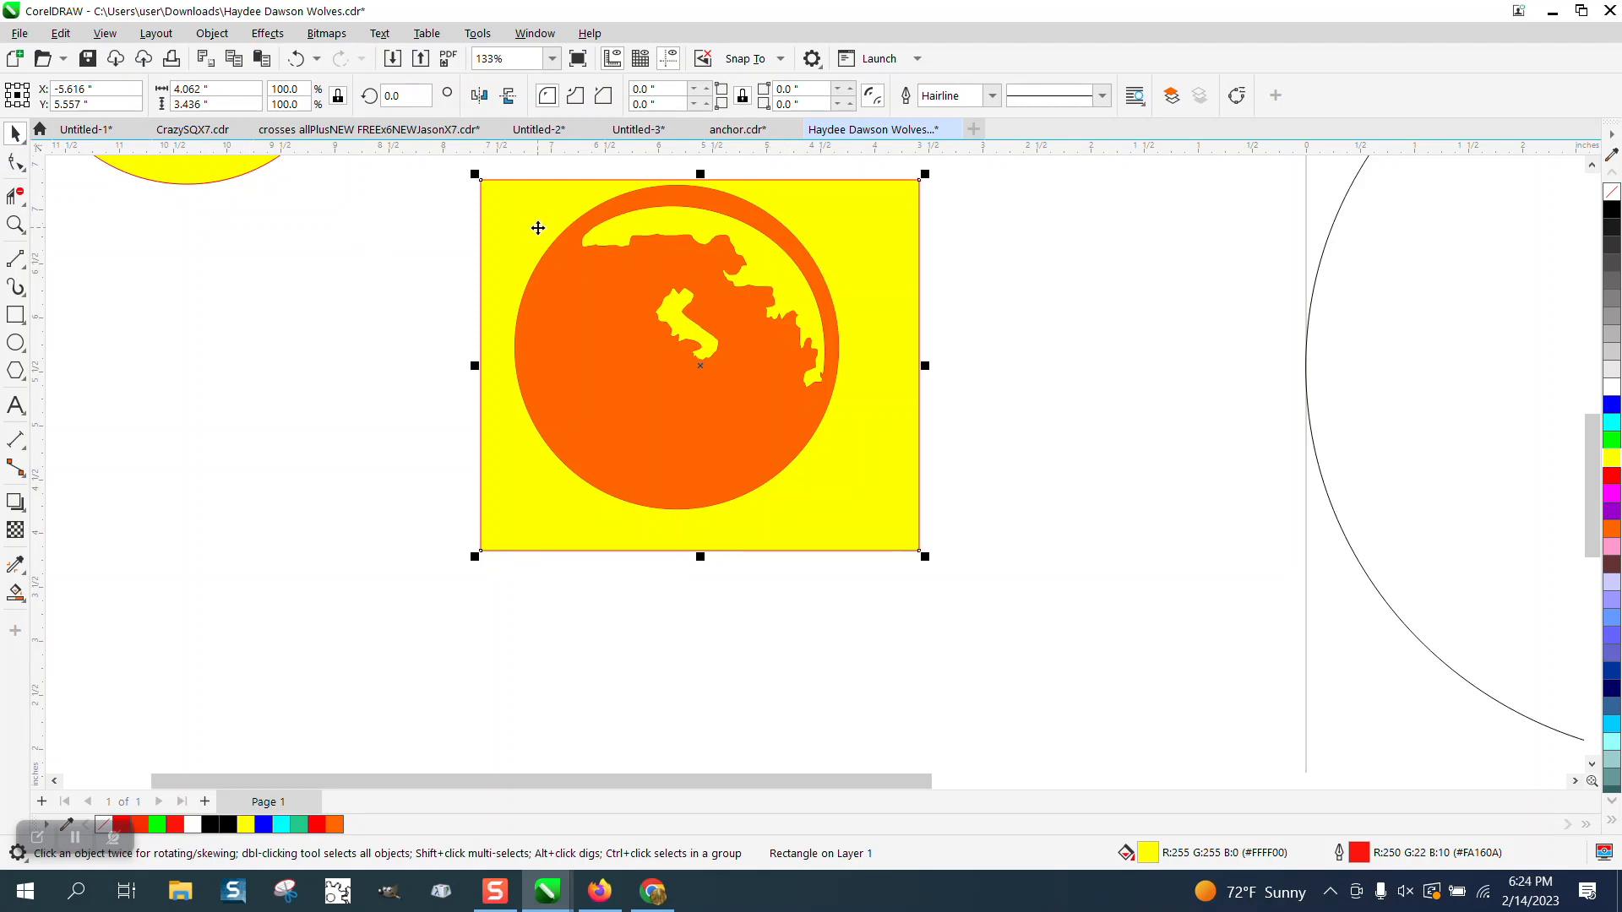
pyautogui.press('Delete')
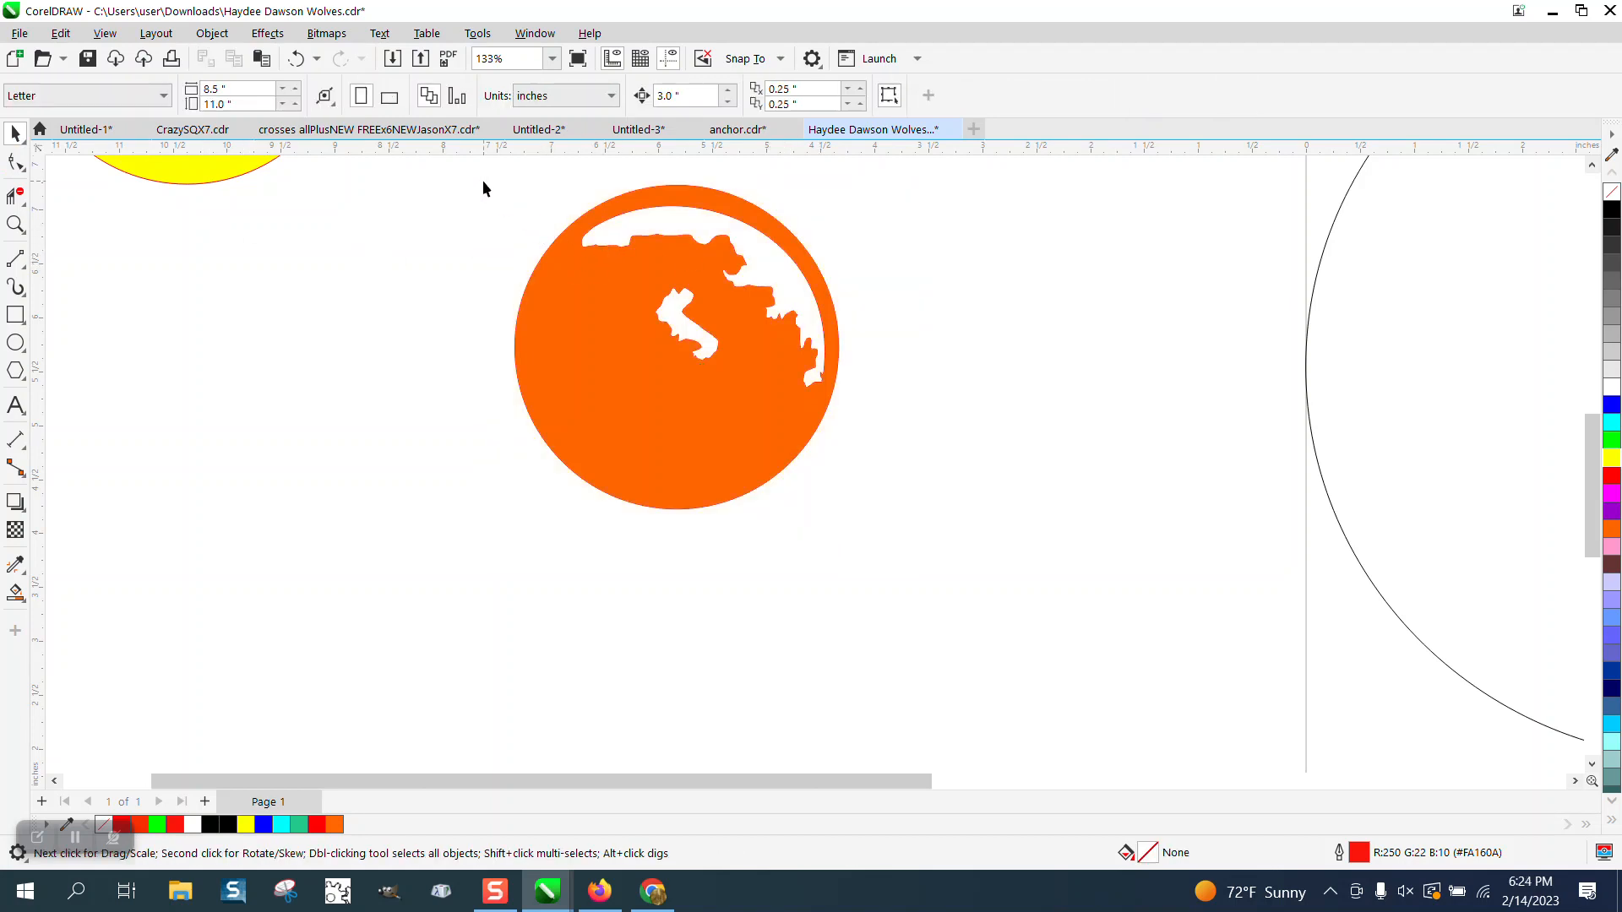
pyautogui.moveTo(936, 515); pyautogui.dragTo(938, 517)
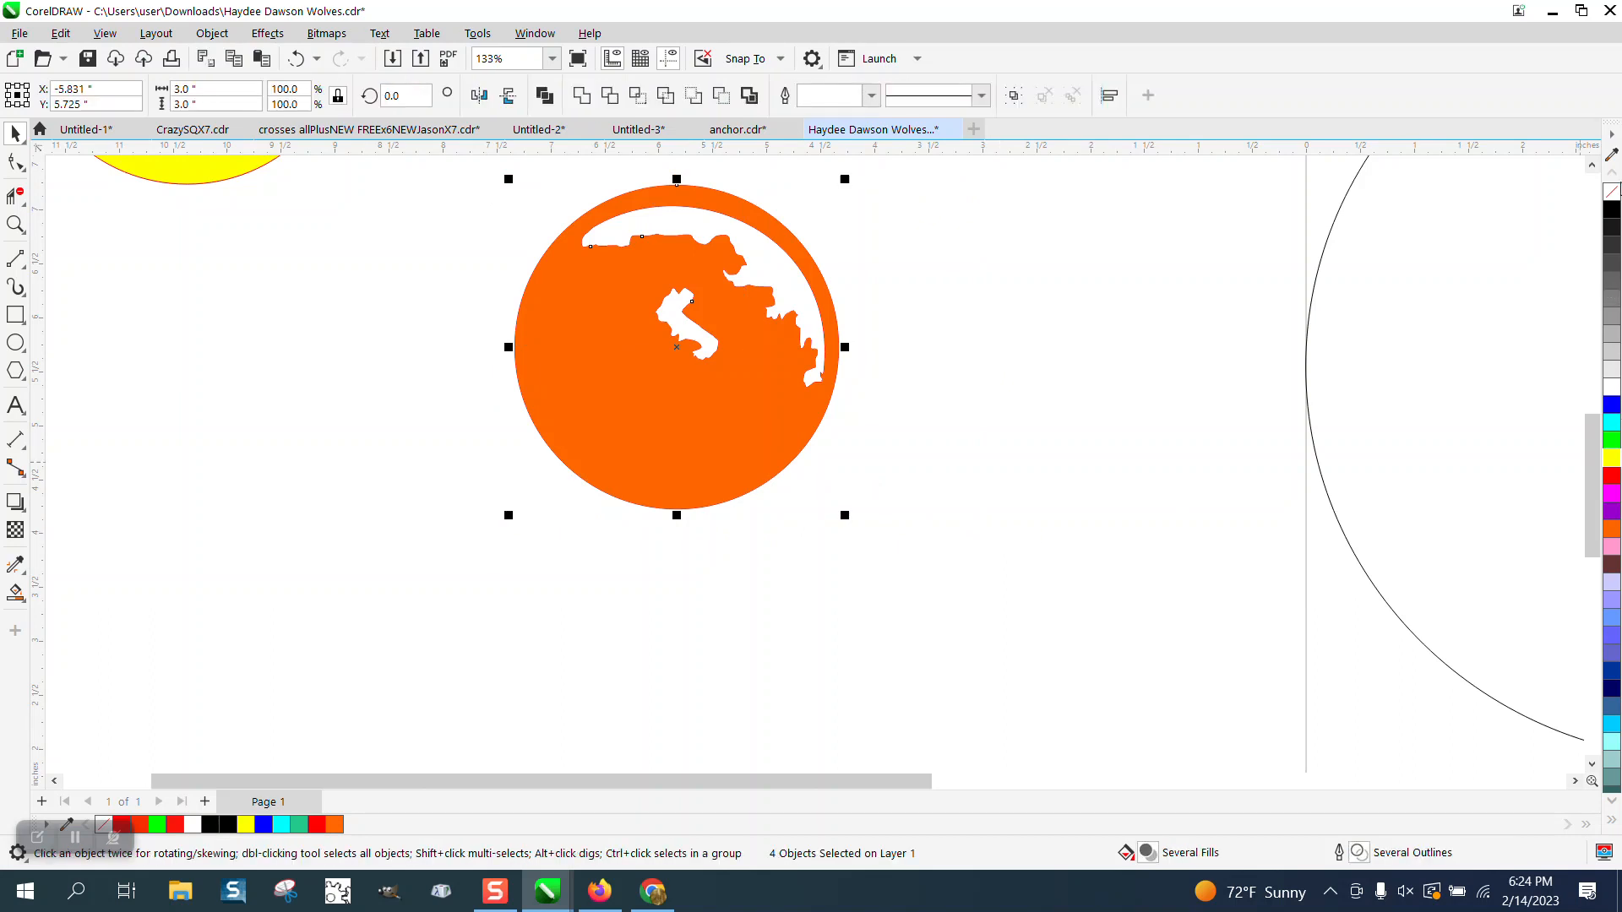
pyautogui.click(1613, 198)
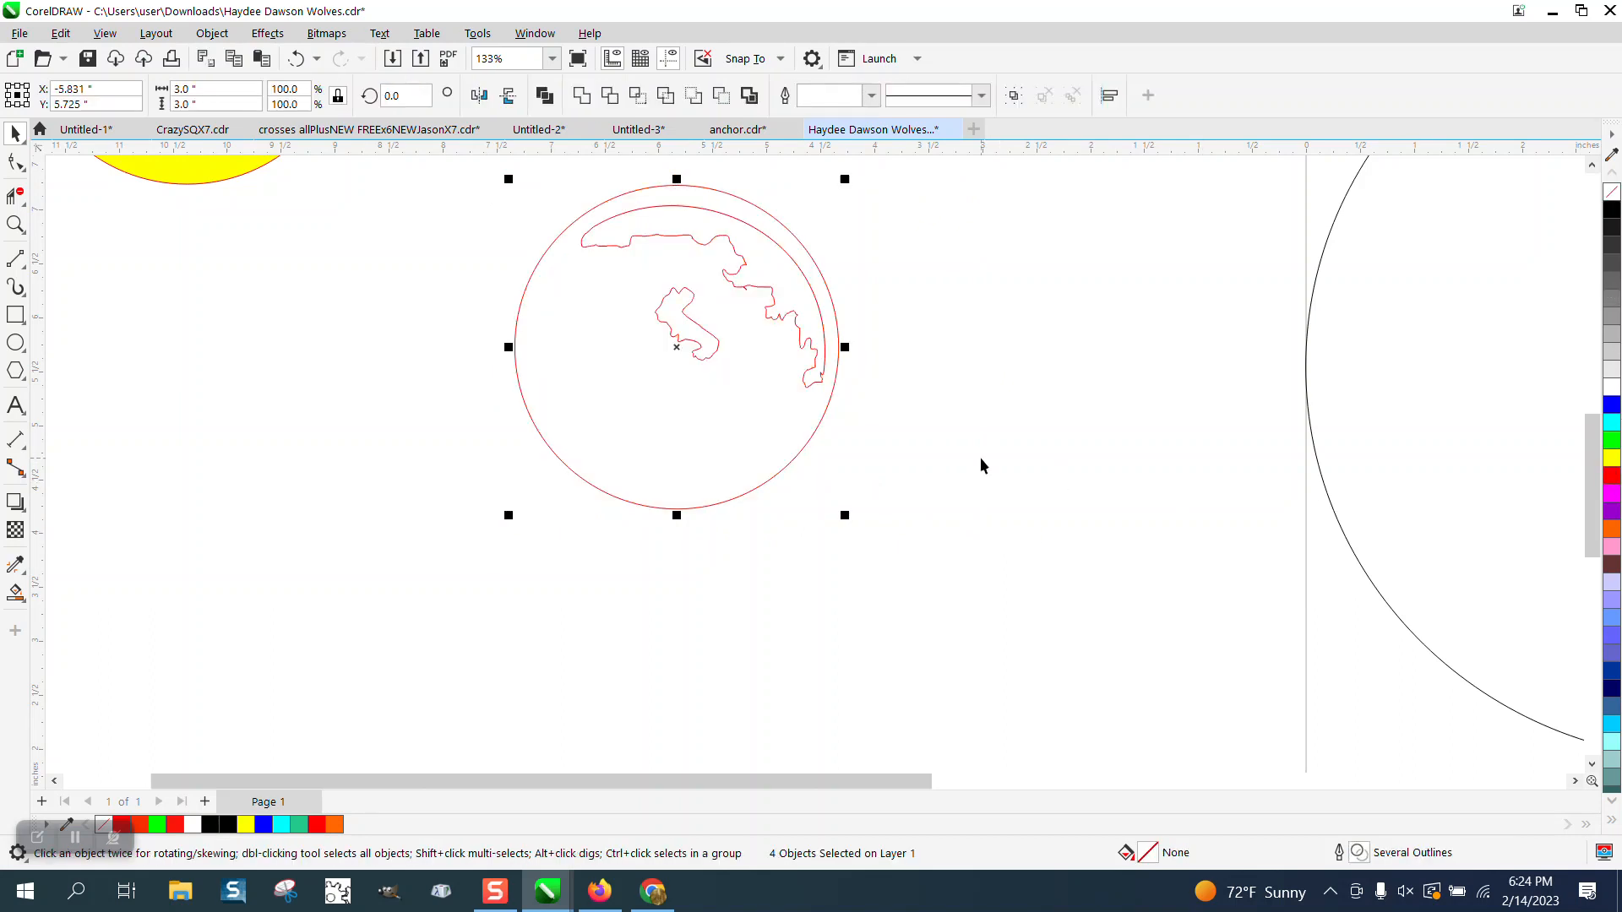
# Step: Examine the V-shaped notch on top of the small inner outline up close for stray slivers and overlaps
pyautogui.click(15, 224)
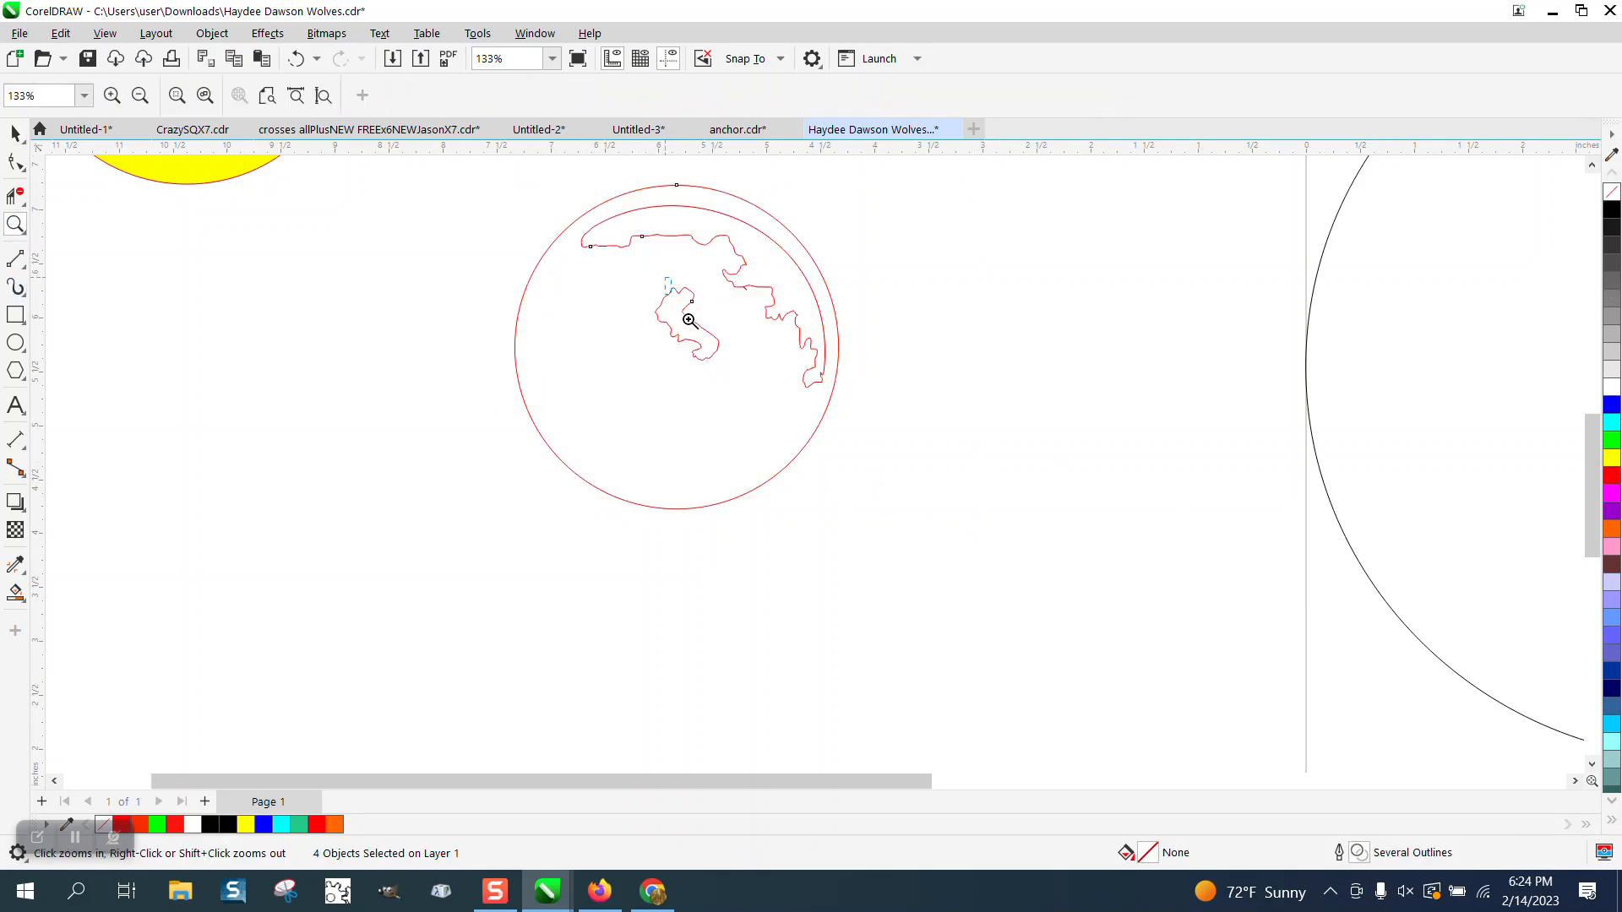
pyautogui.moveTo(665, 277); pyautogui.dragTo(746, 372)
pyautogui.moveTo(686, 241); pyautogui.dragTo(788, 349)
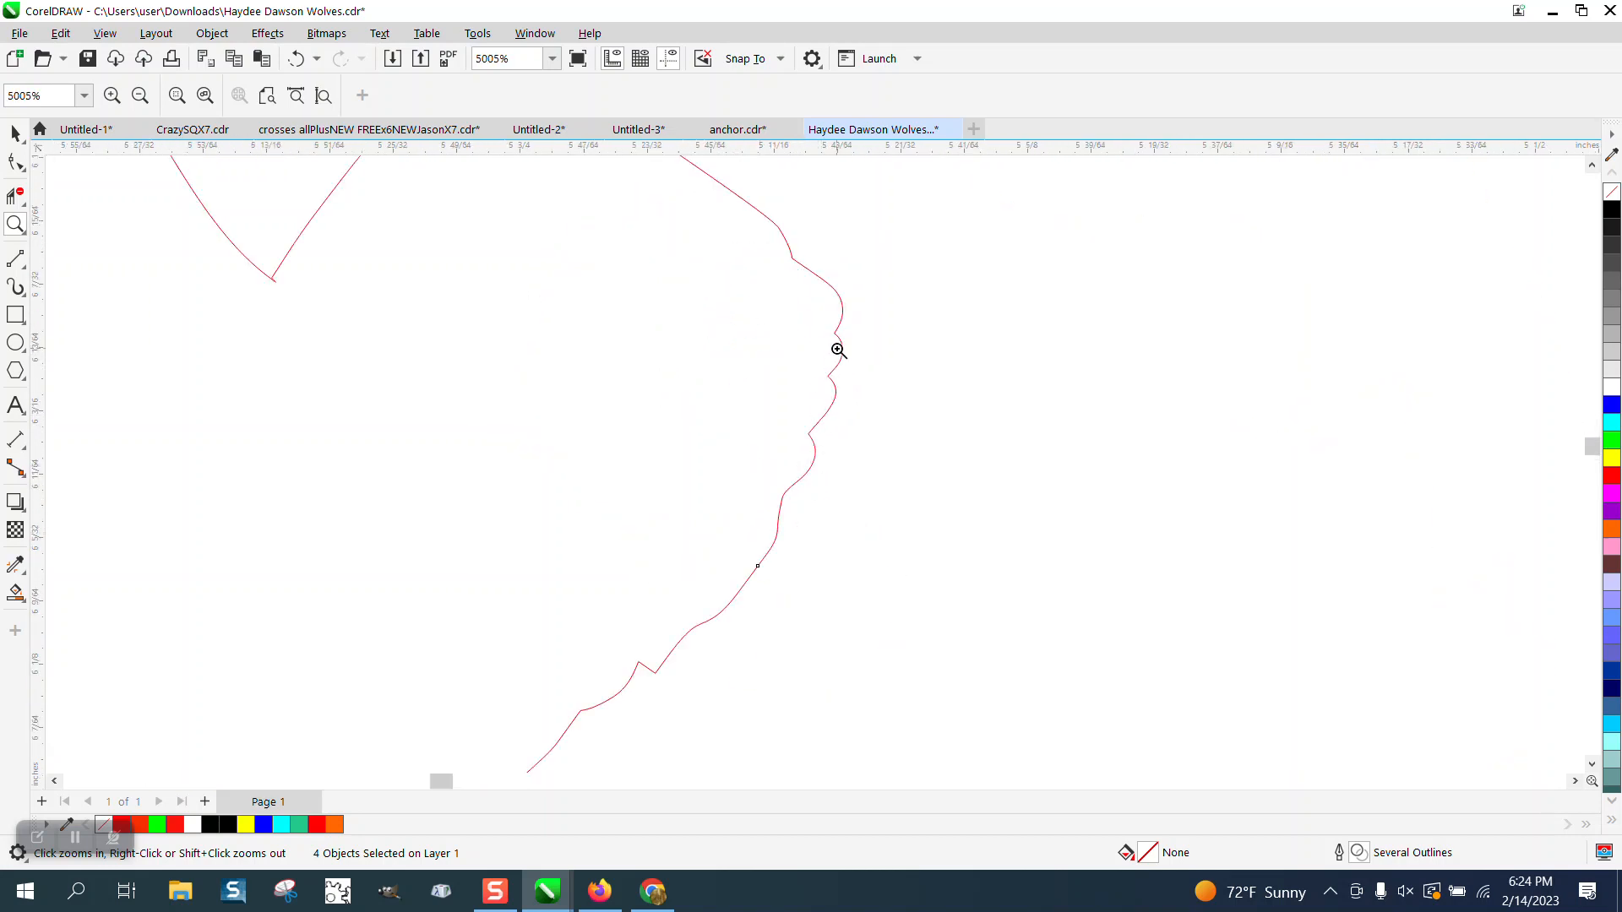
pyautogui.scroll(-1, 809, 305)
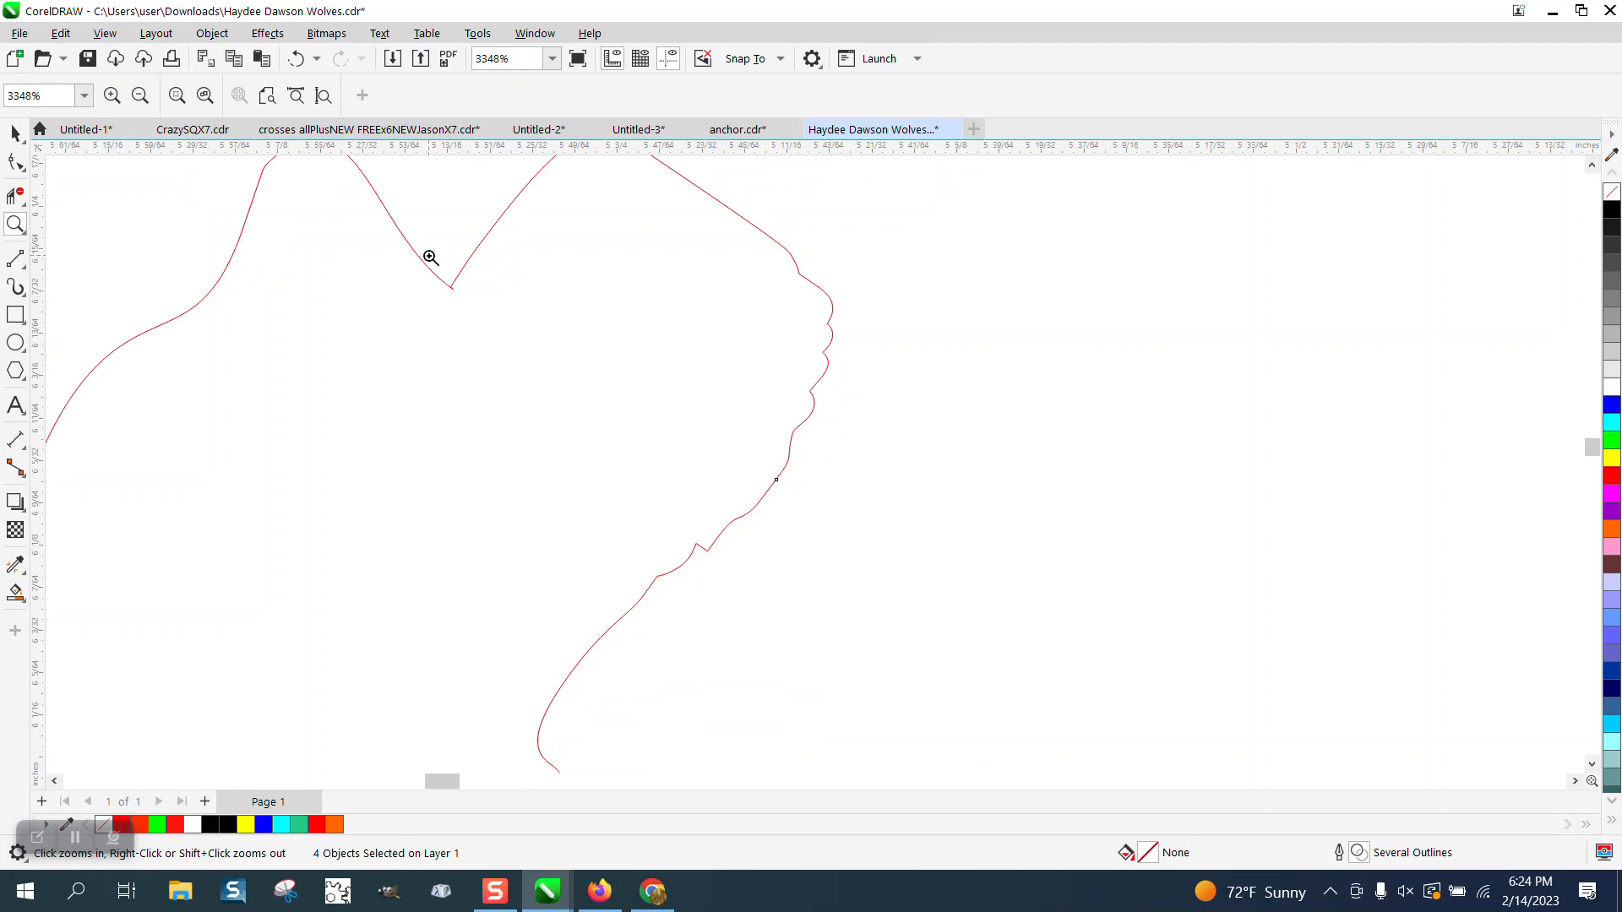
pyautogui.moveTo(430, 257); pyautogui.dragTo(482, 314)
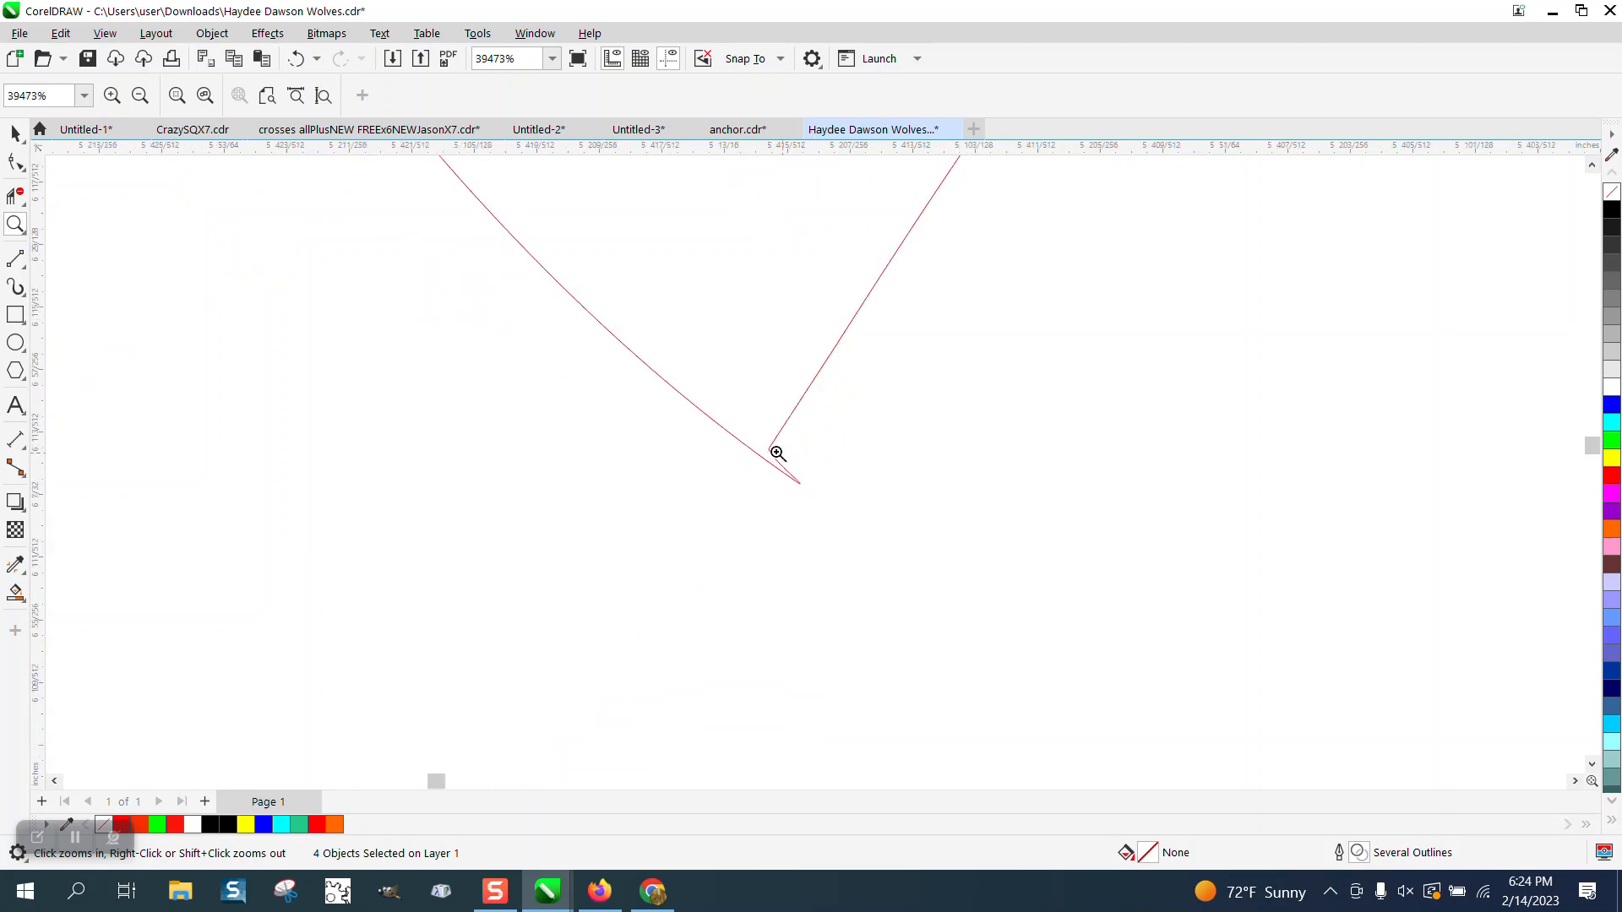
pyautogui.scroll(-3, 760, 466)
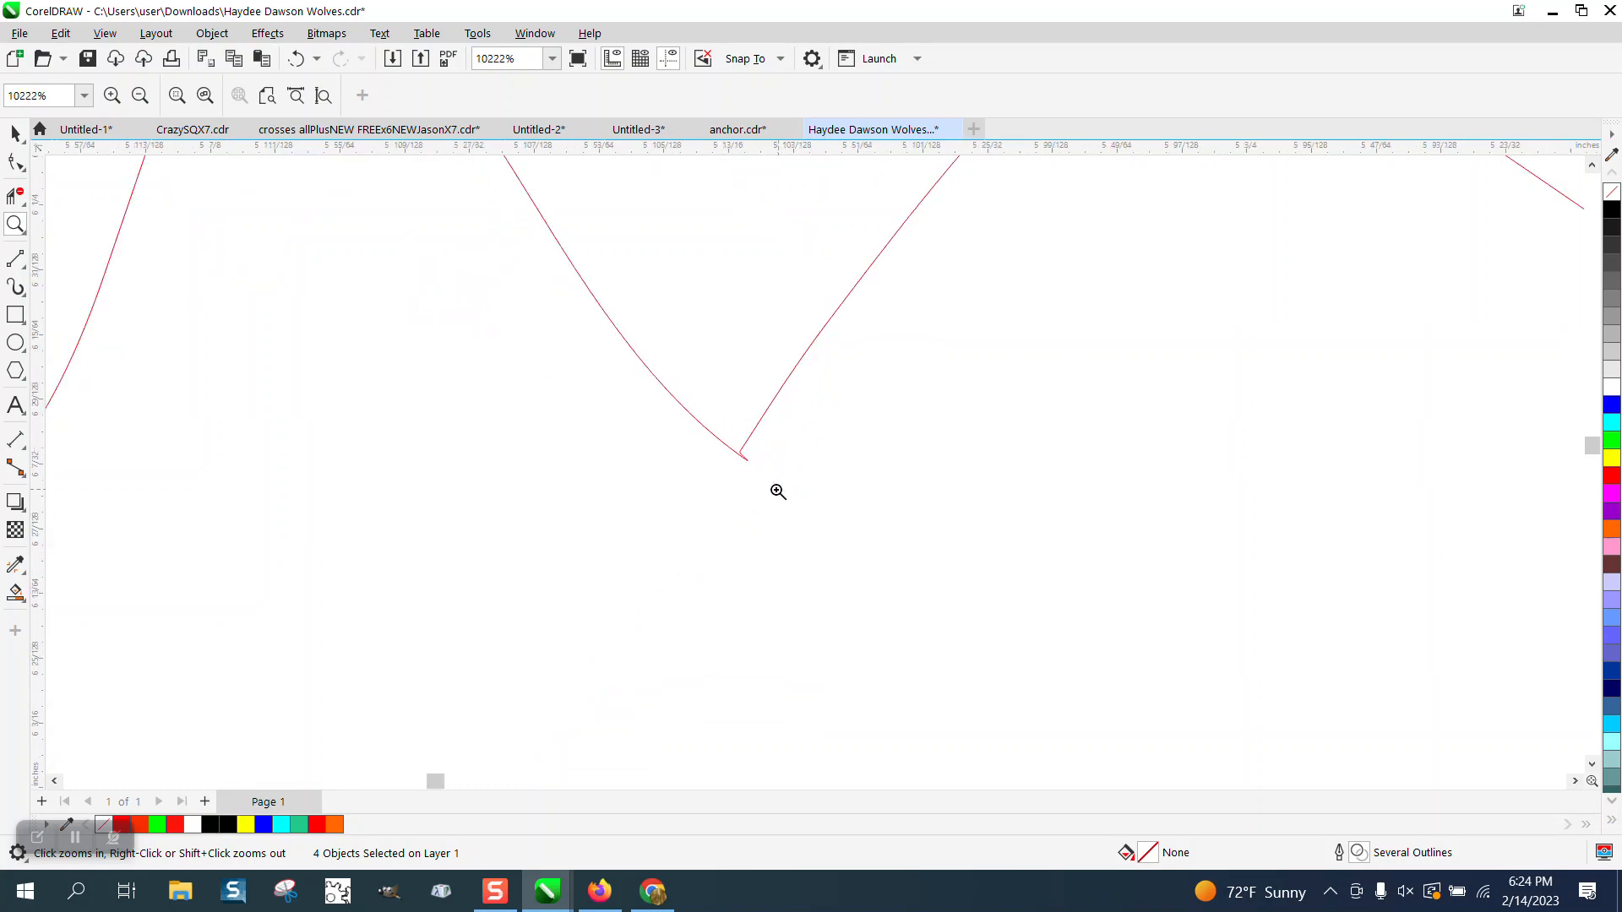
pyautogui.scroll(-4, 604, 453)
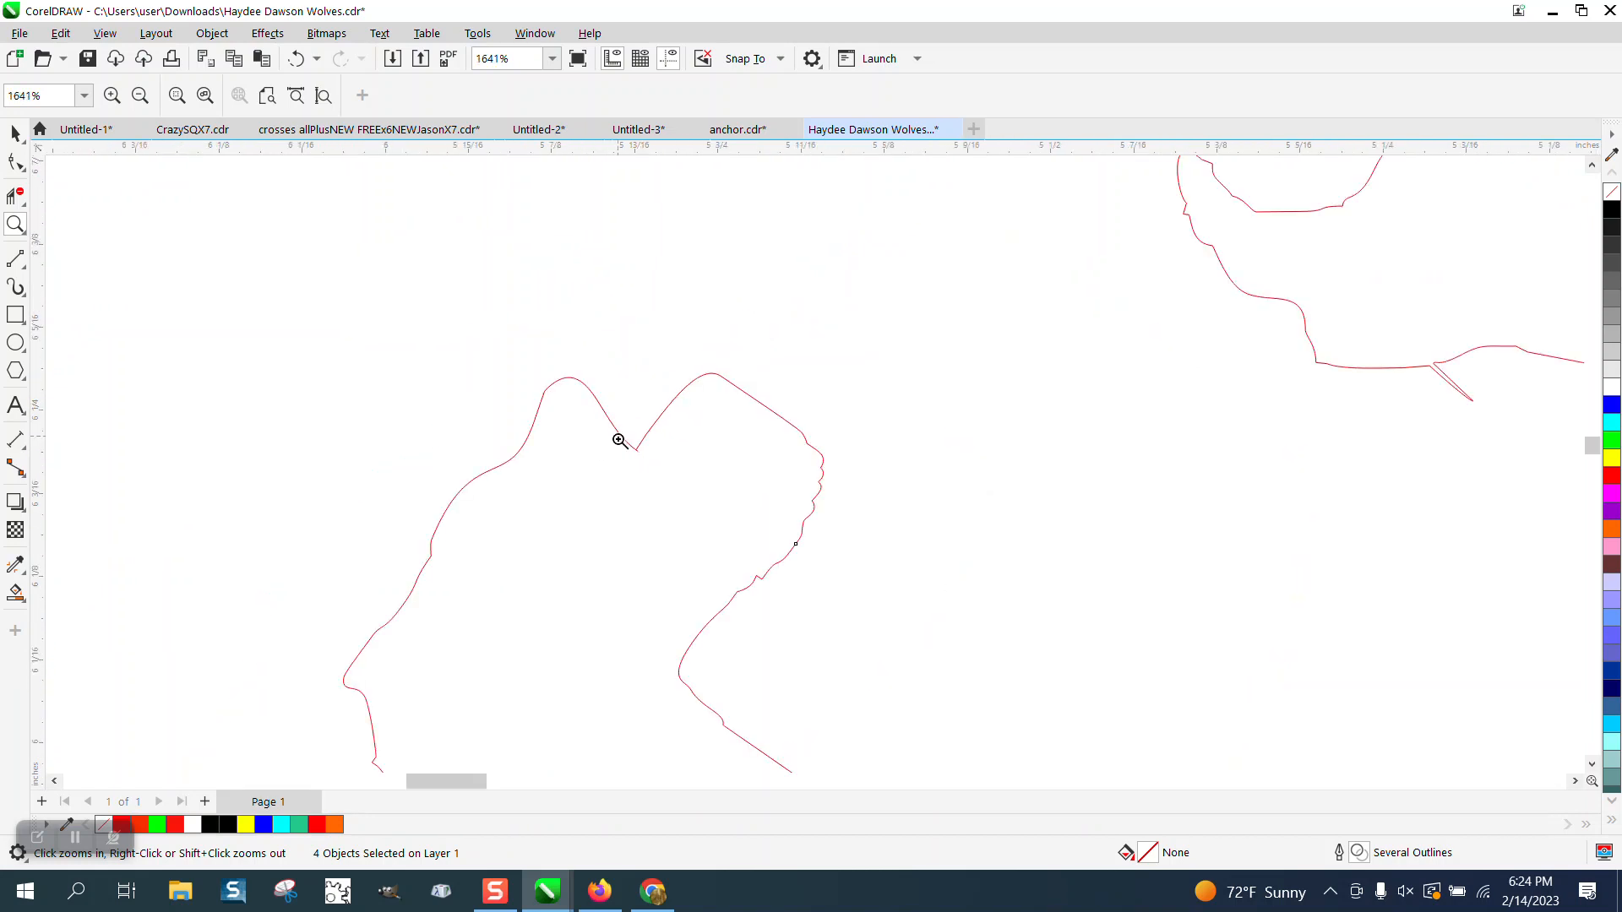
pyautogui.scroll(-1, 619, 440)
pyautogui.scroll(-1, 630, 465)
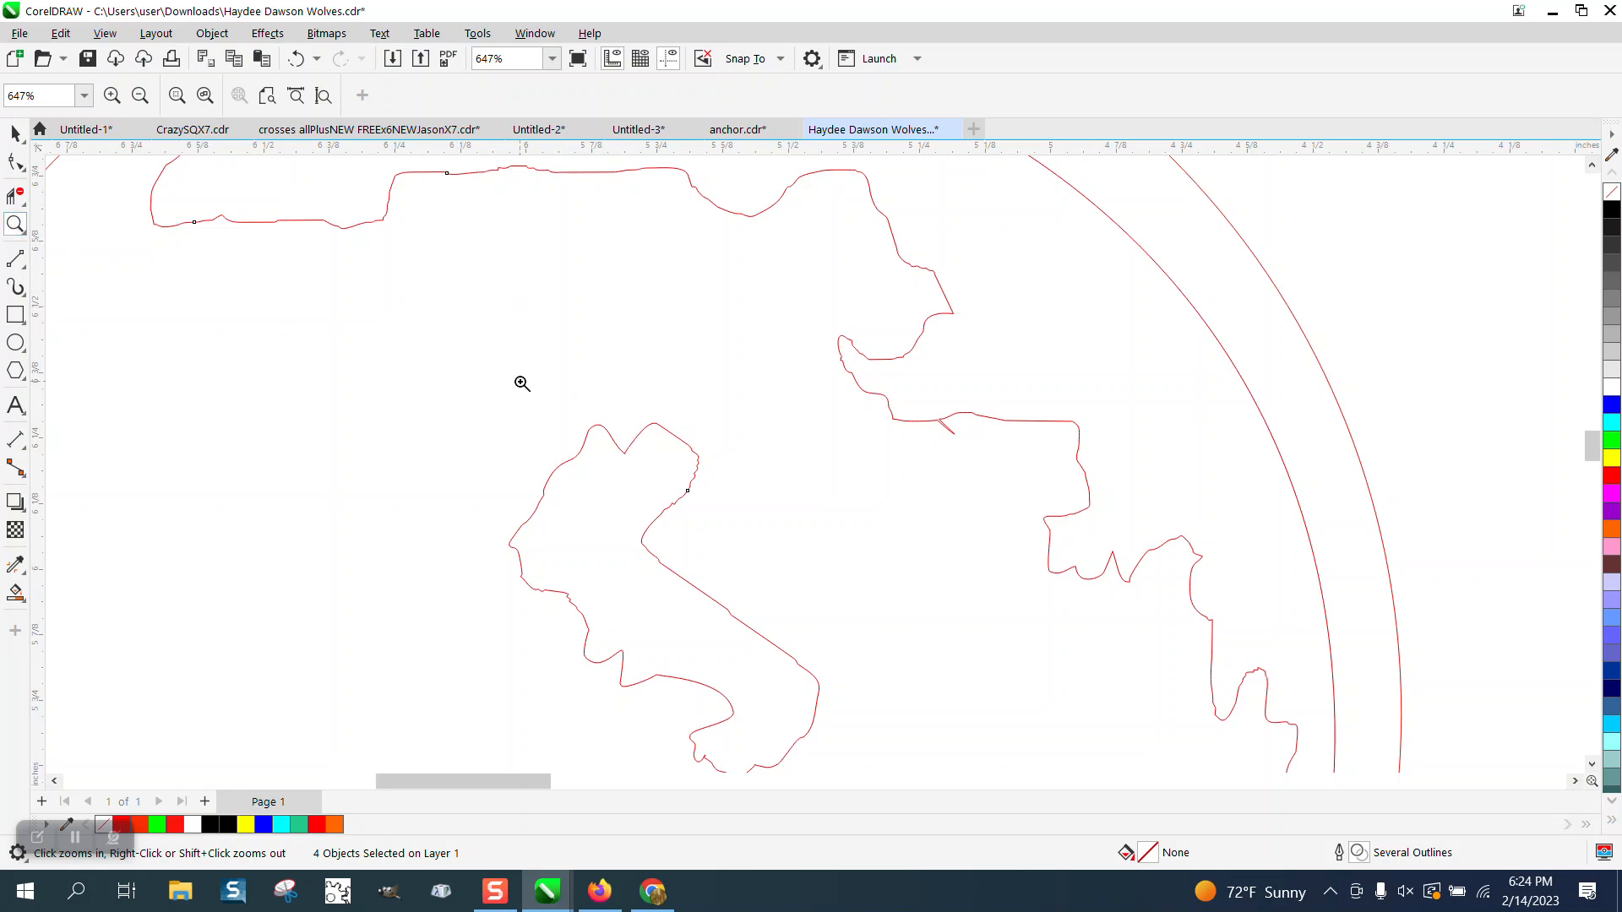
pyautogui.moveTo(581, 422); pyautogui.dragTo(676, 483)
pyautogui.moveTo(752, 386); pyautogui.dragTo(774, 439)
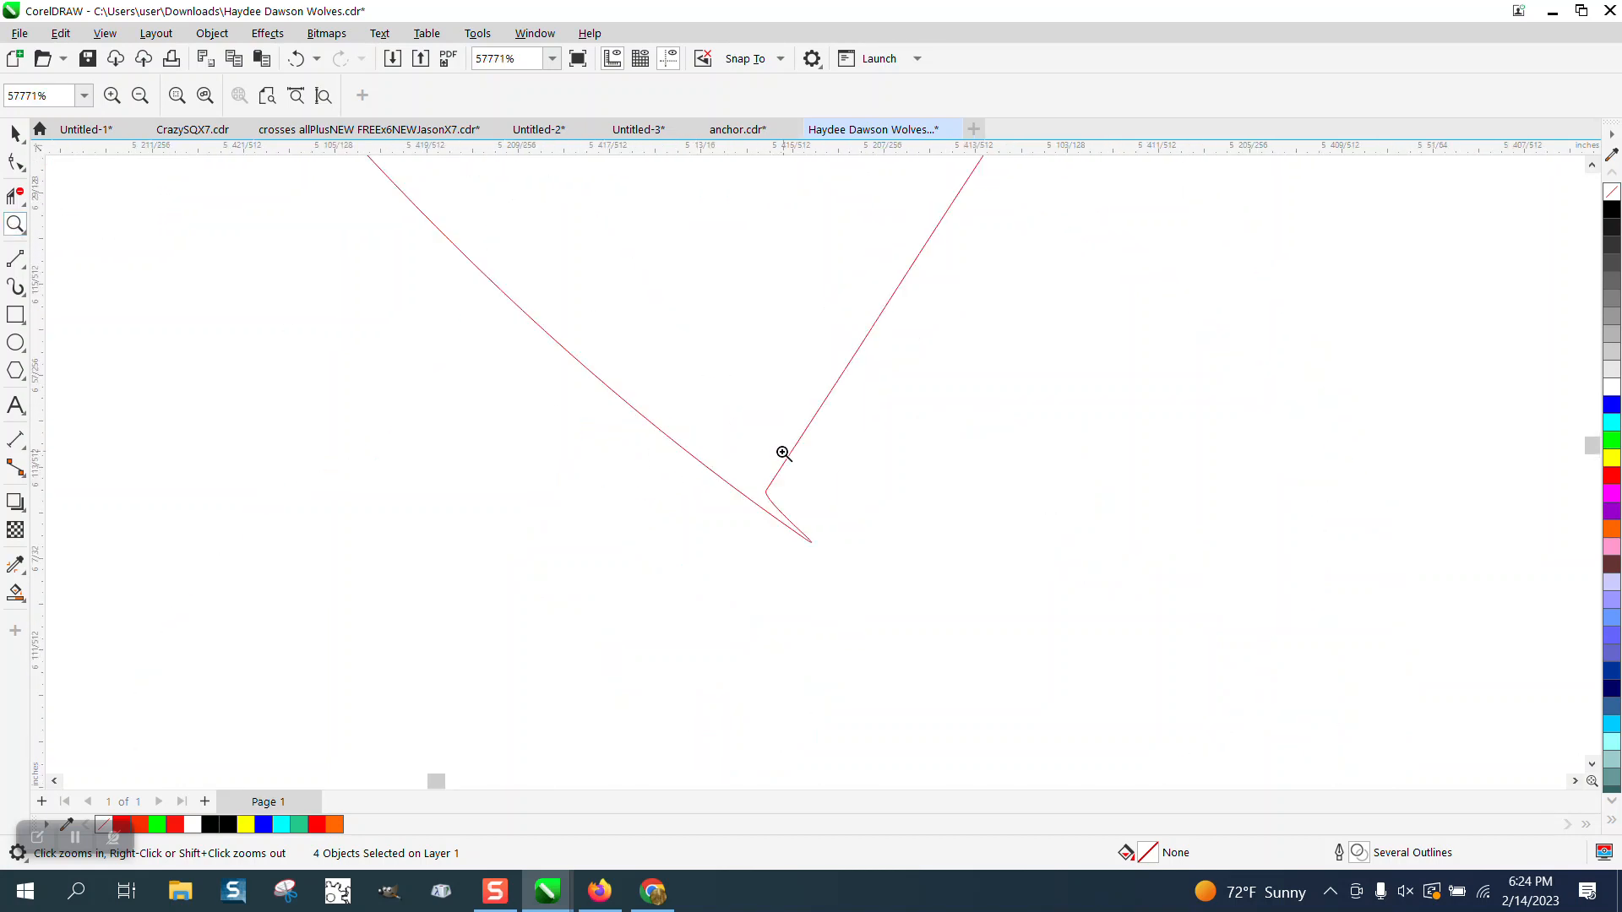
# Step: Try moving the node at the base of the notch's sliver across the opposite edge, and undo the edit
pyautogui.click(25, 175)
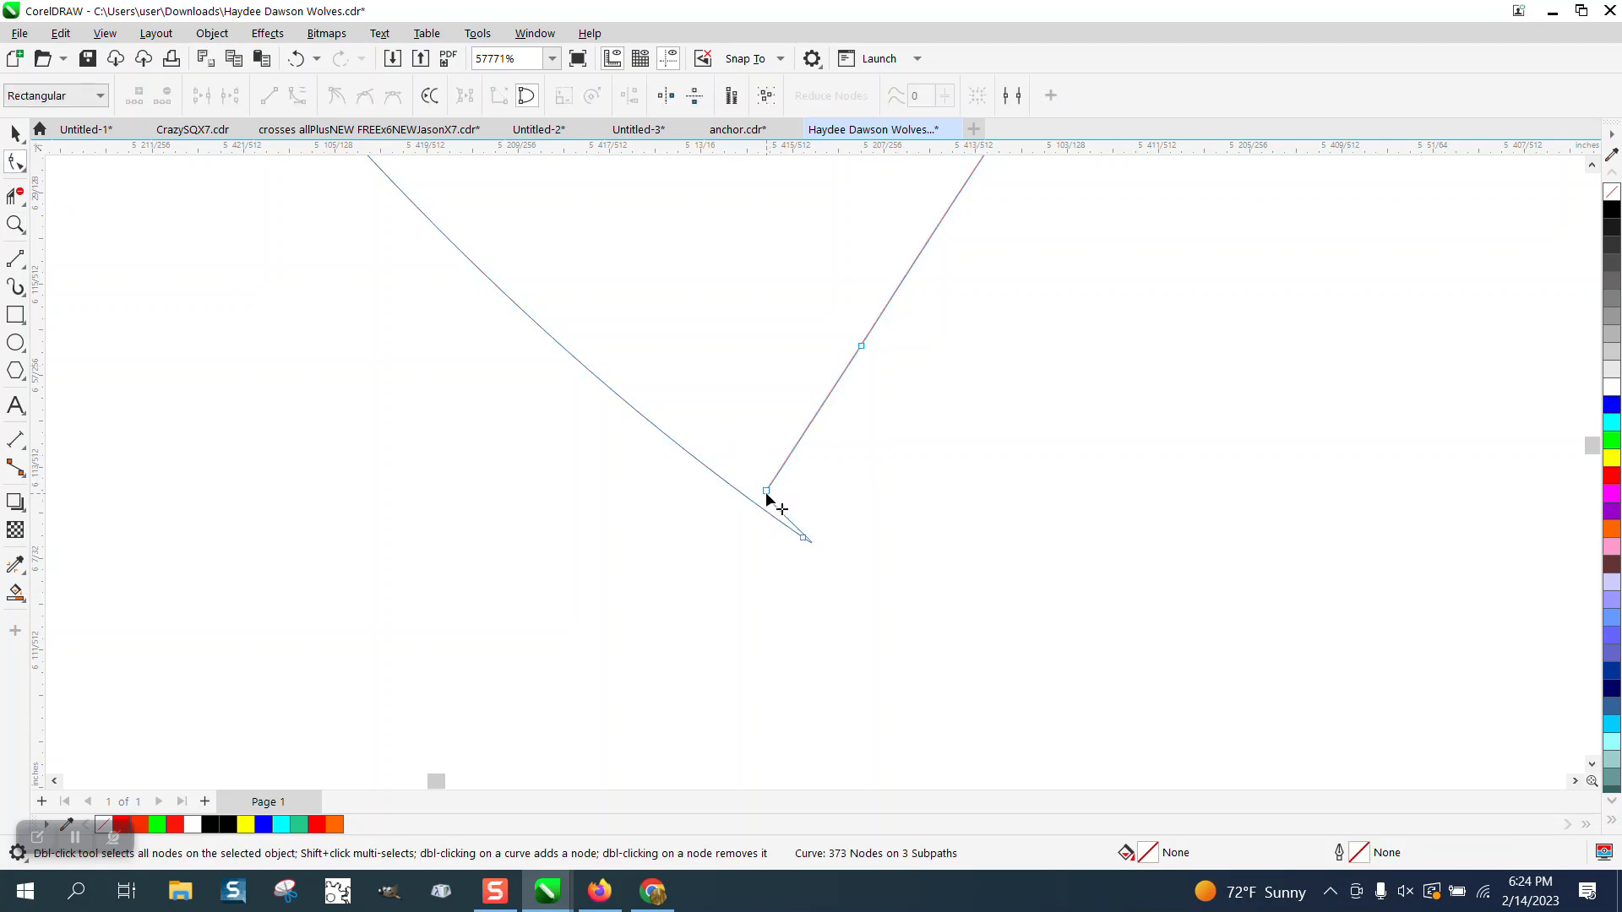
pyautogui.moveTo(766, 499); pyautogui.dragTo(734, 551)
pyautogui.click(15, 199)
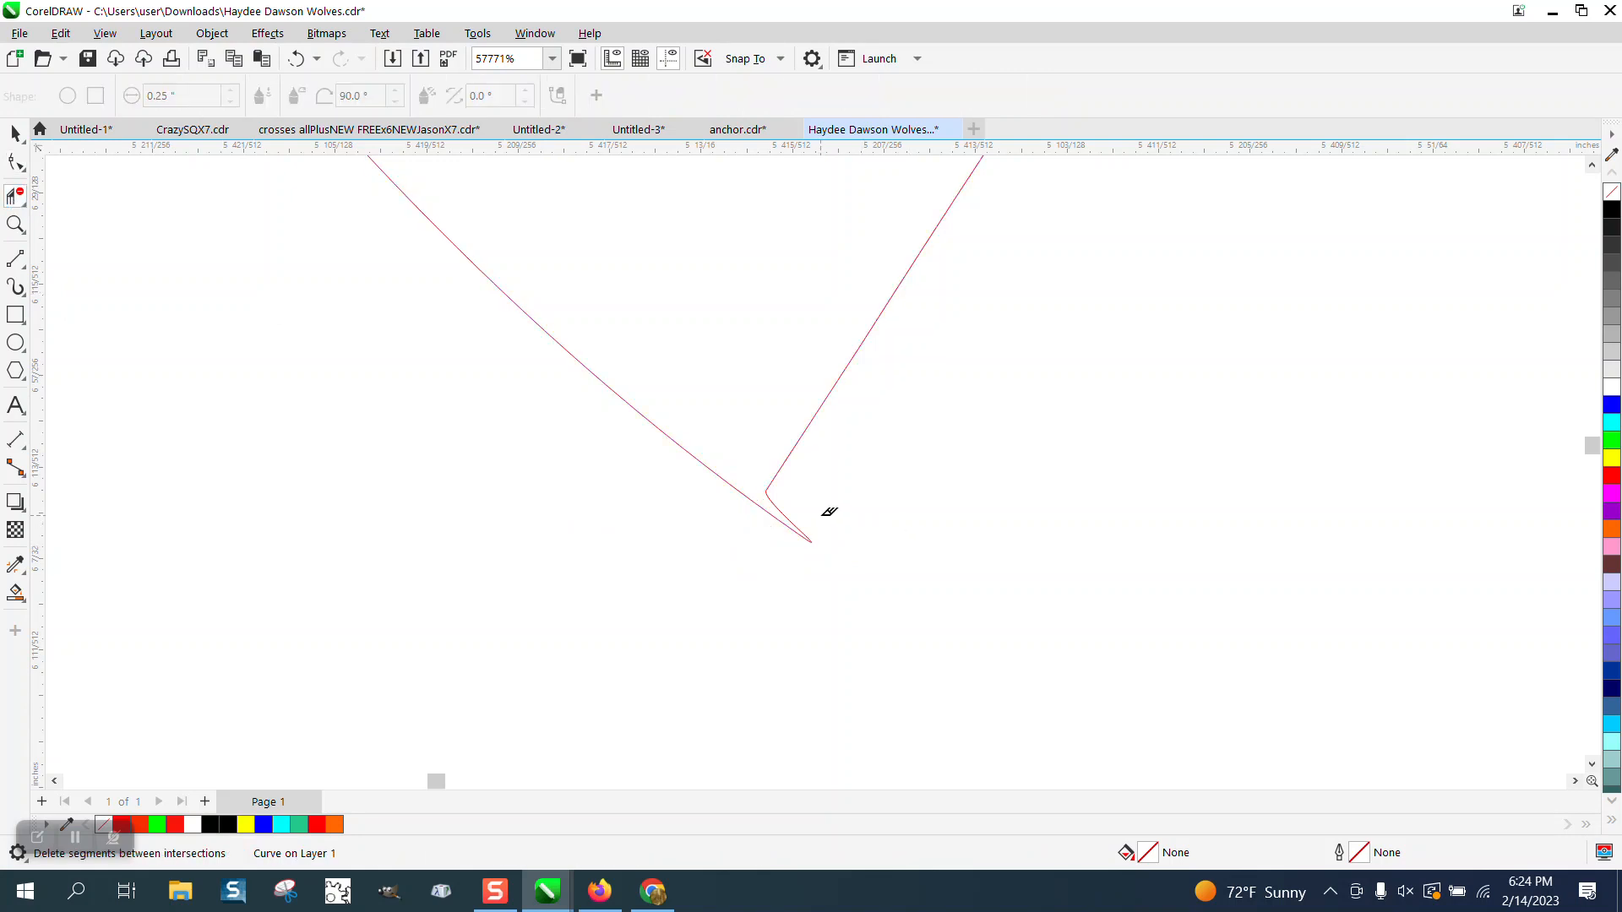
pyautogui.click(296, 58)
# Step: Move the unoutlined curve's node at the base of the notch's sliver just past the opposite edge
pyautogui.click(15, 163)
pyautogui.moveTo(766, 494); pyautogui.dragTo(743, 549)
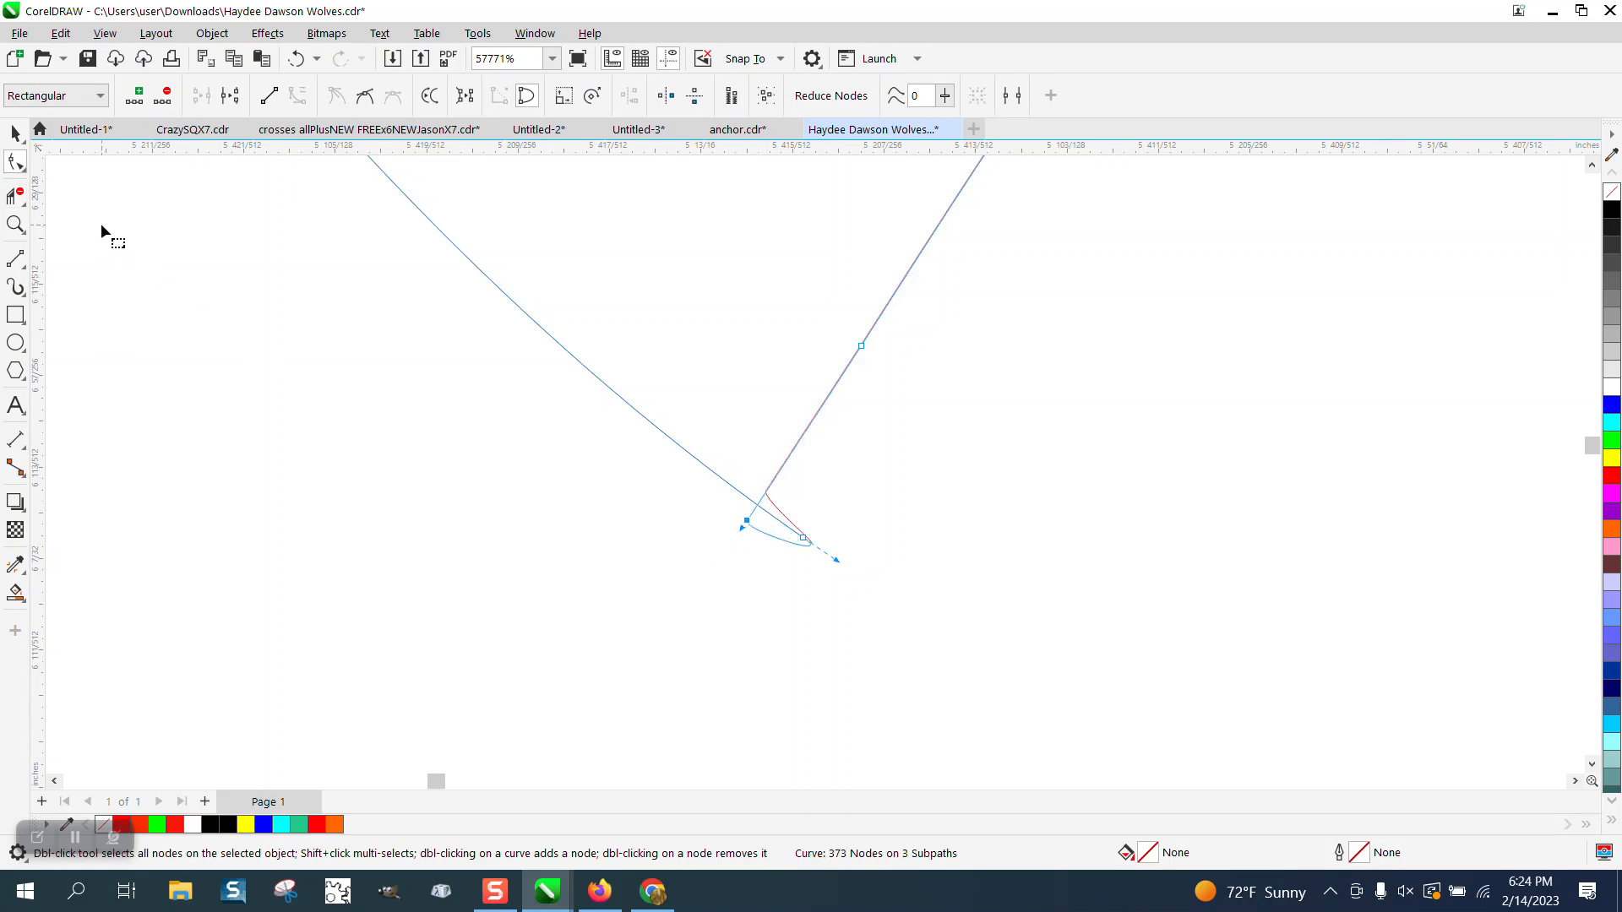
pyautogui.click(15, 133)
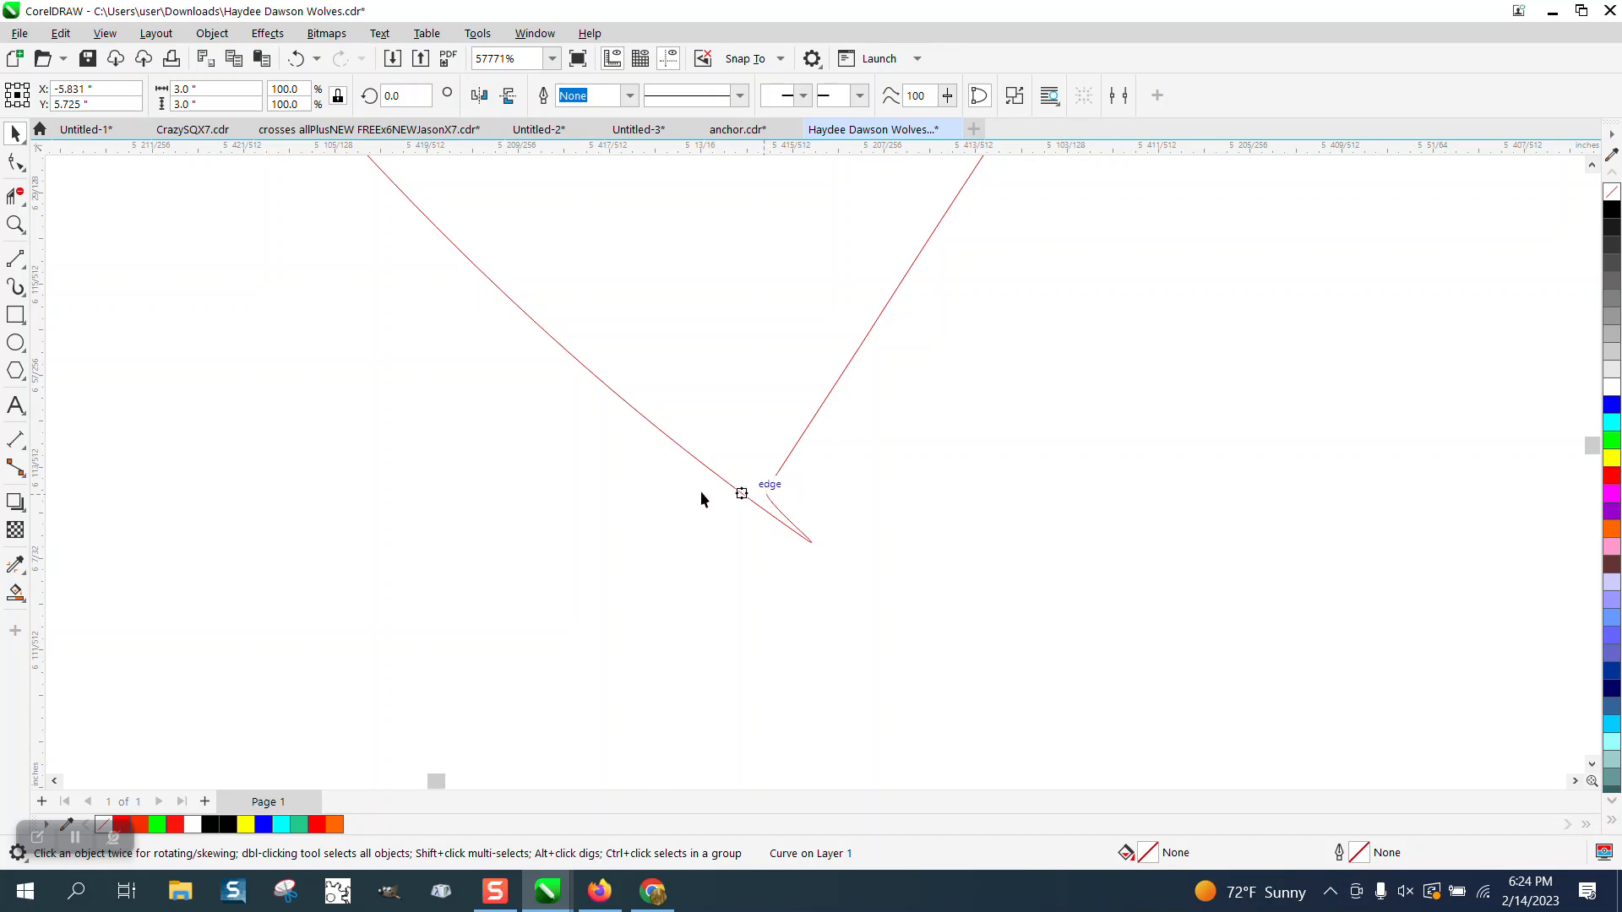
pyautogui.click(15, 160)
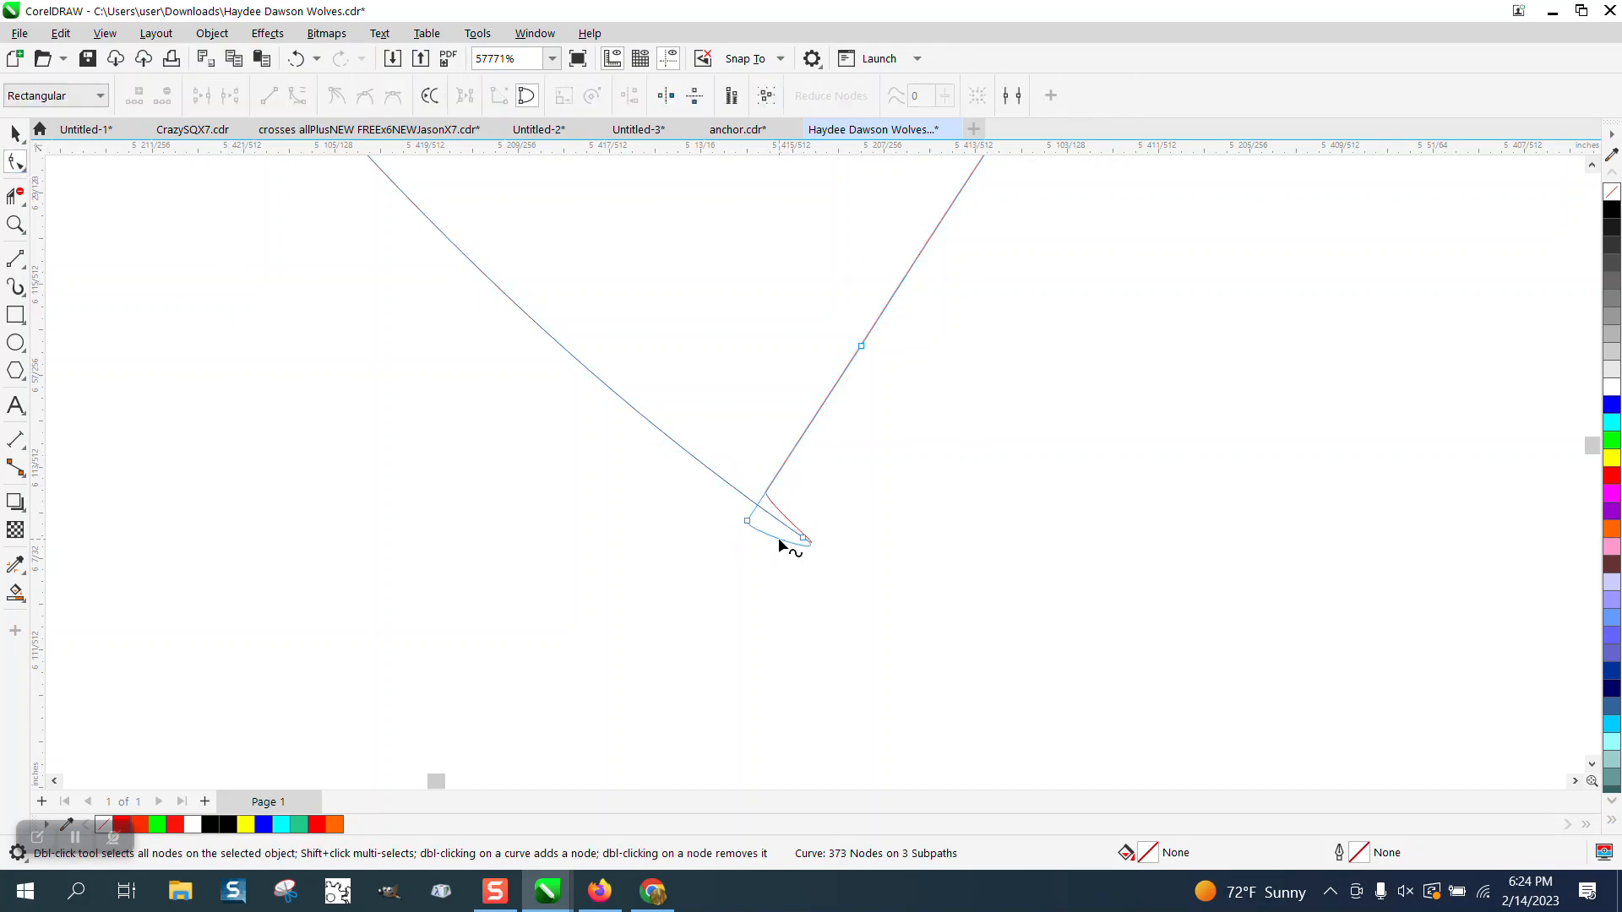
pyautogui.press('space')
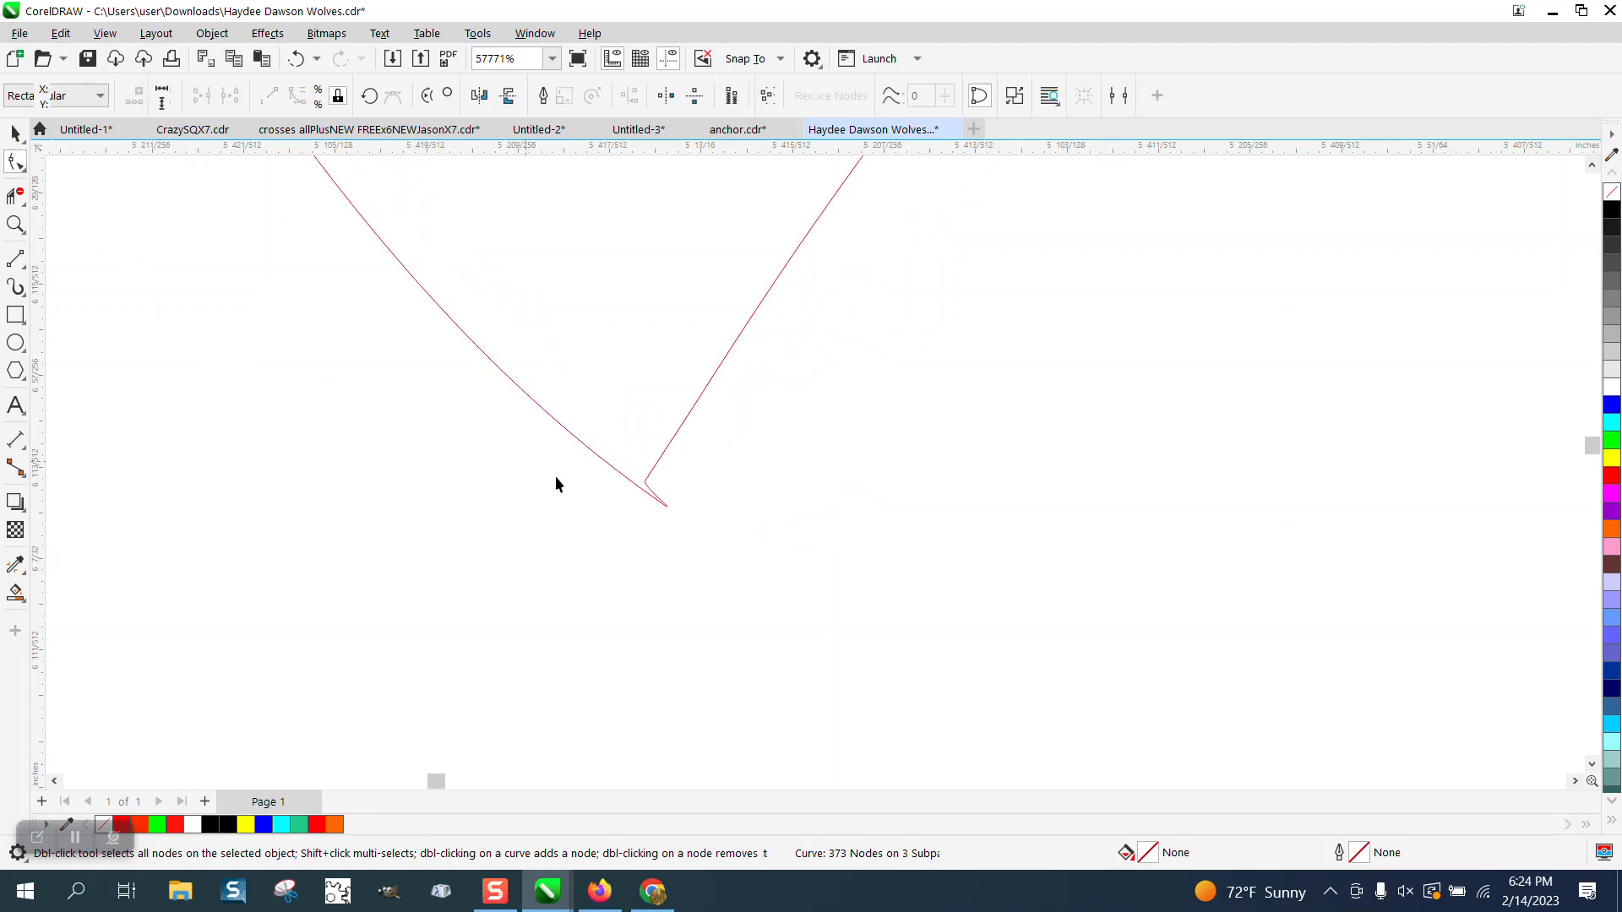
pyautogui.scroll(-5, 686, 491)
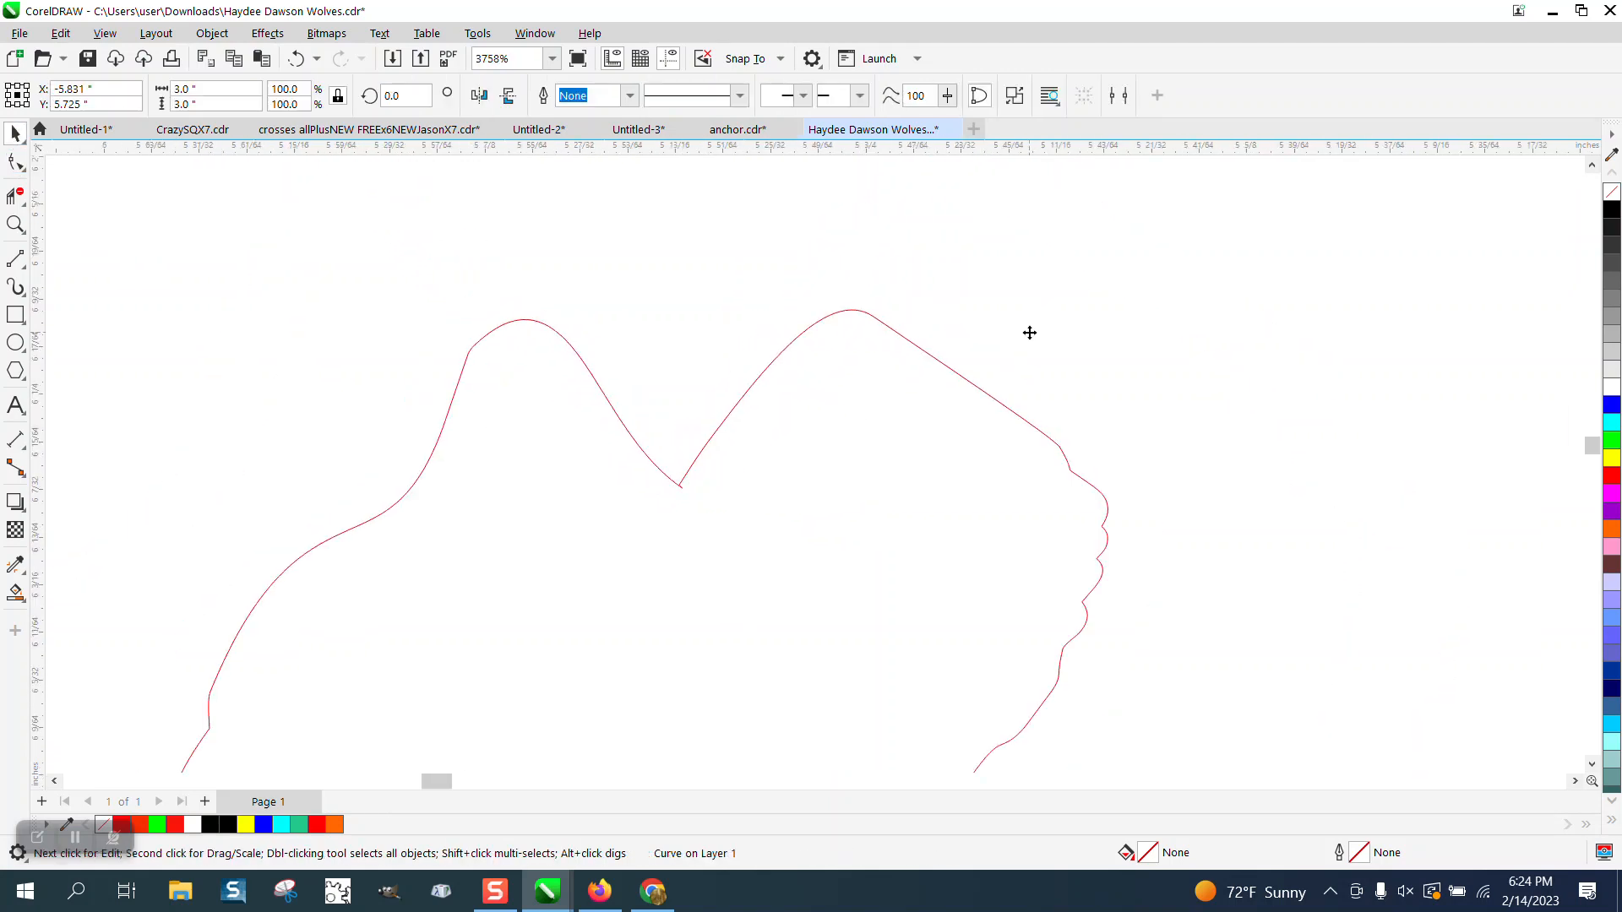
pyautogui.scroll(-2, 751, 371)
pyautogui.scroll(-3, 750, 371)
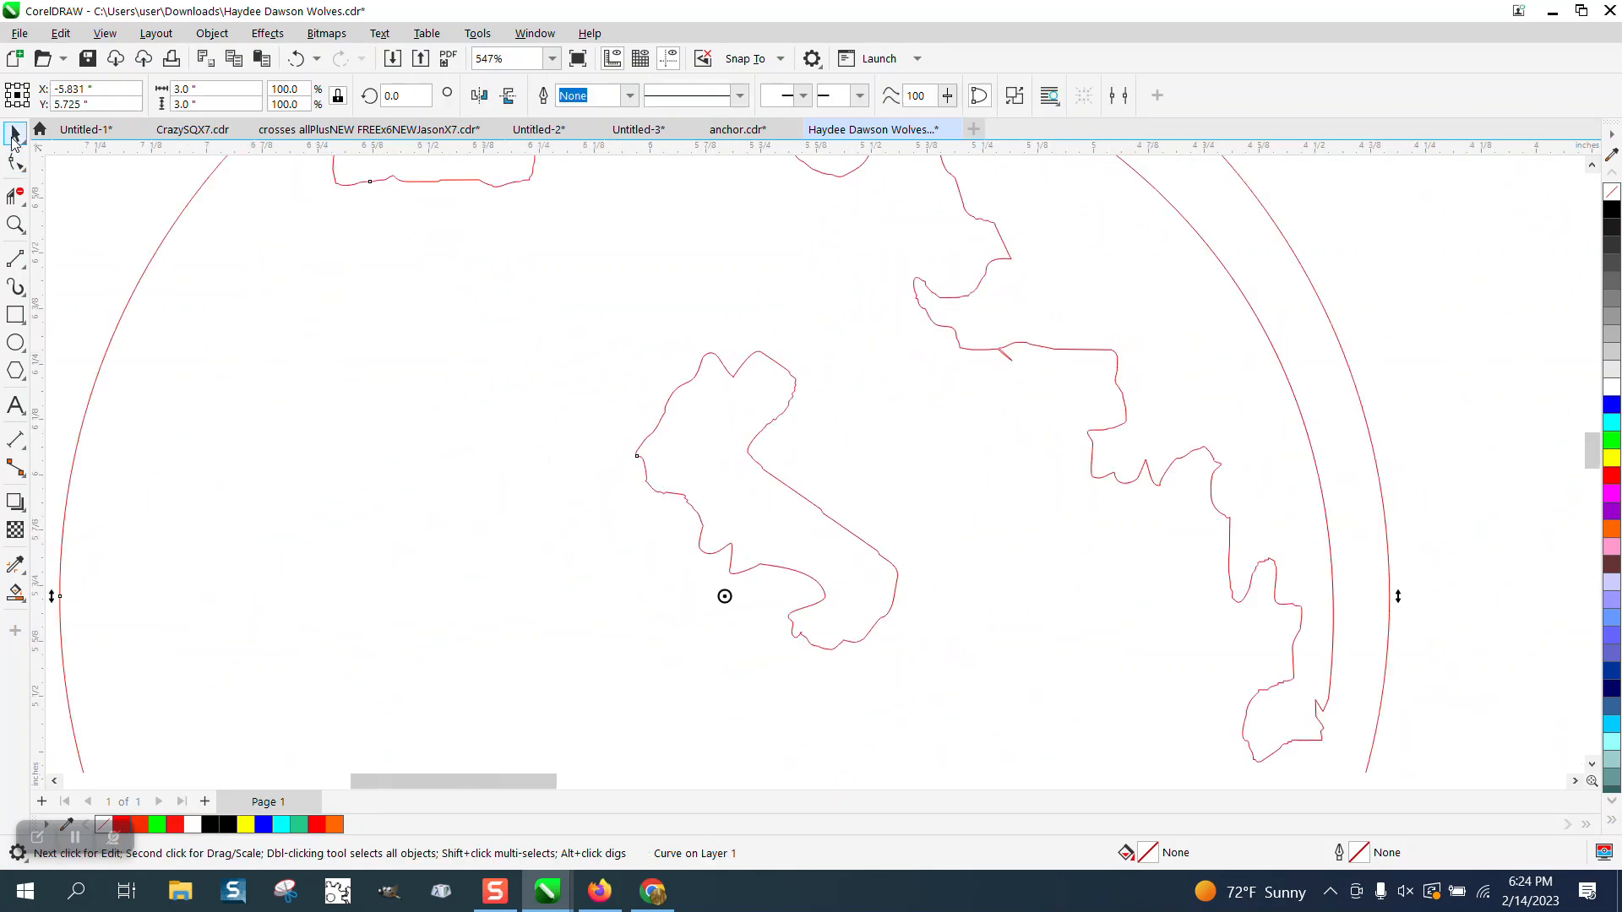
# Step: Lock the unoutlined 3-inch curve so it stays fixed while the shapes inside the disc are edited
pyautogui.click(151, 198)
pyautogui.click(689, 382)
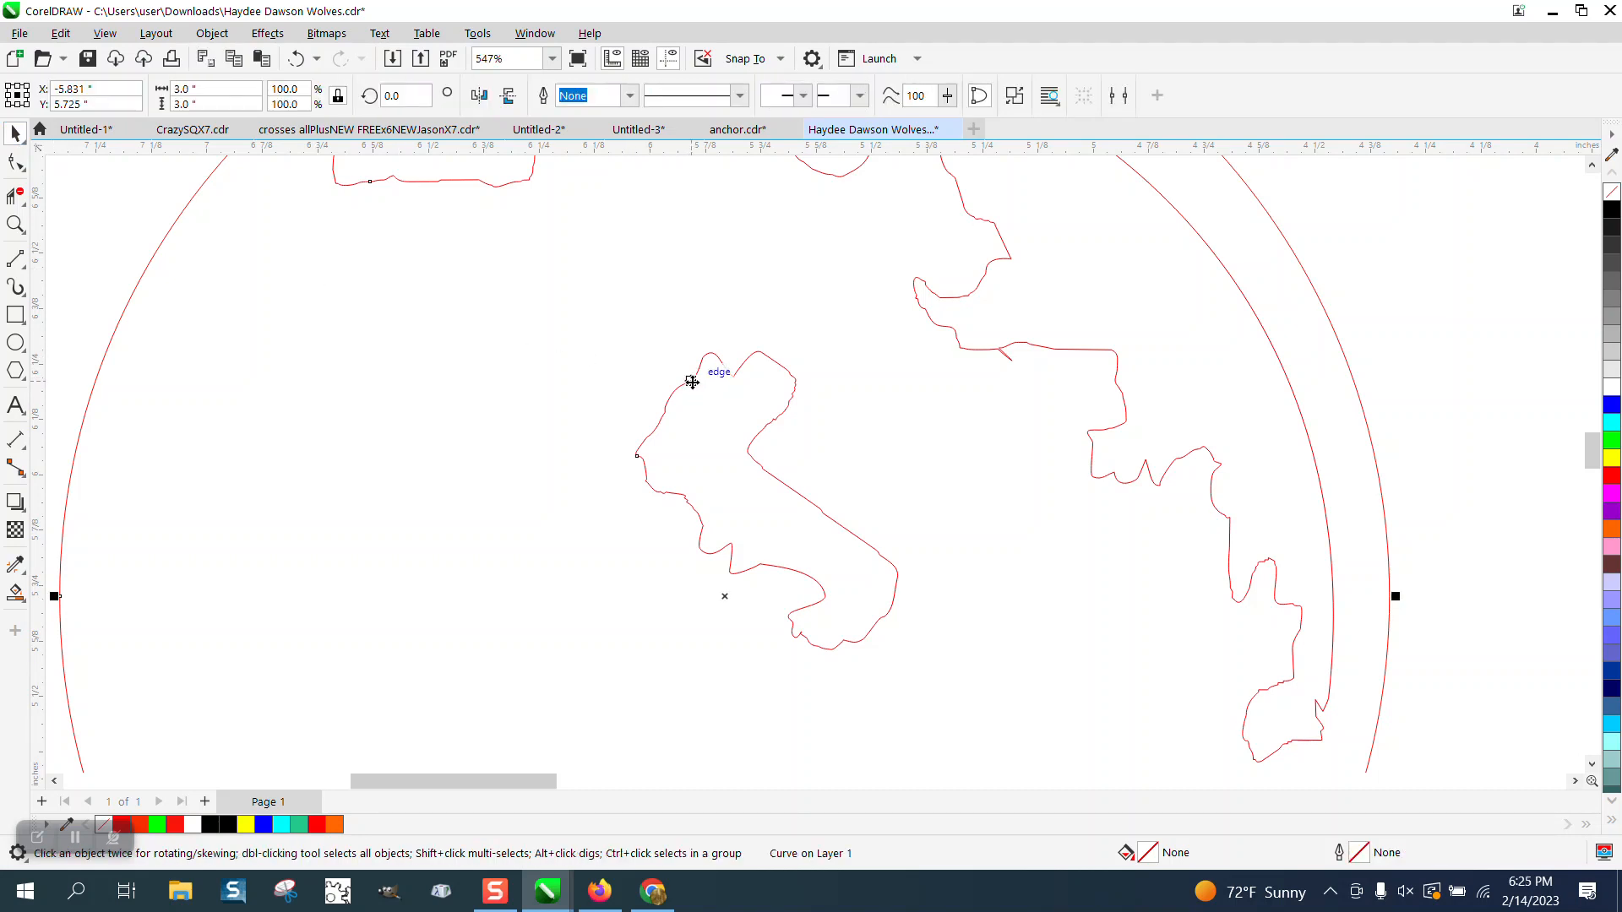
pyautogui.scroll(-1, 693, 382)
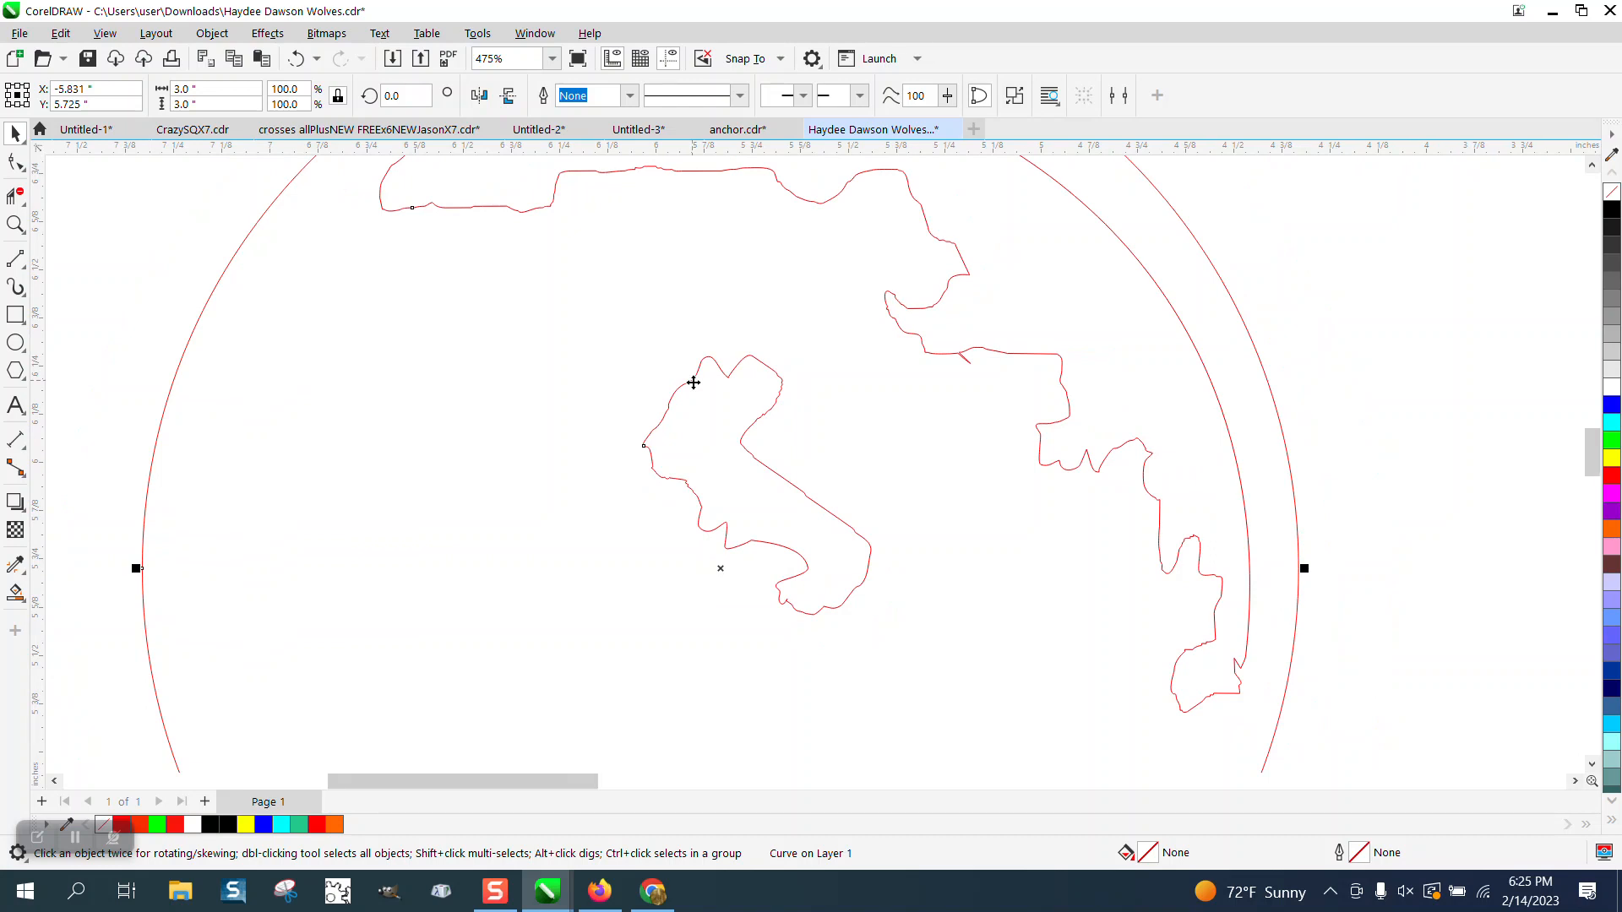
pyautogui.scroll(-1, 692, 377)
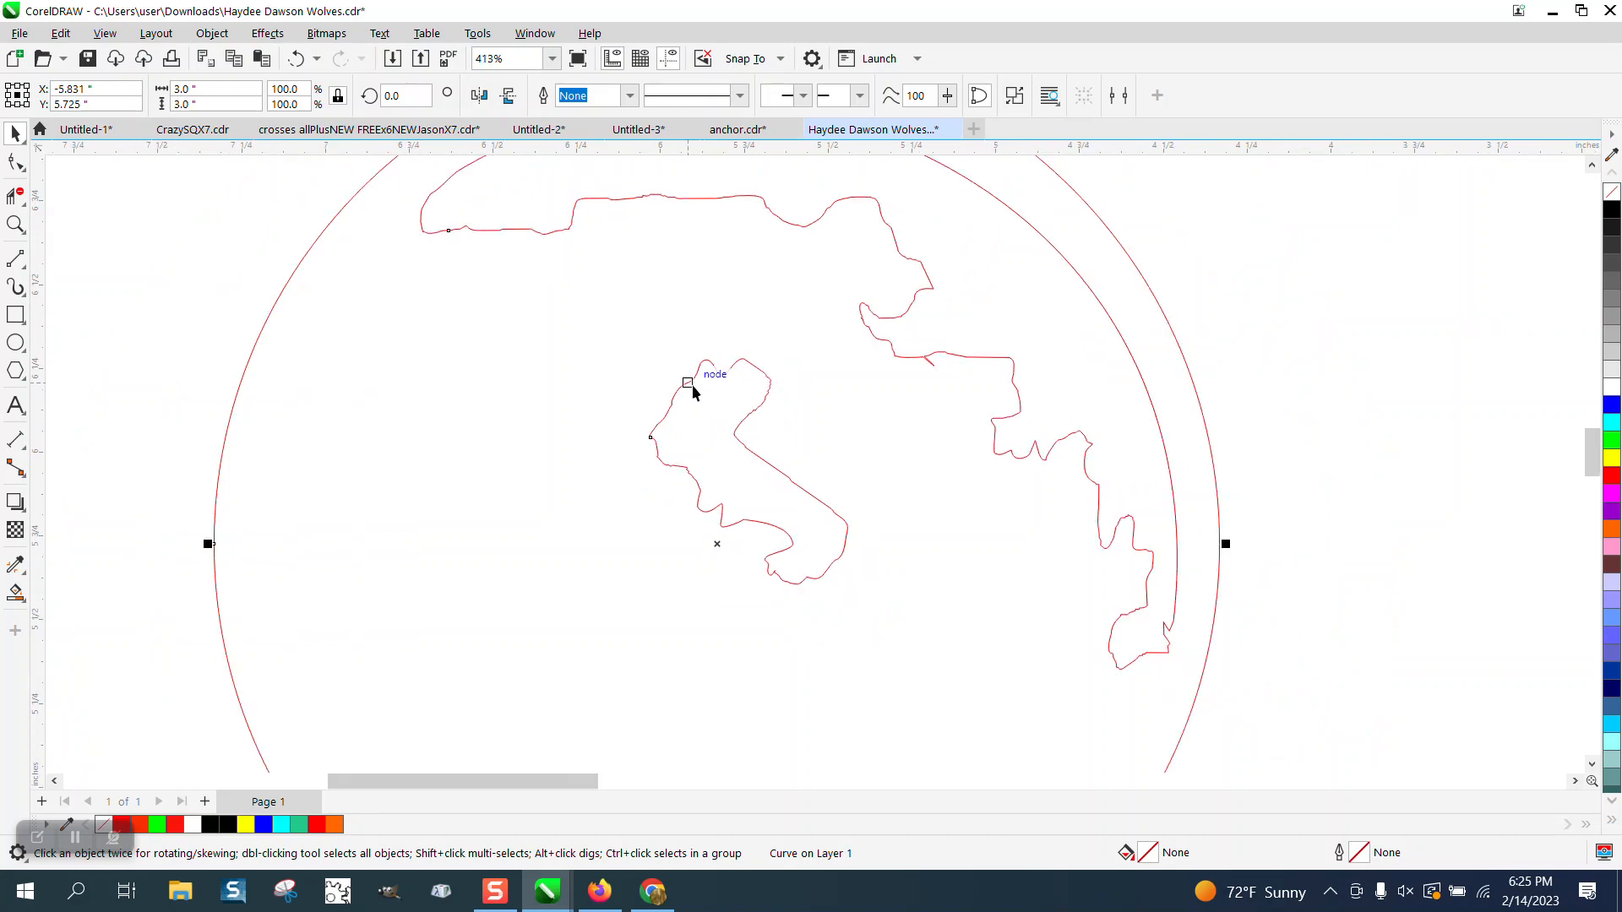
pyautogui.click(208, 38)
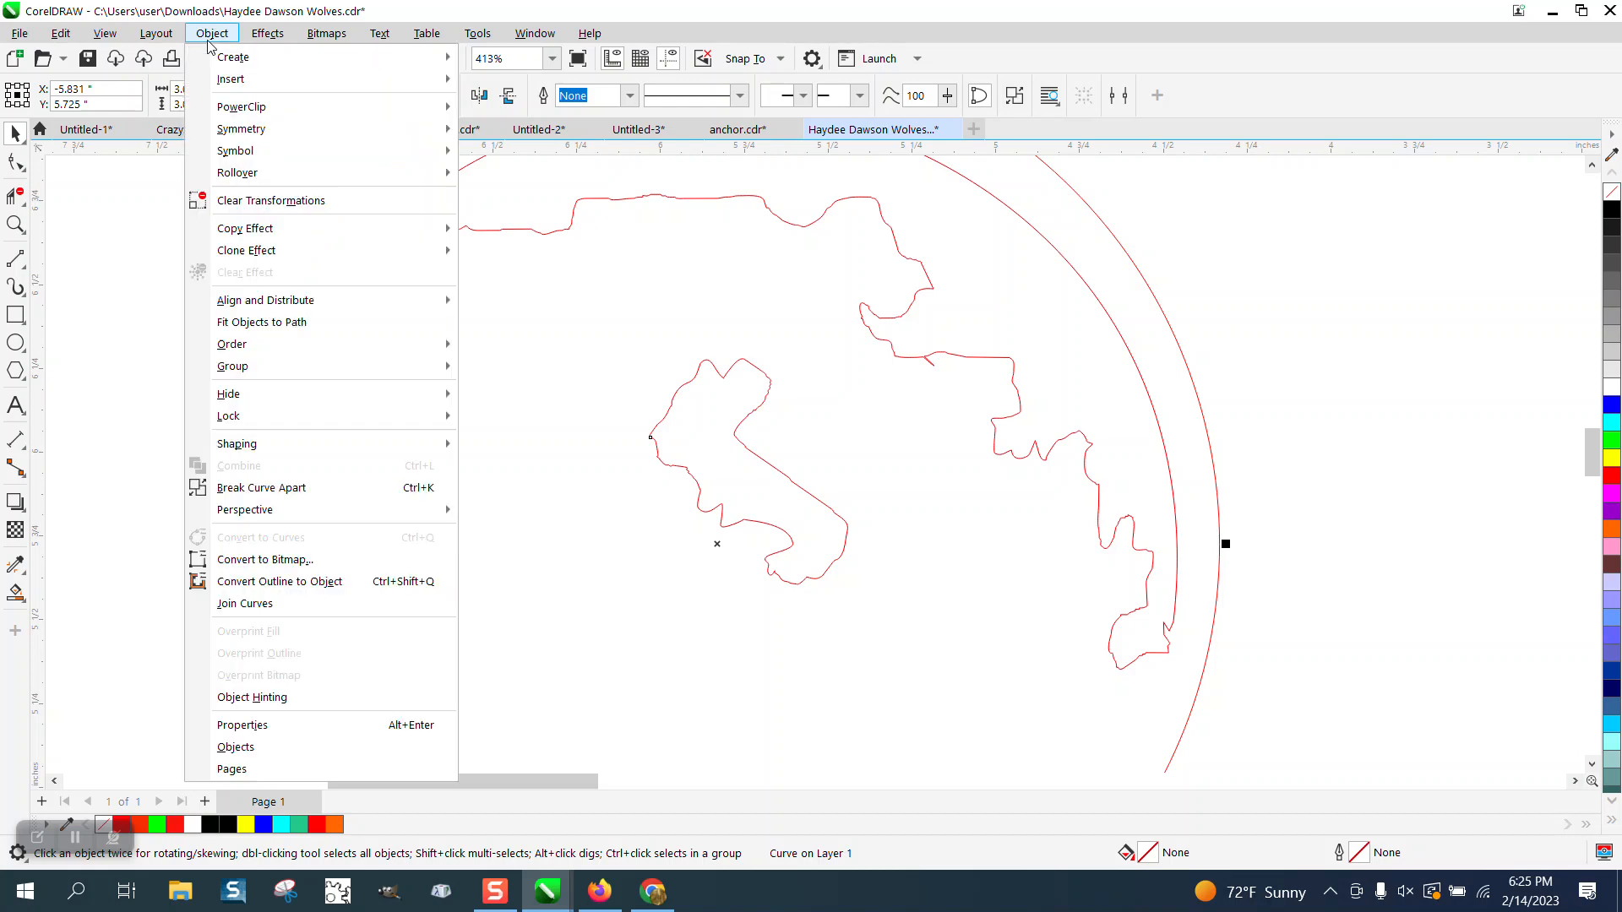
pyautogui.moveTo(243, 423)
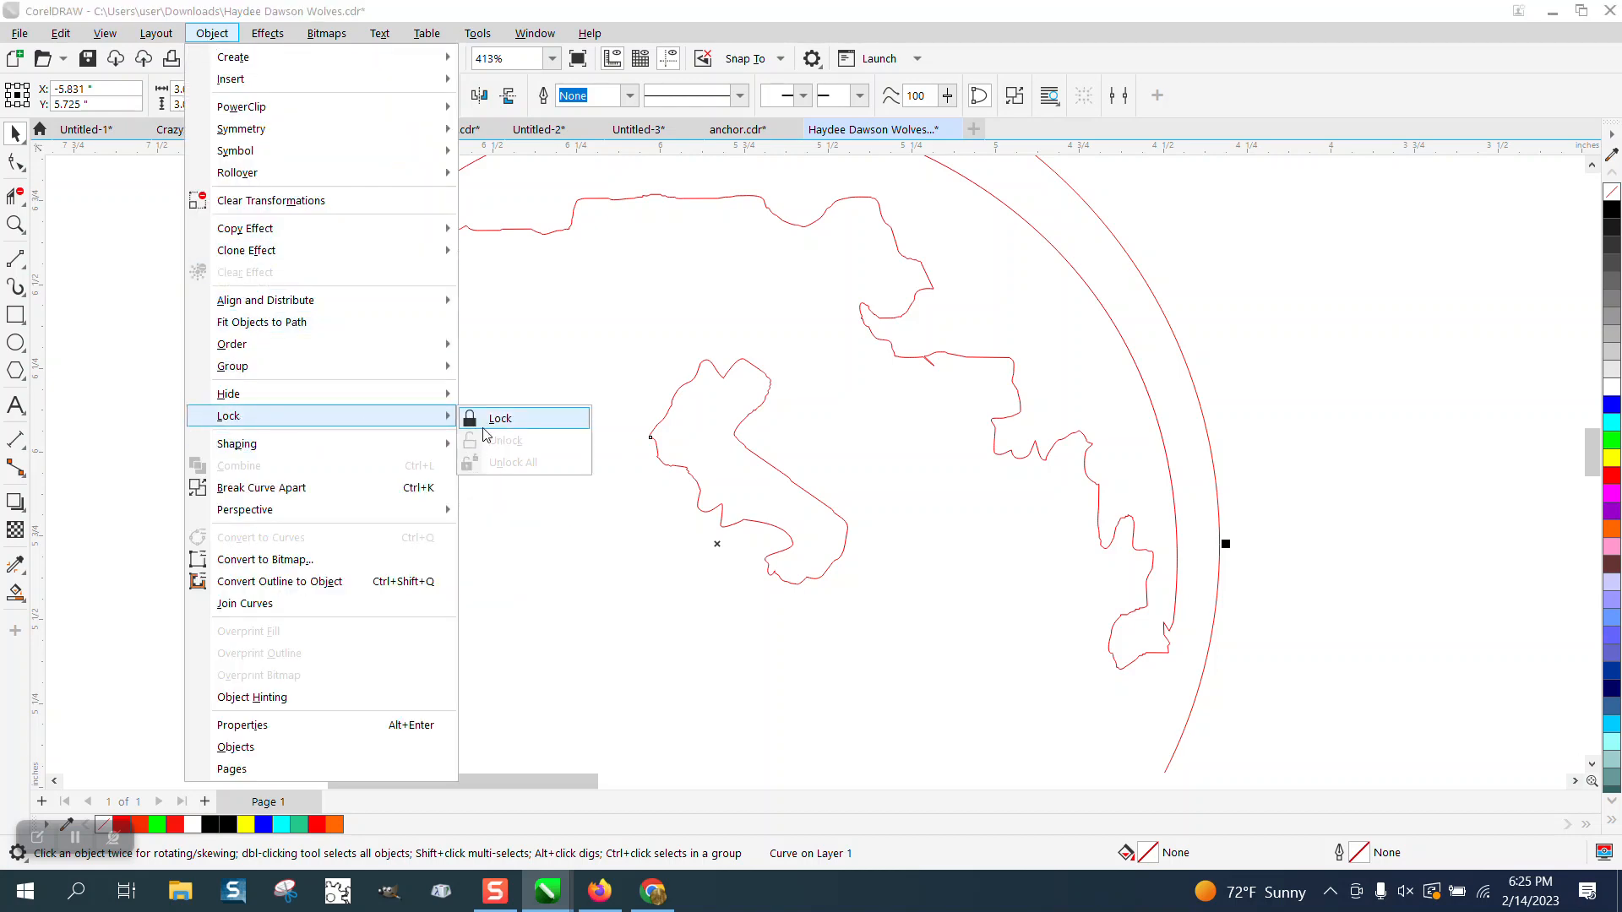
pyautogui.click(499, 419)
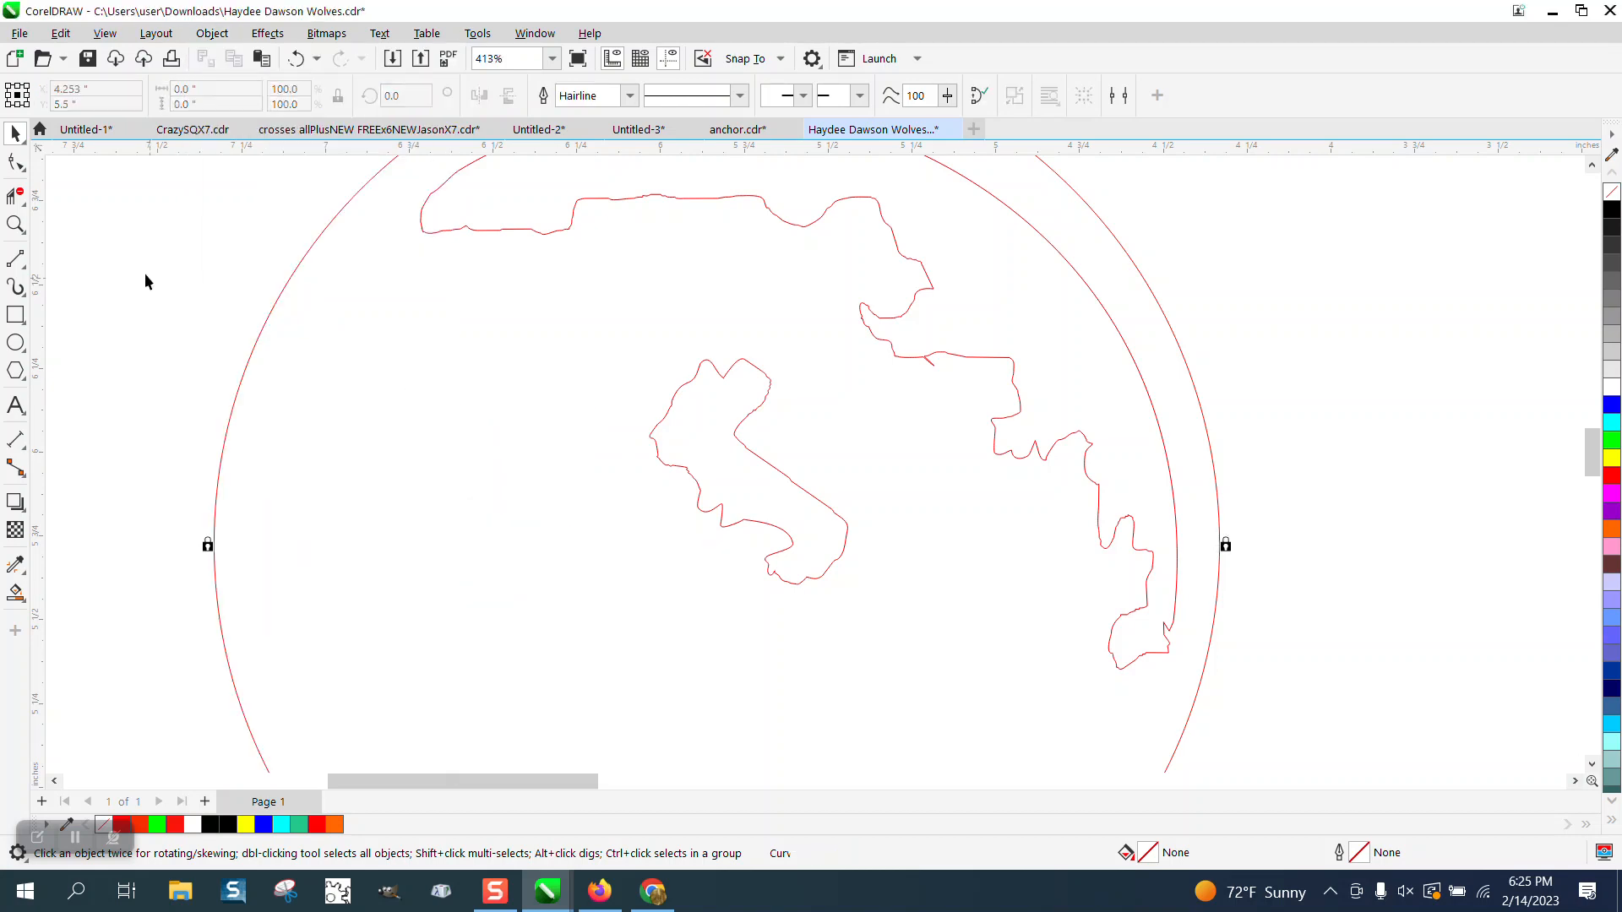
# Step: Try moving the small inner outline toward the lower left of the disc, and undo the move
pyautogui.click(685, 386)
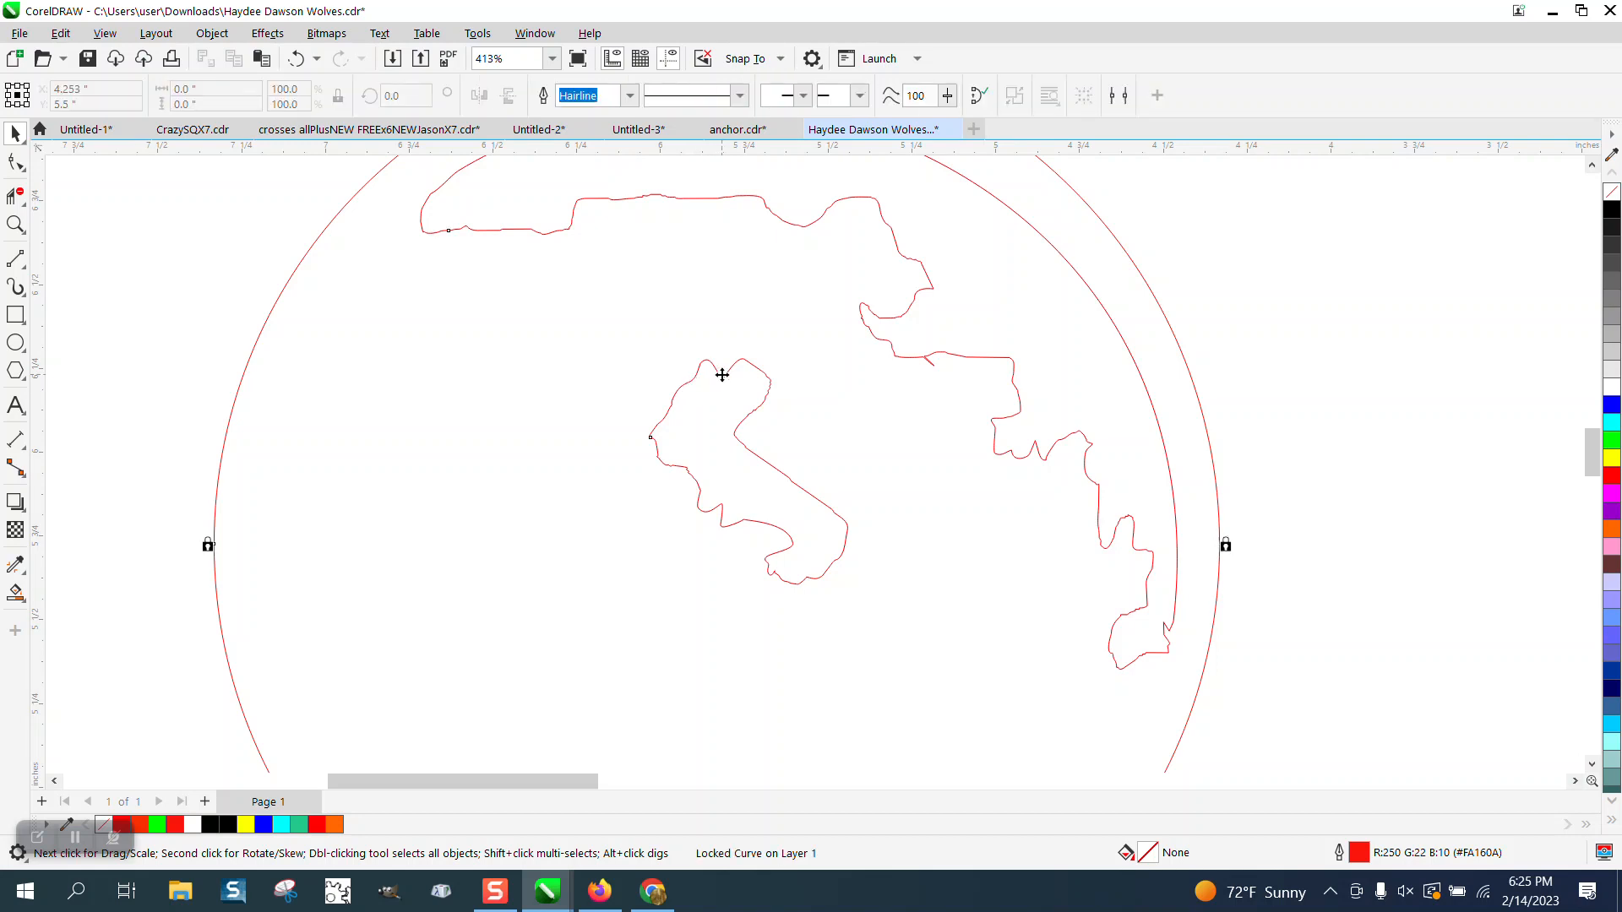
pyautogui.scroll(-3, 488, 355)
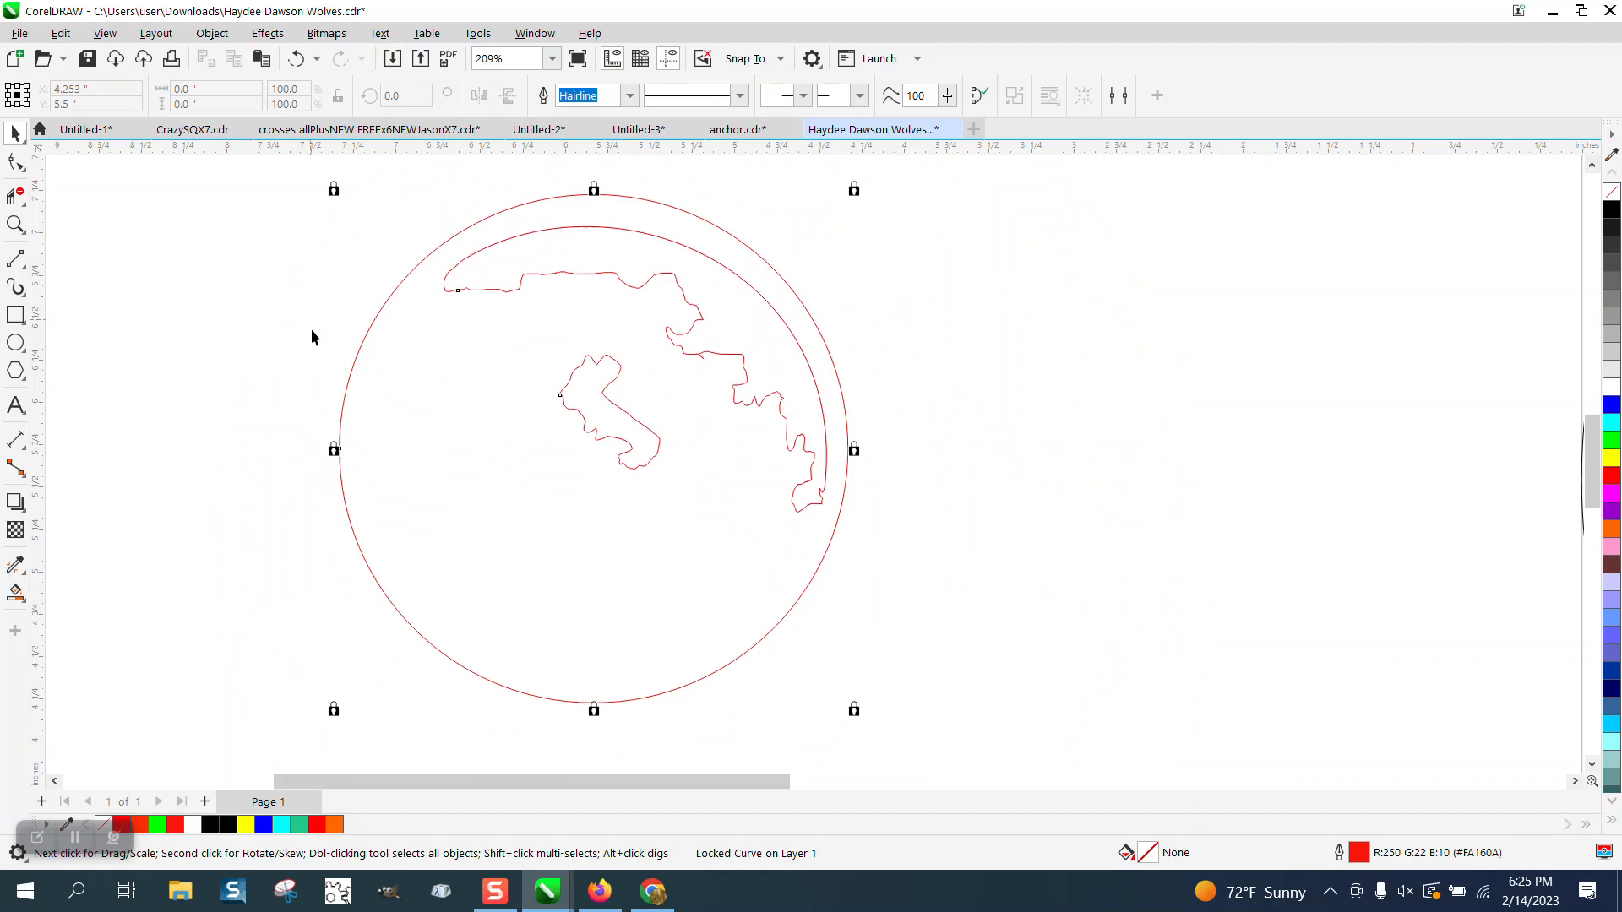
pyautogui.moveTo(311, 320); pyautogui.dragTo(681, 507)
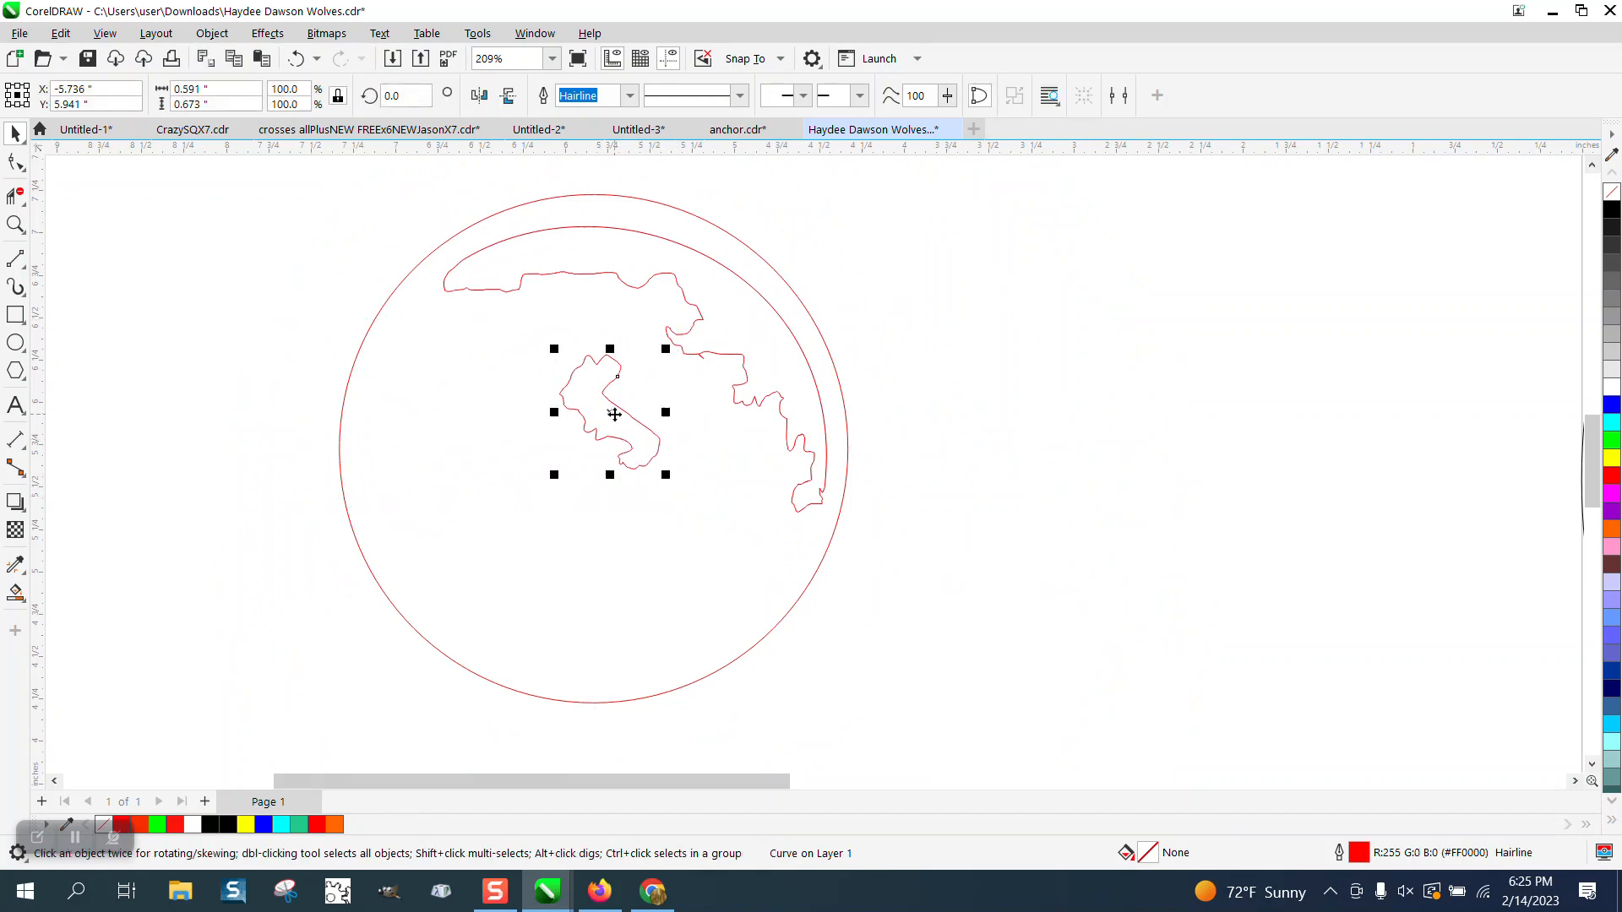
pyautogui.moveTo(593, 422); pyautogui.dragTo(520, 445)
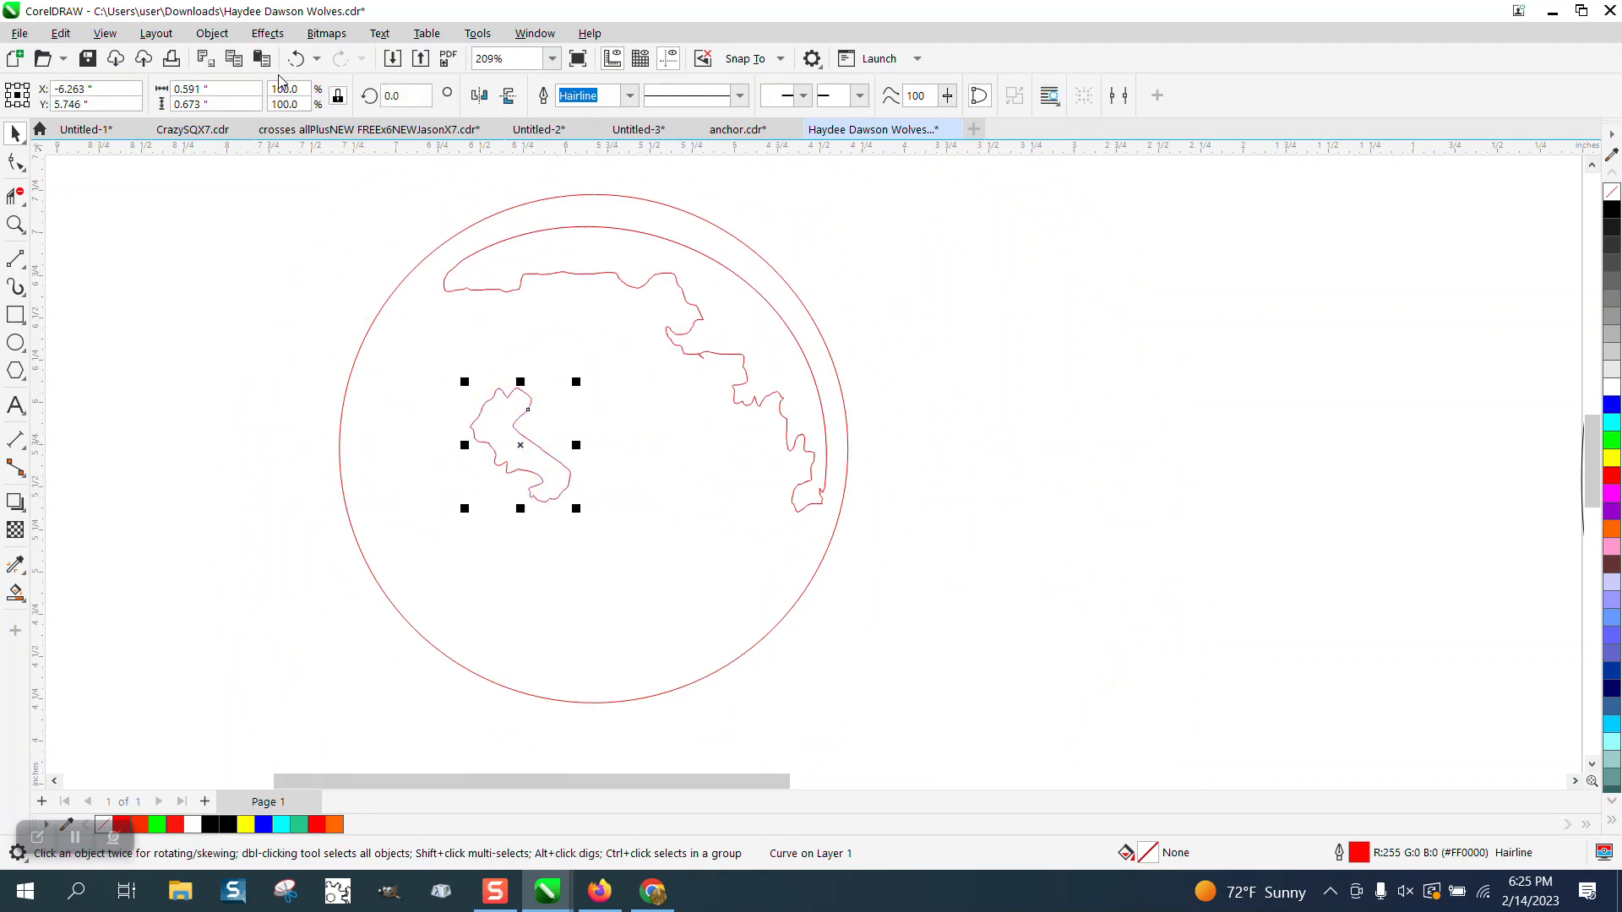
pyautogui.click(295, 59)
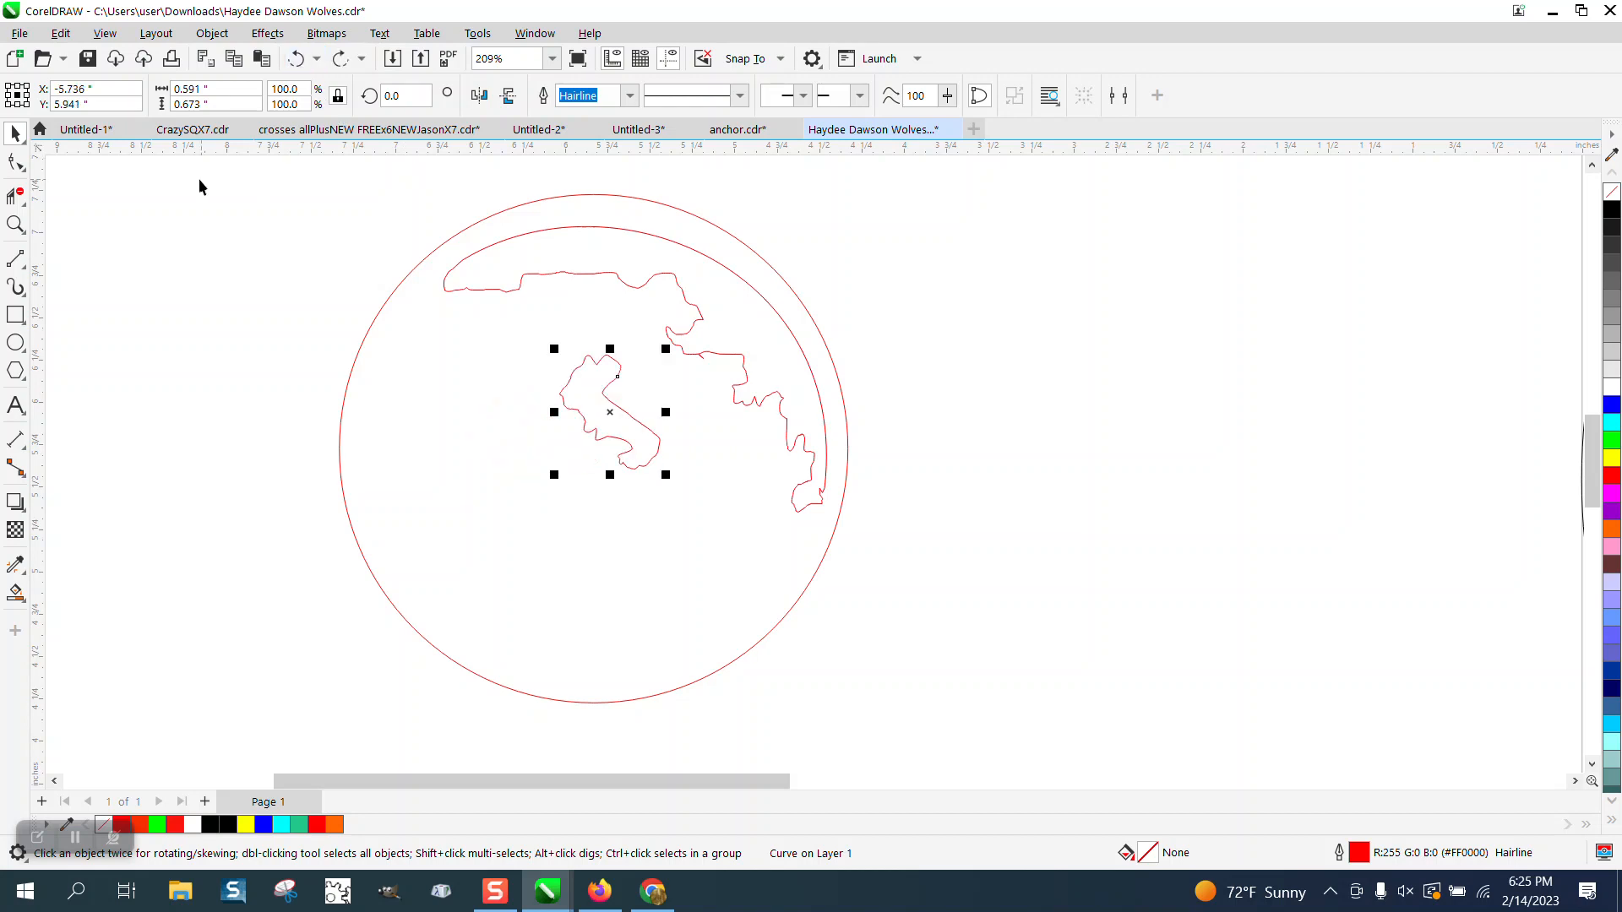
# Step: Move the small outline's node at the base of its V-shaped notch just past the opposite edge so the lines cross
pyautogui.click(15, 224)
pyautogui.moveTo(571, 385); pyautogui.dragTo(721, 501)
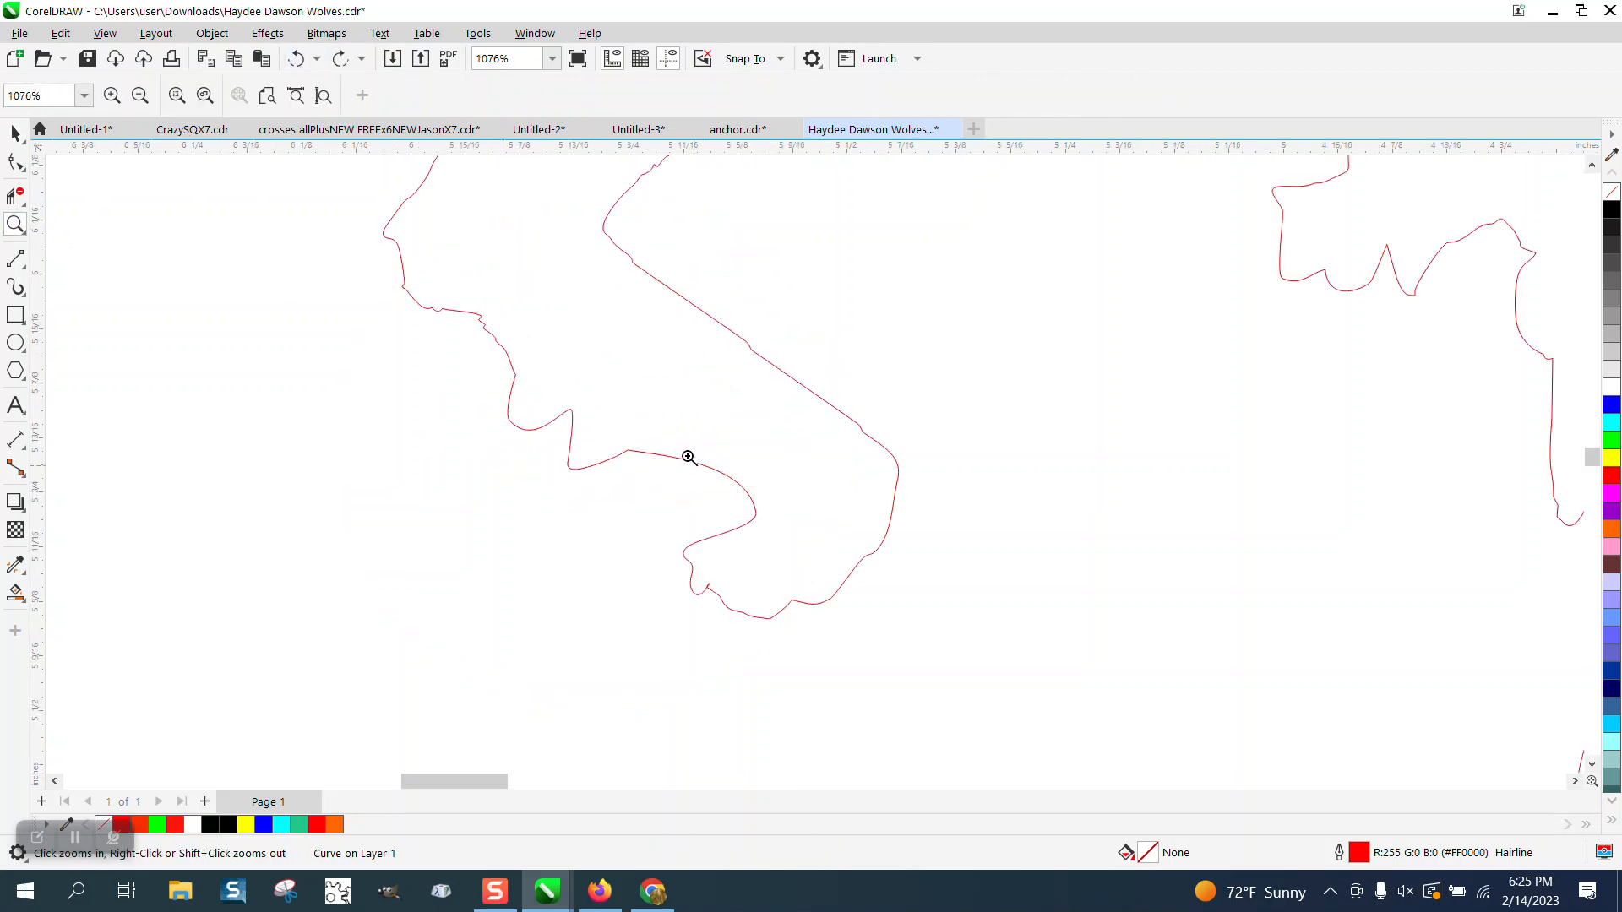
pyautogui.rightClick(650, 427)
pyautogui.moveTo(619, 302); pyautogui.dragTo(651, 345)
pyautogui.rightClick(705, 399)
pyautogui.rightClick(723, 408)
pyautogui.rightClick(720, 402)
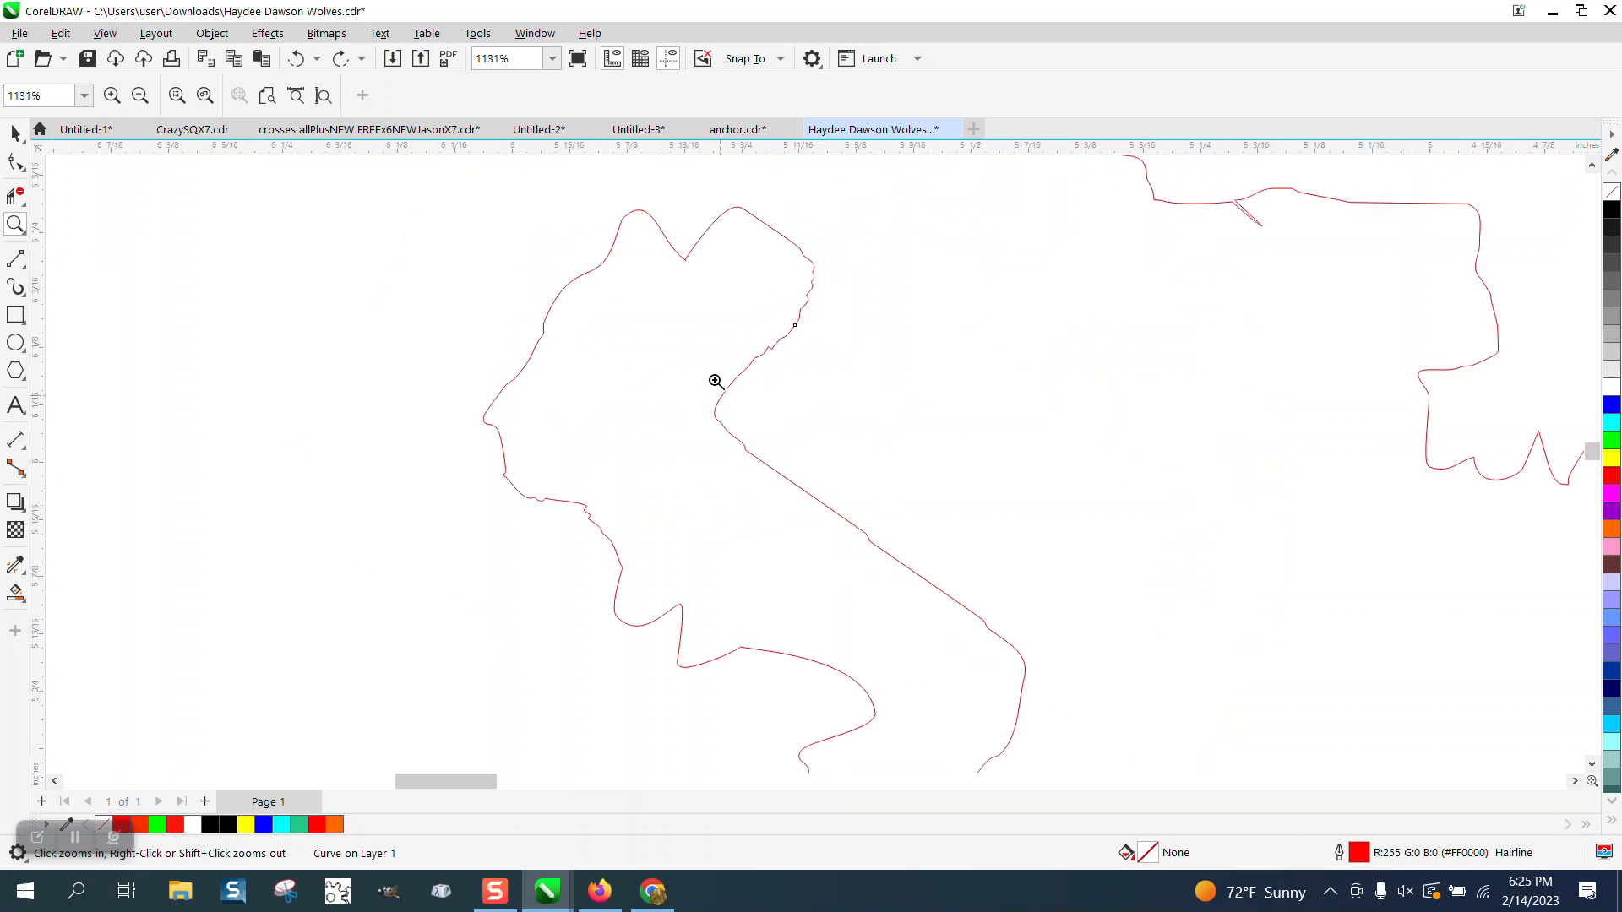
pyautogui.moveTo(671, 241); pyautogui.dragTo(762, 314)
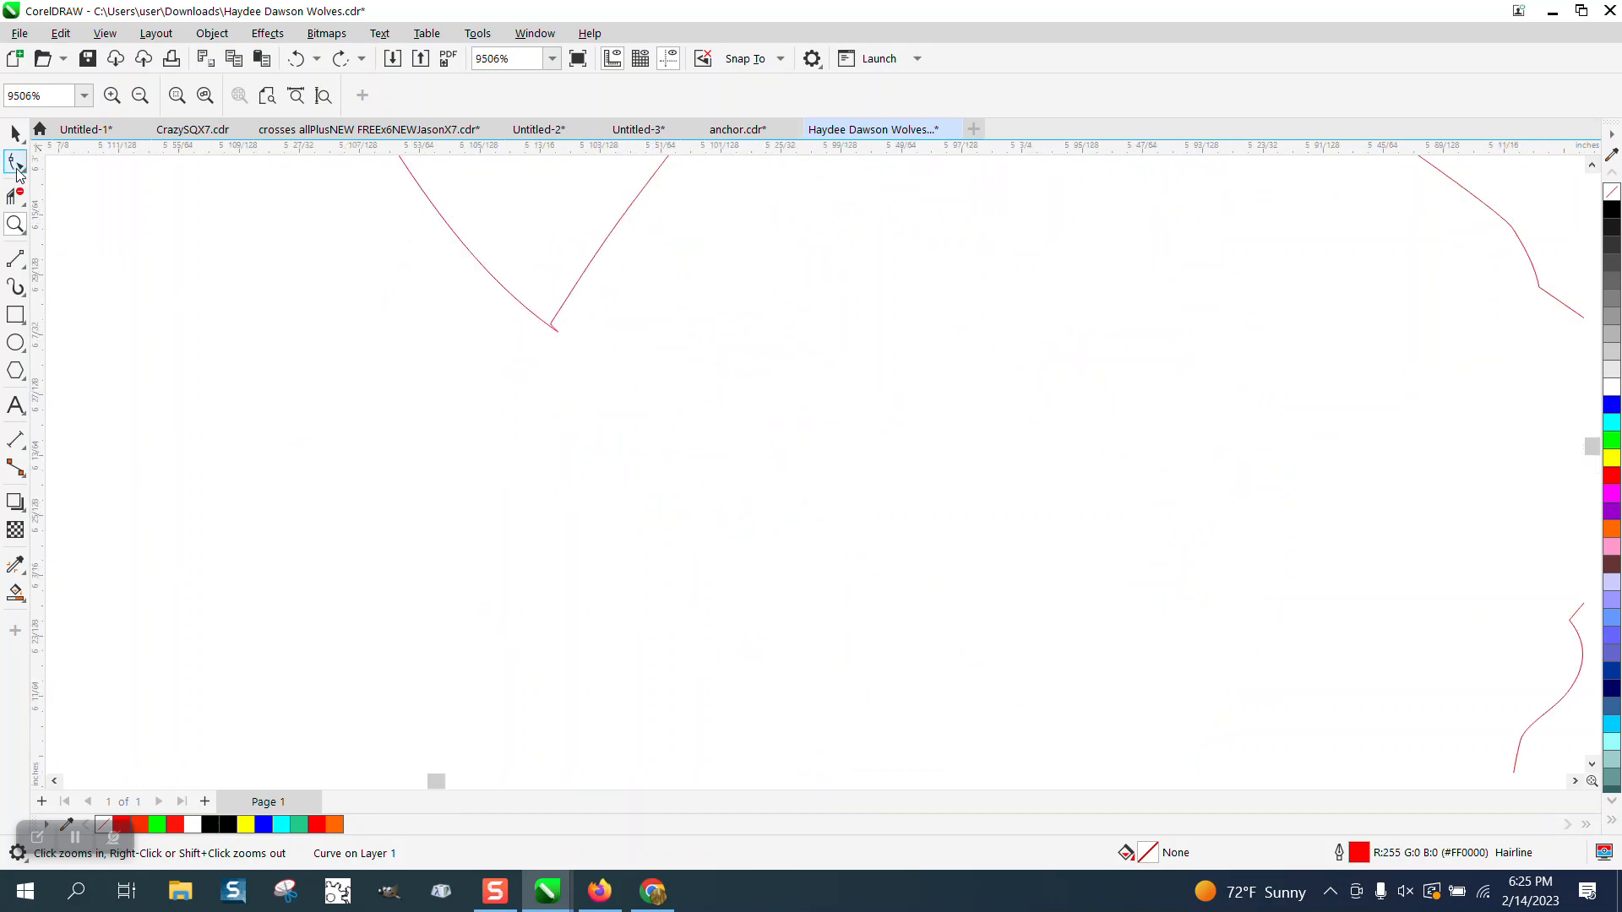
pyautogui.click(17, 165)
pyautogui.click(16, 224)
pyautogui.moveTo(533, 307); pyautogui.dragTo(692, 392)
pyautogui.click(17, 164)
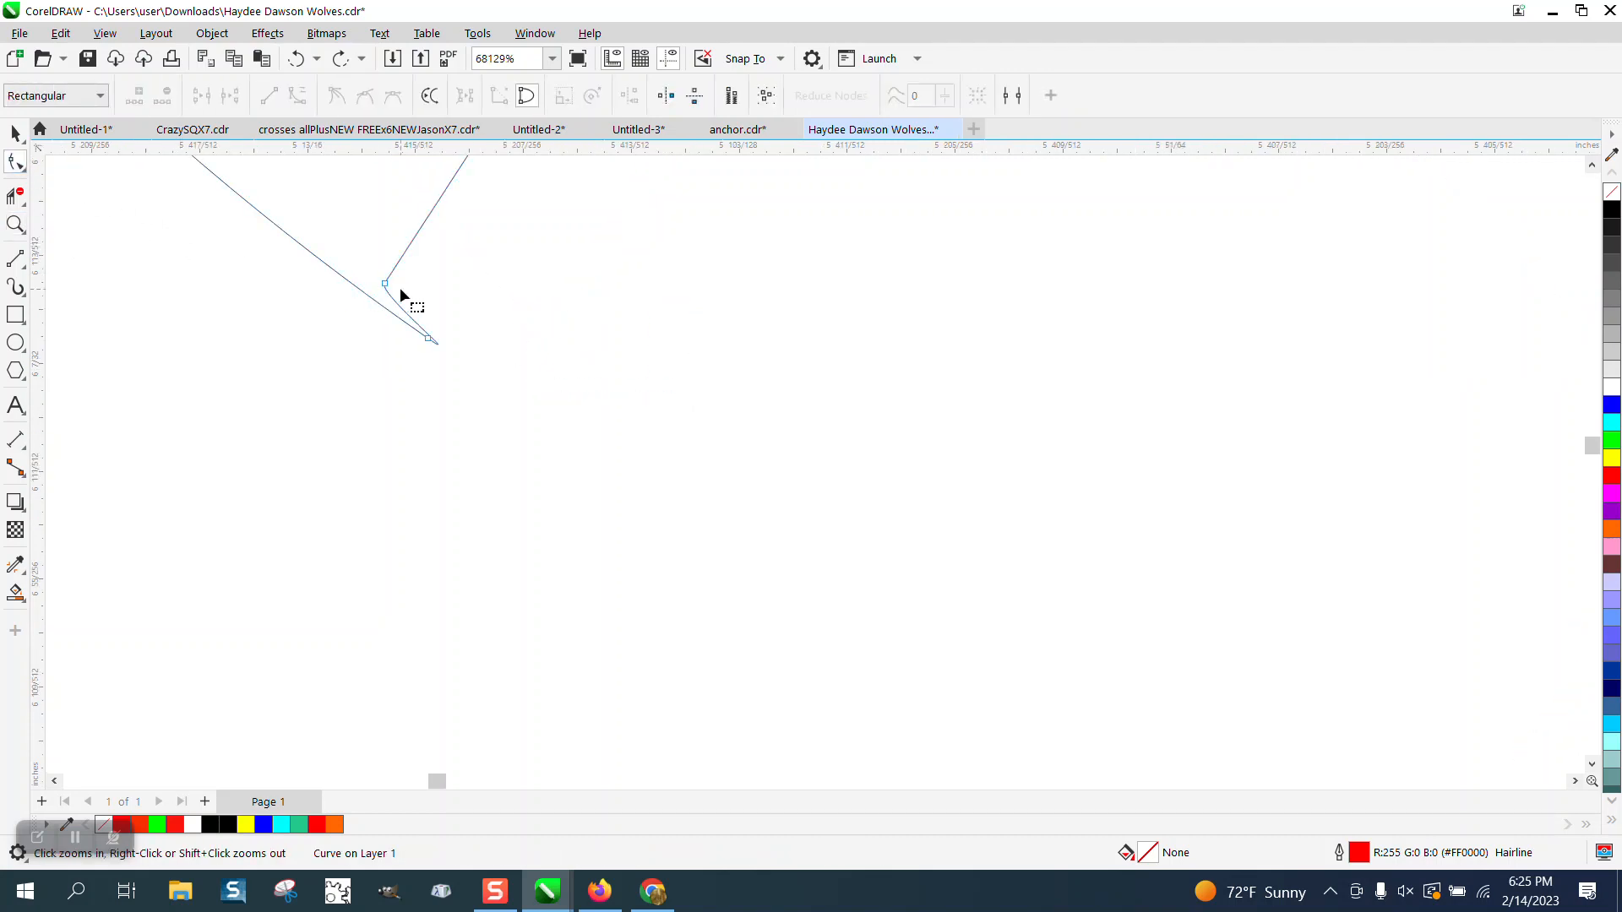
pyautogui.moveTo(386, 285); pyautogui.dragTo(362, 318)
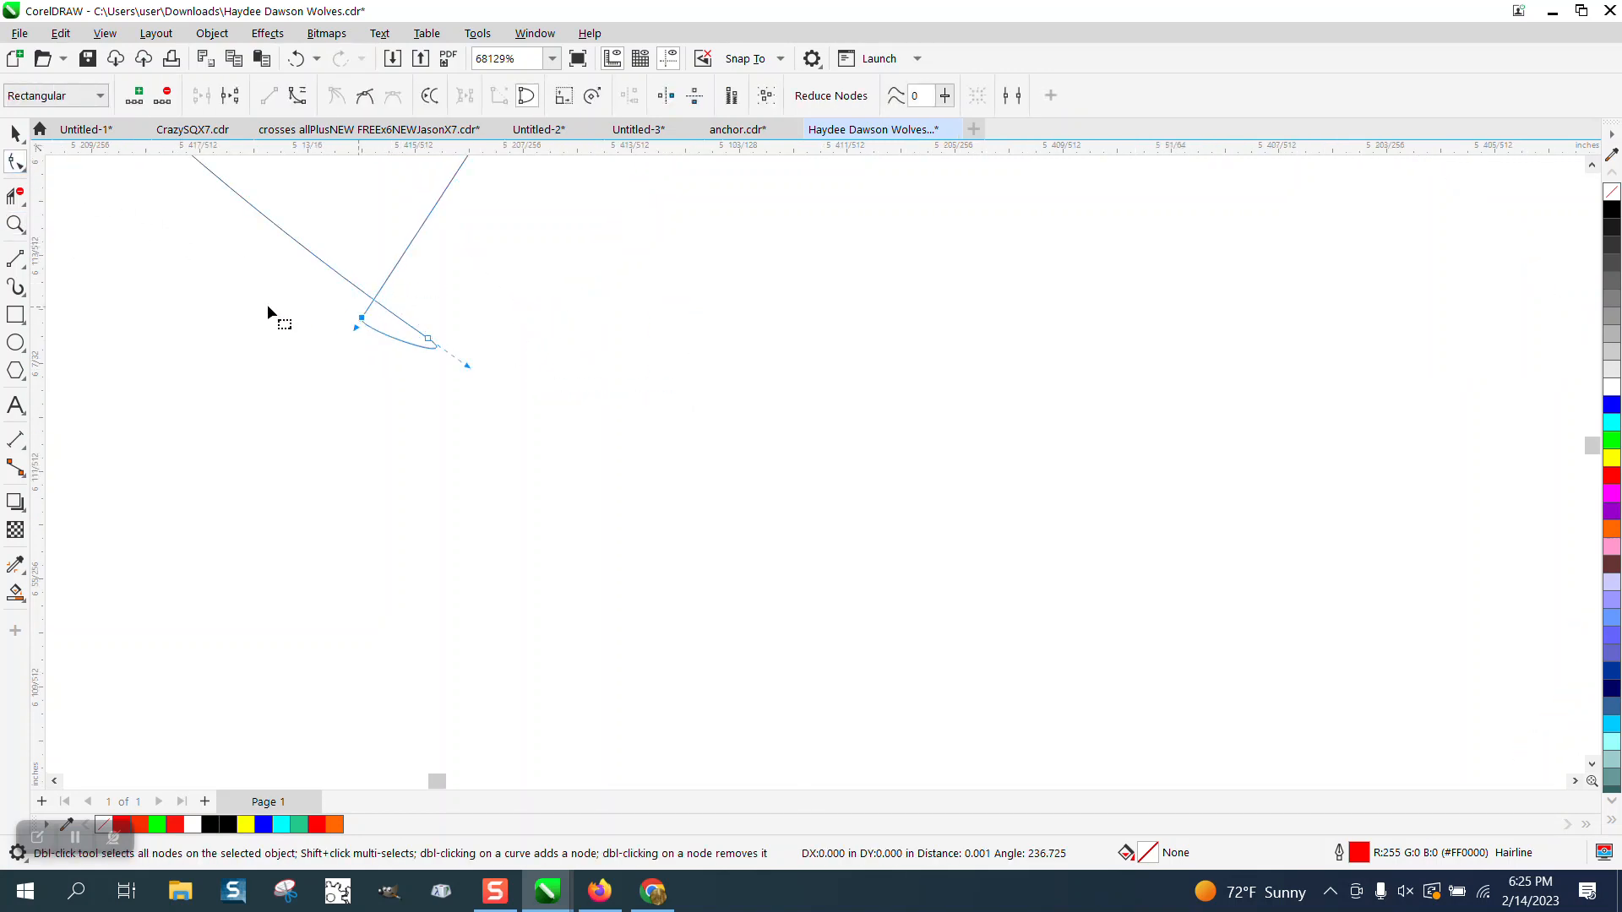
pyautogui.click(14, 134)
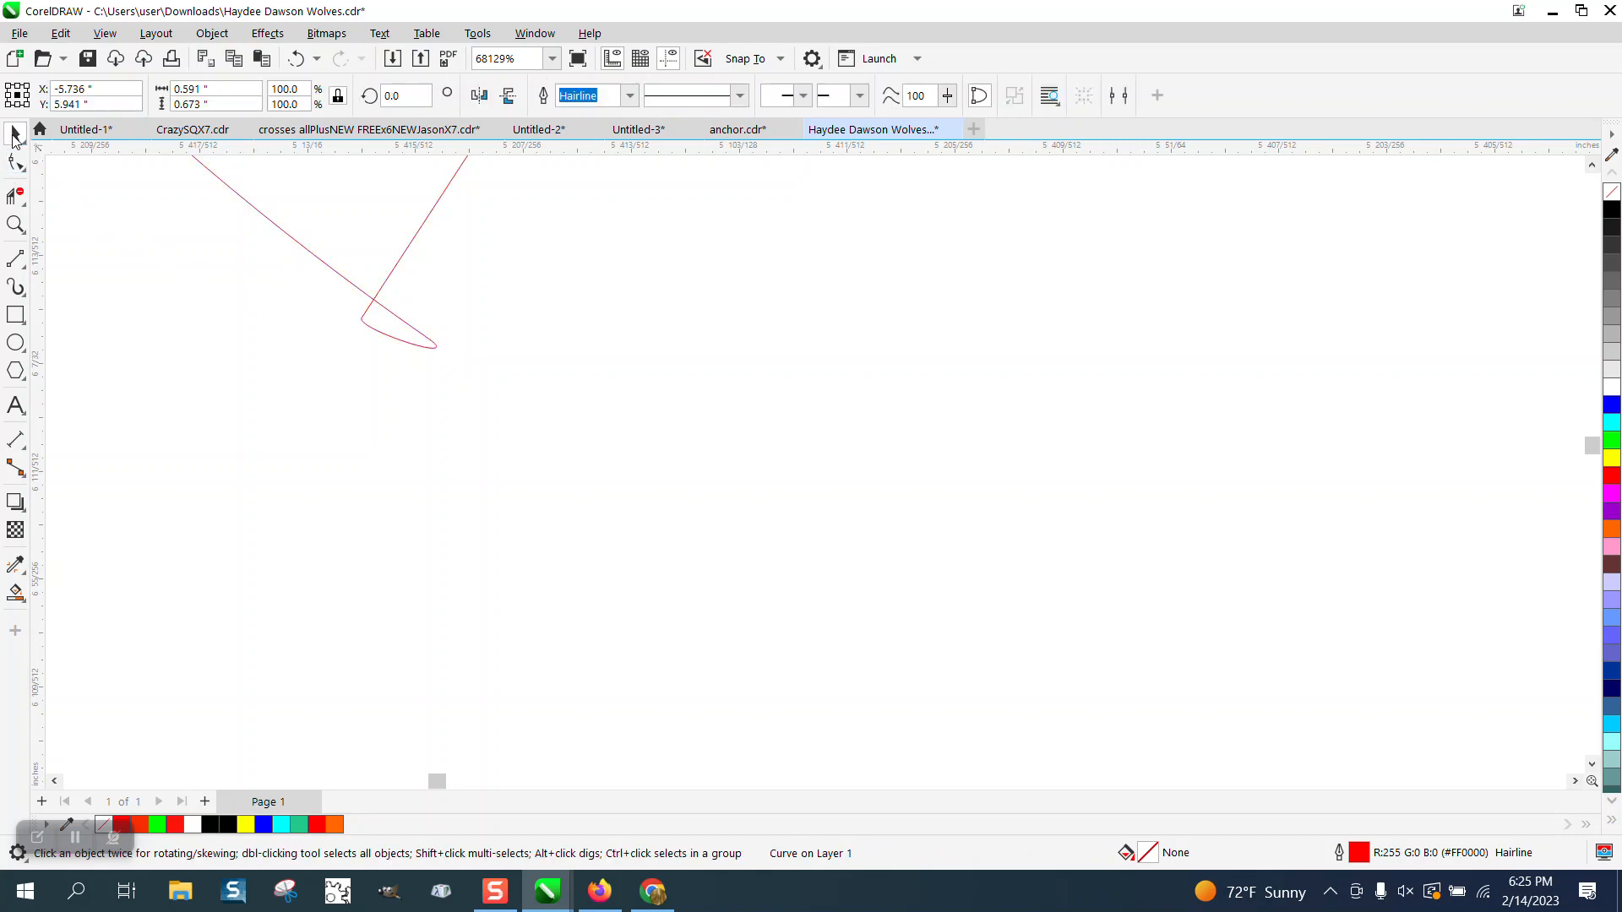
# Step: Remove the crossing loop at the base of the V-shaped notch with Virtual Segment Delete
pyautogui.click(16, 195)
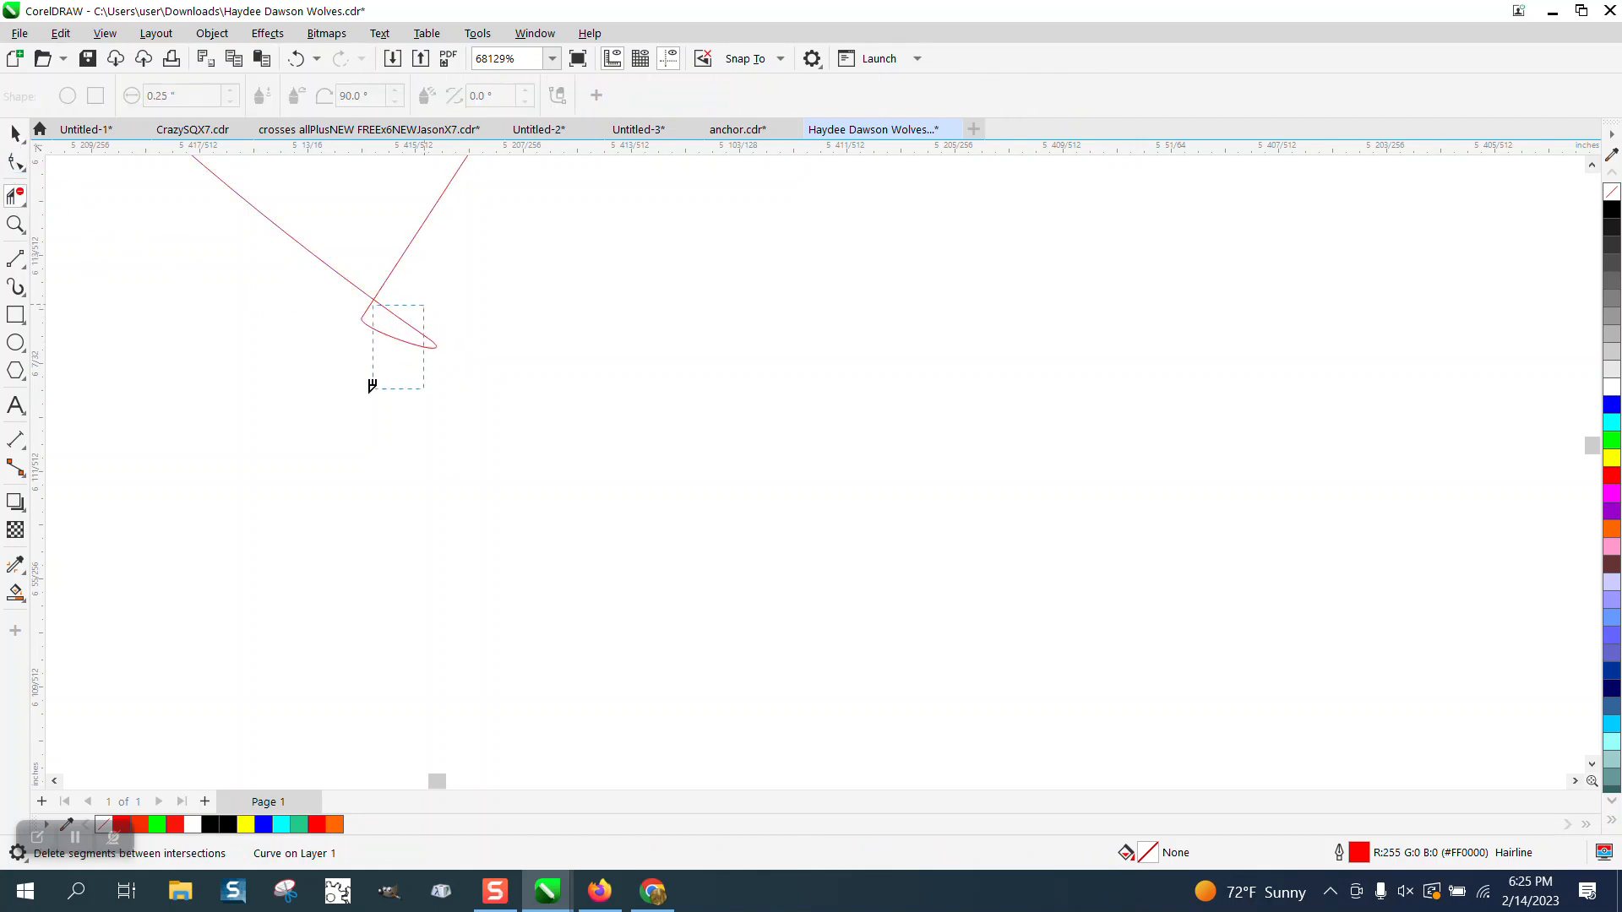
pyautogui.moveTo(372, 386); pyautogui.dragTo(394, 374)
pyautogui.scroll(-3, 404, 355)
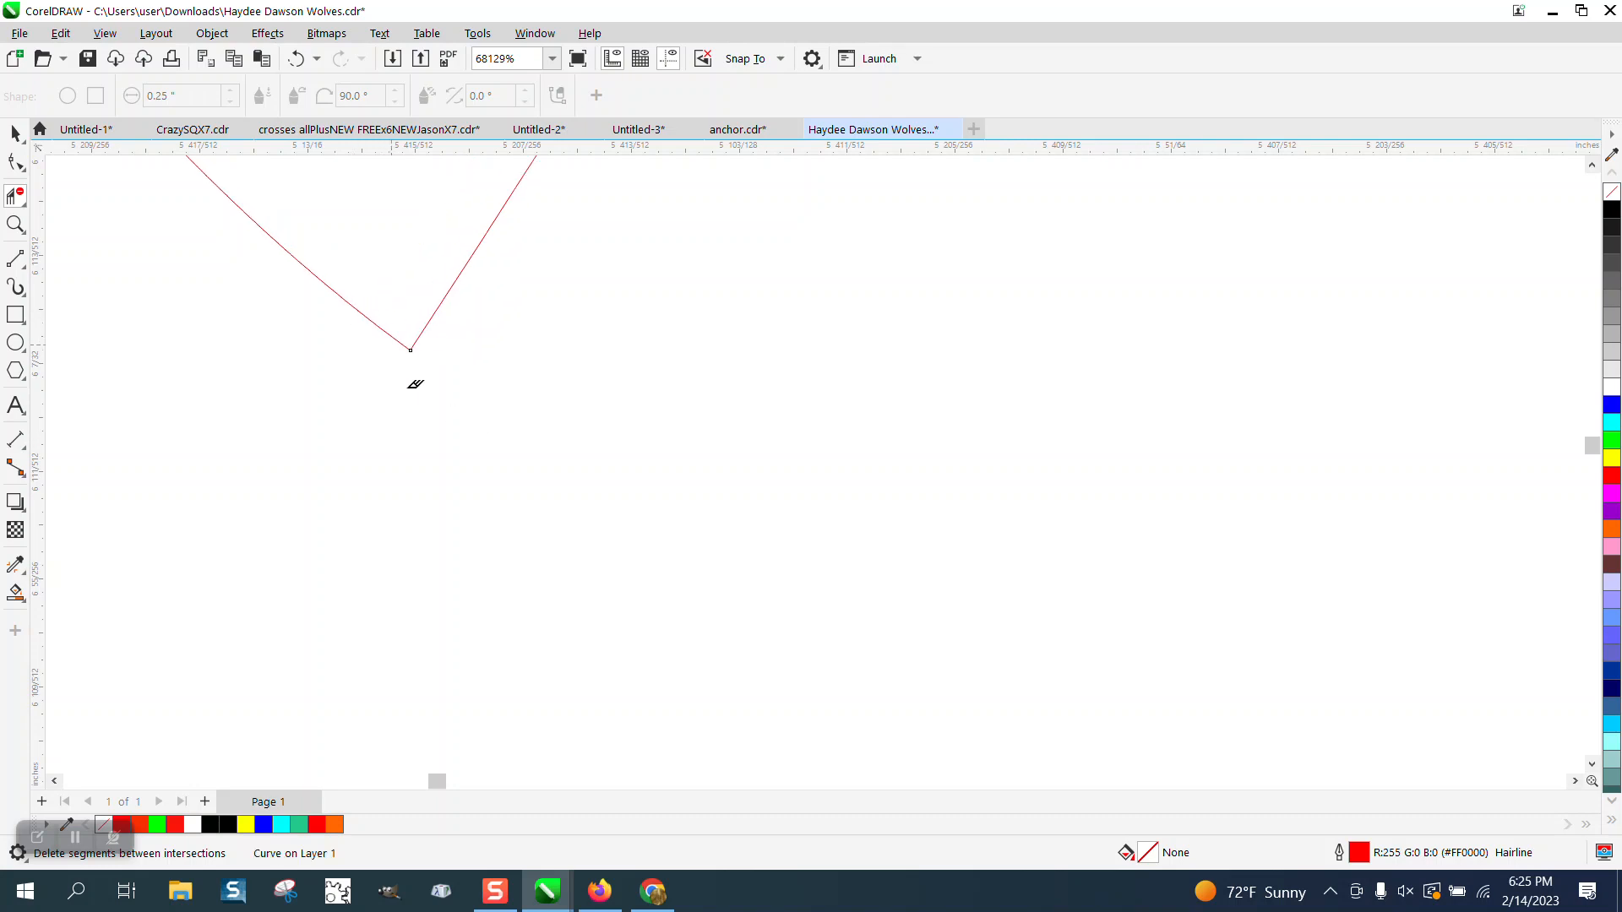
pyautogui.scroll(-8, 419, 365)
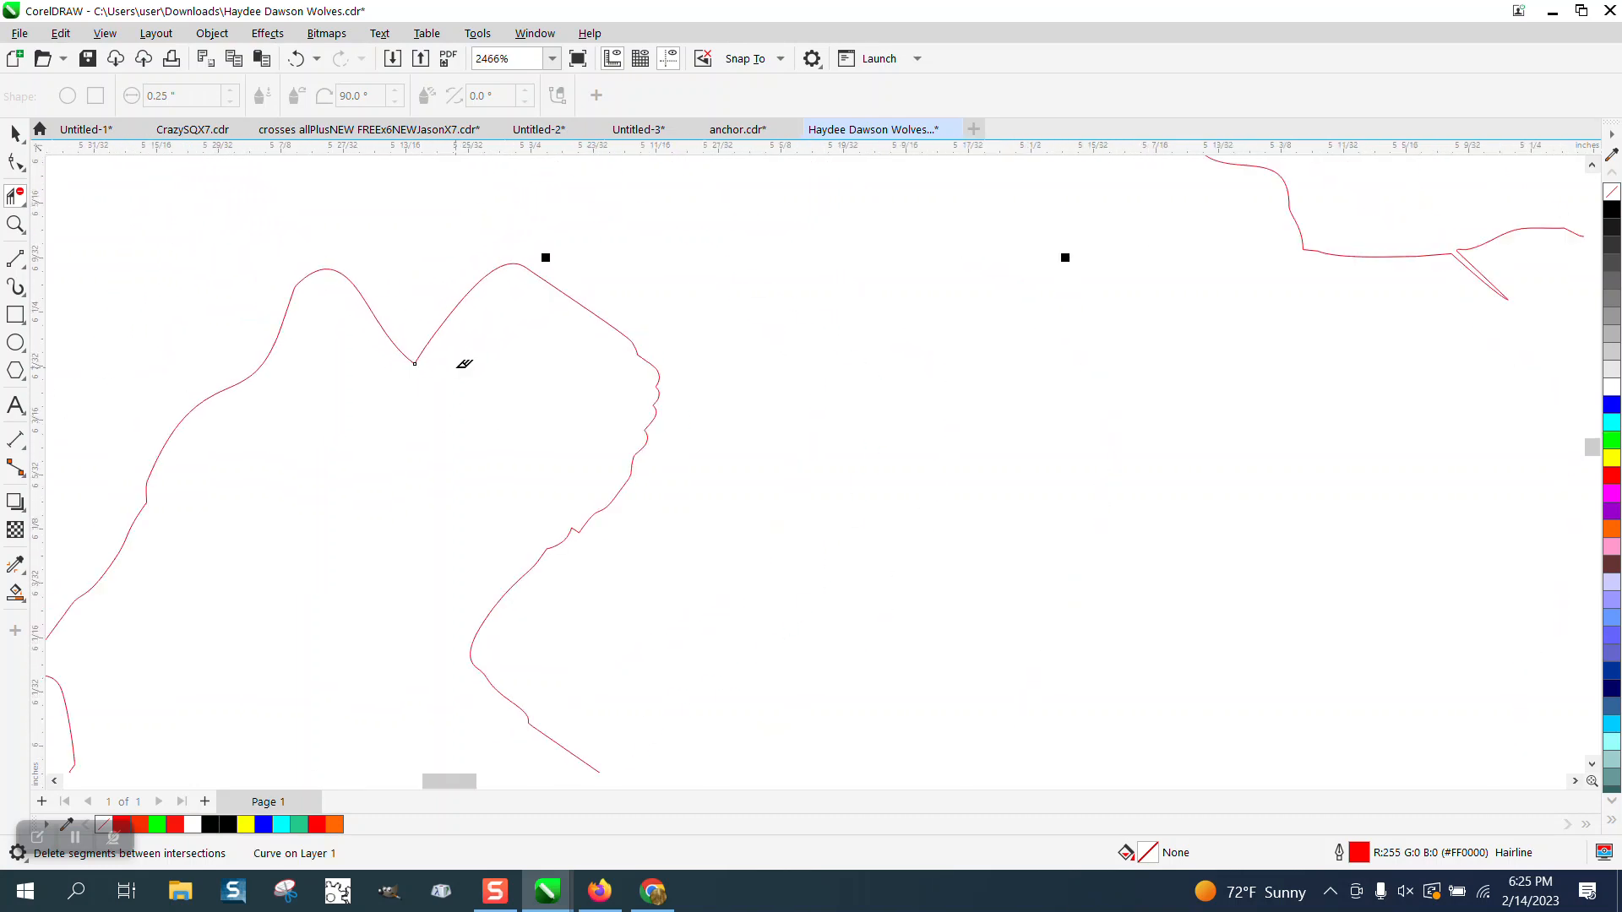
pyautogui.scroll(-3, 464, 365)
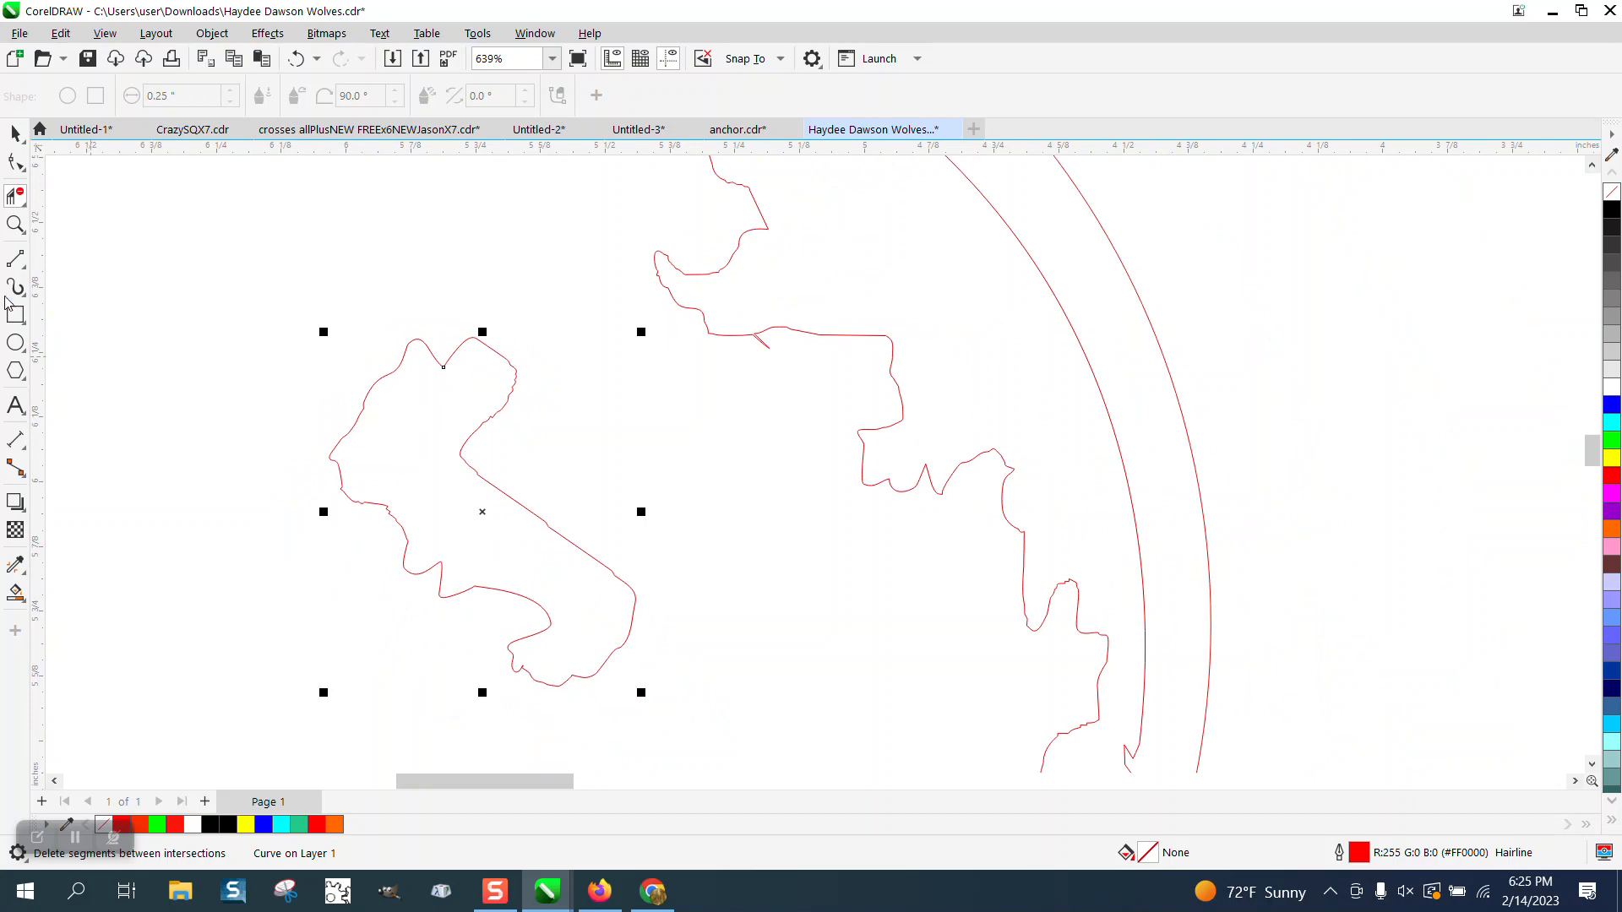
# Step: Try a black Smart Fill outside the small outline near the sliver at its lower end, and undo the fill
pyautogui.click(15, 224)
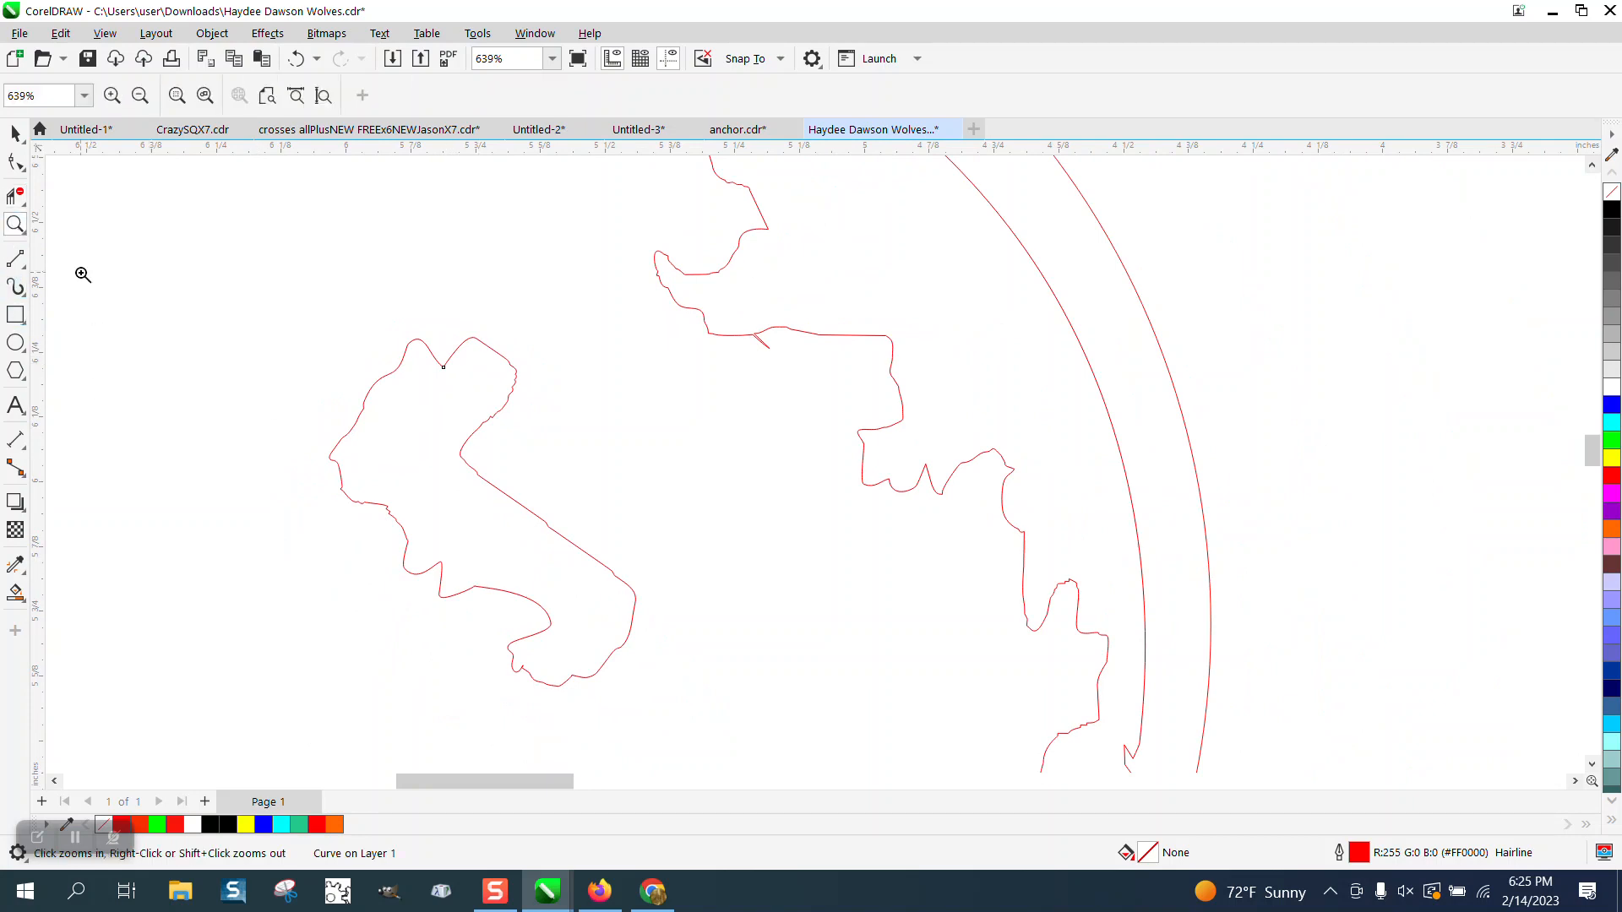
pyautogui.moveTo(481, 608); pyautogui.dragTo(597, 687)
pyautogui.moveTo(728, 561); pyautogui.dragTo(776, 601)
pyautogui.scroll(-5, 611, 564)
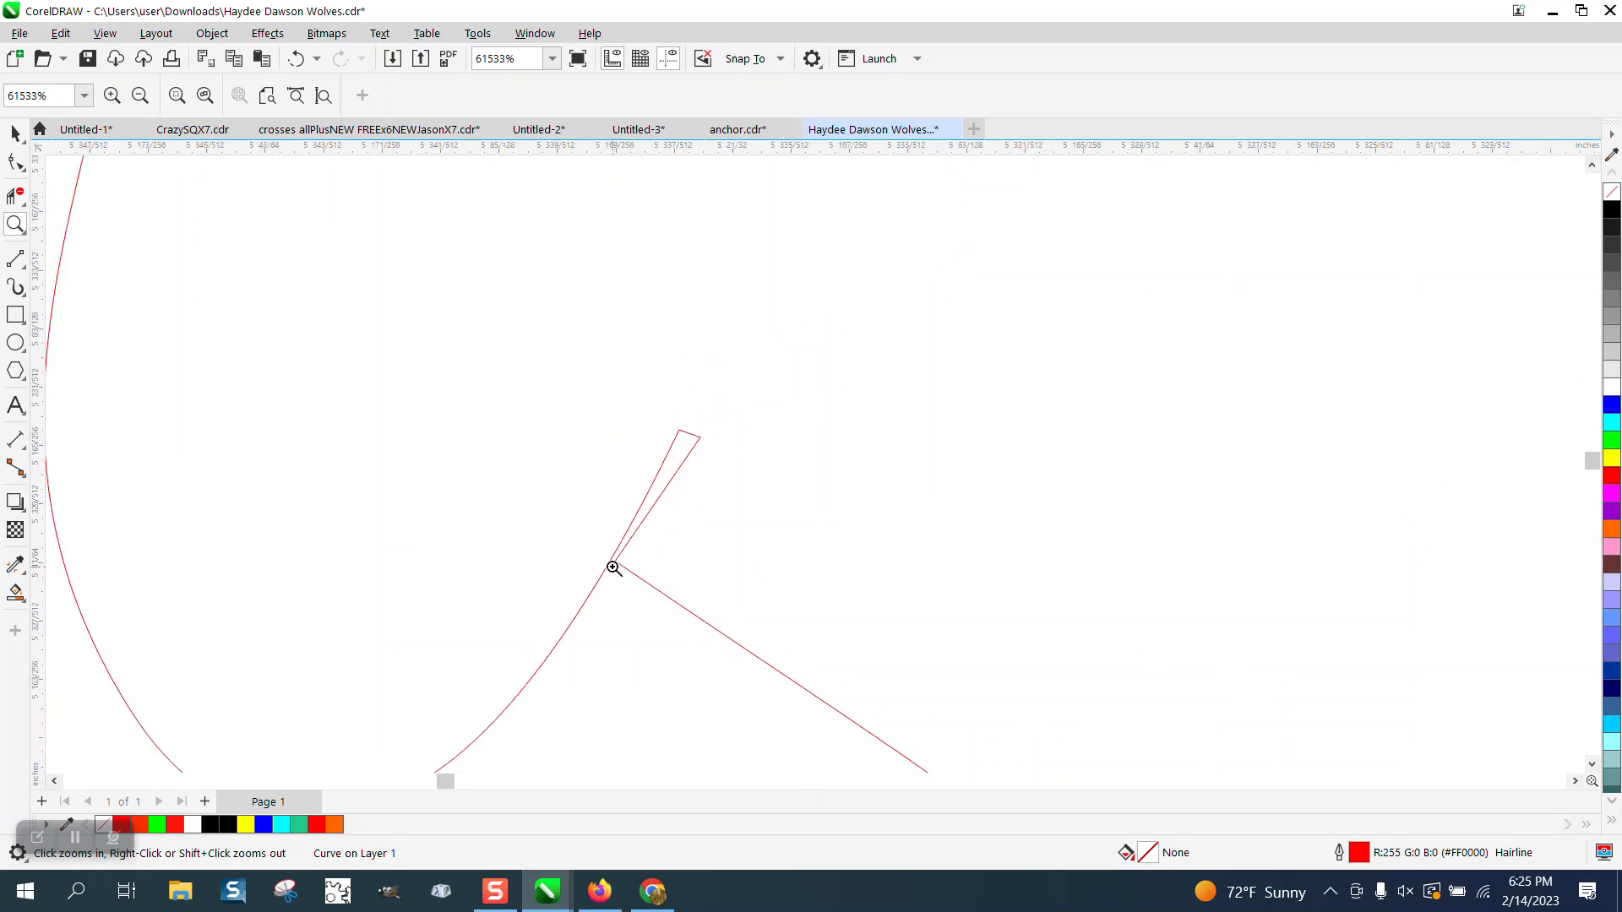
pyautogui.scroll(-4, 345, 529)
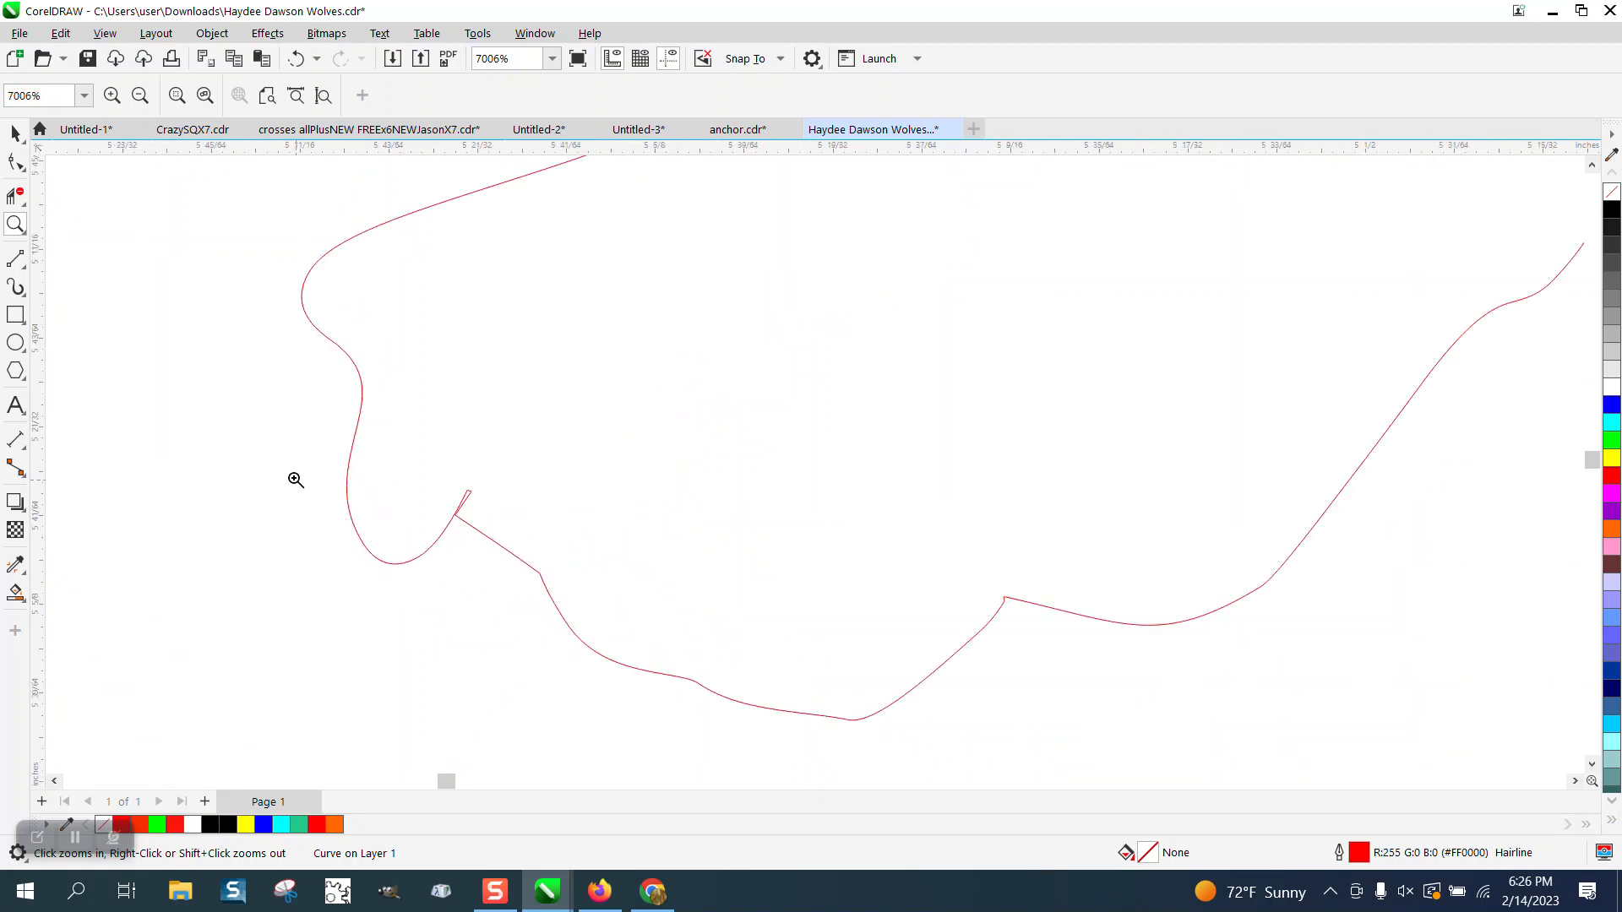
pyautogui.click(15, 593)
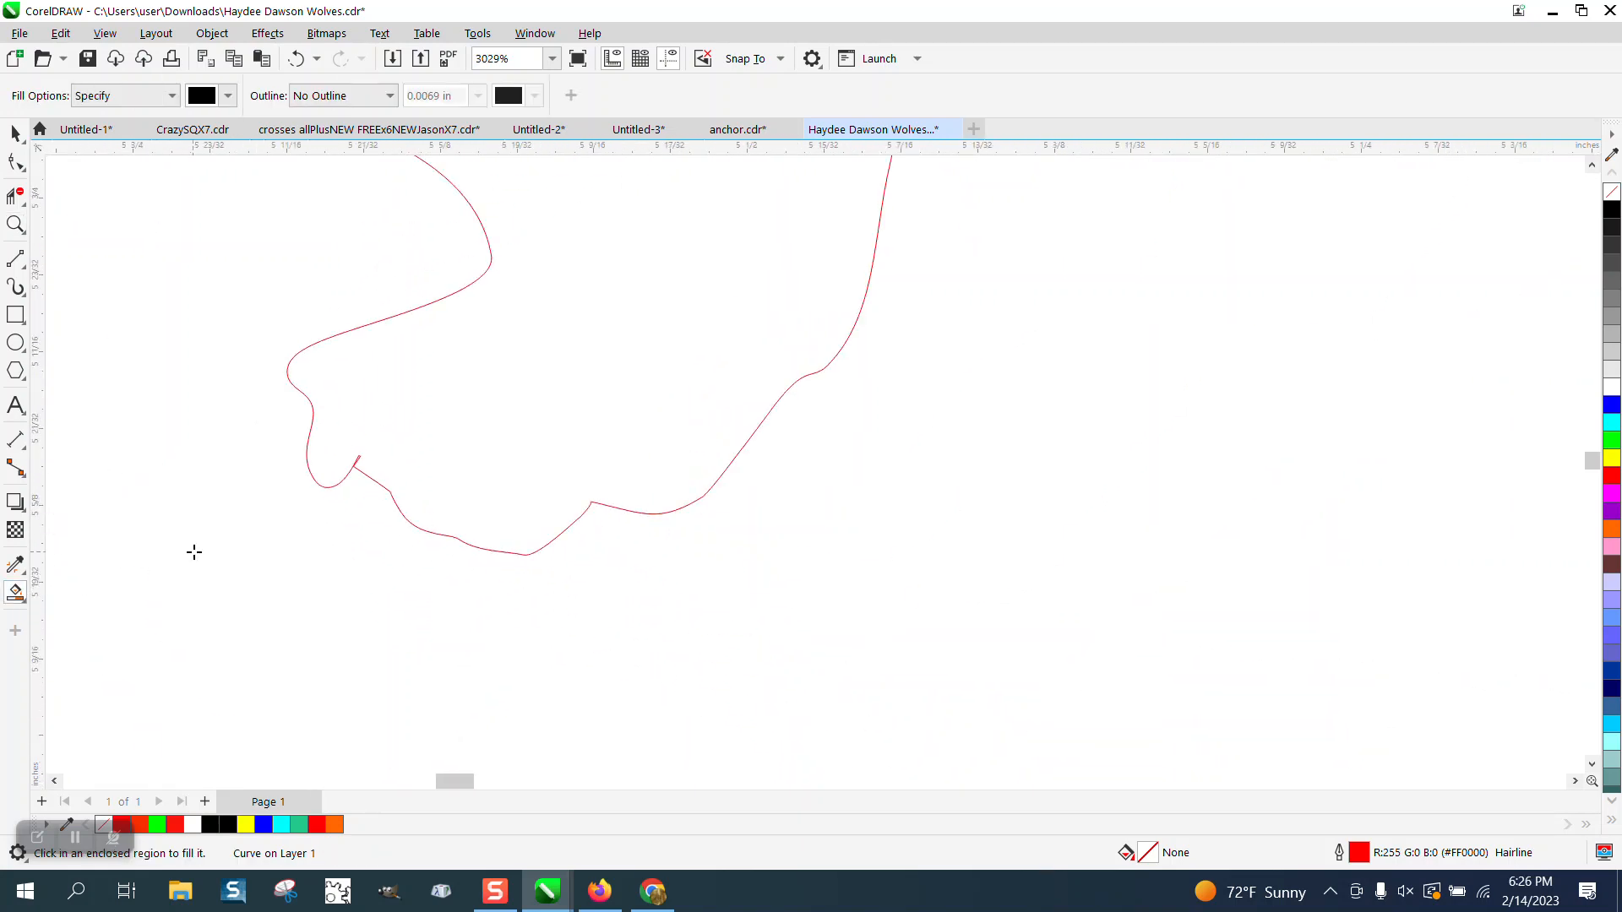
pyautogui.click(198, 552)
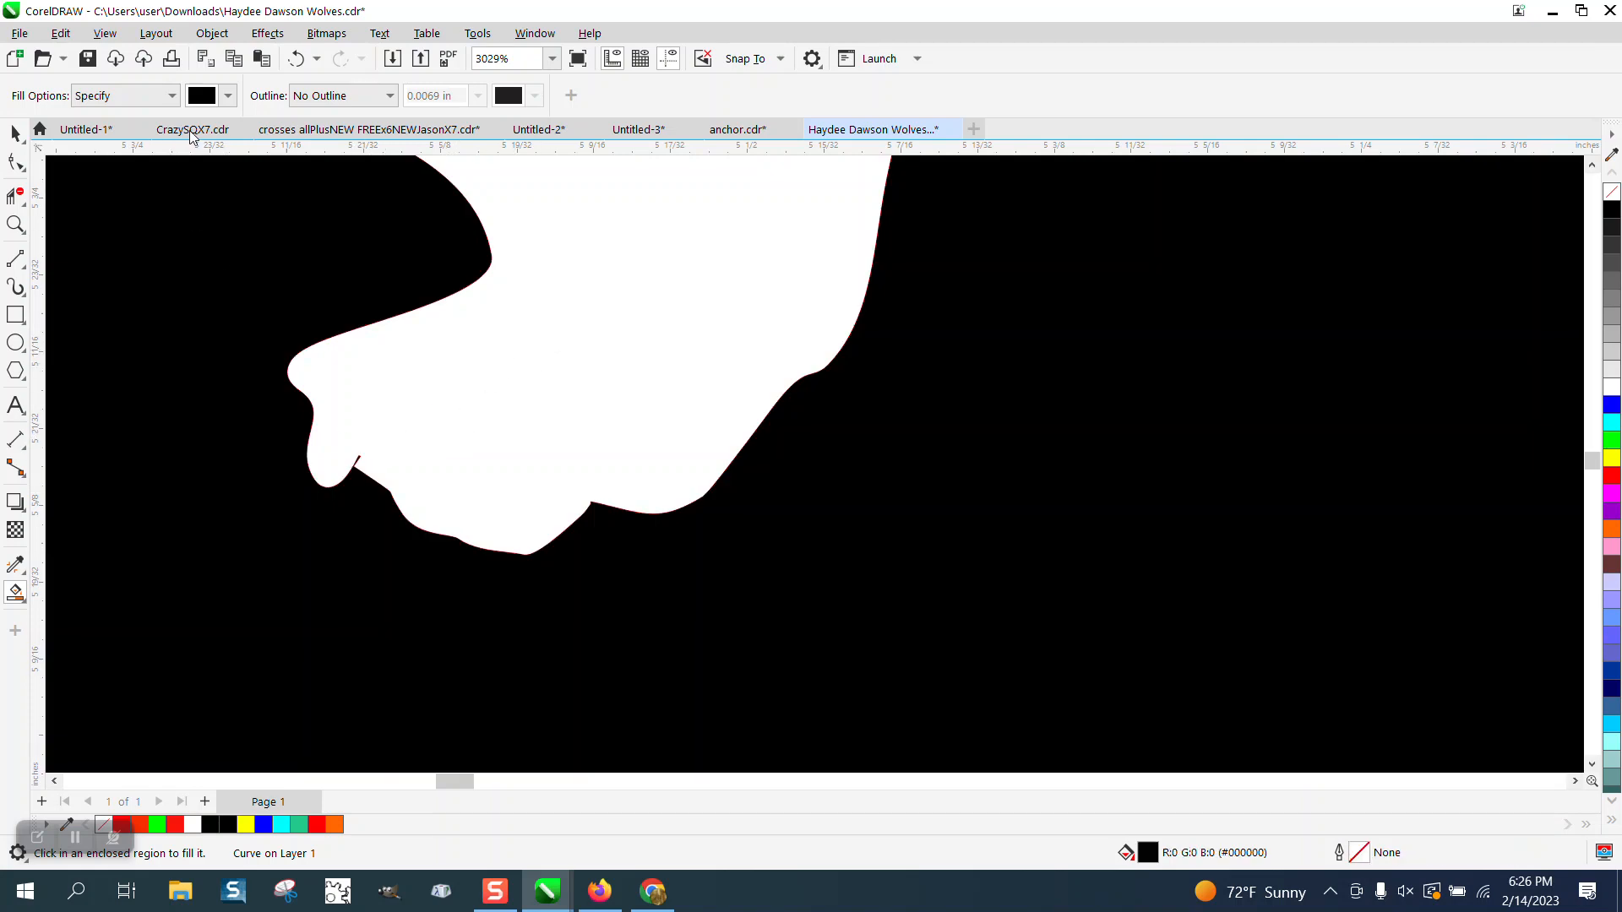
pyautogui.click(295, 58)
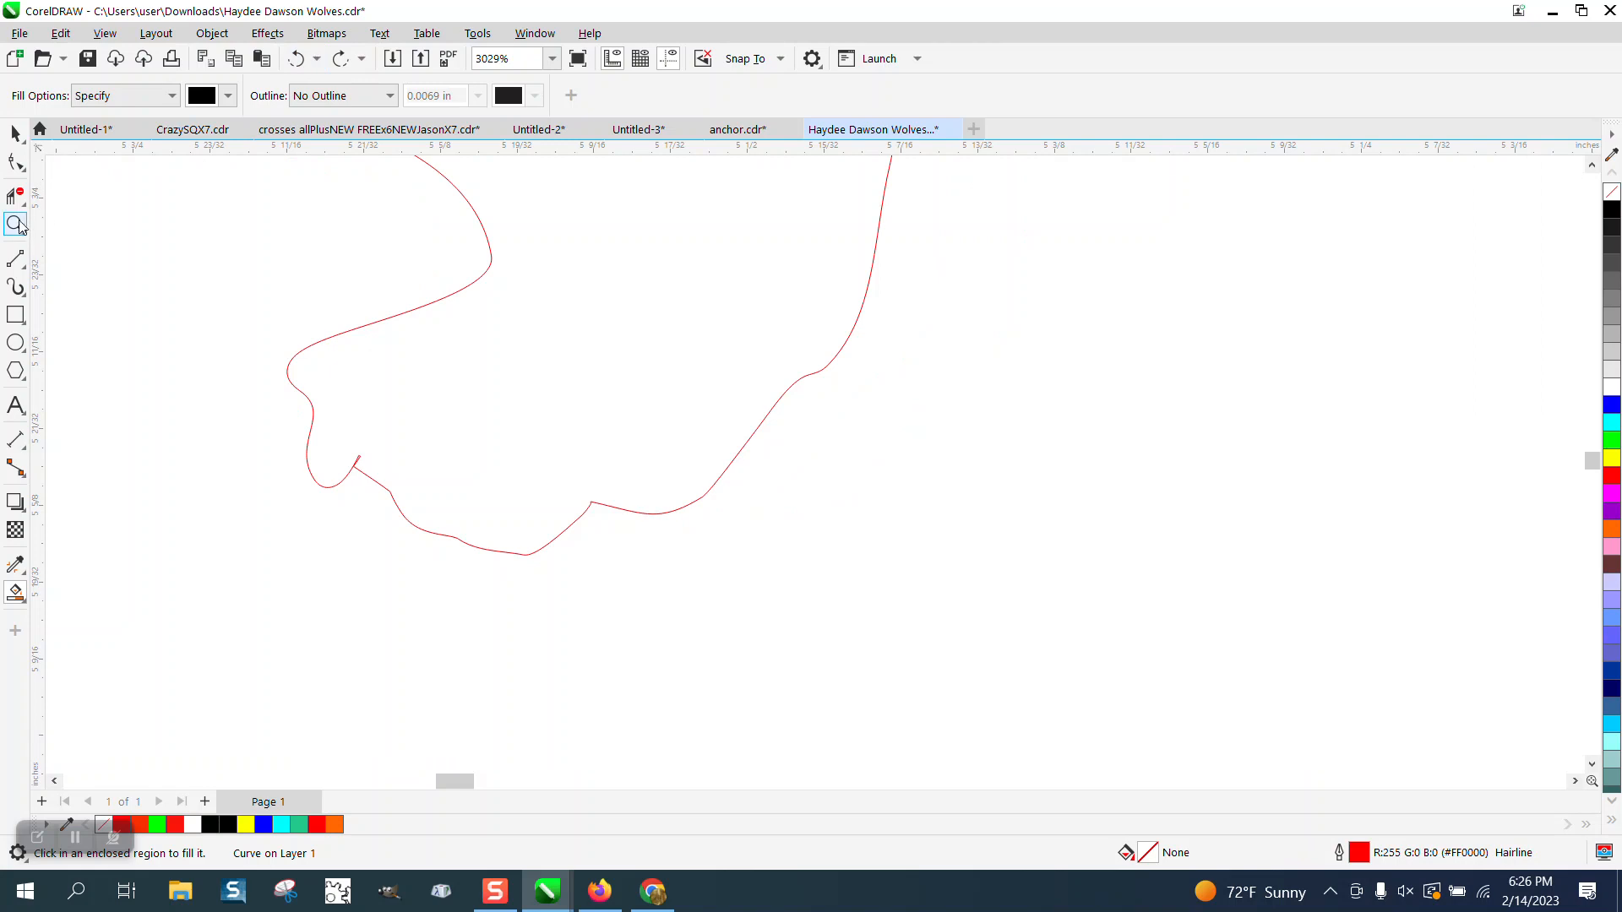
# Step: Move the node at the base of the sliver on the small outline's lower end just past the opposite edge
pyautogui.click(16, 224)
pyautogui.moveTo(345, 429); pyautogui.dragTo(452, 499)
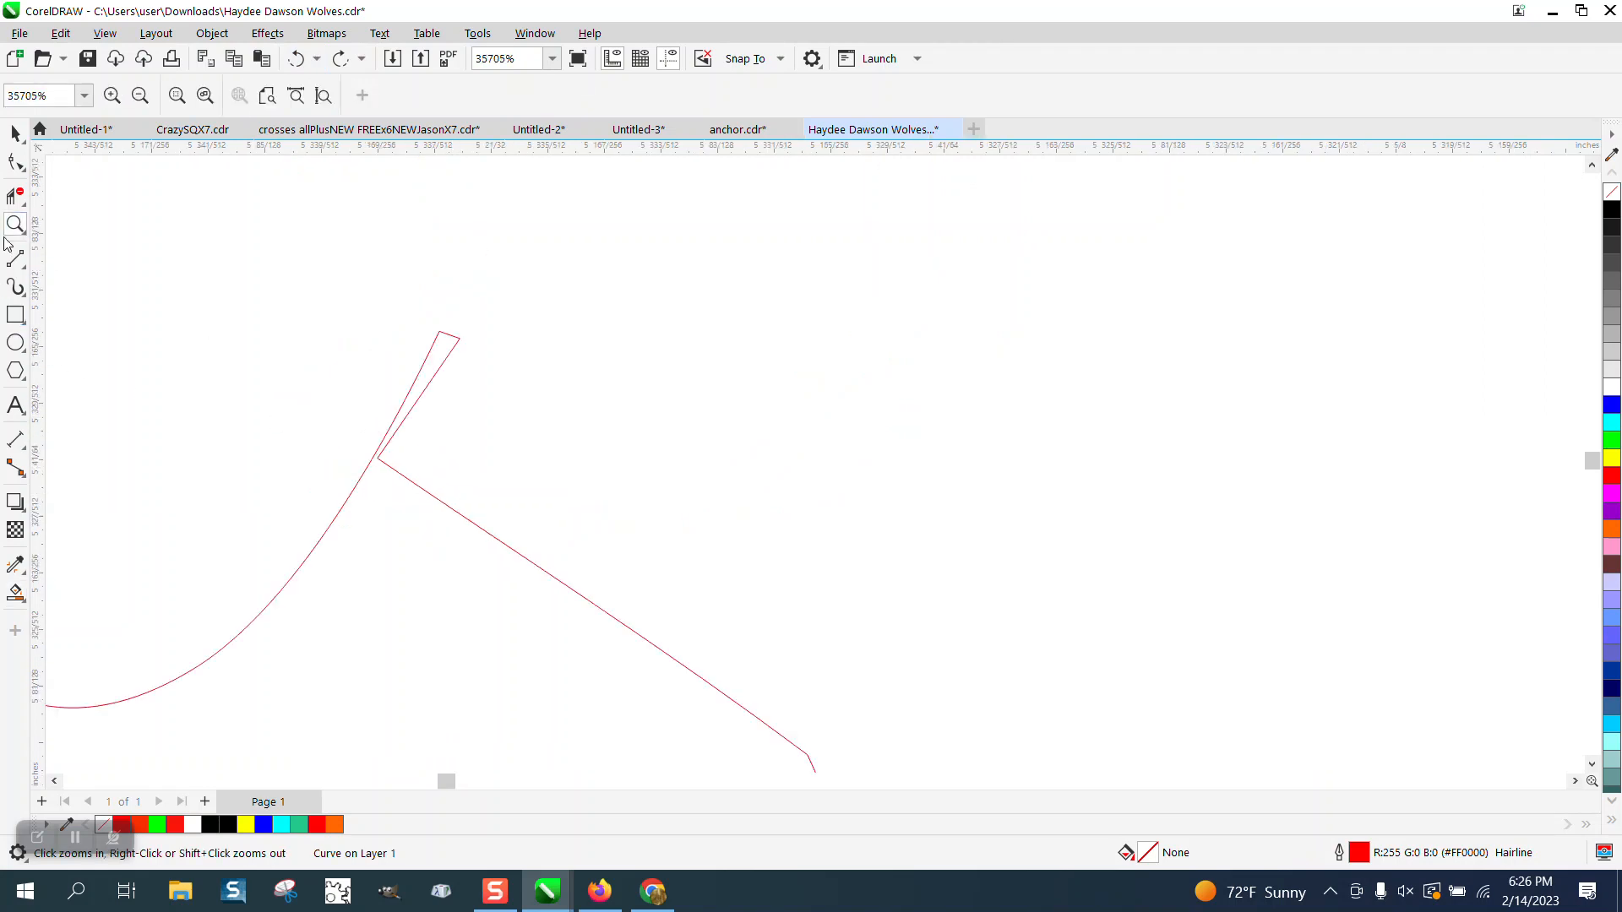
pyautogui.click(15, 161)
pyautogui.click(375, 461)
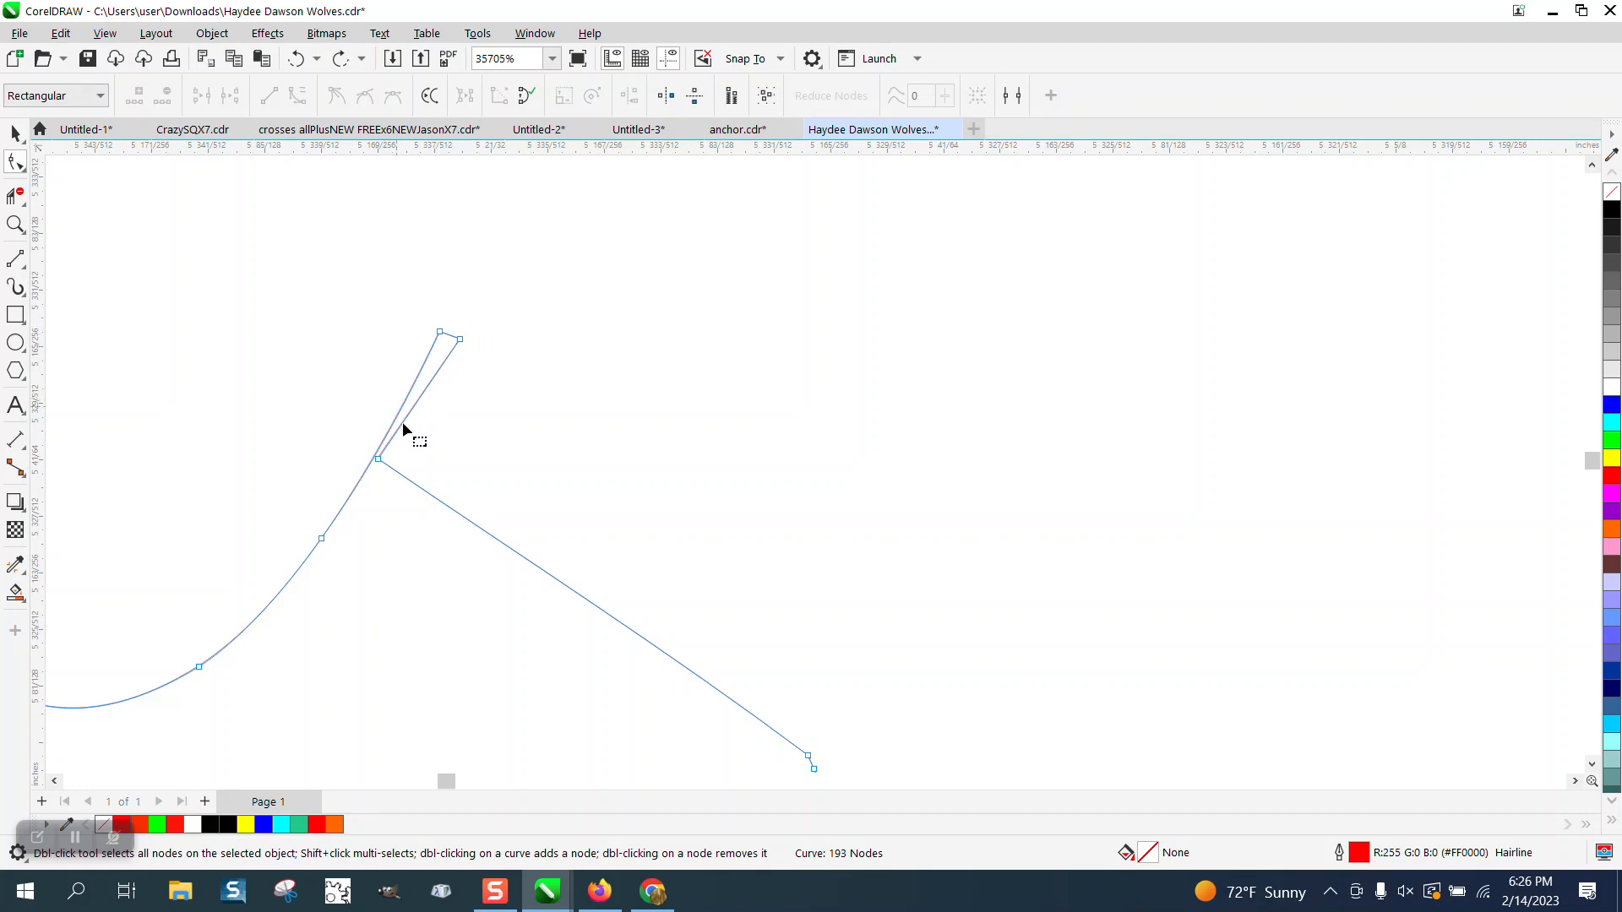
pyautogui.moveTo(377, 463); pyautogui.dragTo(369, 456)
# Step: Delete the sliver's leftover segments beyond the crossing with Virtual Segment Delete
pyautogui.click(15, 196)
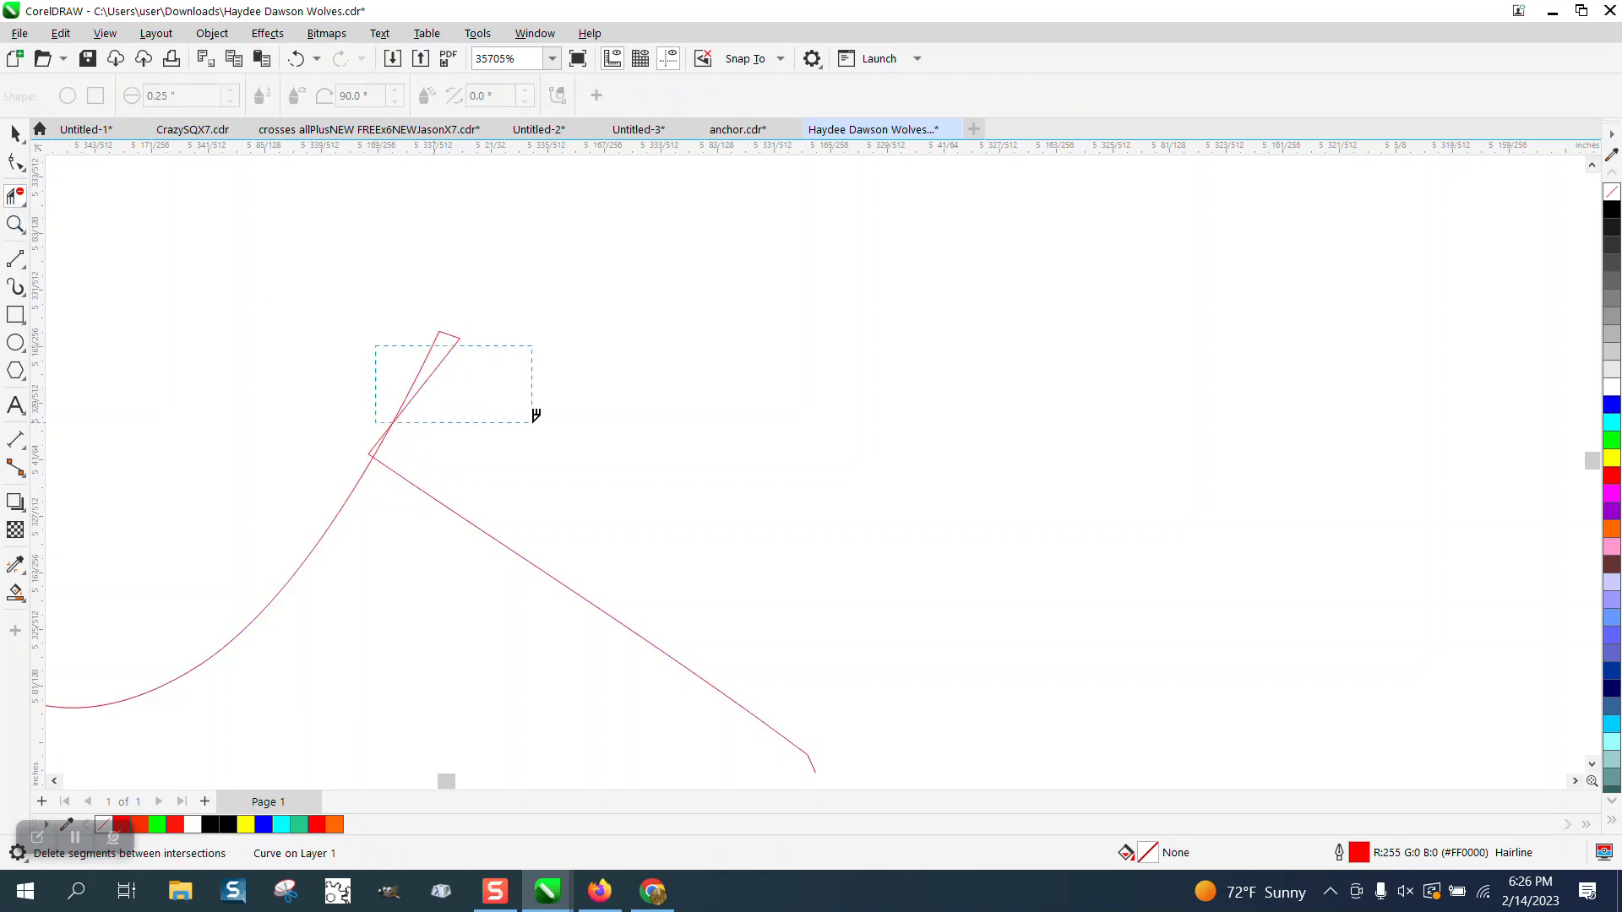
pyautogui.moveTo(534, 417); pyautogui.dragTo(540, 419)
pyautogui.moveTo(397, 307); pyautogui.dragTo(564, 386)
pyautogui.click(387, 429)
pyautogui.scroll(-4, 391, 427)
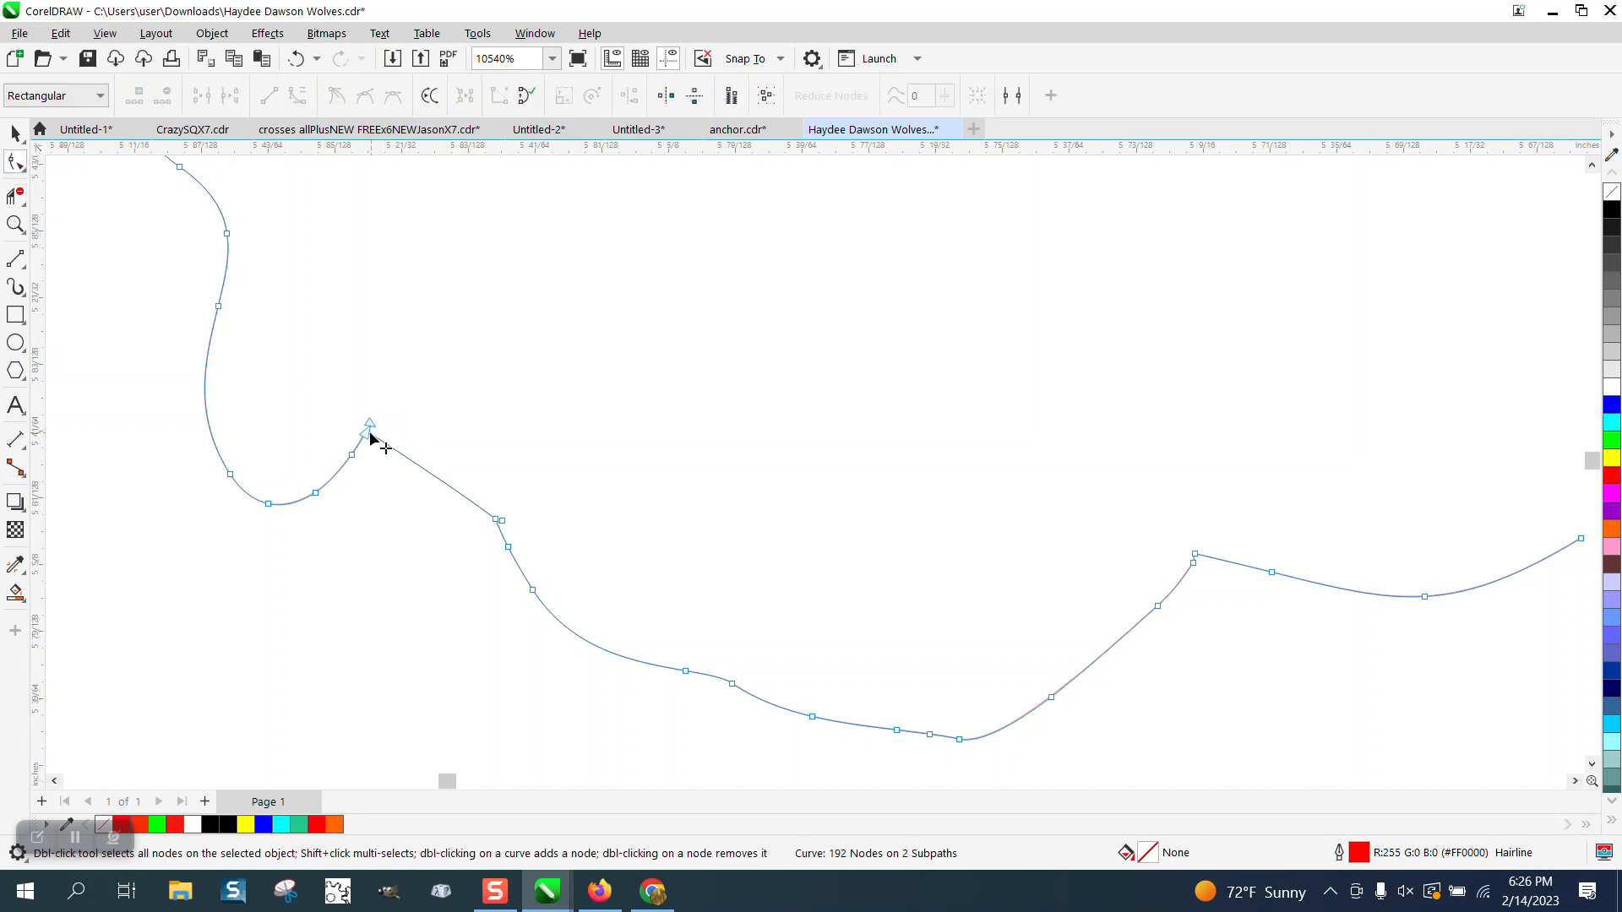
# Step: Try pulling the open end node away from the trimmed corner, and undo the edit
pyautogui.moveTo(368, 425); pyautogui.dragTo(443, 395)
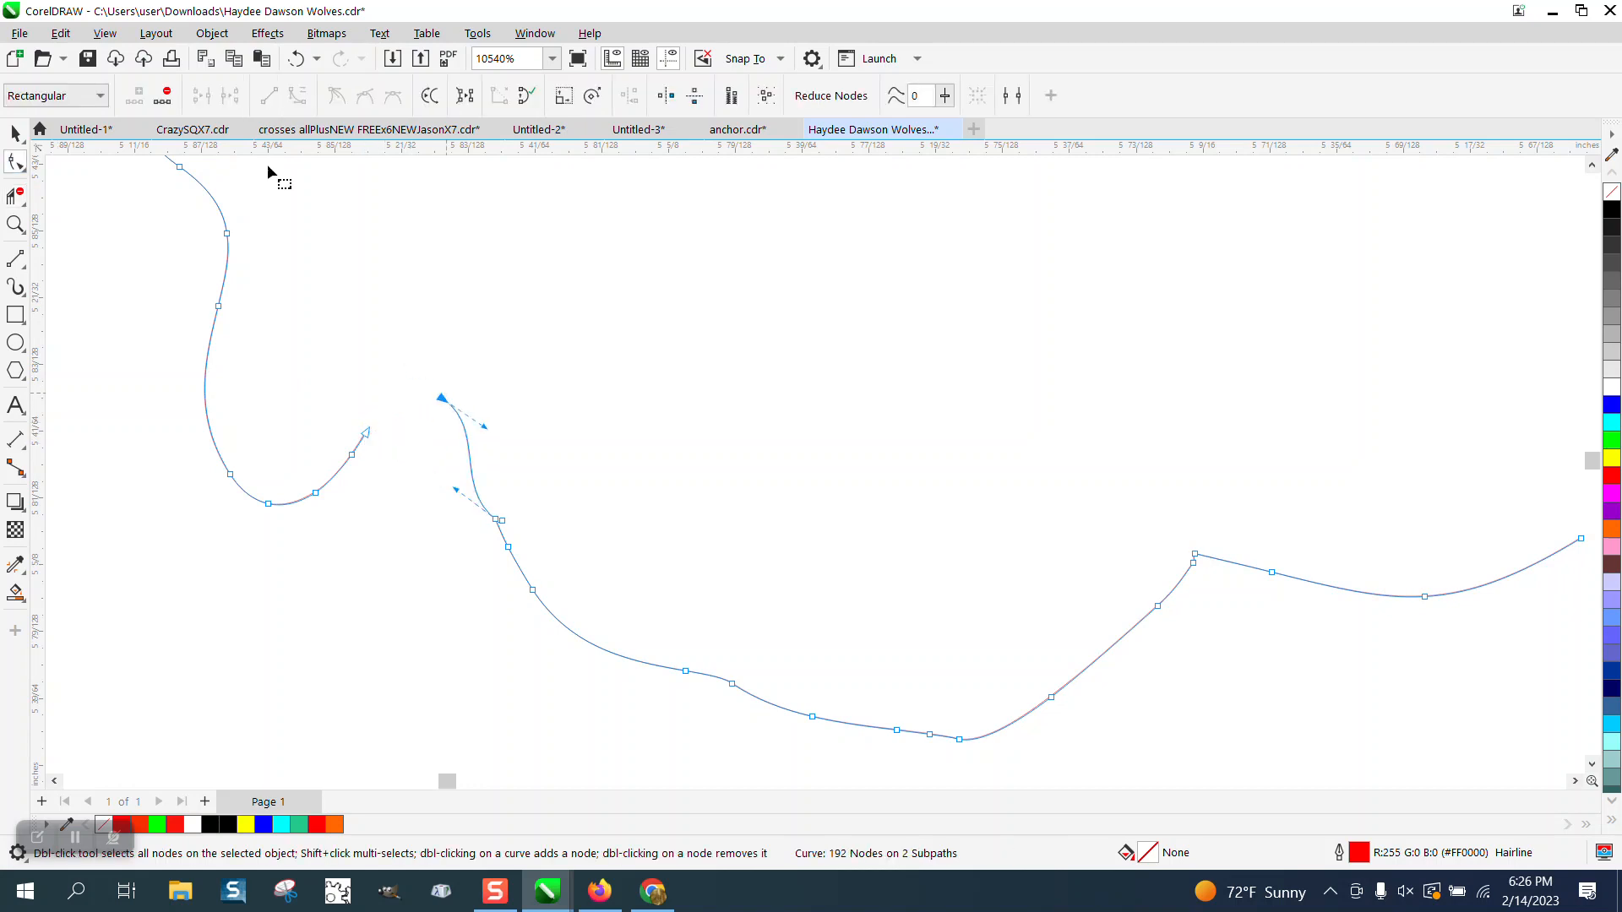
pyautogui.click(295, 59)
pyautogui.scroll(-1, 415, 514)
# Step: Smart Fill the trimmed small outline with black and no outline to create a clean closed shape
pyautogui.scroll(-5, 413, 516)
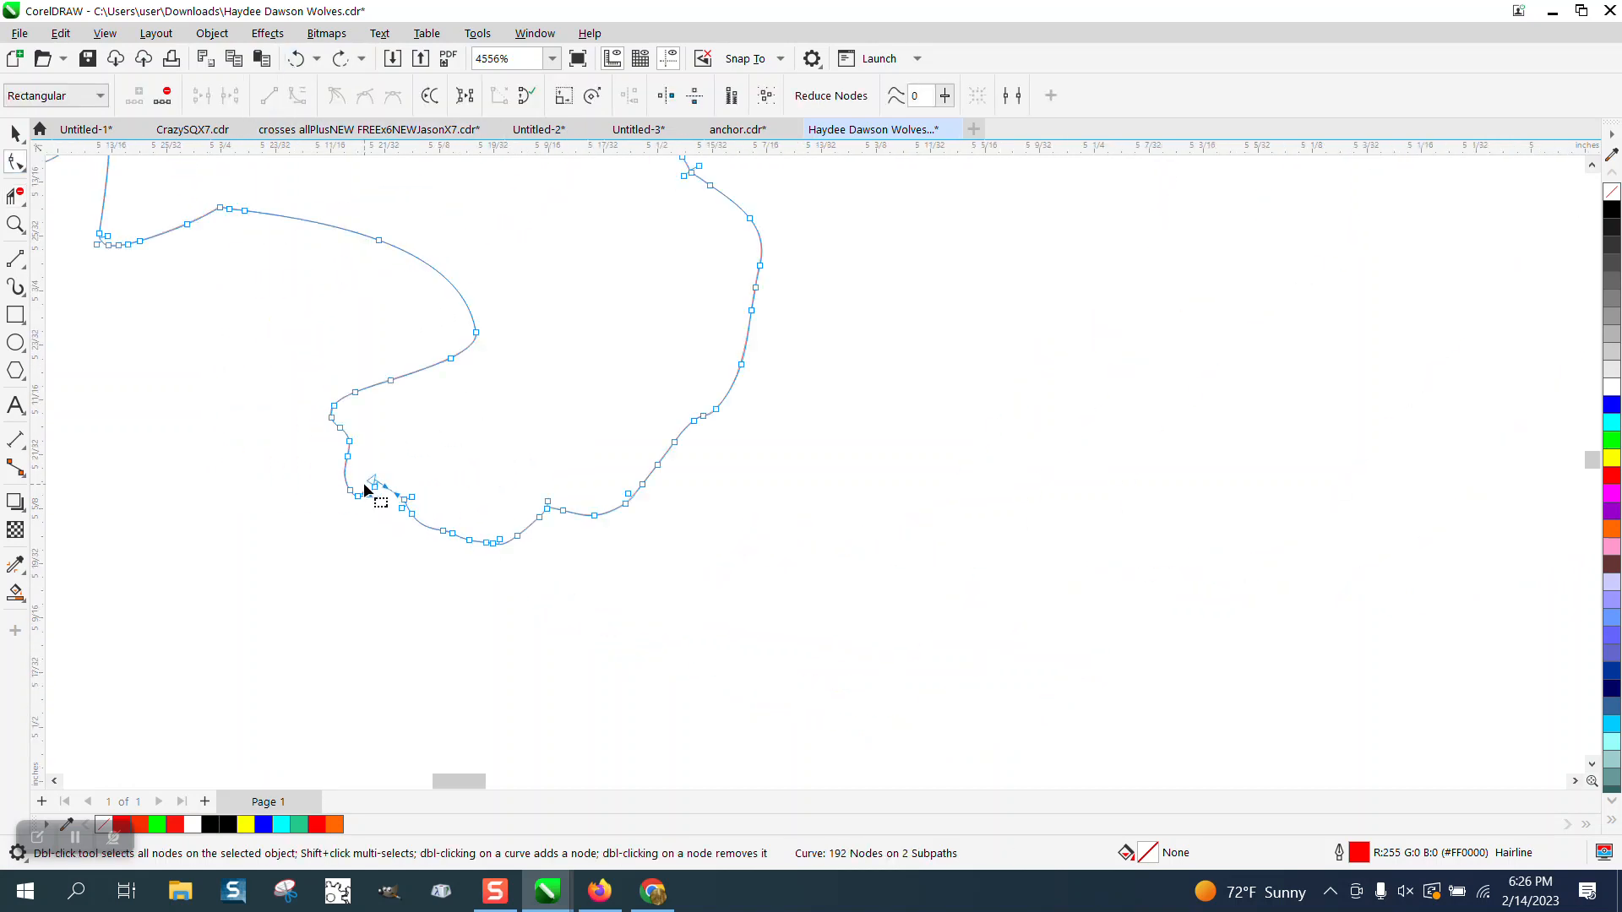
pyautogui.click(15, 595)
pyautogui.click(363, 384)
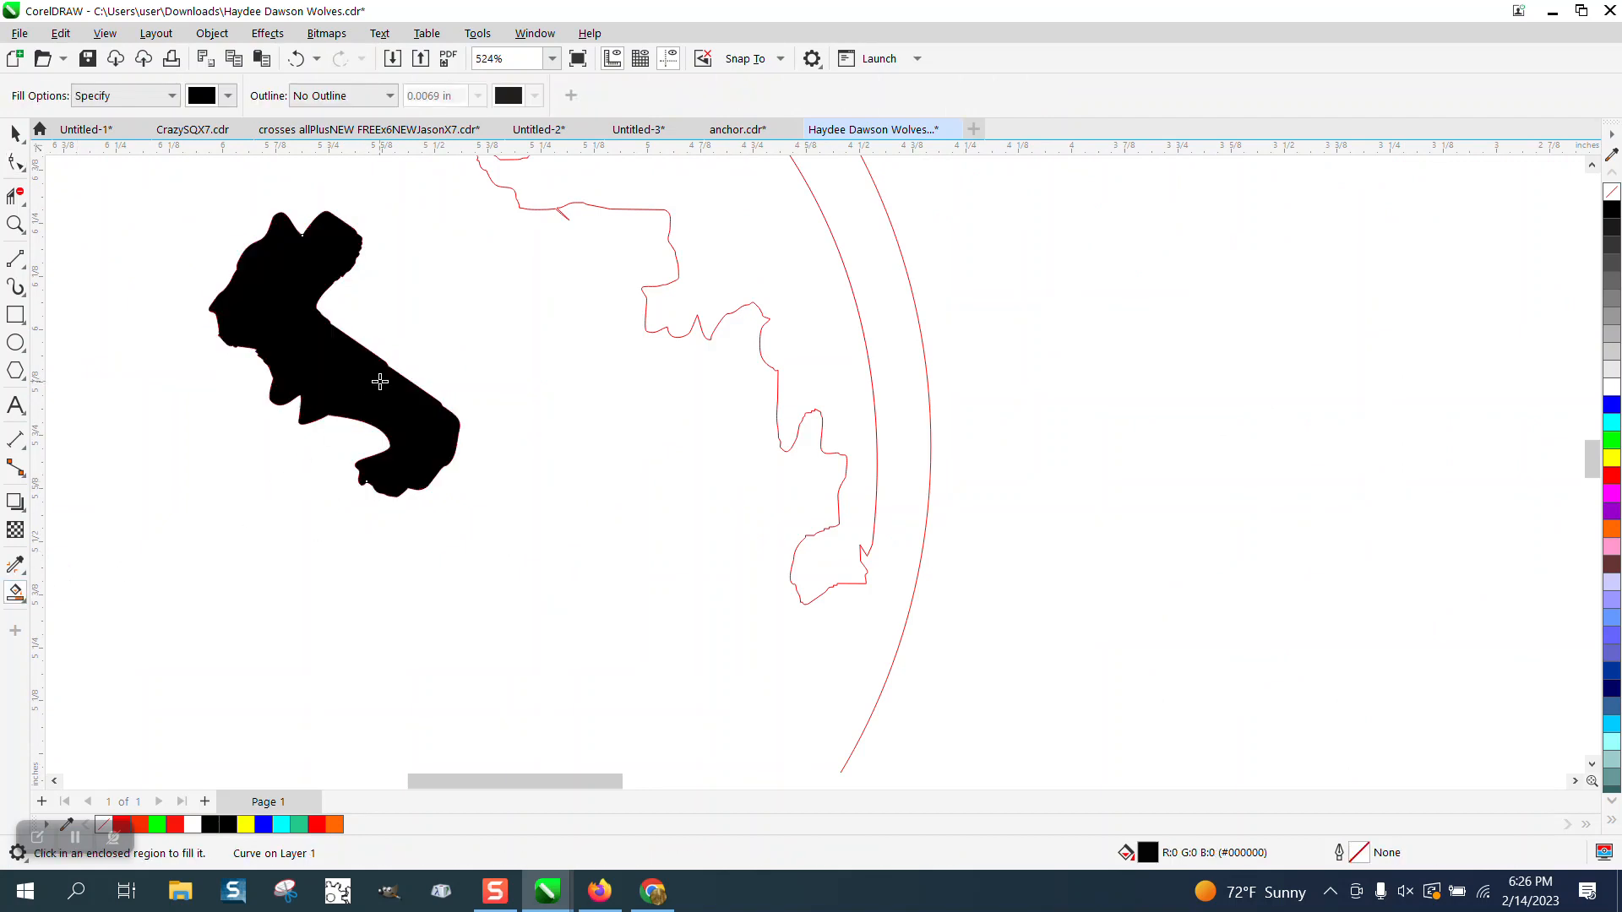
# Step: Move the black filled shape outside the disc to its right, remove its fill and give it a red outline
pyautogui.click(16, 134)
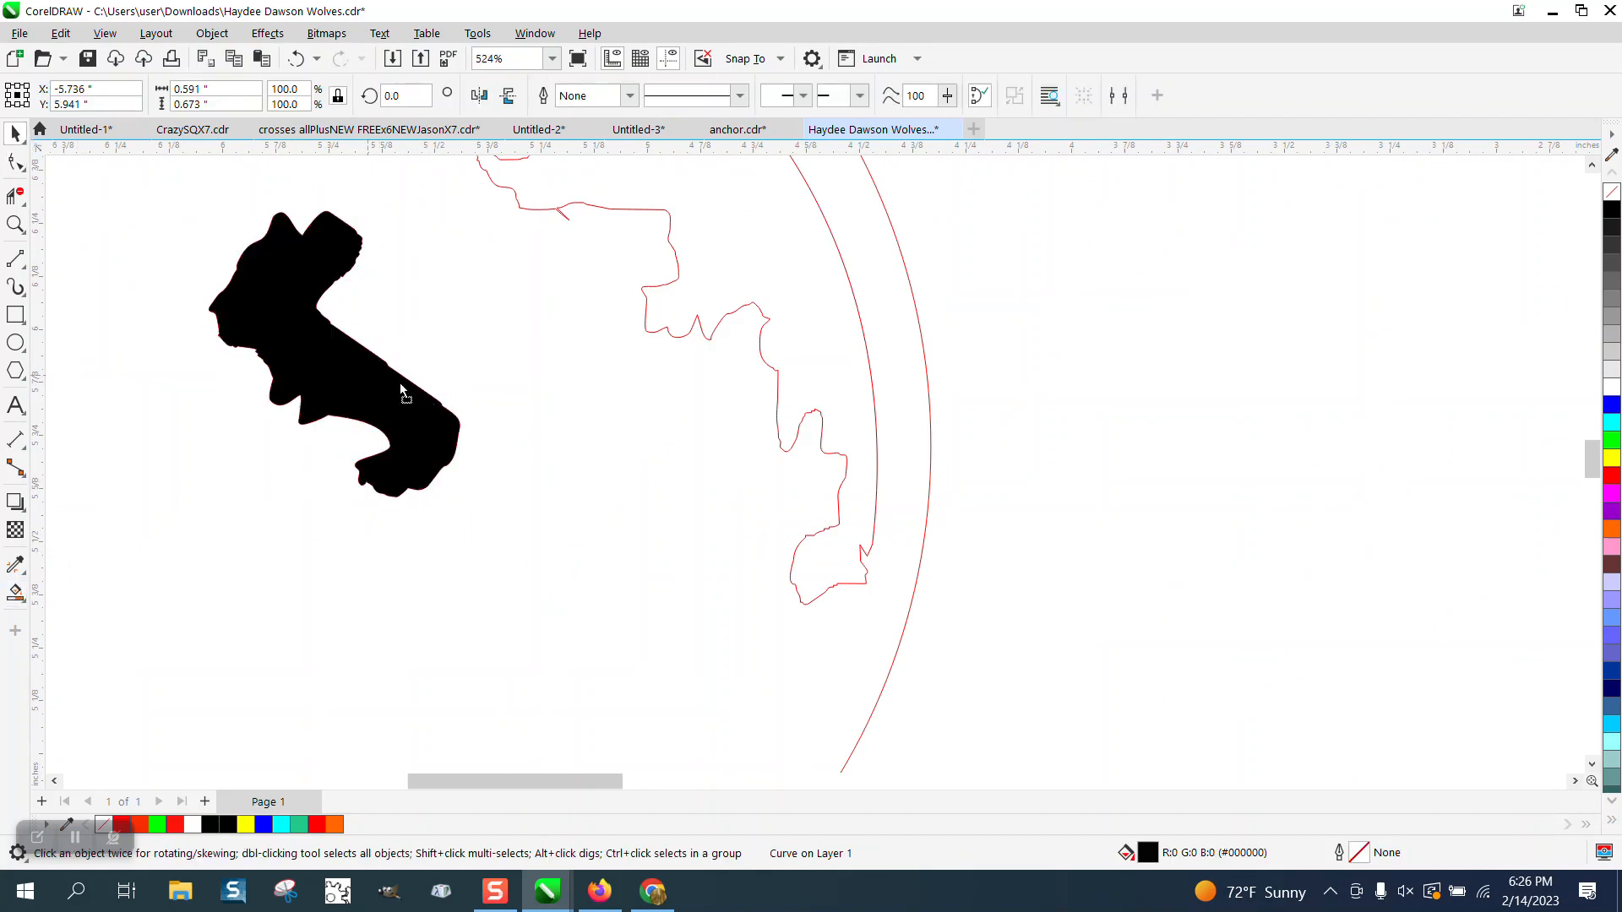
pyautogui.moveTo(399, 383); pyautogui.dragTo(1208, 410)
pyautogui.click(1611, 193)
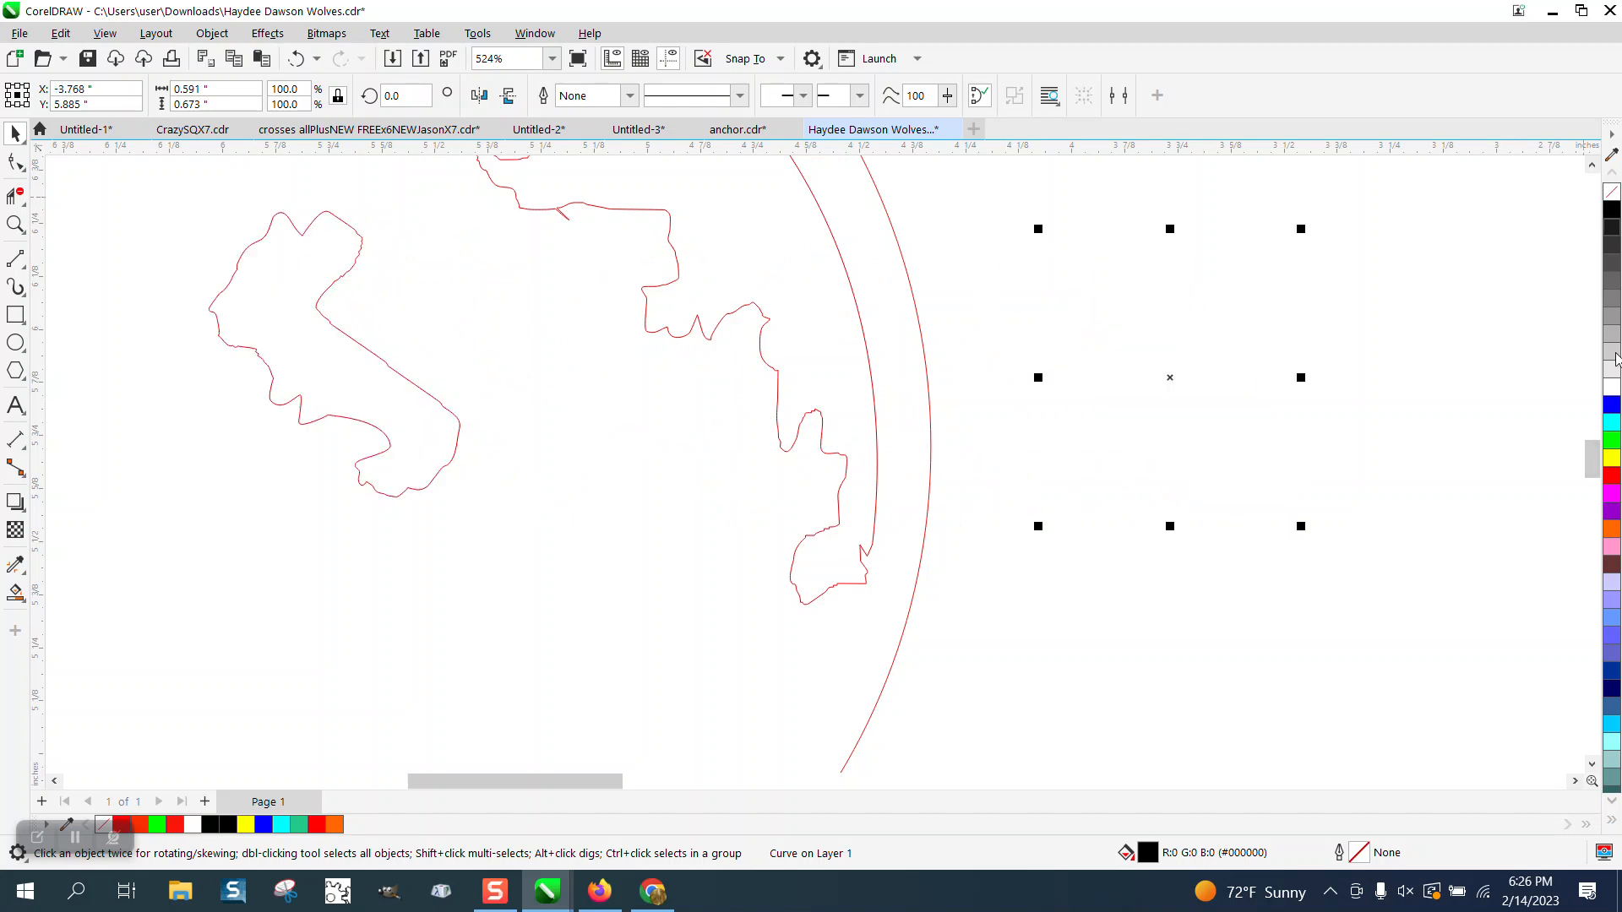
pyautogui.rightClick(1602, 480)
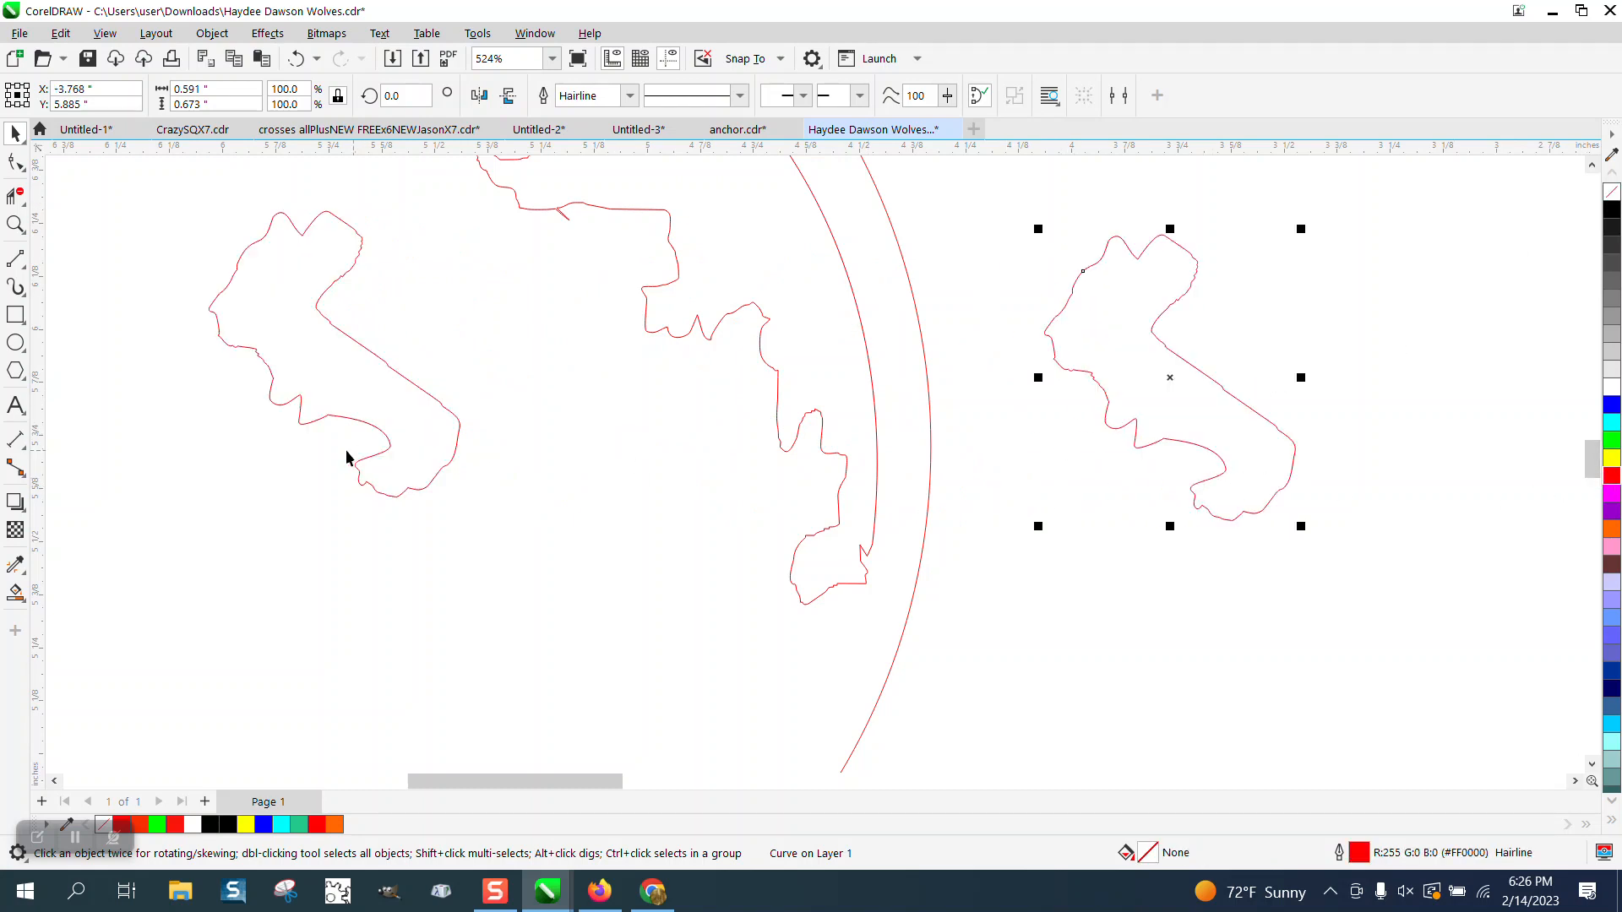
# Step: Examine the lower end of the rebuilt outline up close for remaining slivers and check its nodes
pyautogui.click(15, 224)
pyautogui.moveTo(1195, 476); pyautogui.dragTo(1264, 538)
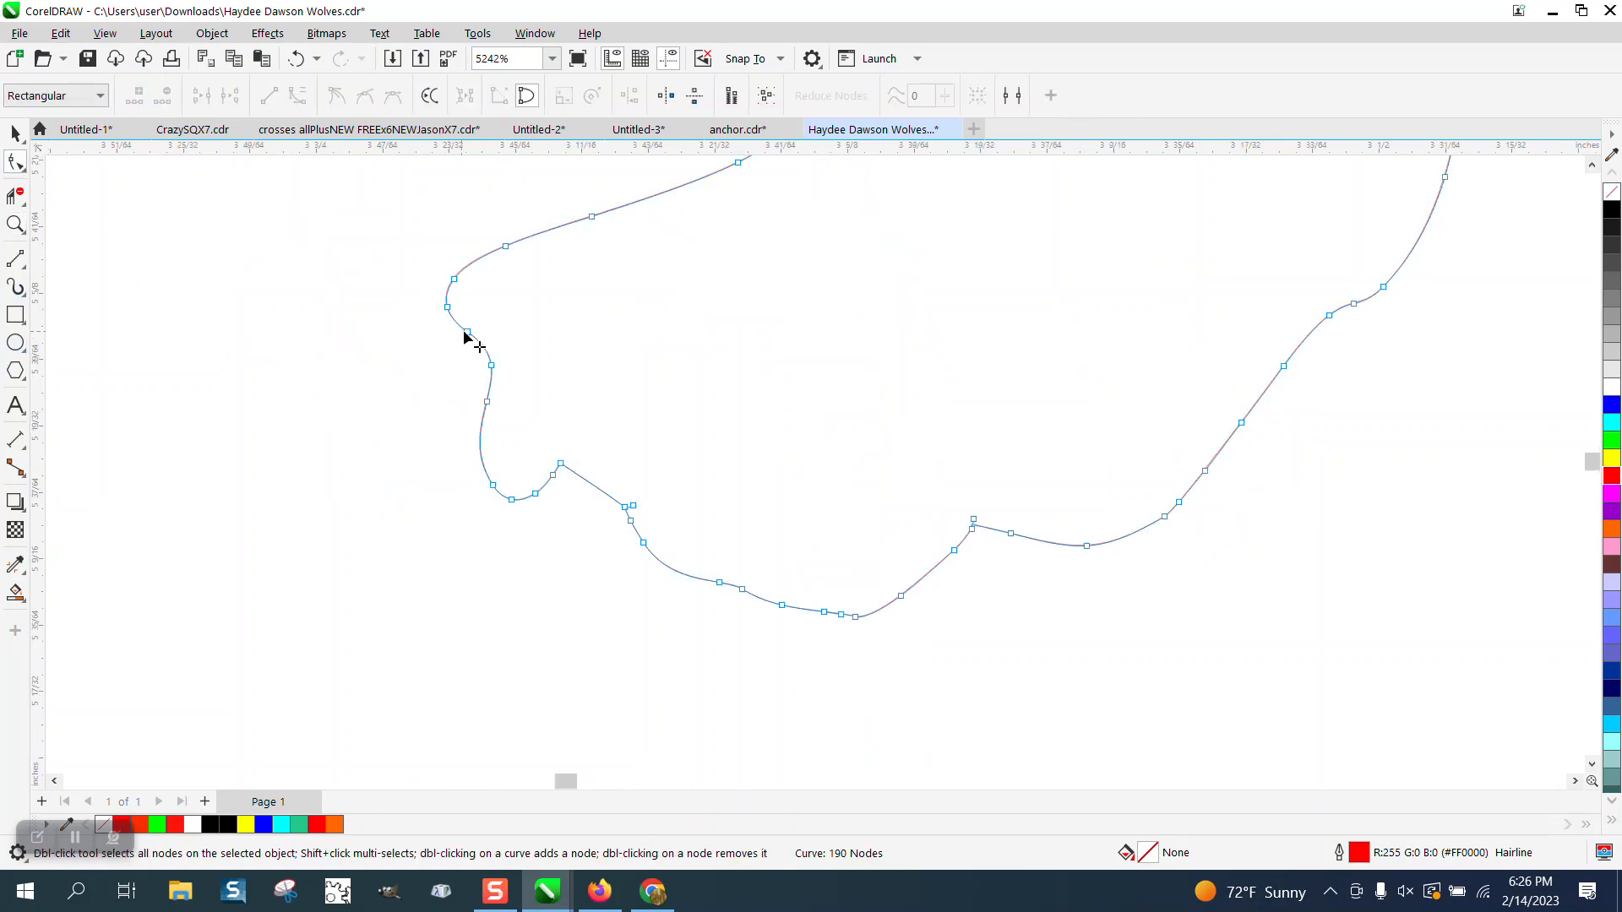
pyautogui.scroll(-2, 728, 643)
pyautogui.scroll(-5, 719, 646)
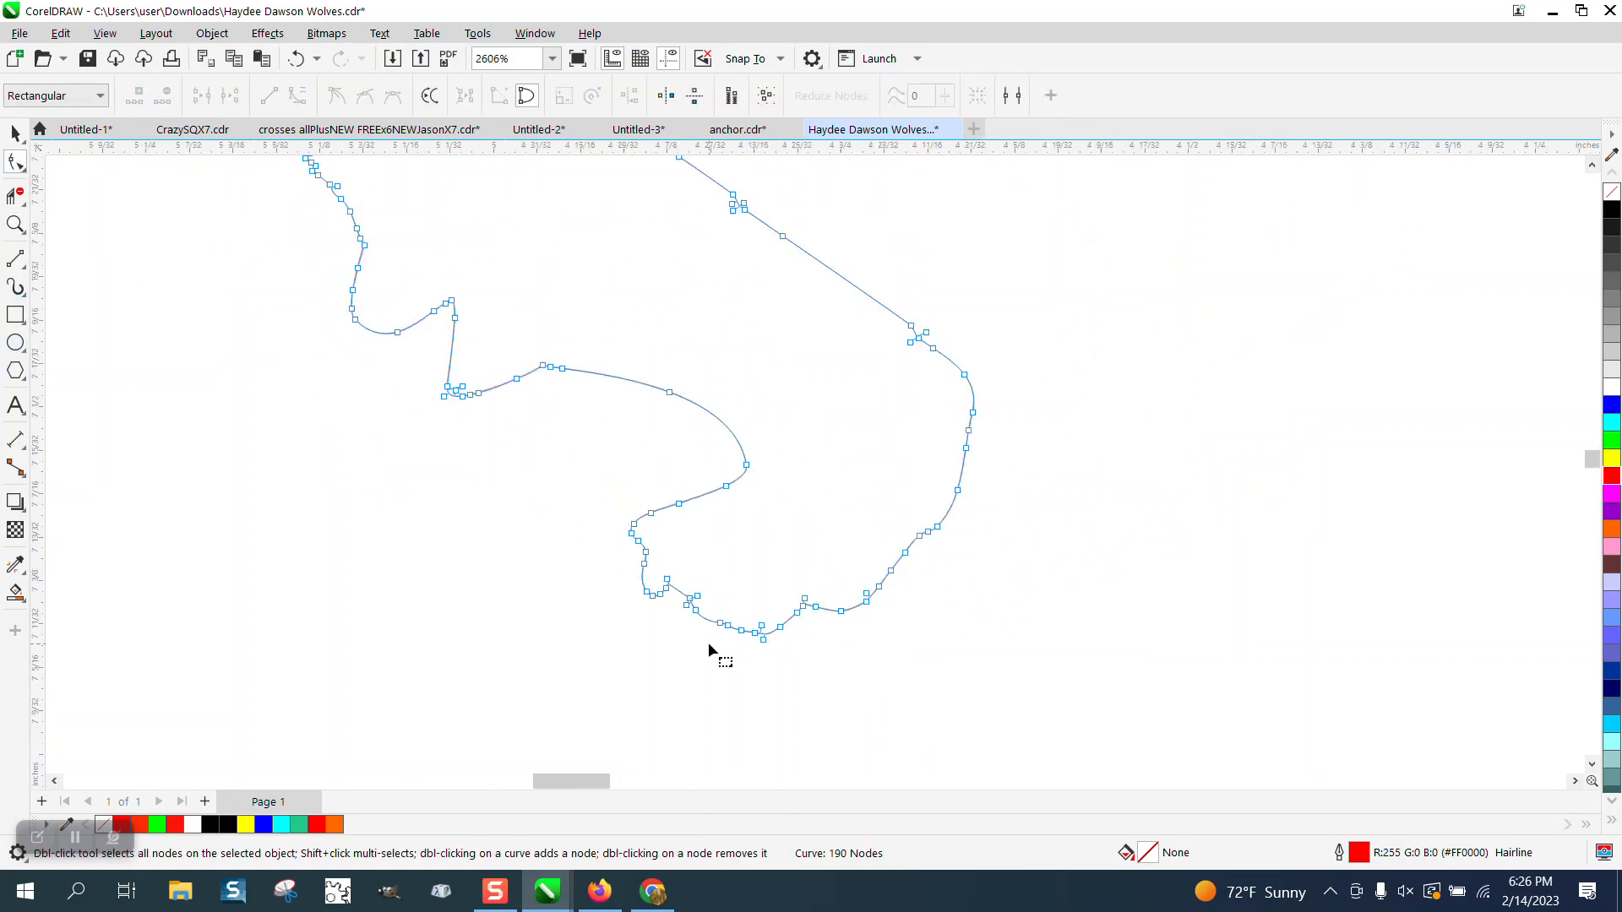